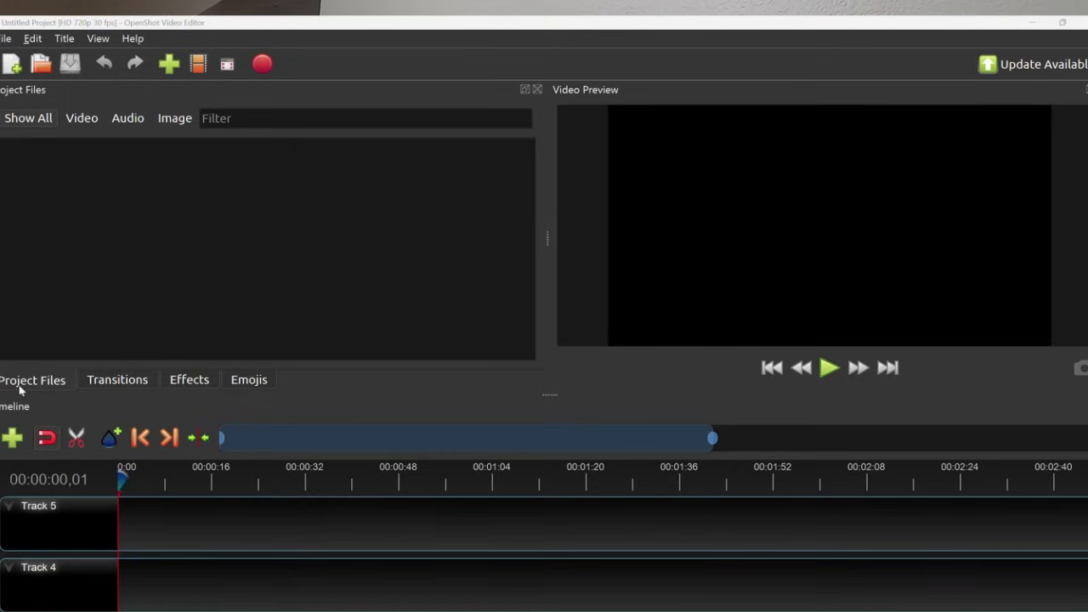
Look through the available transitions, effects and emojis, and return to the project files.
{"action": "left_click", "coordinate": [123, 387]}
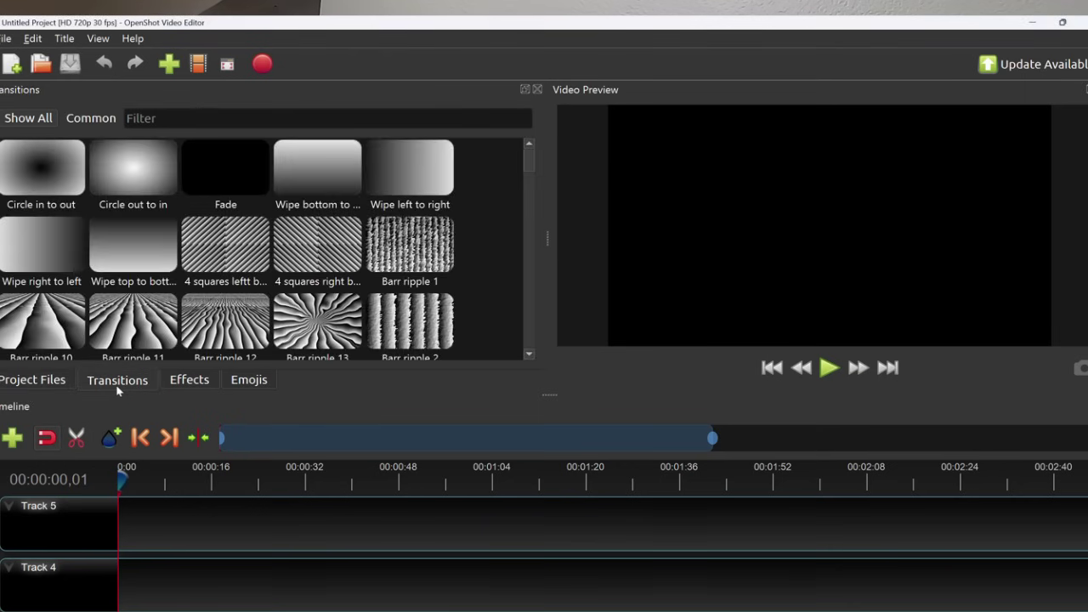
{"action": "left_click", "coordinate": [188, 382]}
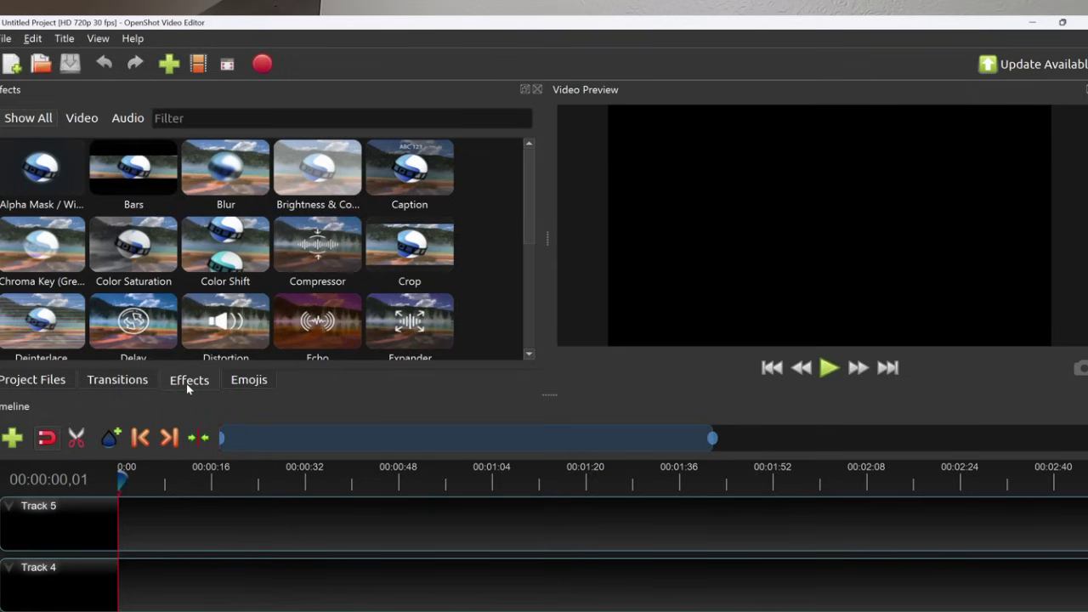
{"action": "left_click", "coordinate": [247, 383]}
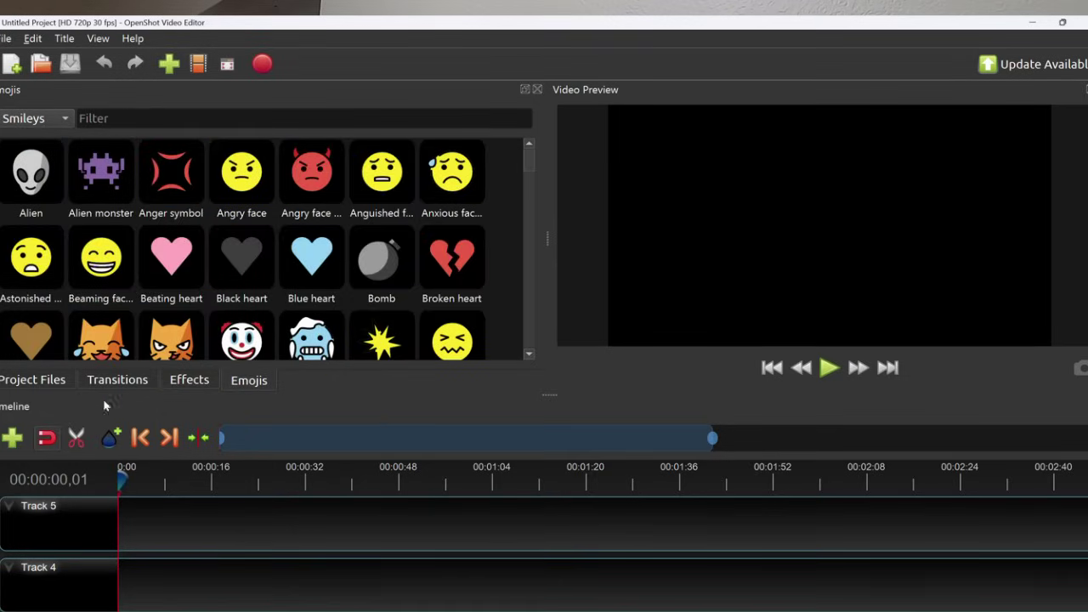
{"action": "left_click", "coordinate": [8, 385]}
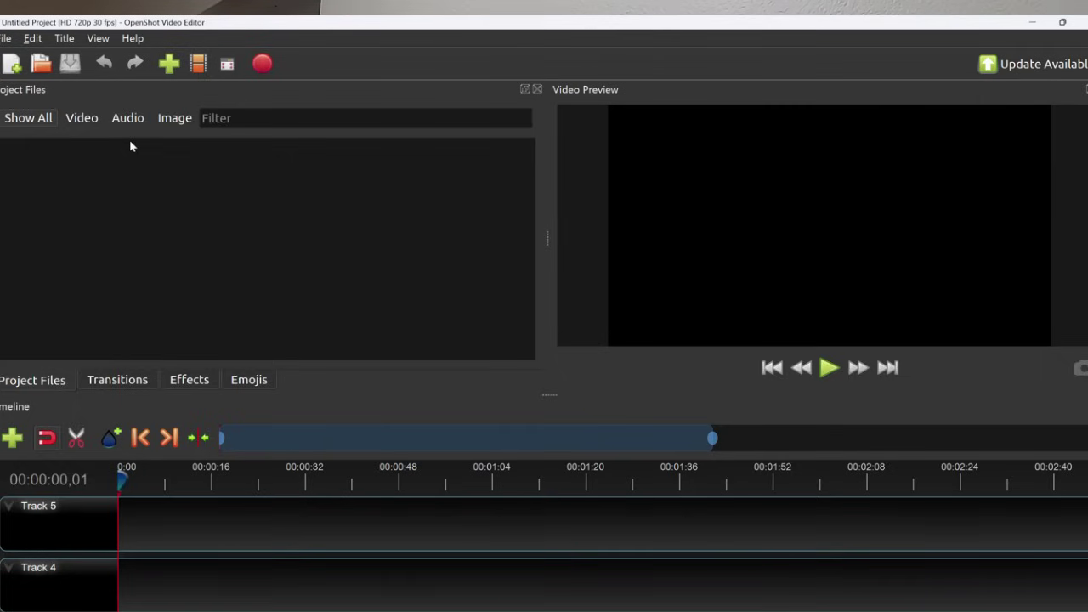
Import the video file GH014150.MP4 into the project.
{"action": "left_click", "coordinate": [169, 65]}
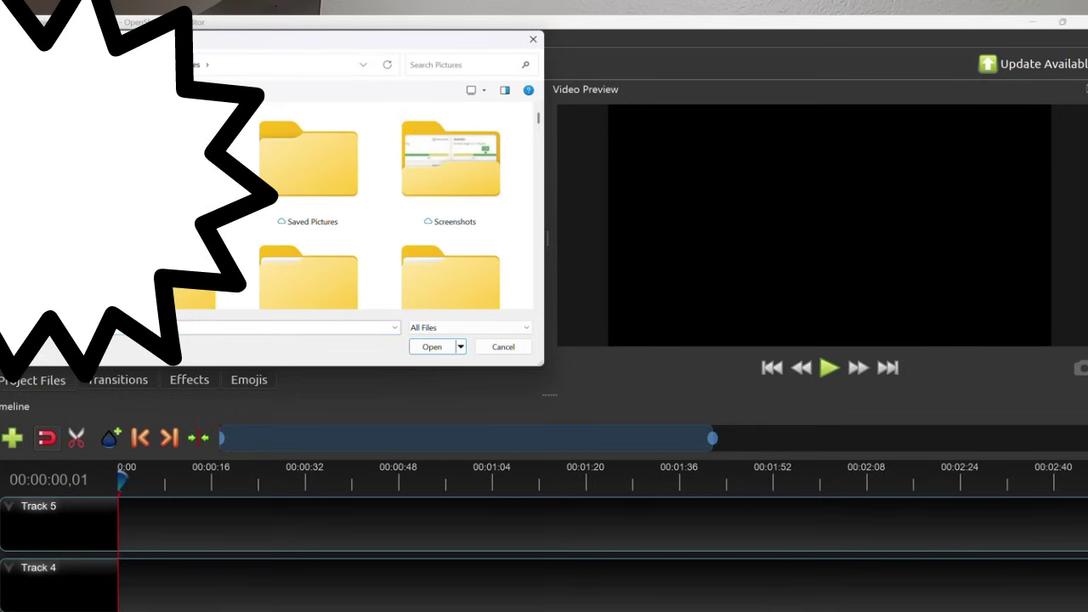
{"action": "left_click", "coordinate": [289, 328]}
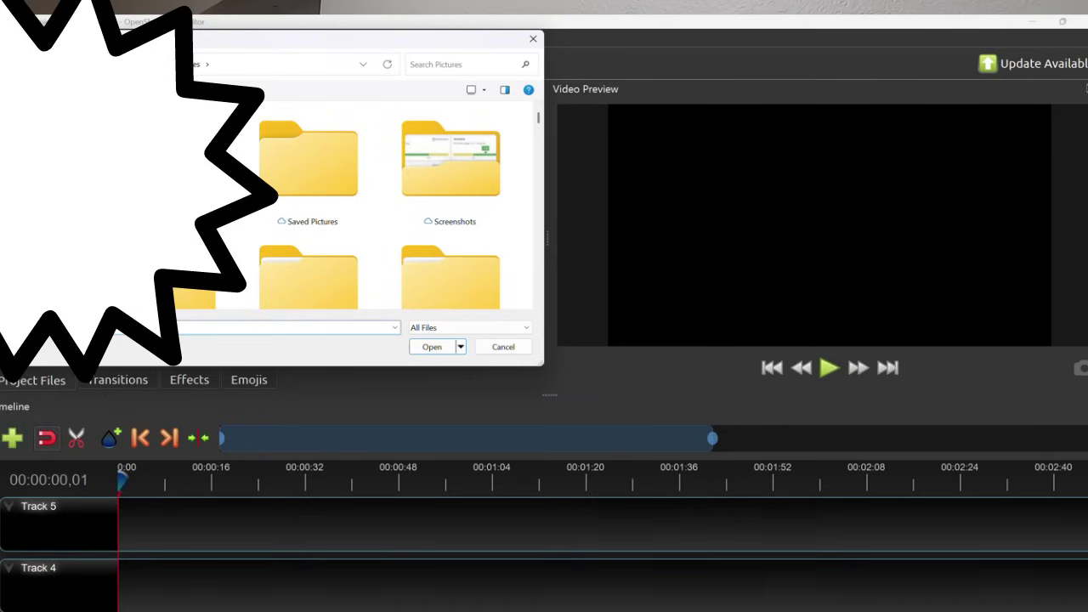
{"action": "key", "text": "alt+Down"}
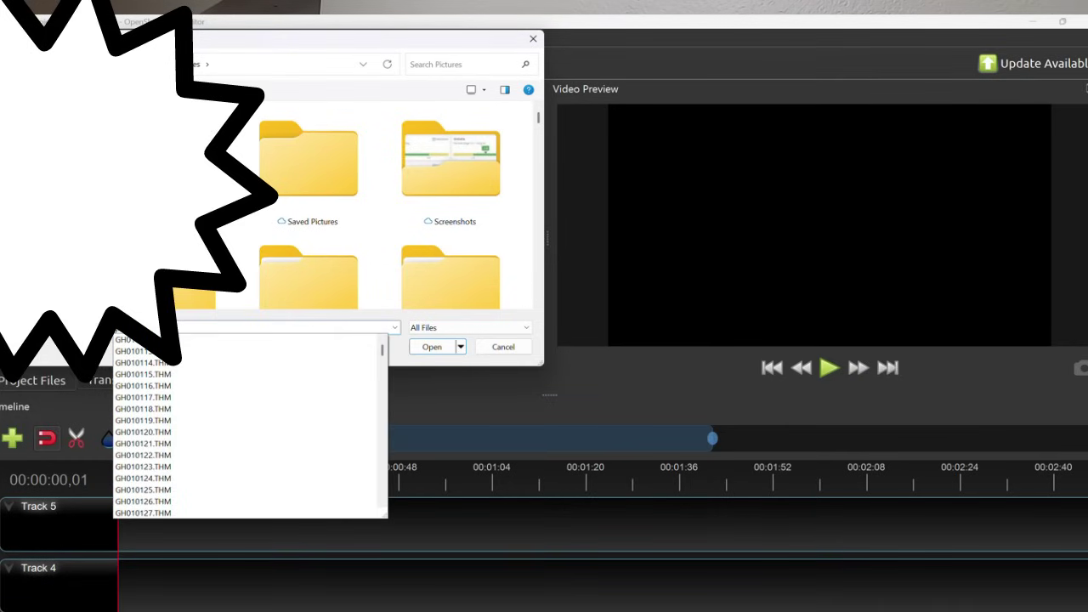
{"action": "type", "text": "4"}
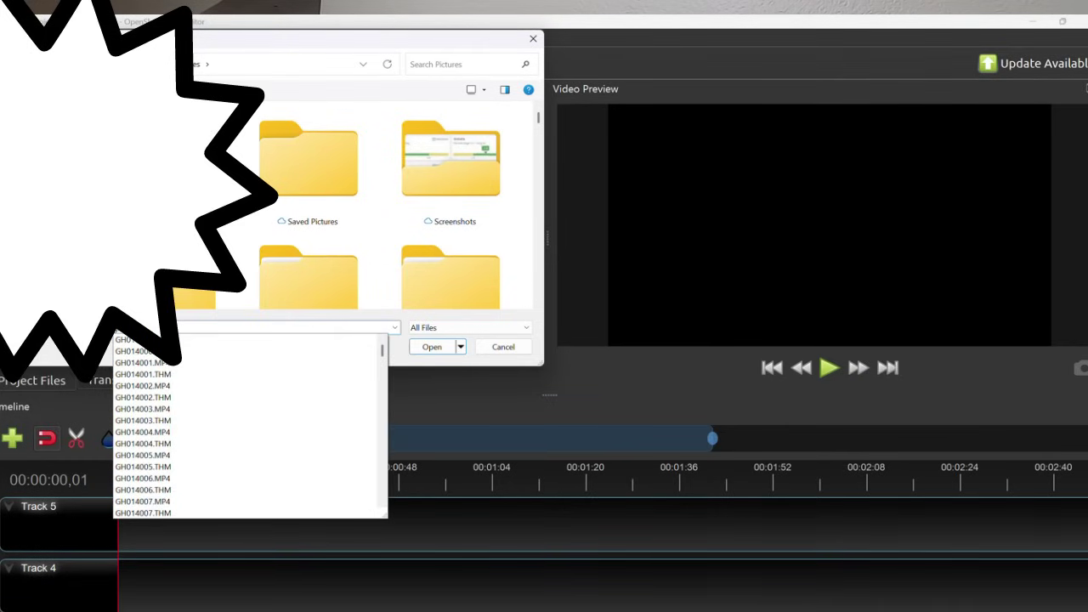
{"action": "type", "text": "5"}
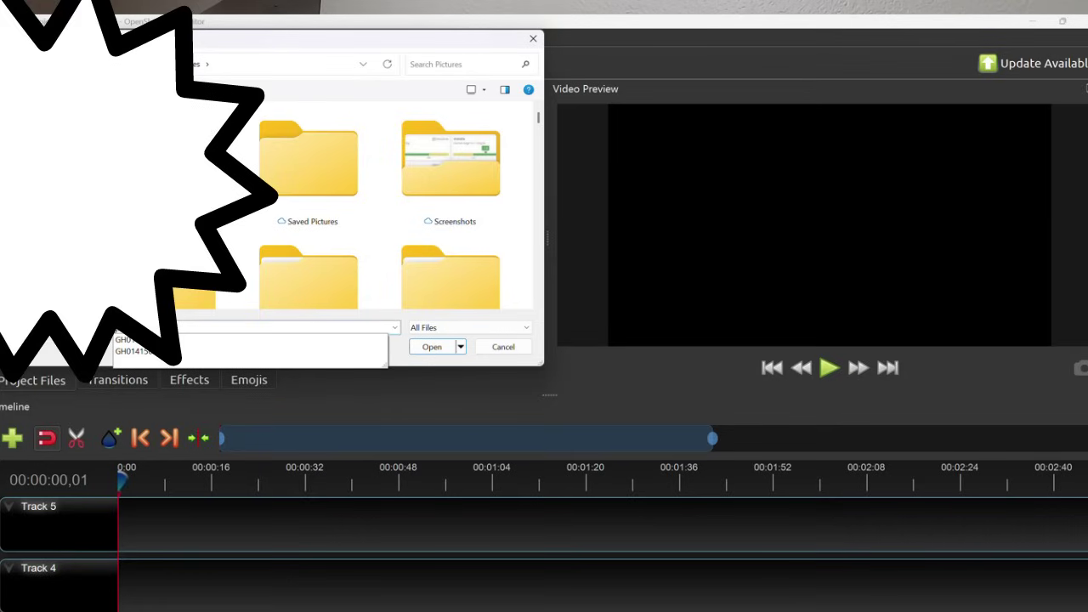
{"action": "key", "text": "Down"}
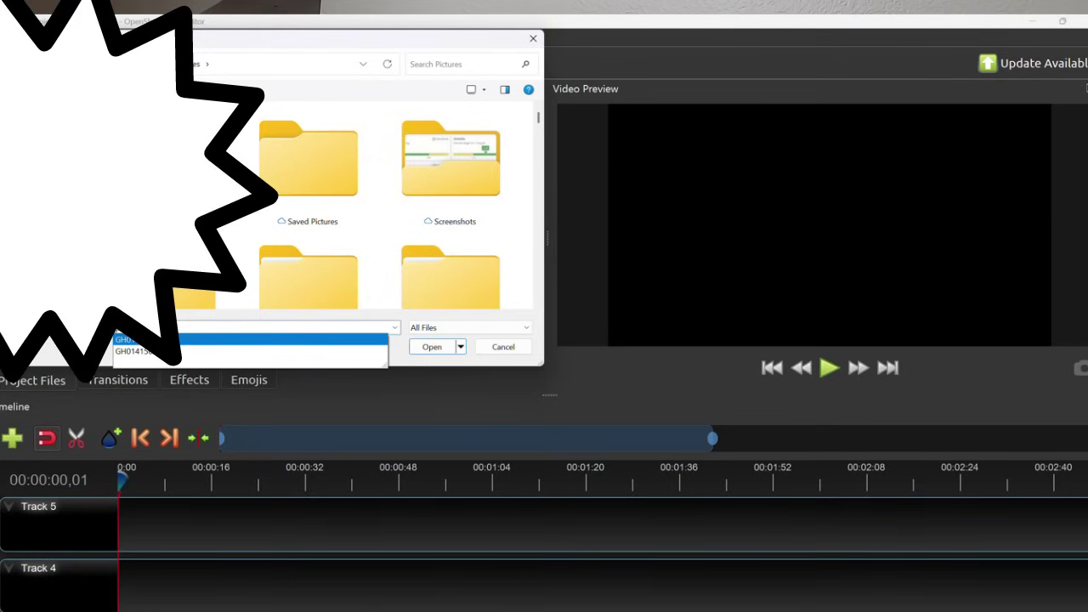
{"action": "key", "text": "Return"}
{"action": "left_click", "coordinate": [432, 347]}
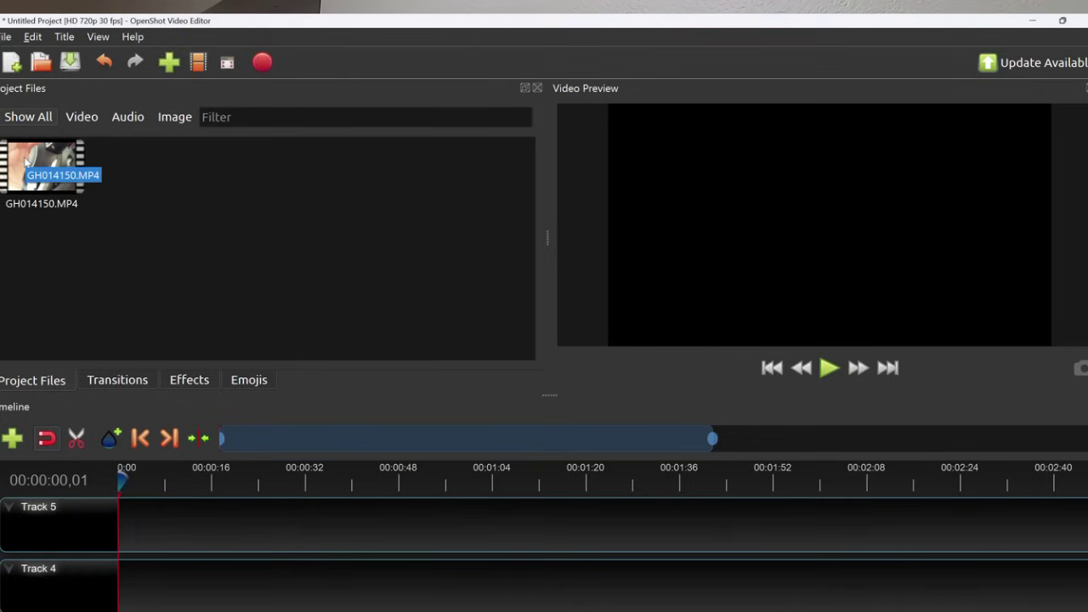
Place GH014150.MP4 on Track 4 of the timeline, starting at about 10 seconds.
{"action": "left_click", "coordinate": [40, 164]}
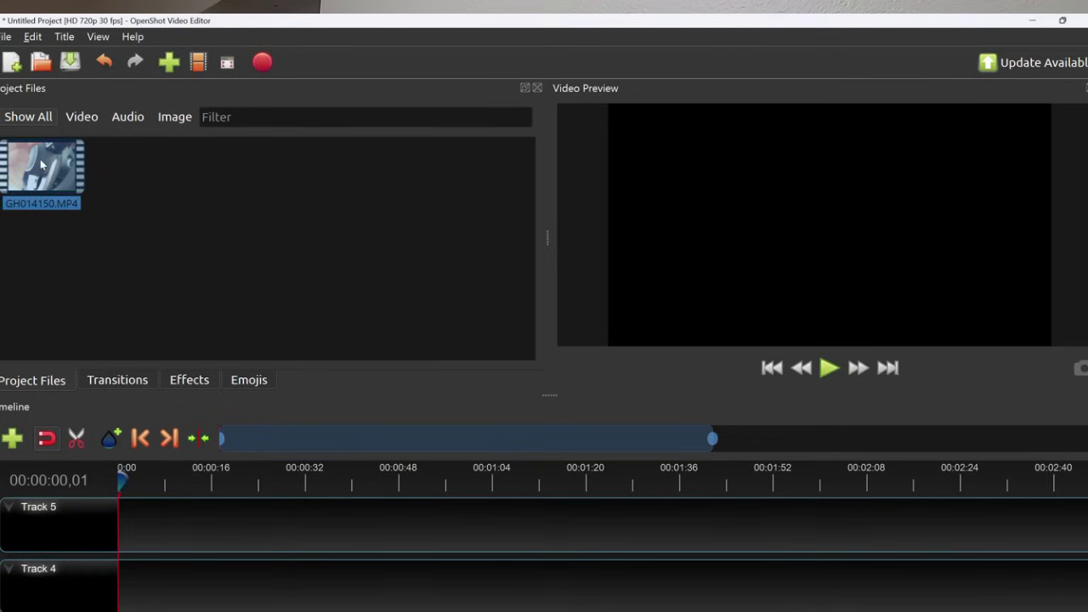
{"action": "left_click_drag", "start_coordinate": [40, 164], "coordinate": [173, 557]}
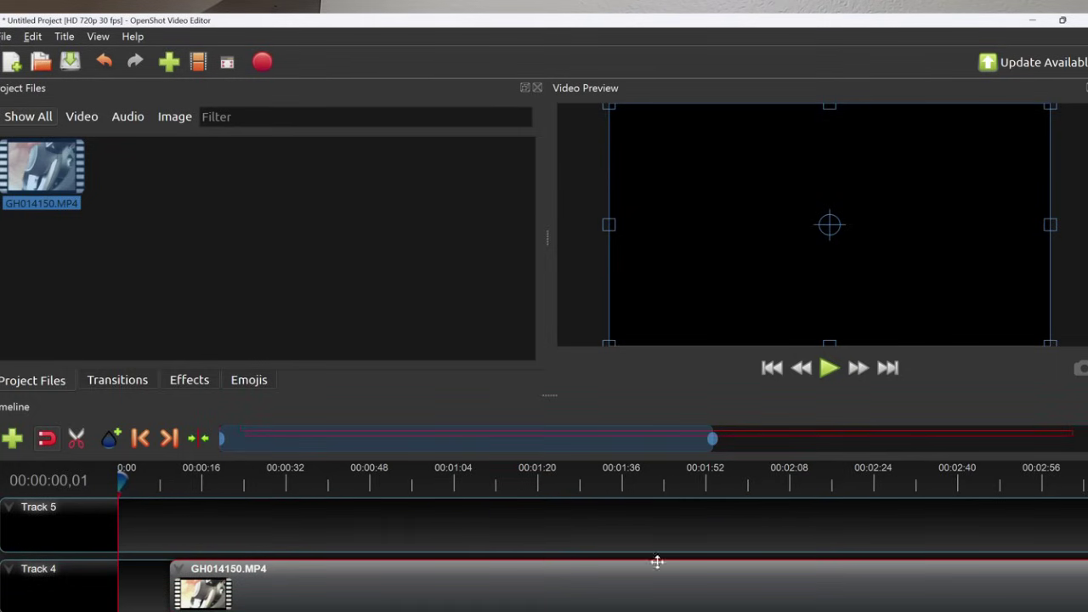
{"action": "scroll", "coordinate": [544, 553], "scroll_direction": "down", "scroll_amount": 4}
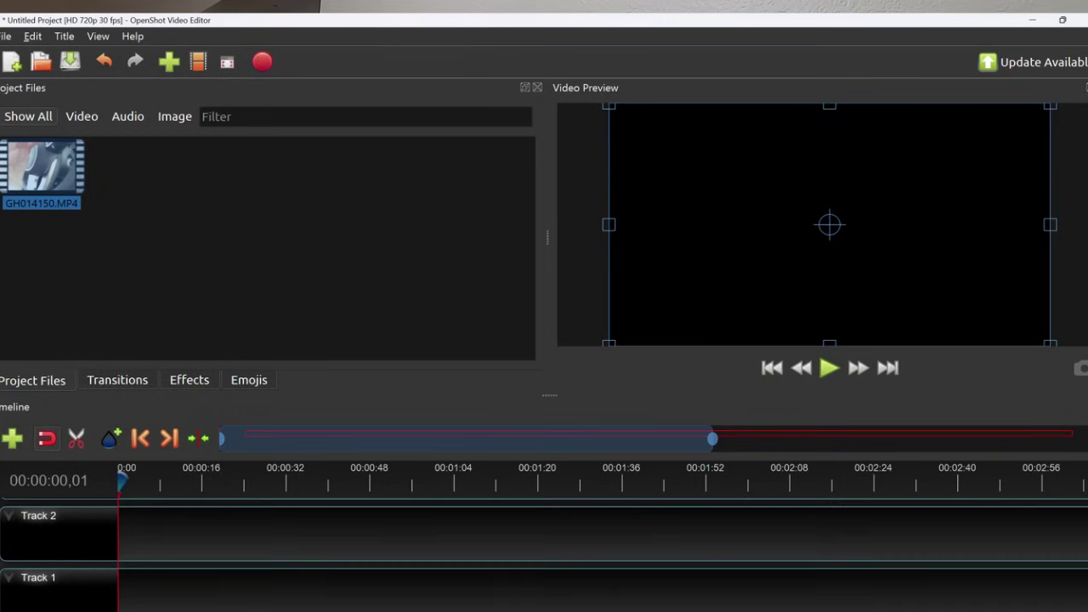
{"action": "scroll", "coordinate": [544, 552], "scroll_direction": "up", "scroll_amount": 3}
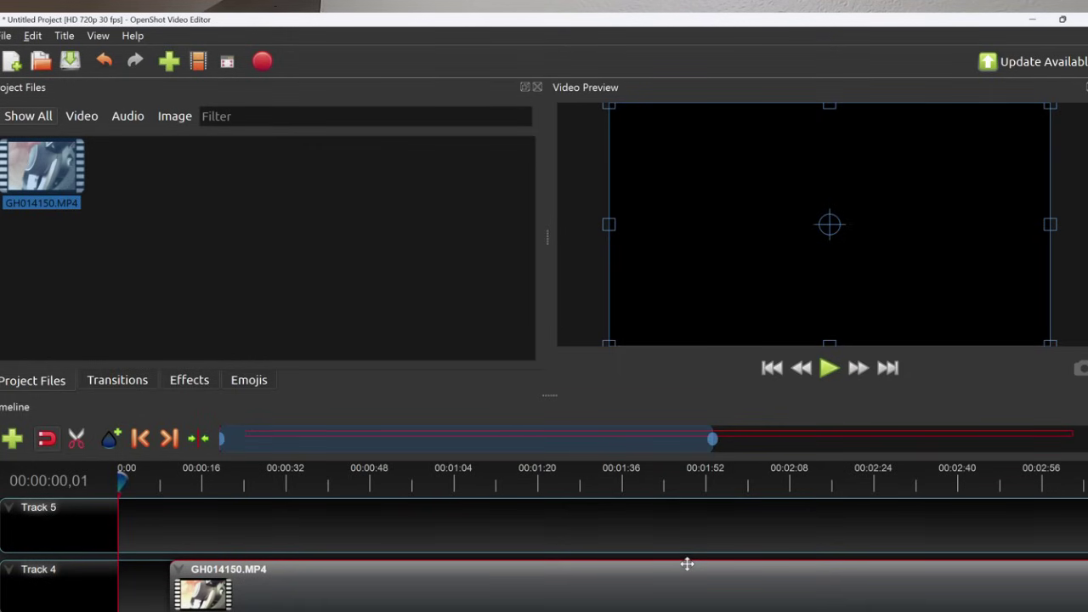
Import the $17.17 delivery offer image, place it on Track 5 at about 16 seconds and preview it at 00:00:17,28.
{"action": "left_click", "coordinate": [169, 60]}
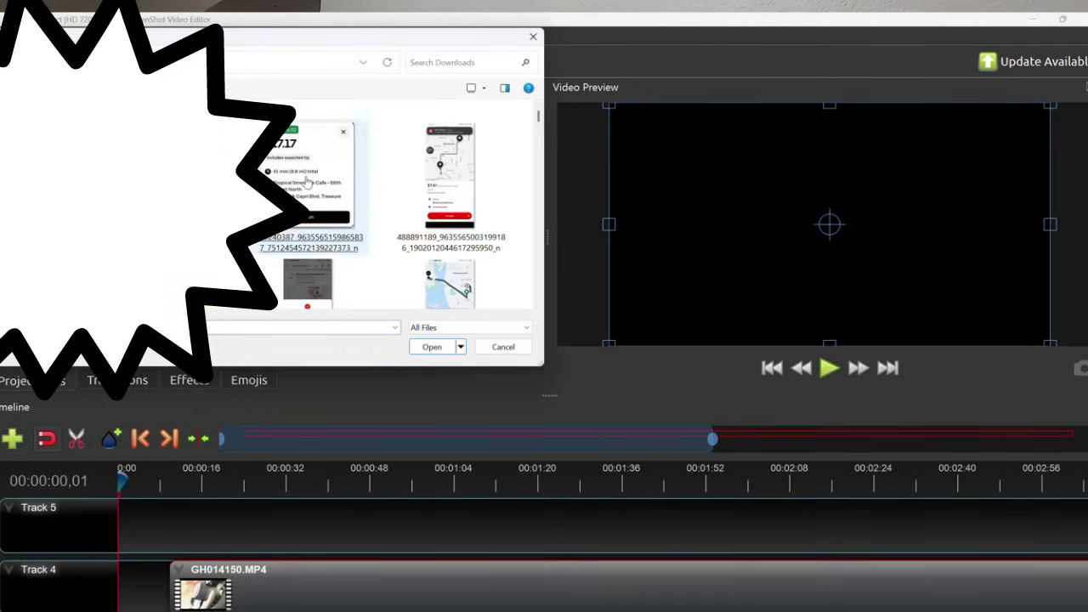
{"action": "double_click", "coordinate": [364, 211]}
{"action": "left_click_drag", "start_coordinate": [133, 170], "coordinate": [203, 513]}
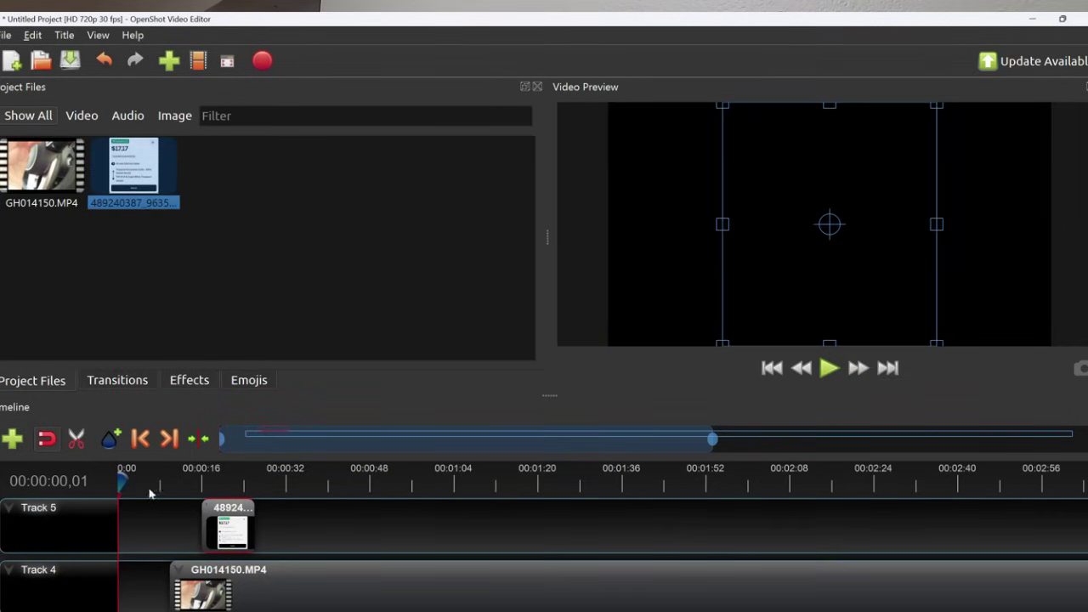
{"action": "left_click_drag", "start_coordinate": [126, 481], "coordinate": [215, 479]}
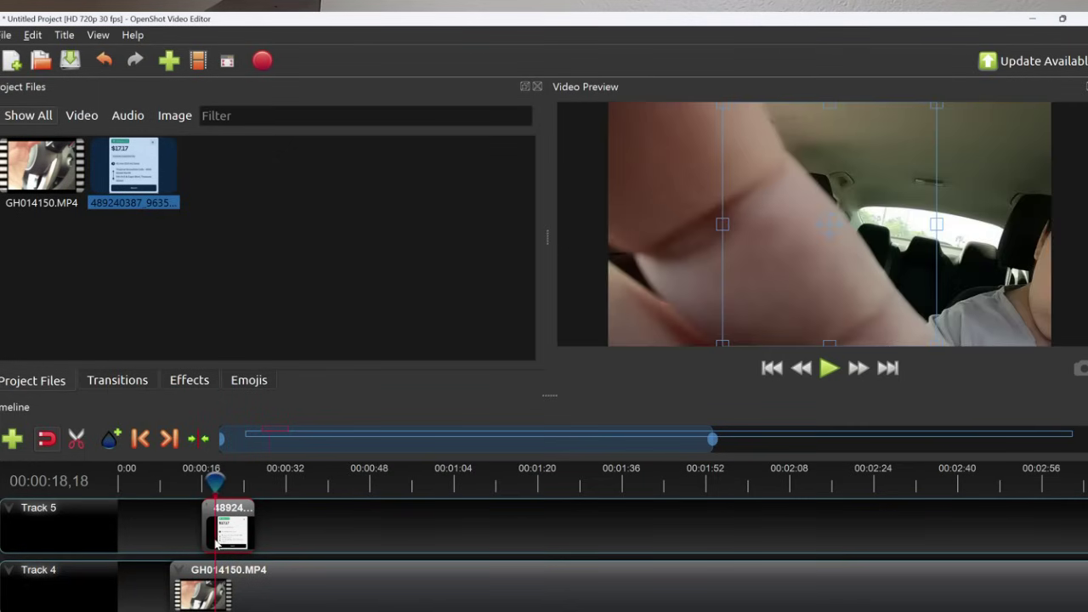
{"action": "left_click", "coordinate": [212, 482]}
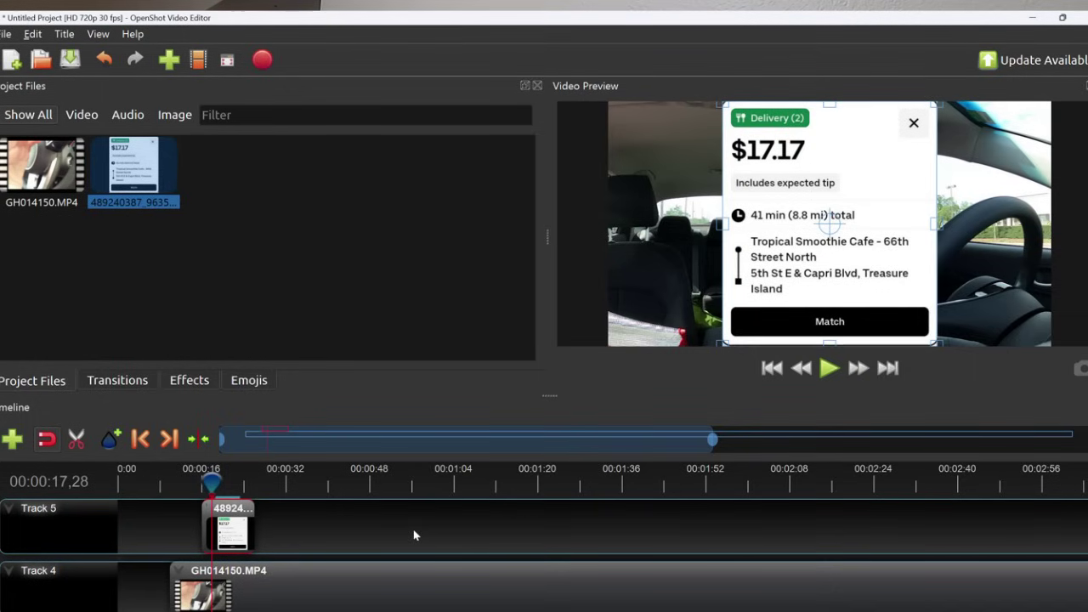
Move the image clip ahead of the video on Track 4, and from there to Track 3 beneath the video.
{"action": "left_click_drag", "start_coordinate": [229, 524], "coordinate": [144, 589]}
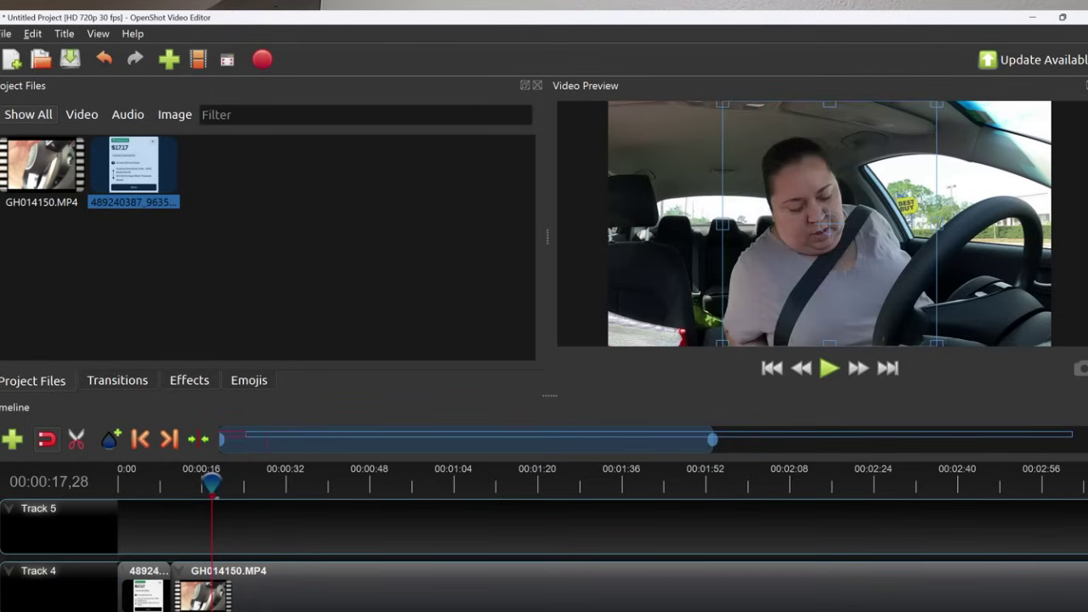
{"action": "scroll", "coordinate": [174, 559], "scroll_direction": "down", "scroll_amount": 1}
{"action": "left_click_drag", "start_coordinate": [136, 561], "coordinate": [227, 605]}
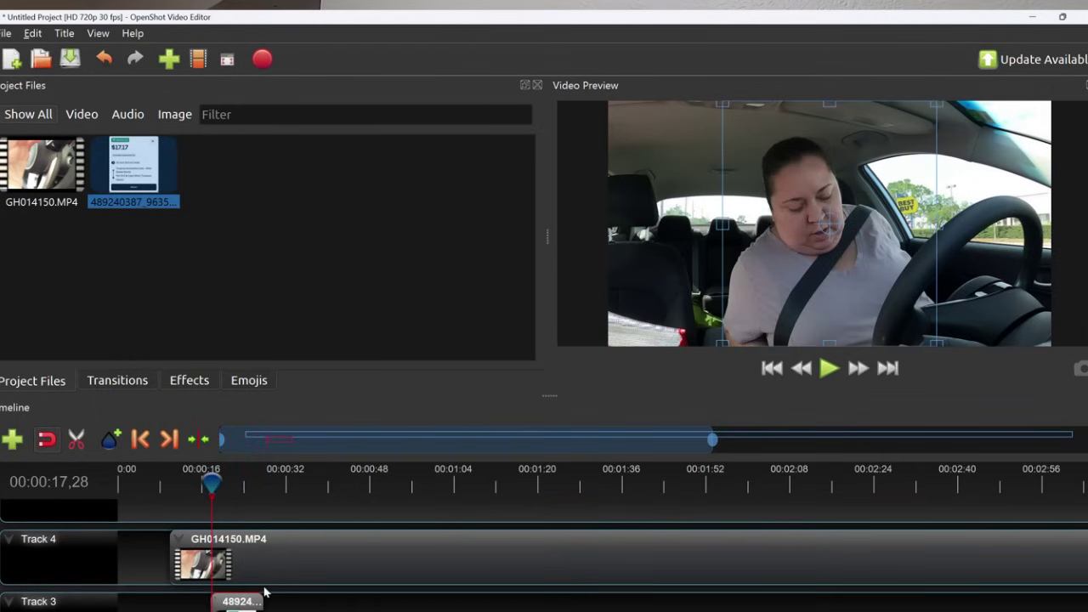
Set the playhead to 00:00:14,27 and move the image clip onto Track 5 so that it starts there.
{"action": "left_click_drag", "start_coordinate": [210, 481], "coordinate": [197, 481]}
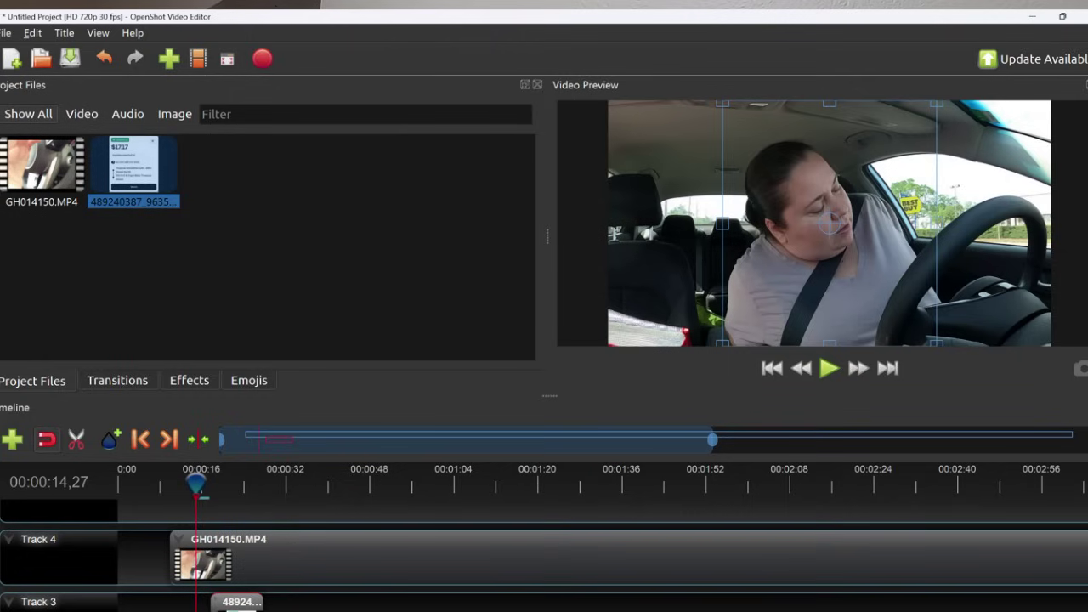
{"action": "left_click_drag", "start_coordinate": [238, 603], "coordinate": [146, 540]}
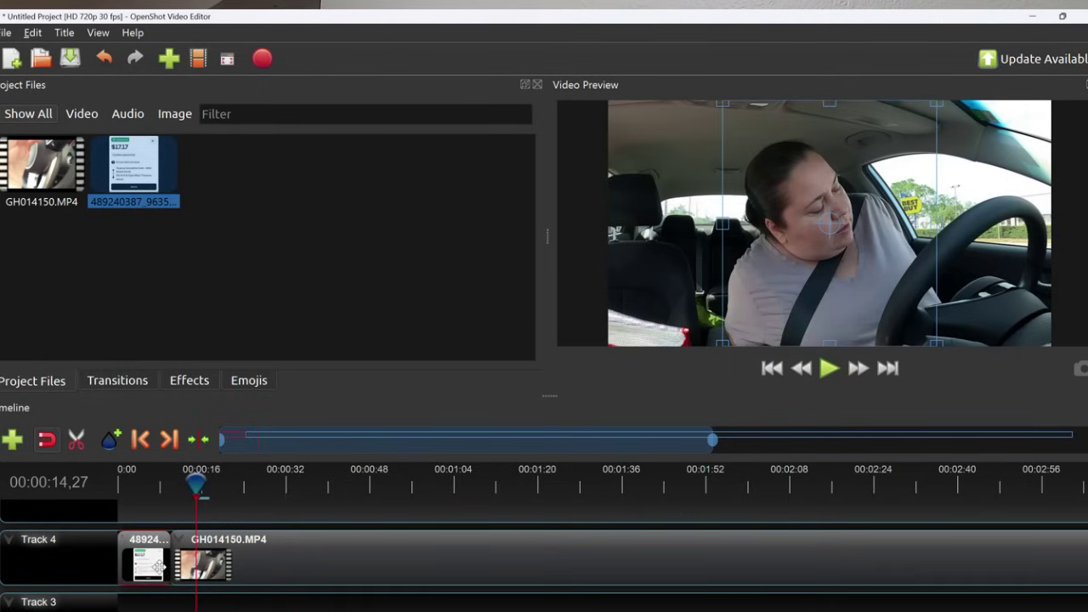
{"action": "scroll", "coordinate": [396, 552], "scroll_direction": "up", "scroll_amount": 1}
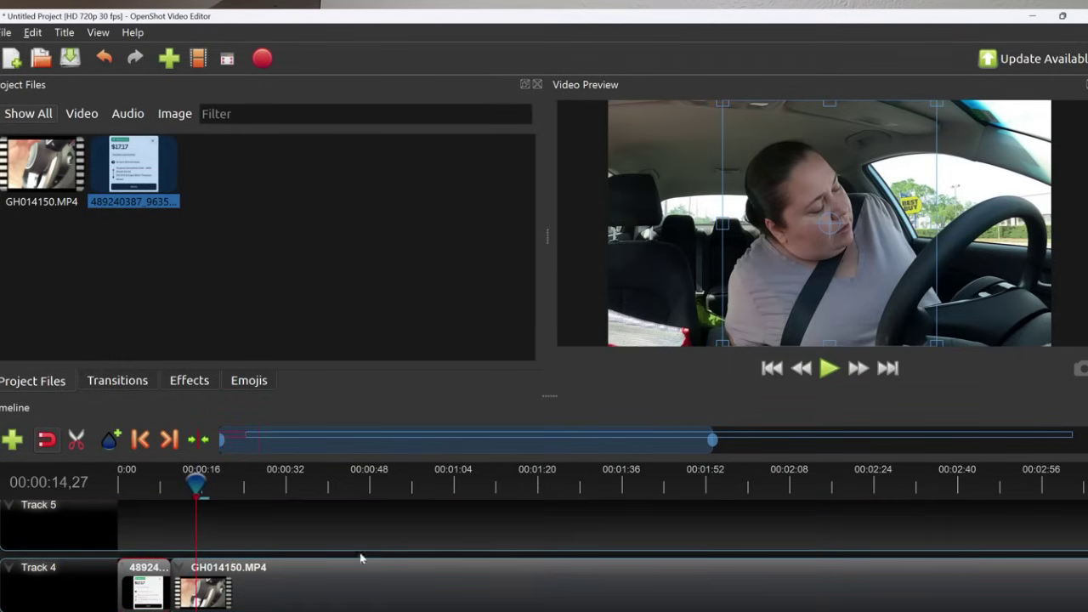
{"action": "left_click_drag", "start_coordinate": [125, 574], "coordinate": [221, 535]}
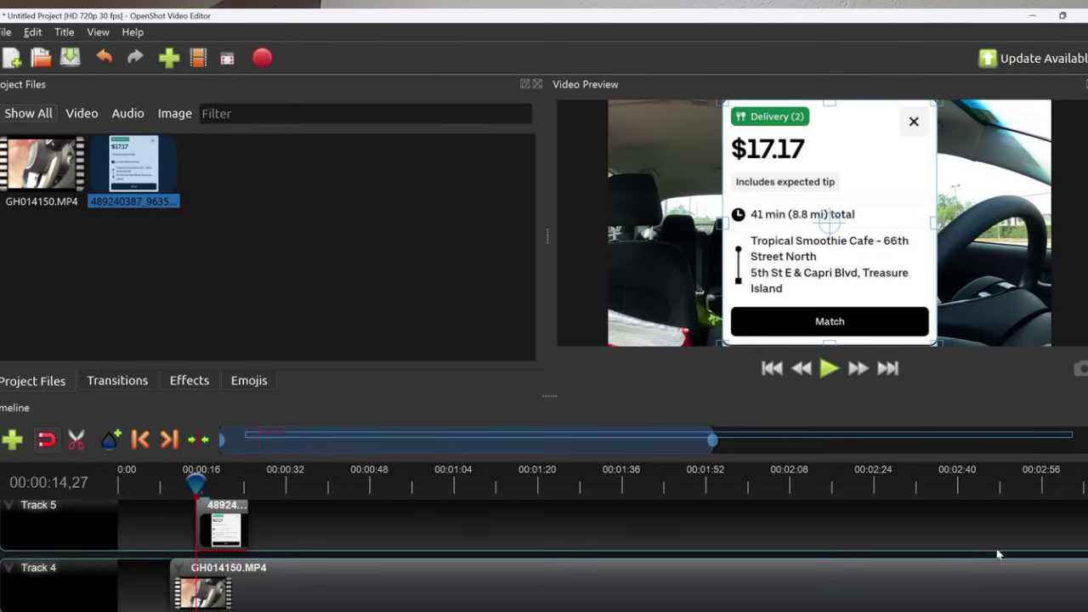
Remove the delivery offer image and GH014150.MP4 from the project.
{"action": "scroll", "coordinate": [691, 571], "scroll_direction": "down", "scroll_amount": 1}
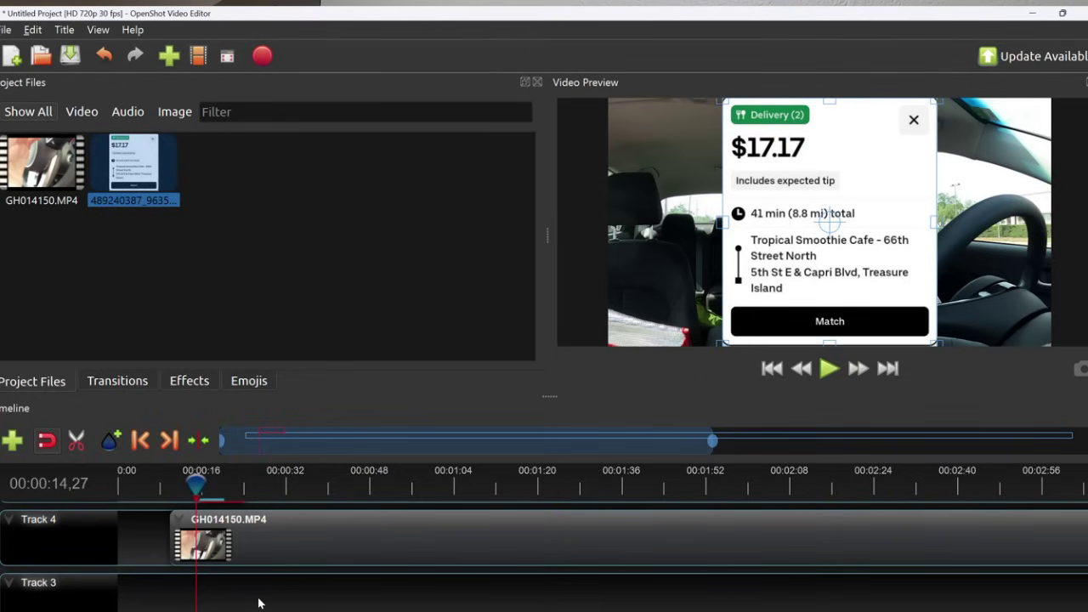
{"action": "right_click", "coordinate": [124, 161]}
{"action": "left_click", "coordinate": [234, 333]}
{"action": "left_click", "coordinate": [53, 167]}
{"action": "right_click", "coordinate": [54, 168]}
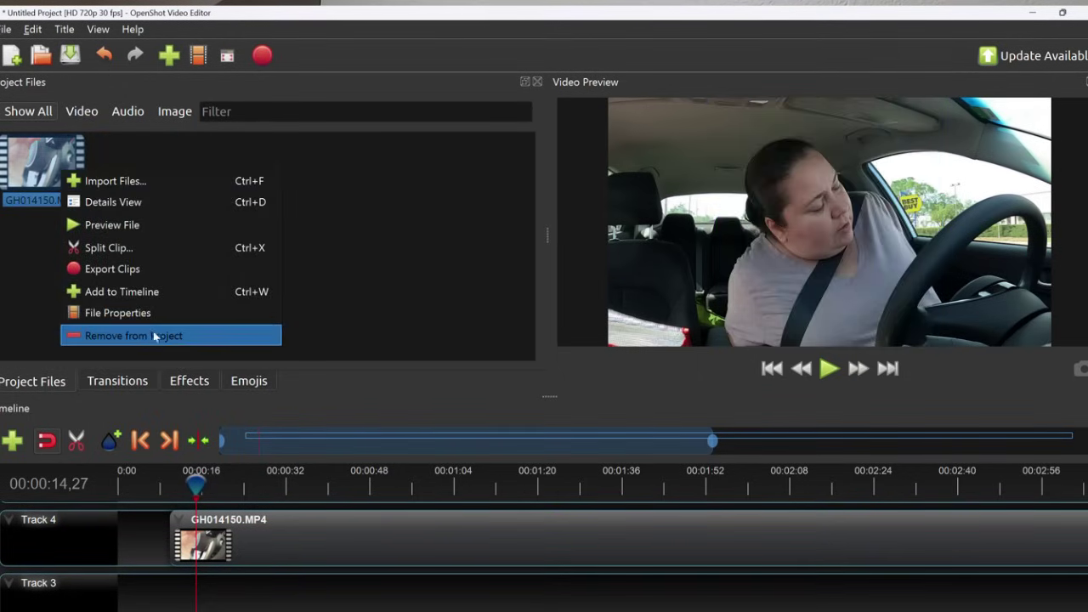
{"action": "left_click", "coordinate": [156, 333]}
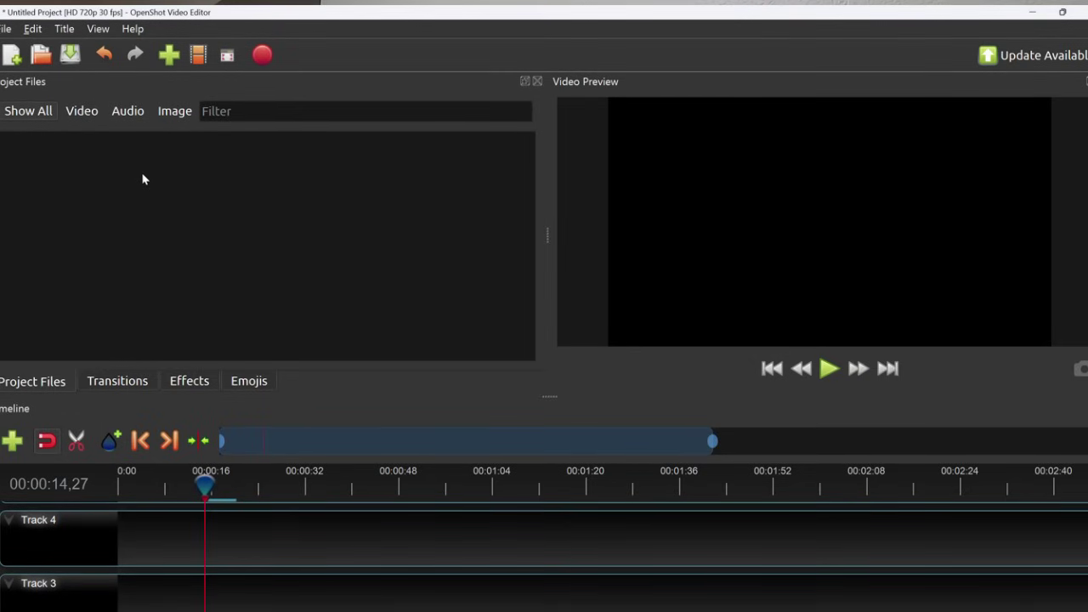
Open the existing project working 254 without saving the changes to the current one.
{"action": "left_click", "coordinate": [7, 30]}
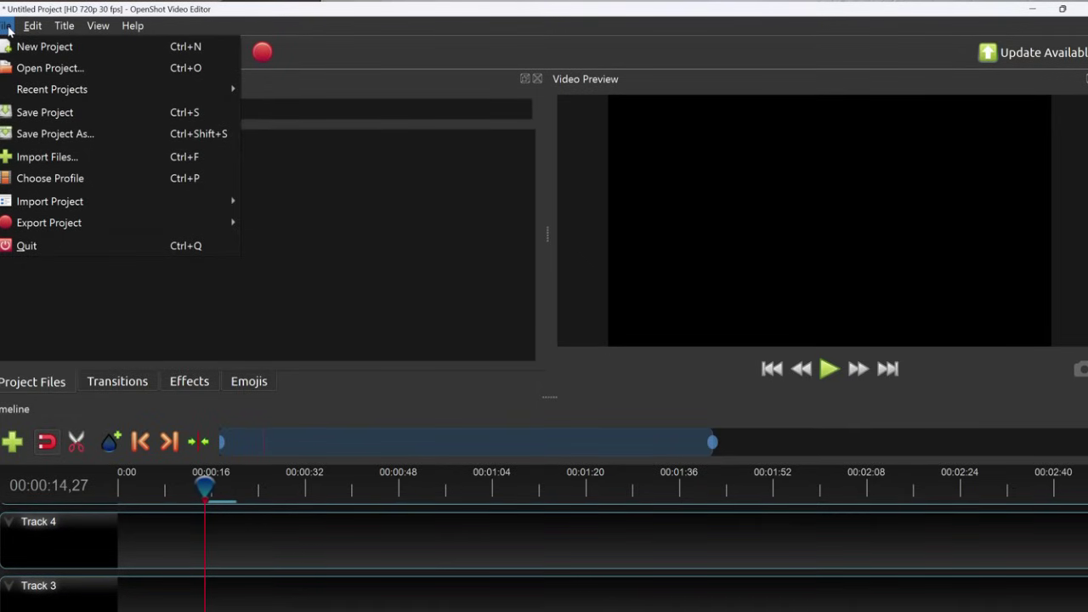
{"action": "mouse_move", "coordinate": [40, 88]}
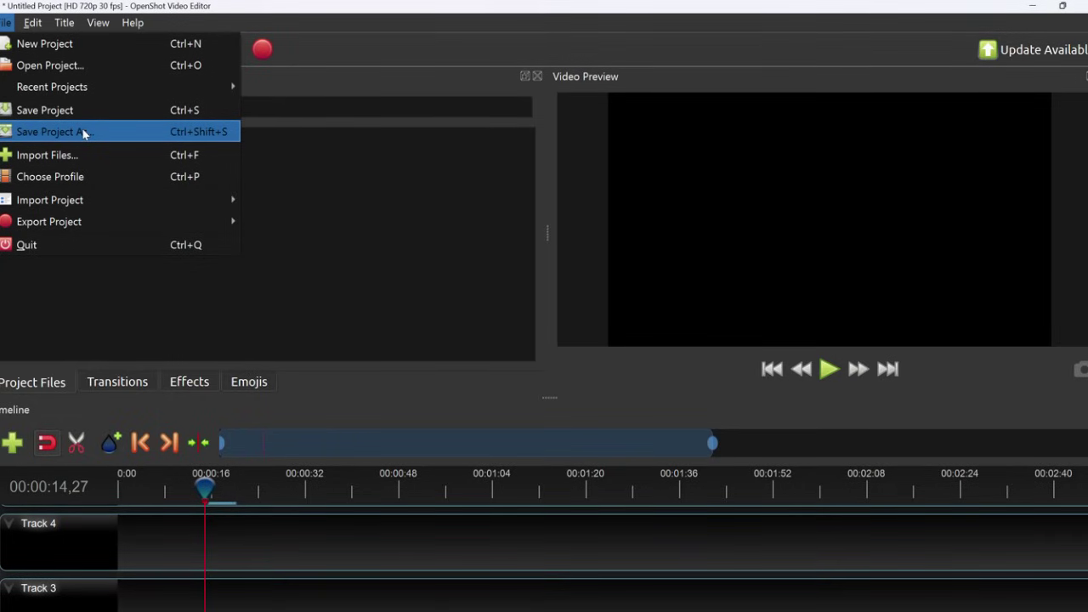
{"action": "left_click", "coordinate": [77, 68]}
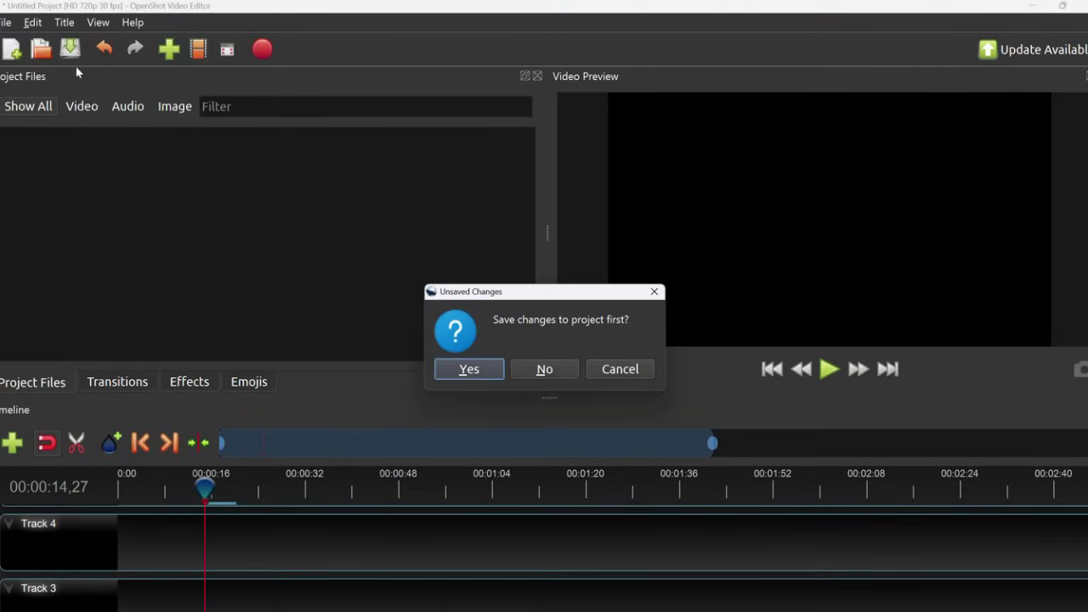
{"action": "left_click", "coordinate": [572, 371]}
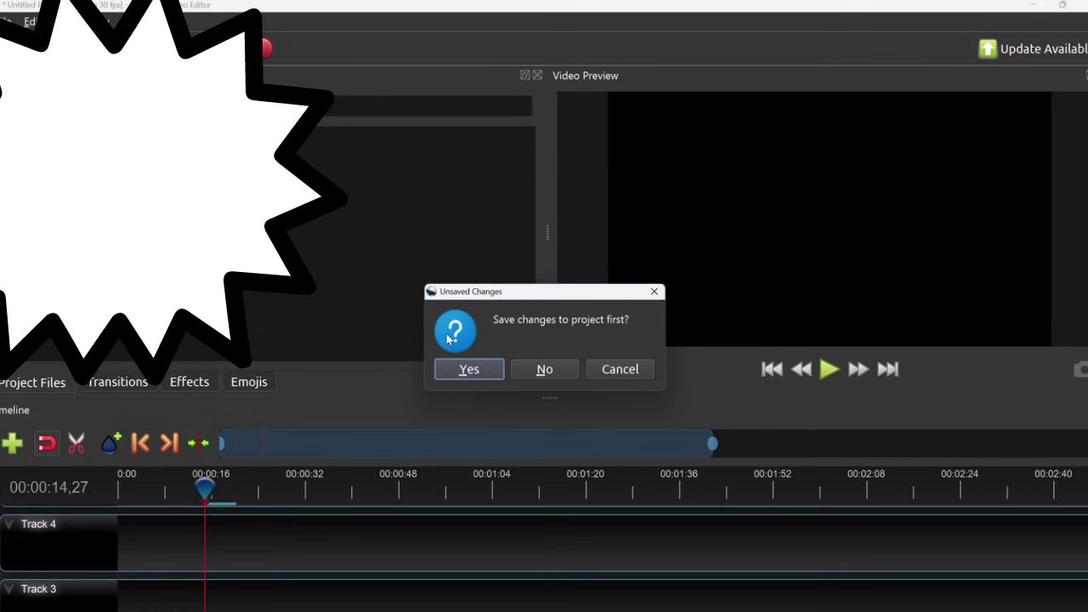
{"action": "left_click", "coordinate": [550, 369]}
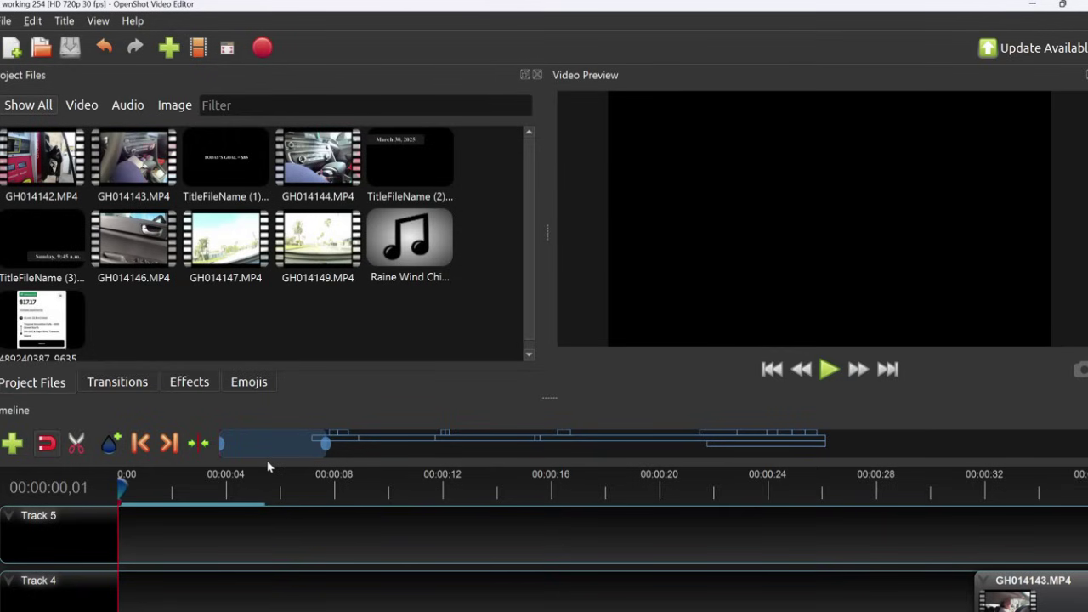
{"action": "left_click", "coordinate": [32, 22]}
{"action": "left_click", "coordinate": [32, 21]}
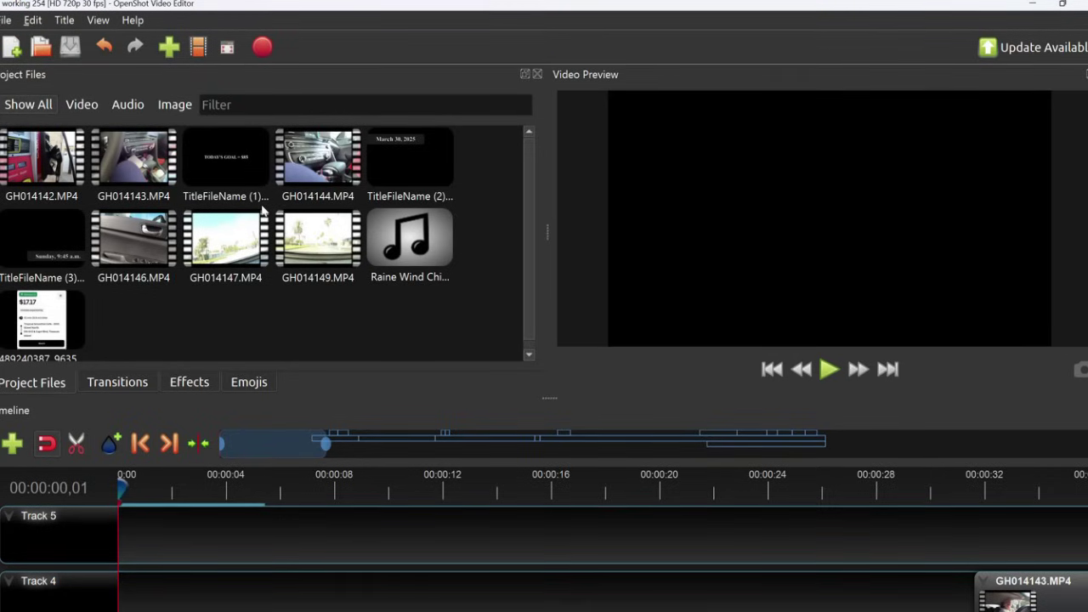
Start a new title from the Camera border template.
{"action": "left_click", "coordinate": [66, 21]}
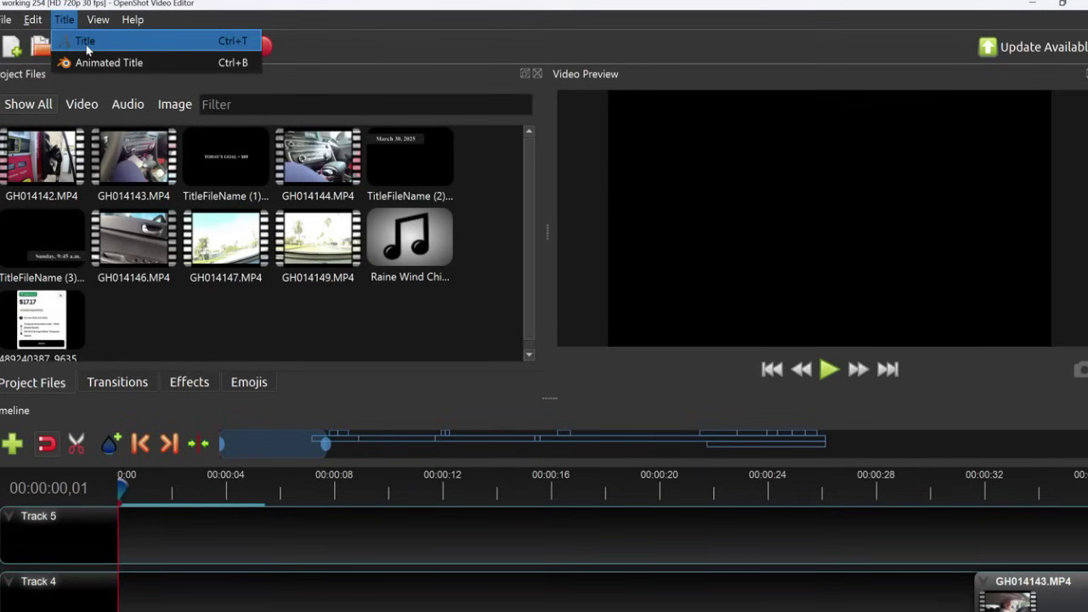
{"action": "left_click", "coordinate": [85, 44]}
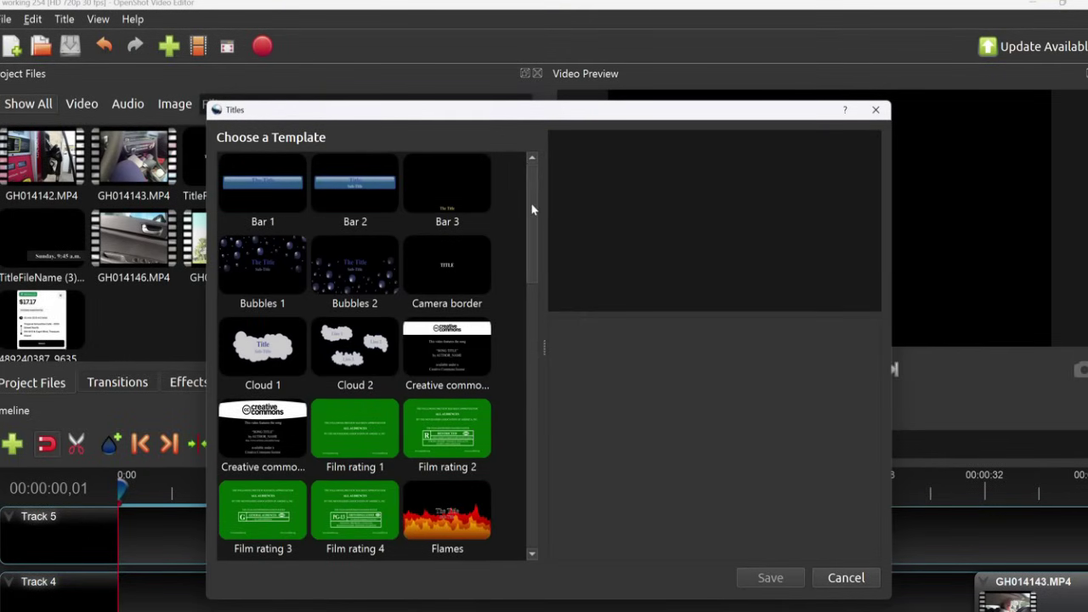
{"action": "scroll", "coordinate": [510, 217], "scroll_direction": "down", "scroll_amount": 1}
{"action": "left_click", "coordinate": [475, 230]}
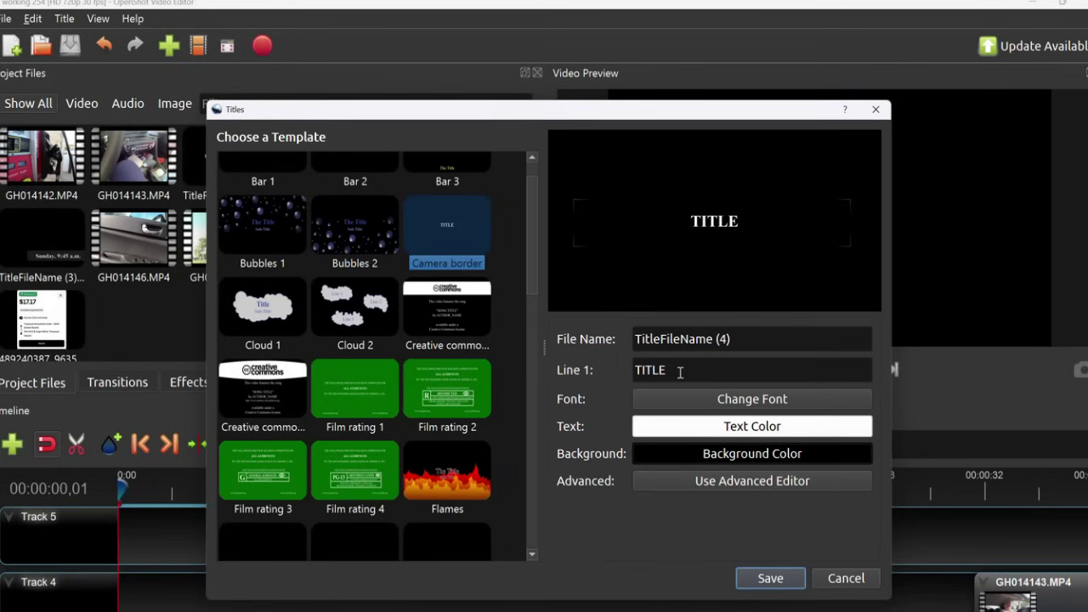
Set the title's Line 1 text to TOTAL = $5000 and save the title to the project.
{"action": "left_click_drag", "start_coordinate": [679, 372], "coordinate": [622, 378]}
{"action": "type", "text": "TOTAL -"}
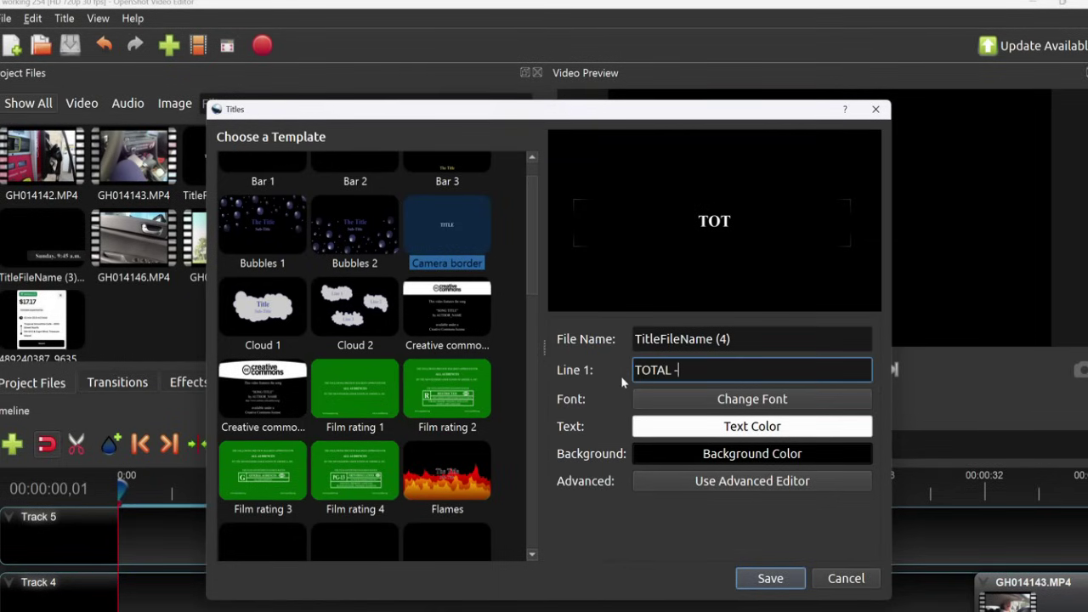
{"action": "key", "text": "BackSpace"}
{"action": "type", "text": "="}
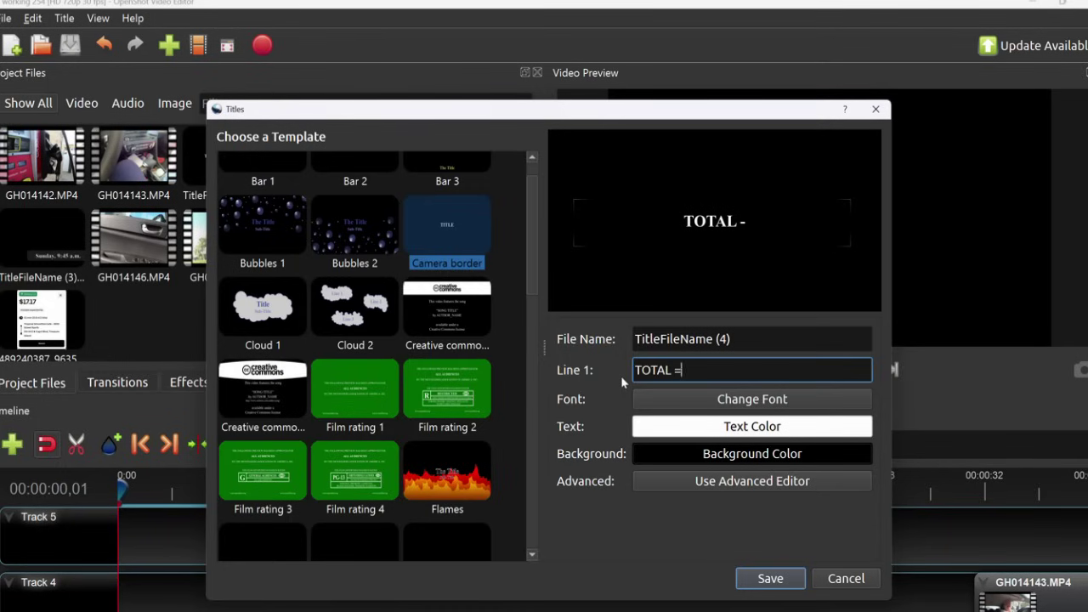
{"action": "type", "text": " $5000"}
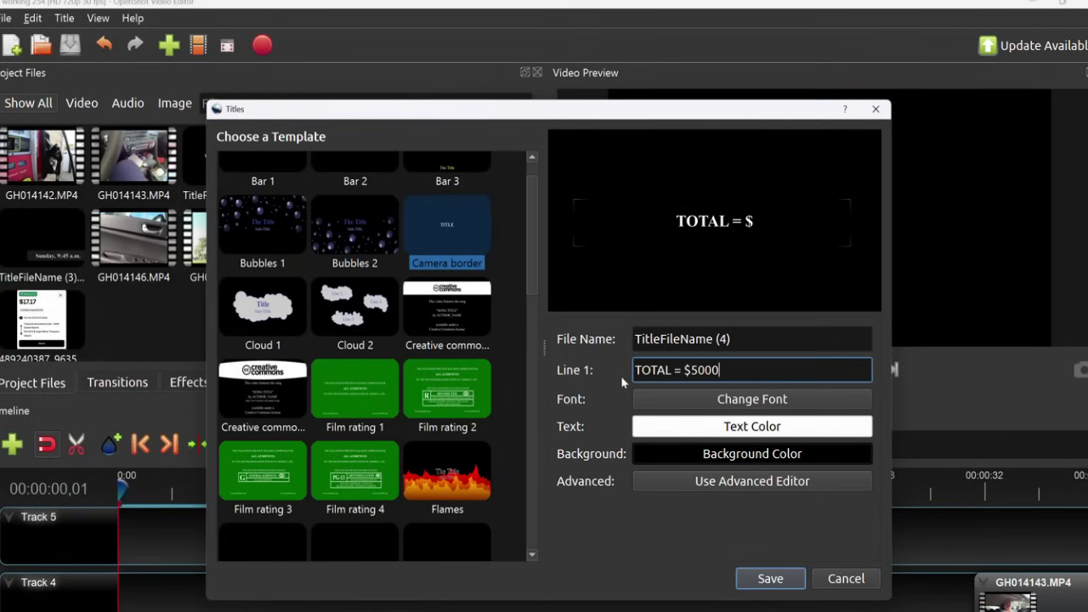
{"action": "left_click", "coordinate": [790, 580]}
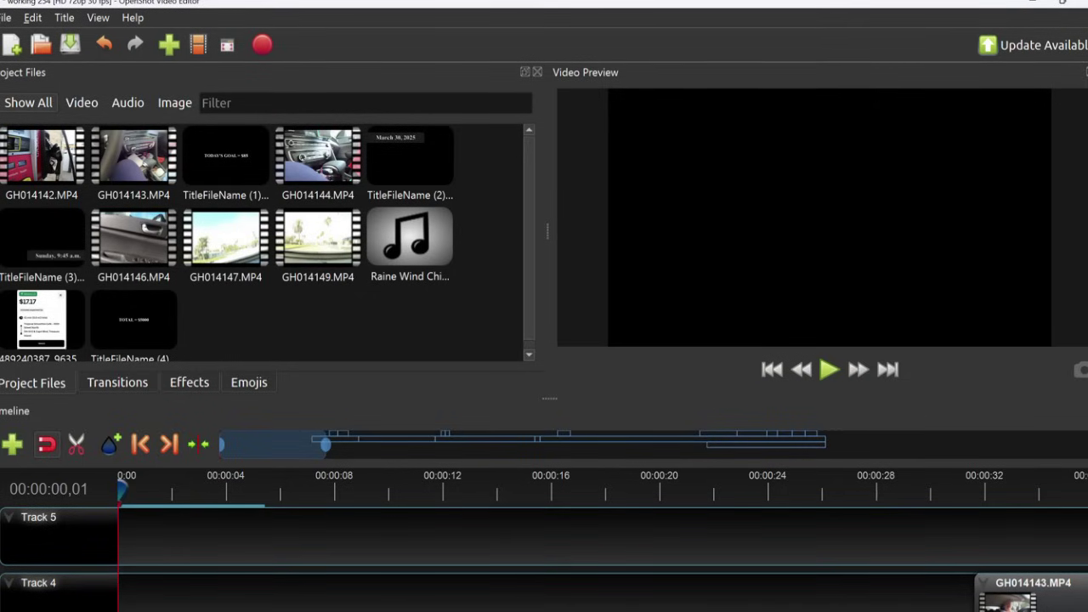
Go to the end of the timeline and set the playhead to 00:03:25,14.
{"action": "scroll", "coordinate": [595, 544], "scroll_direction": "right", "scroll_amount": 10}
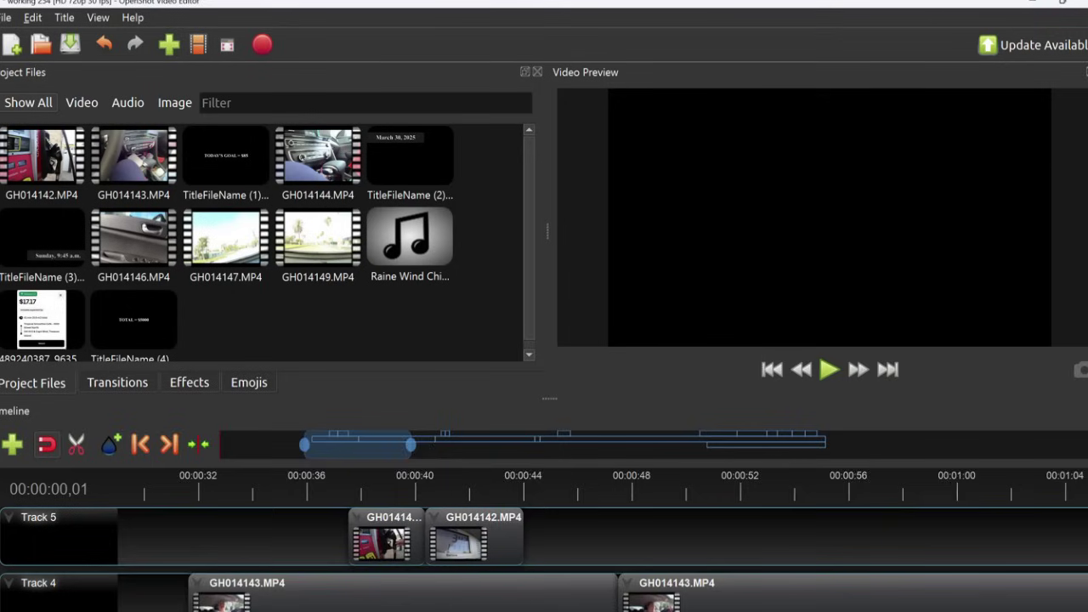
{"action": "scroll", "coordinate": [595, 544], "scroll_direction": "left", "scroll_amount": 2}
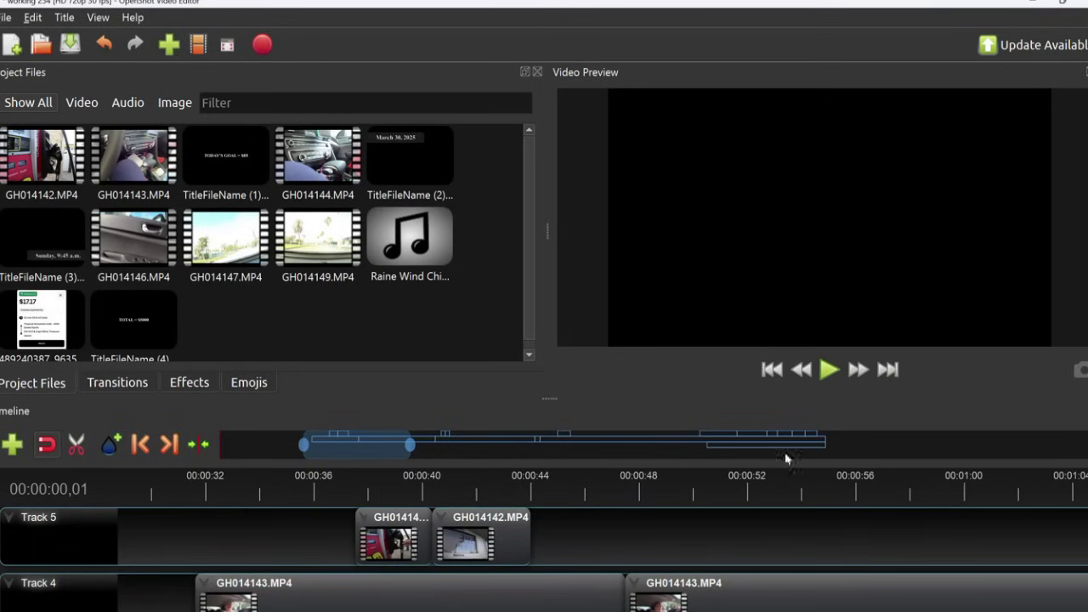
{"action": "left_click", "coordinate": [887, 368]}
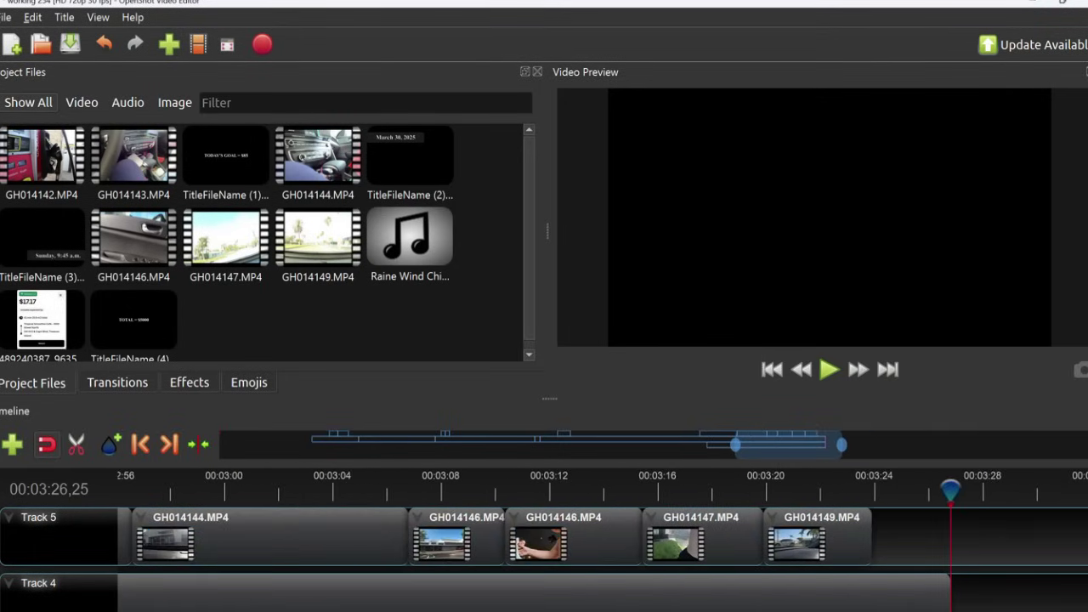
{"action": "left_click_drag", "start_coordinate": [943, 491], "coordinate": [915, 496]}
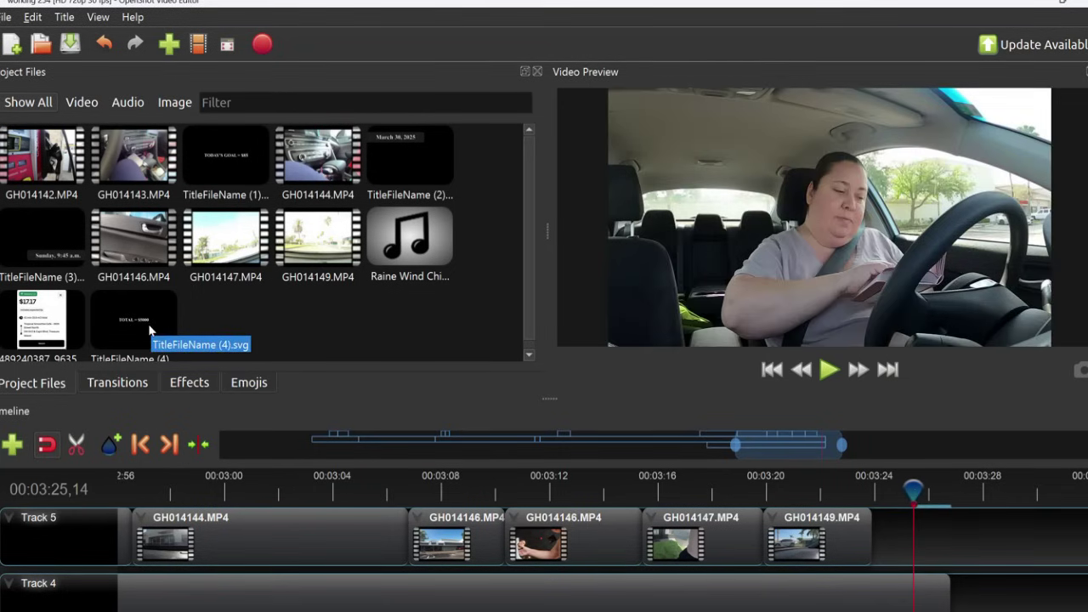
Add the TOTAL = $5000 title to Track 5 at the playhead and lower it to the bottom of the video frame.
{"action": "left_click_drag", "start_coordinate": [148, 330], "coordinate": [919, 519]}
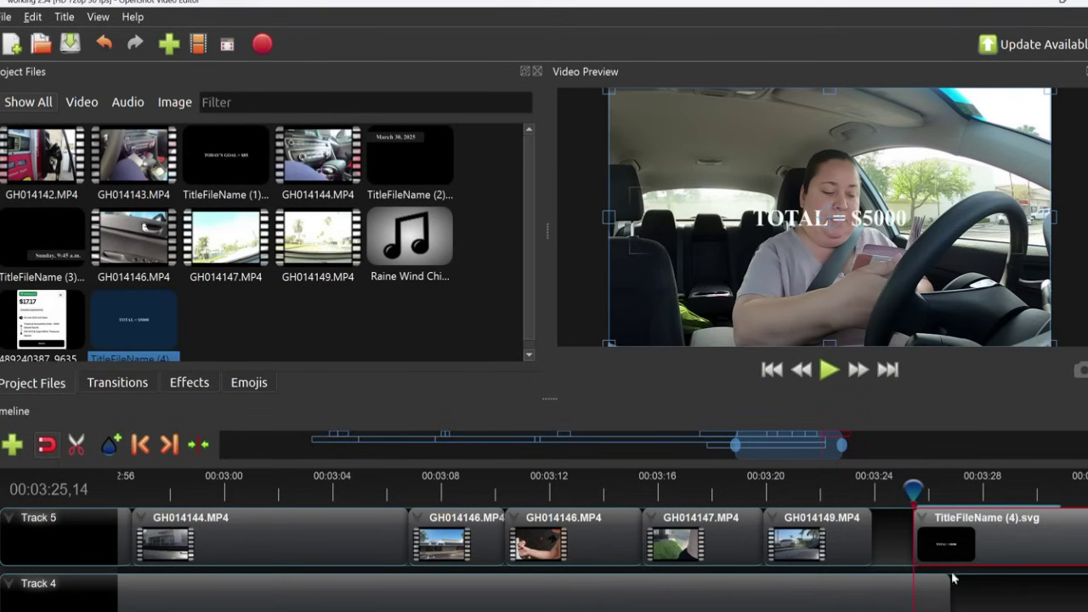
{"action": "scroll", "coordinate": [818, 536], "scroll_direction": "right", "scroll_amount": 3}
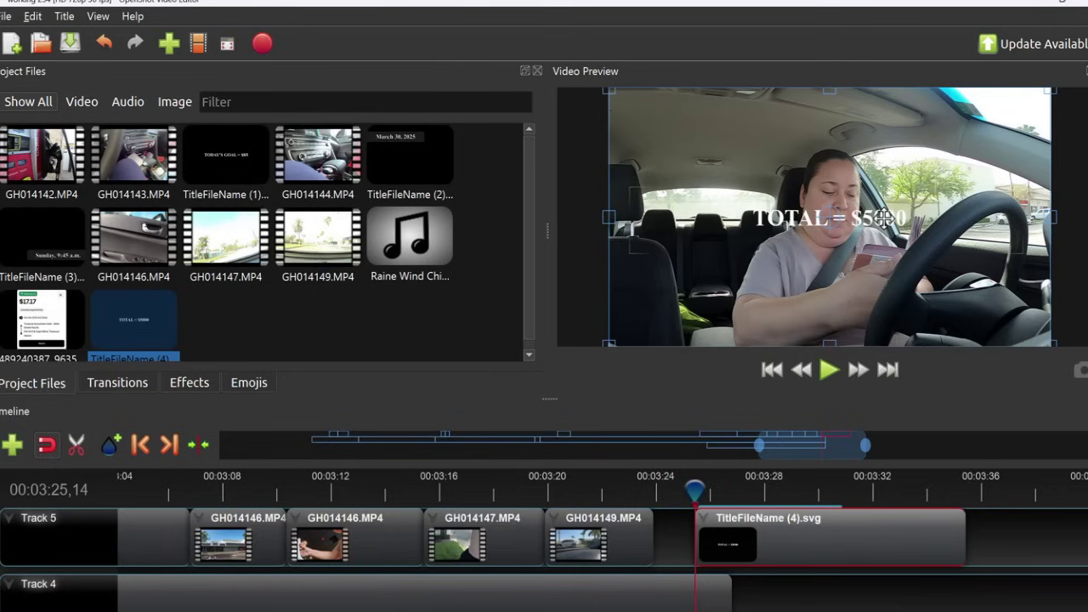
{"action": "left_click_drag", "start_coordinate": [882, 218], "coordinate": [887, 314]}
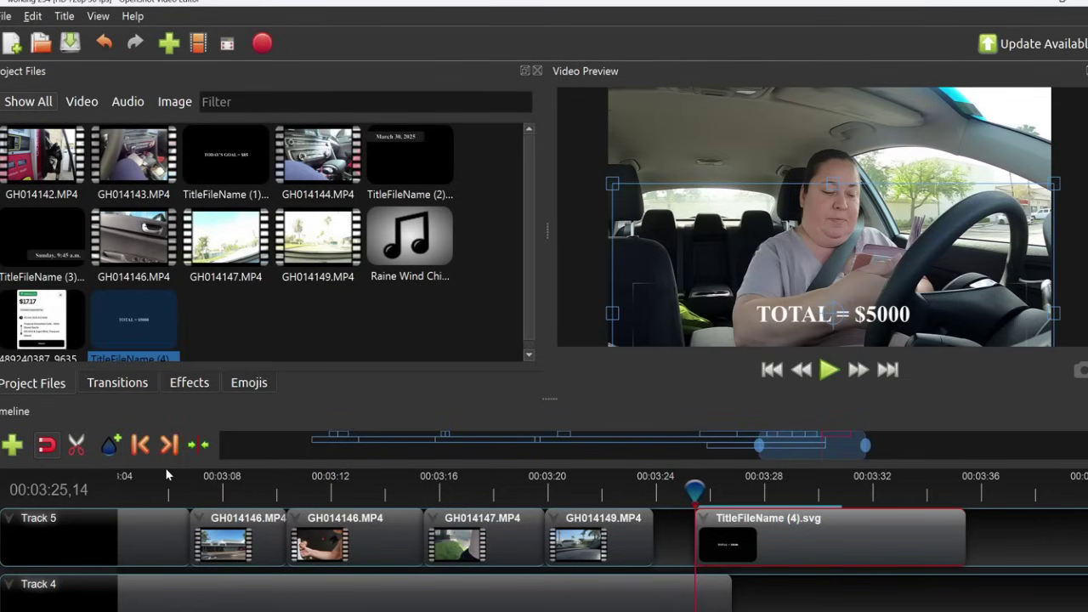
Try splitting the title clip on Track 5 shortly after its start, and undo the split.
{"action": "left_click", "coordinate": [75, 448]}
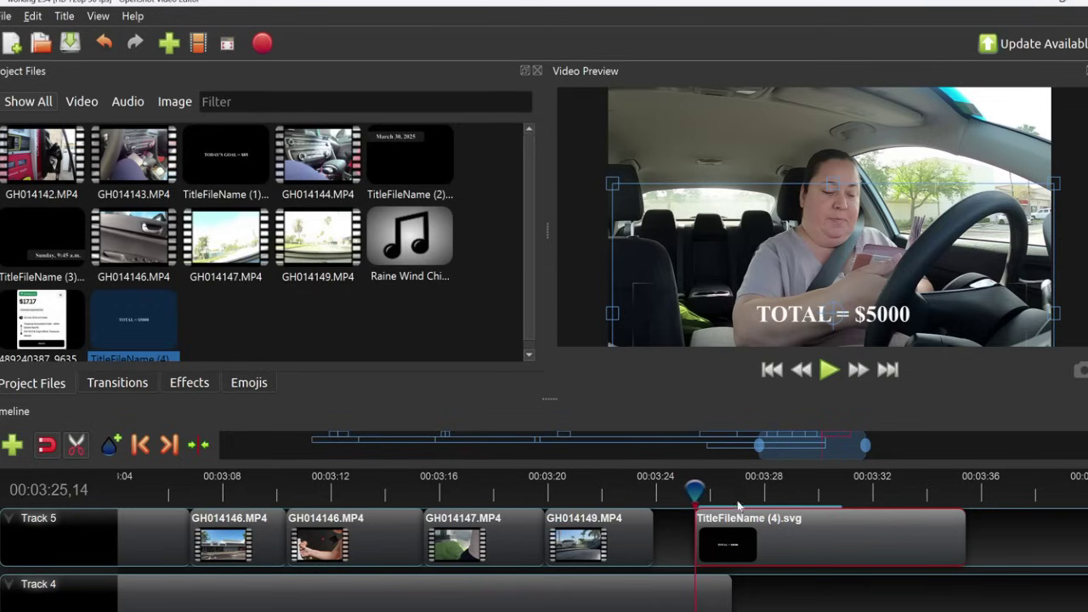
{"action": "left_click", "coordinate": [722, 523]}
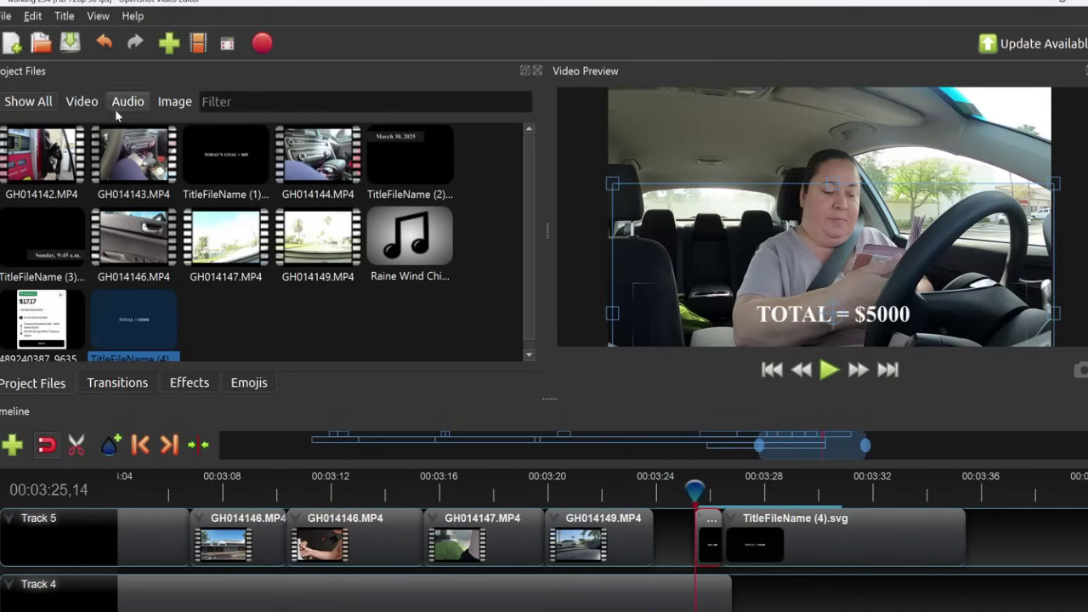
{"action": "left_click", "coordinate": [104, 44]}
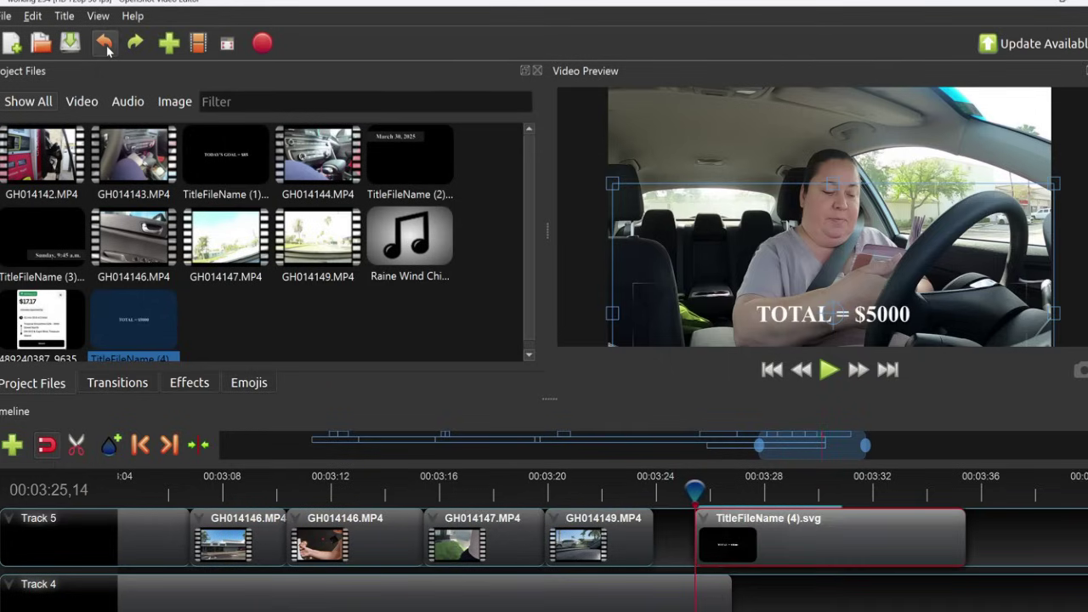
Shorten the title clip from its end to a small sliver and delete it from Track 5.
{"action": "left_click_drag", "start_coordinate": [964, 534], "coordinate": [708, 539]}
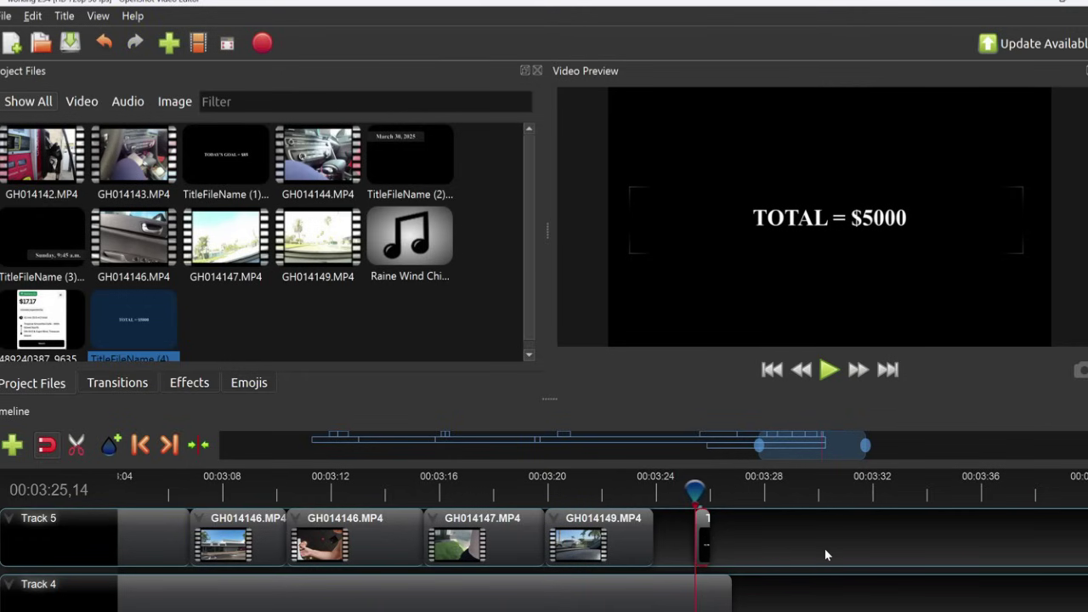
{"action": "right_click", "coordinate": [704, 535]}
{"action": "left_click", "coordinate": [723, 529]}
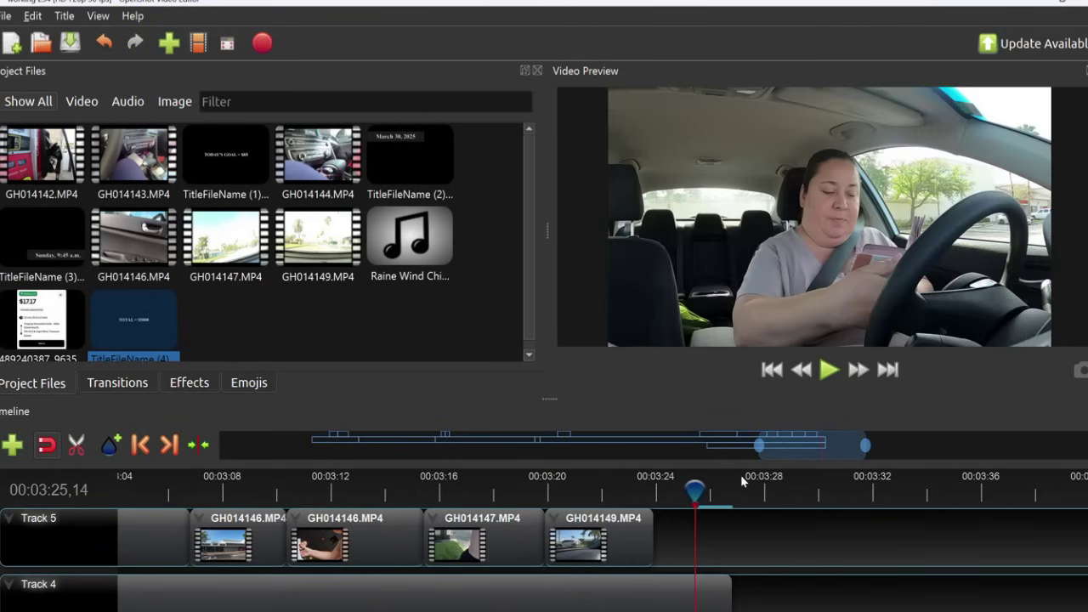
Remove the TOTAL = $5000 title file from the project.
{"action": "right_click", "coordinate": [160, 328]}
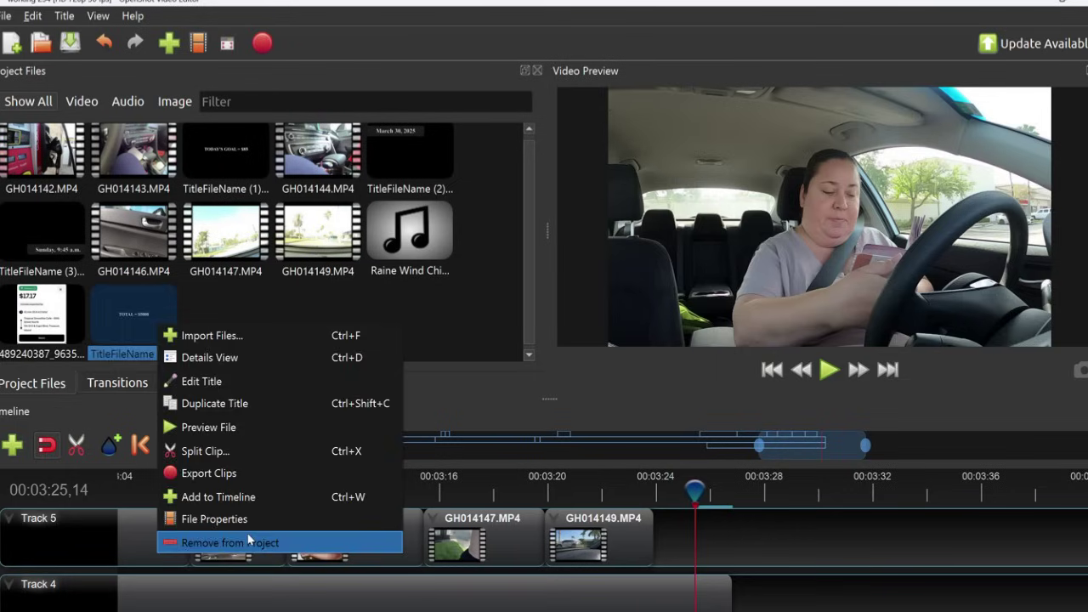
{"action": "left_click", "coordinate": [230, 542]}
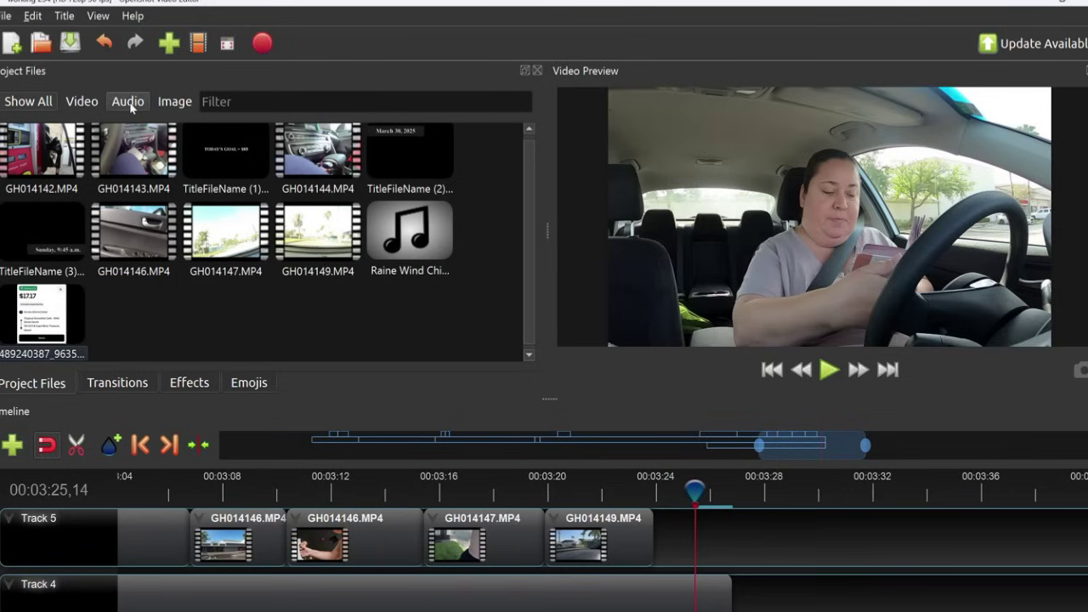
Look over the animated title templates and close them without choosing one.
{"action": "left_click", "coordinate": [67, 17]}
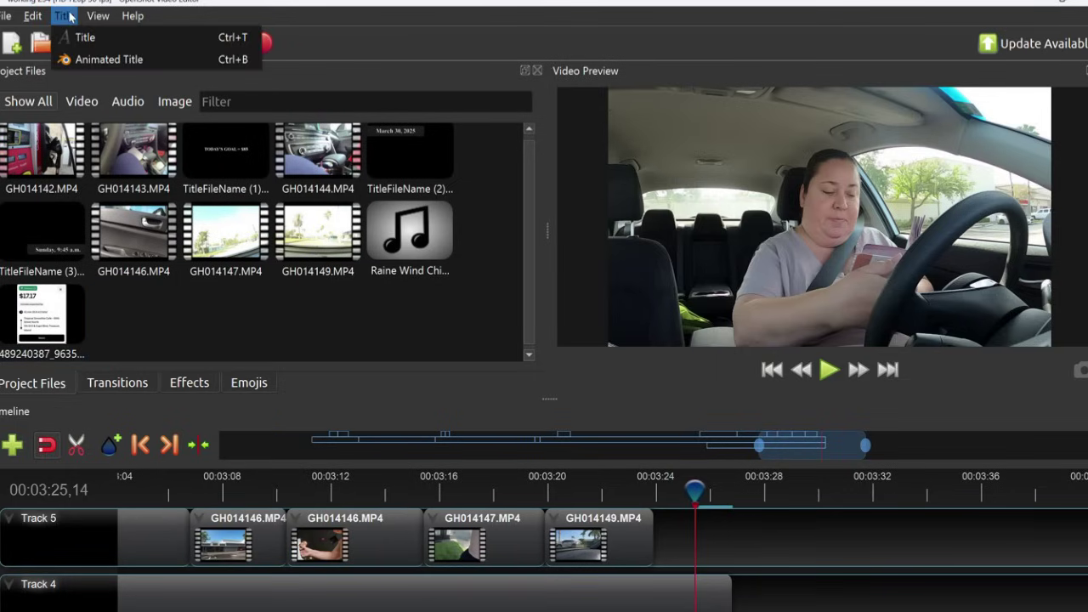
{"action": "left_click", "coordinate": [86, 59]}
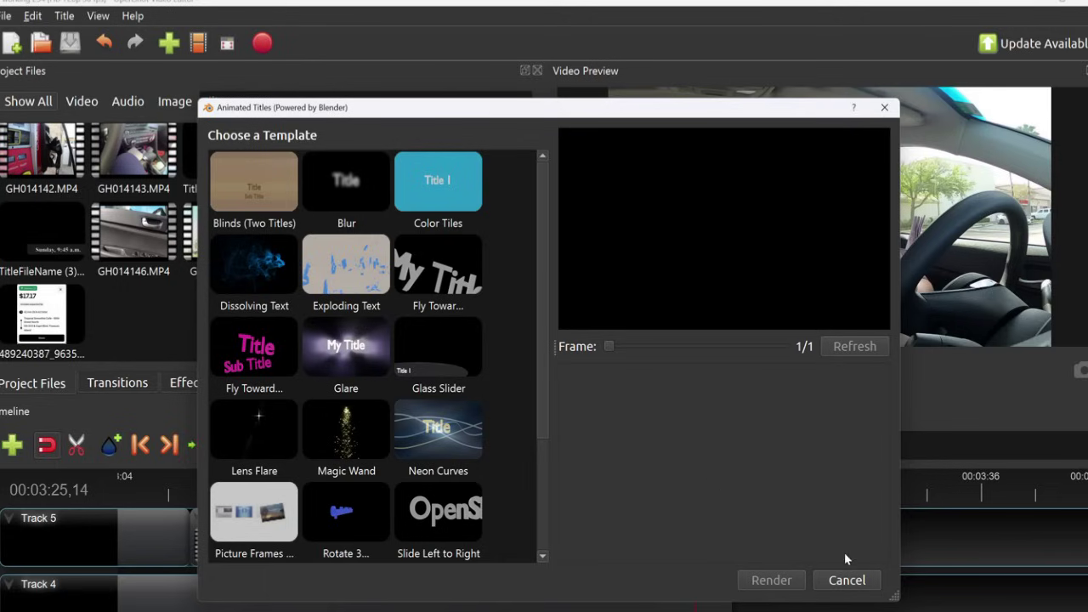
{"action": "left_click", "coordinate": [868, 581]}
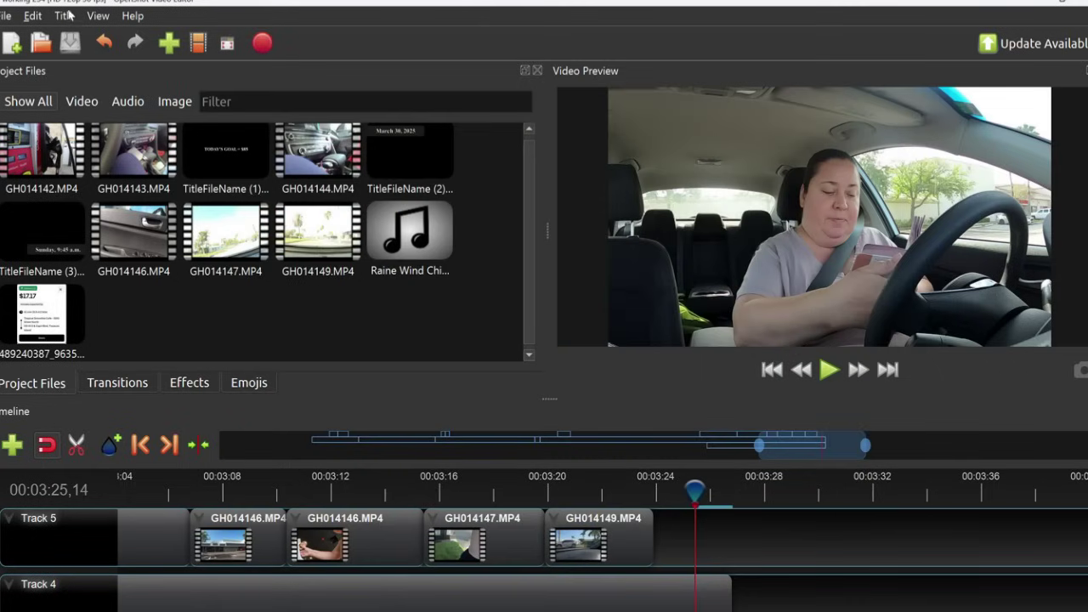
Set the workspace layout to Simple View.
{"action": "left_click", "coordinate": [96, 17]}
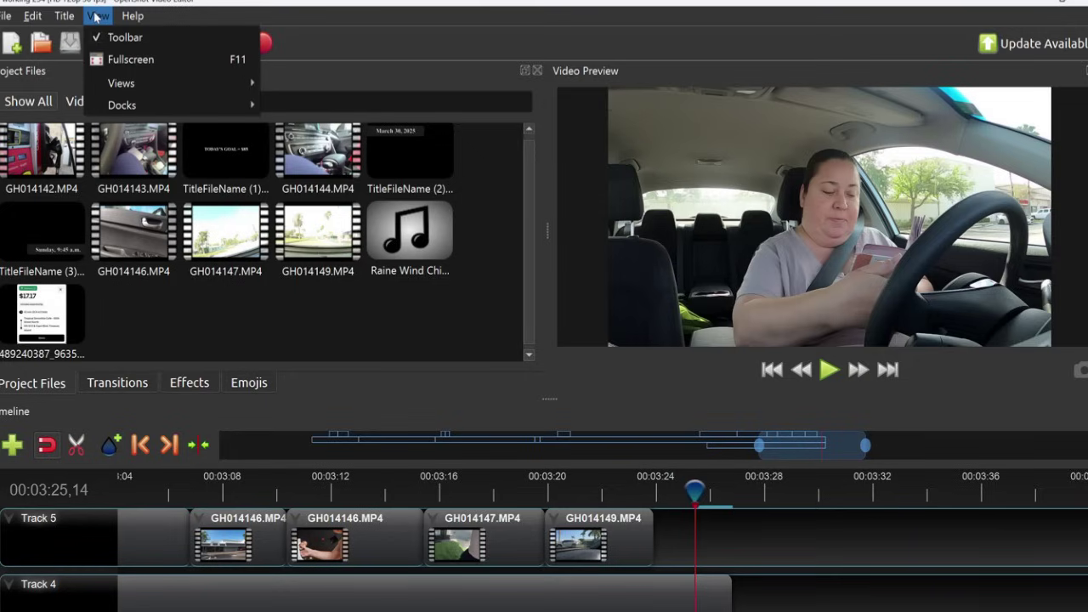
{"action": "mouse_move", "coordinate": [170, 85]}
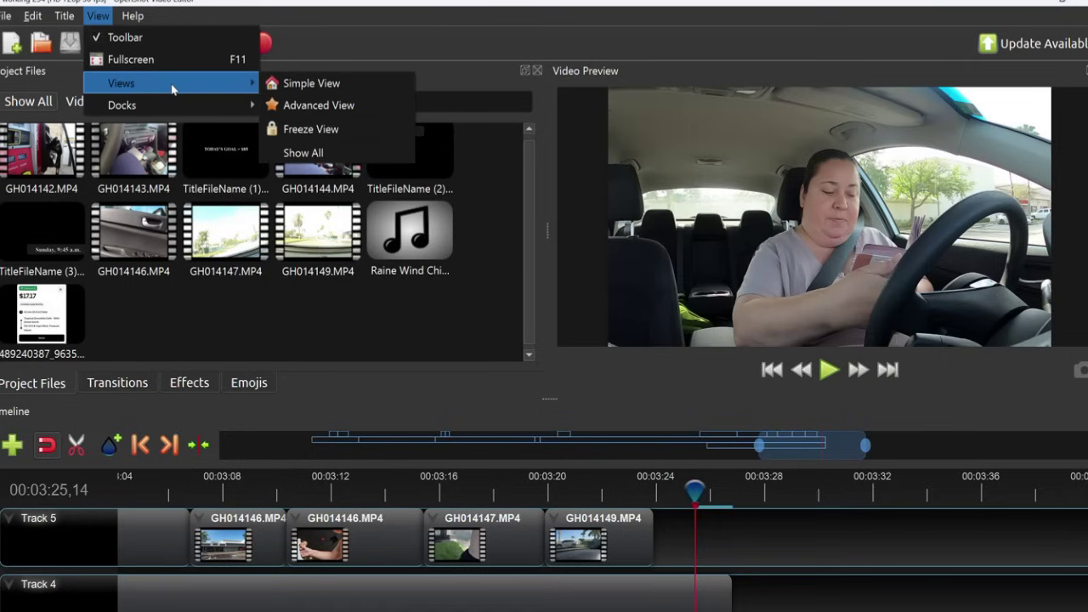
{"action": "left_click", "coordinate": [306, 86]}
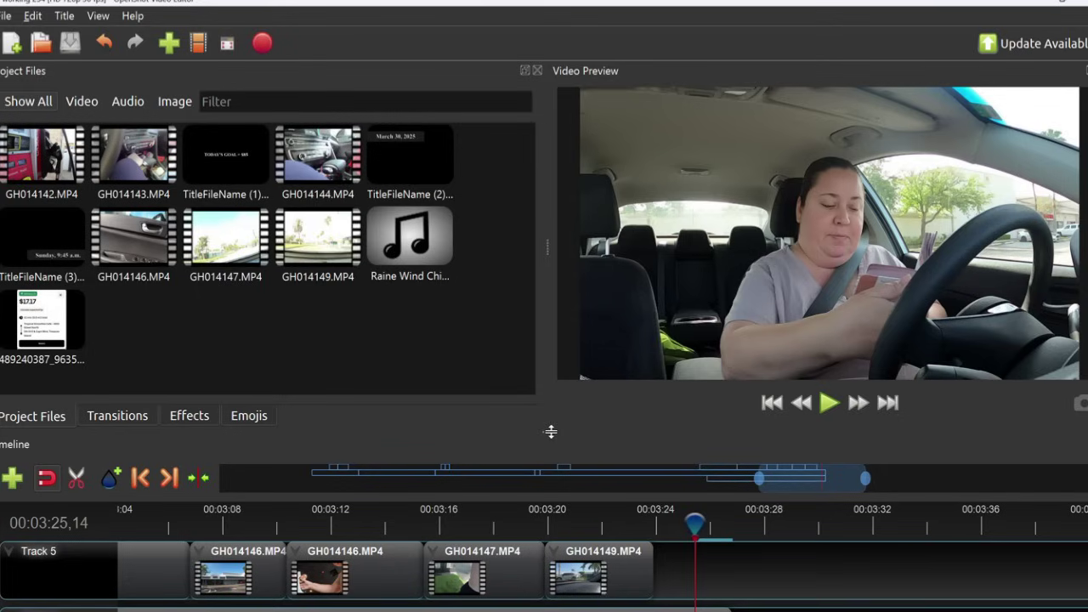
Adjust the height of the timeline area and widen the Project Files area beside the video preview.
{"action": "left_click_drag", "start_coordinate": [549, 434], "coordinate": [557, 365]}
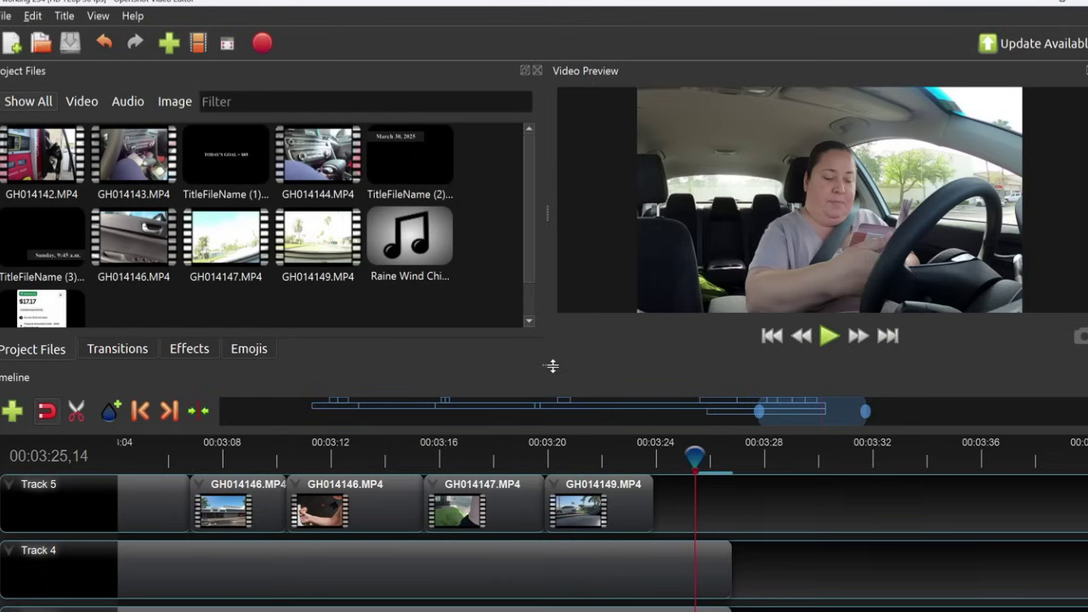
{"action": "left_click_drag", "start_coordinate": [549, 363], "coordinate": [551, 407]}
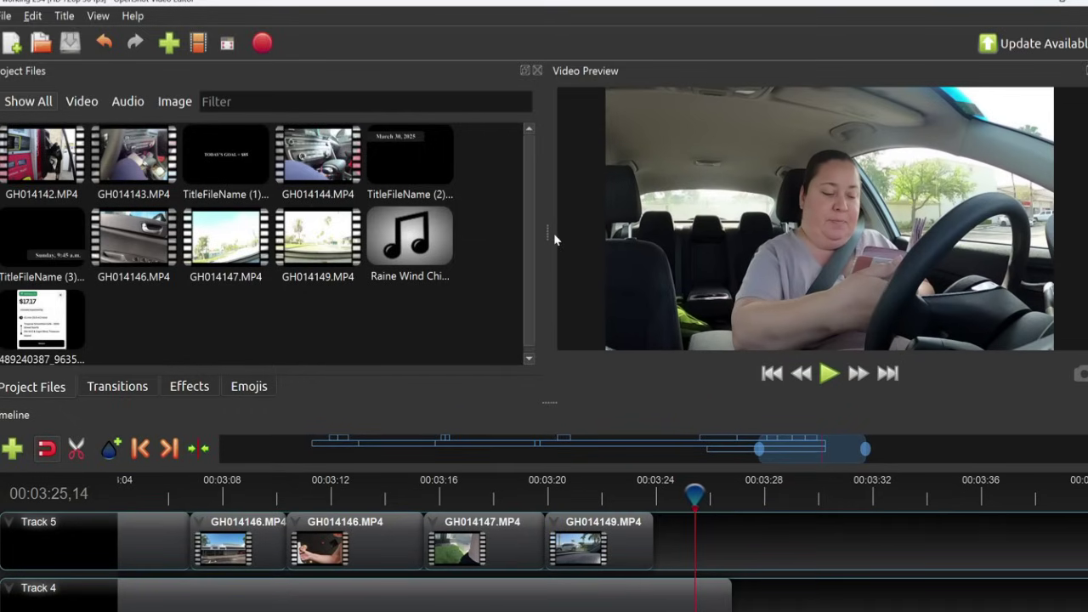
{"action": "left_click_drag", "start_coordinate": [548, 232], "coordinate": [578, 244]}
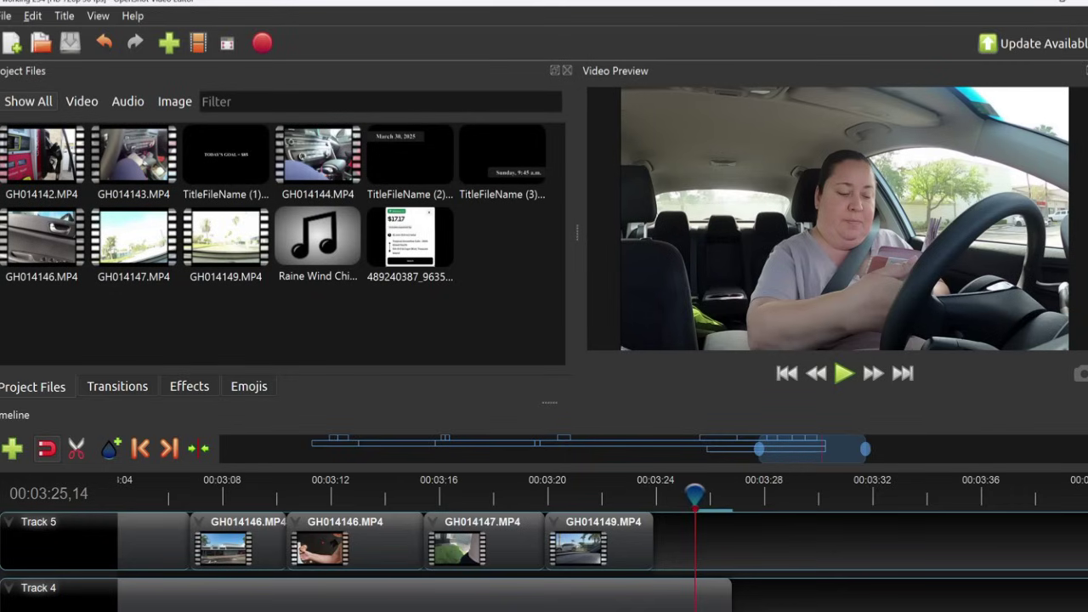
{"action": "left_click", "coordinate": [99, 16]}
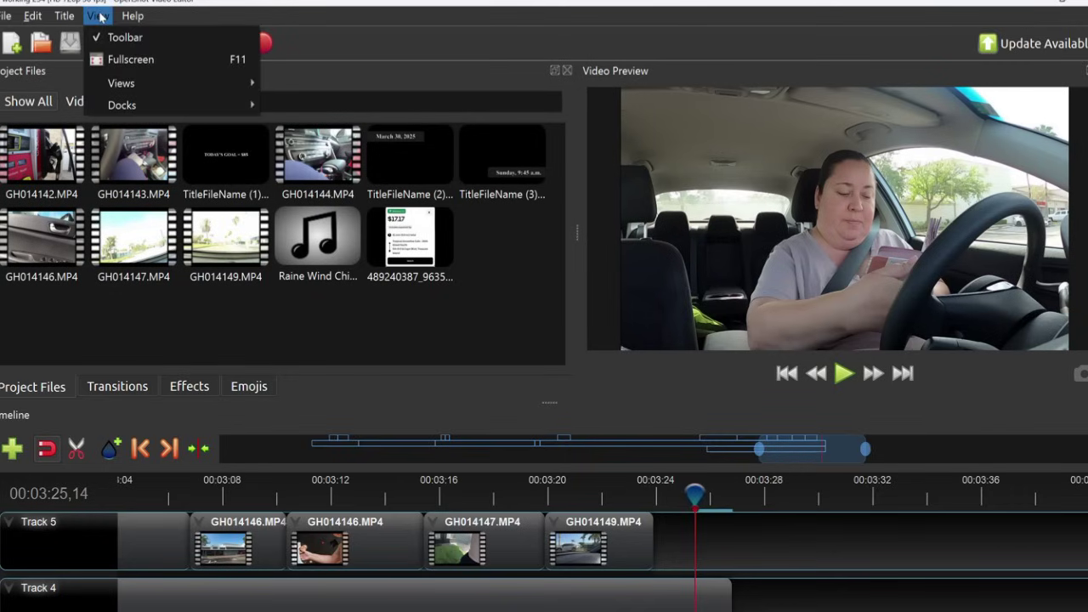
{"action": "mouse_move", "coordinate": [133, 17]}
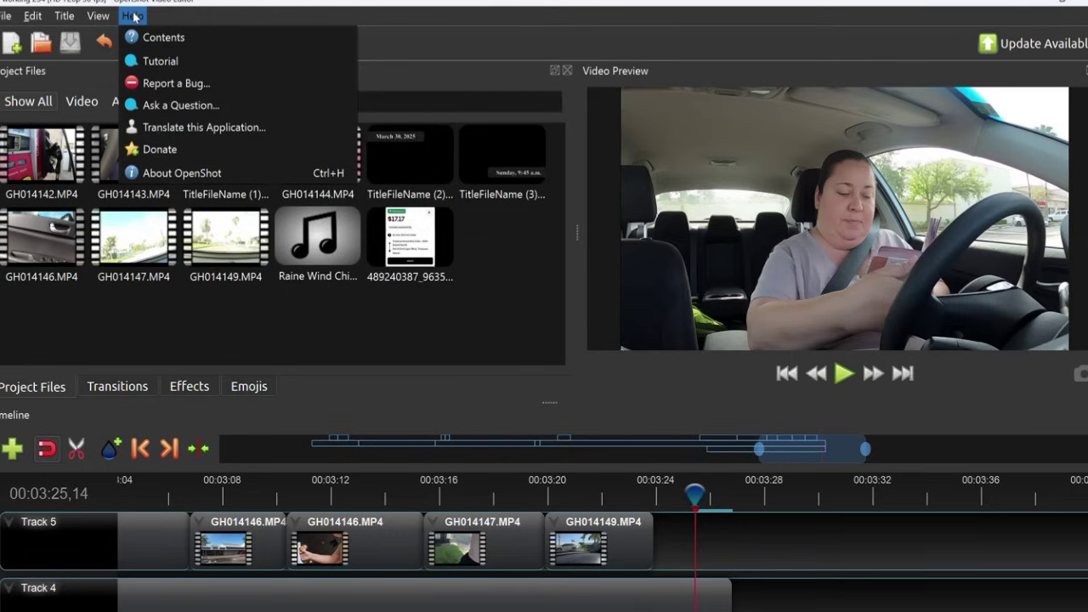
{"action": "left_click", "coordinate": [406, 48]}
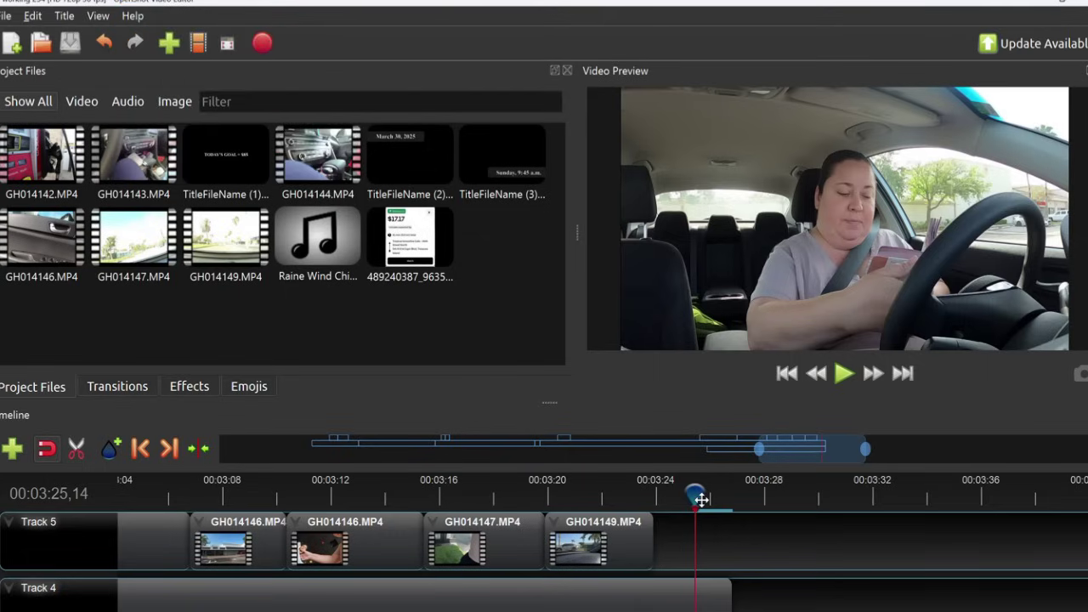
Move the playhead to 00:03:27,25, past the end of the clip on Track 4.
{"action": "left_click_drag", "start_coordinate": [701, 500], "coordinate": [757, 498]}
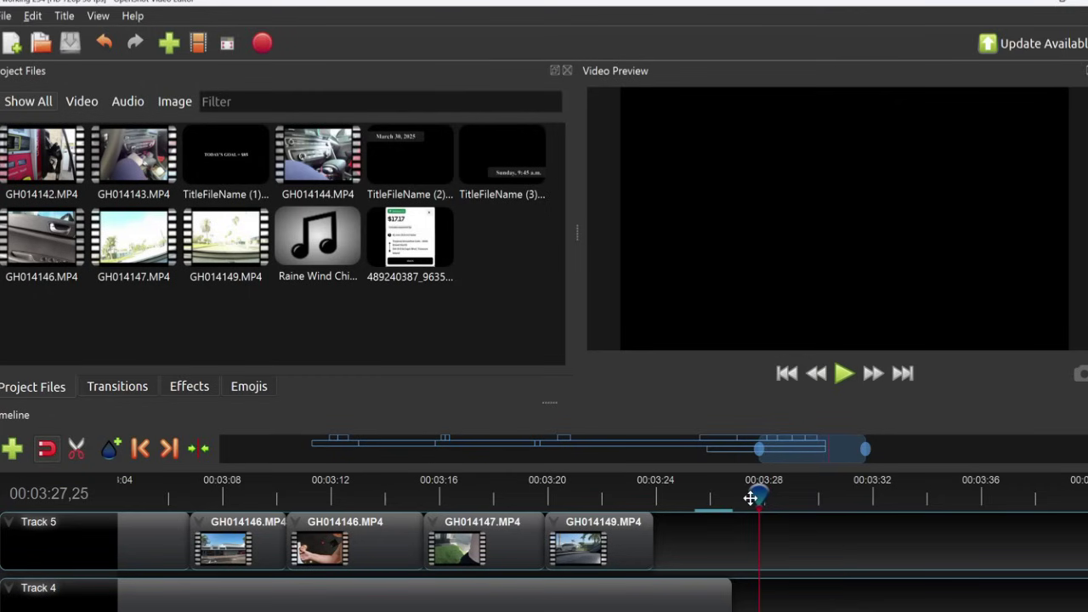
Shift GH014149.MP4 on Track 5 away from the preceding clip and snap it back against GH014147.MP4.
{"action": "left_click_drag", "start_coordinate": [619, 538], "coordinate": [655, 538]}
{"action": "left_click_drag", "start_coordinate": [758, 495], "coordinate": [523, 493]}
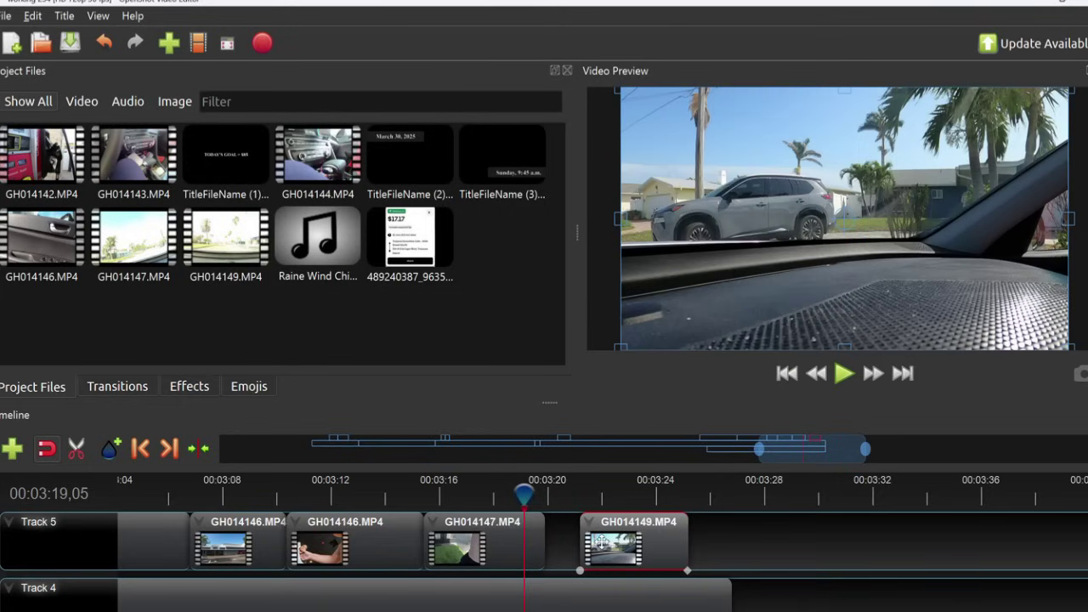
{"action": "left_click_drag", "start_coordinate": [601, 542], "coordinate": [566, 544]}
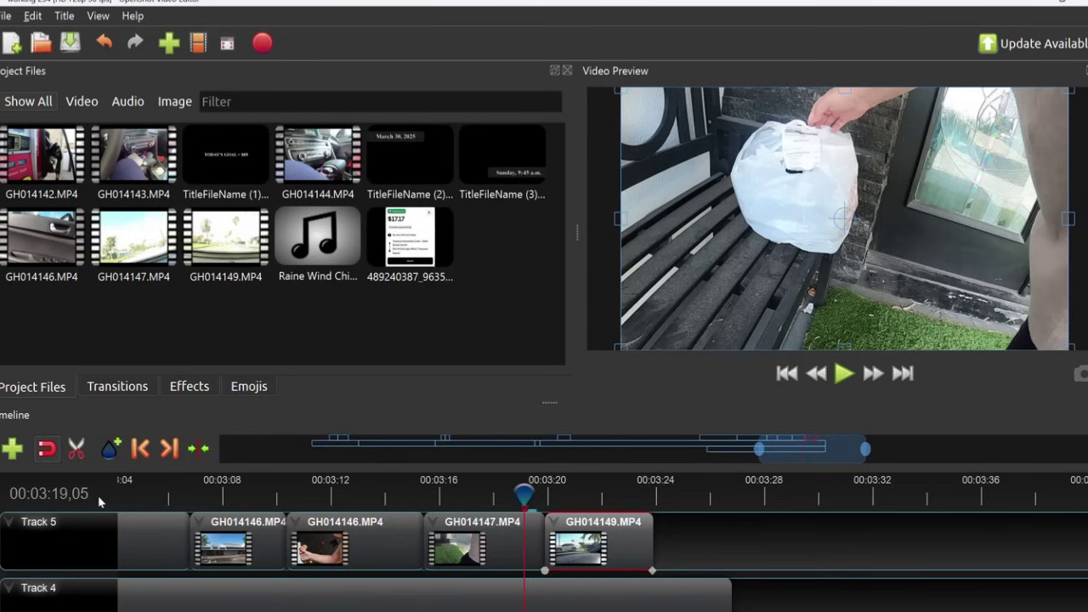
Move the playhead to 00:03:26,18 and place TitleFileName (3).svg on Track 4 directly after the existing clip.
{"action": "left_click_drag", "start_coordinate": [524, 494], "coordinate": [721, 498]}
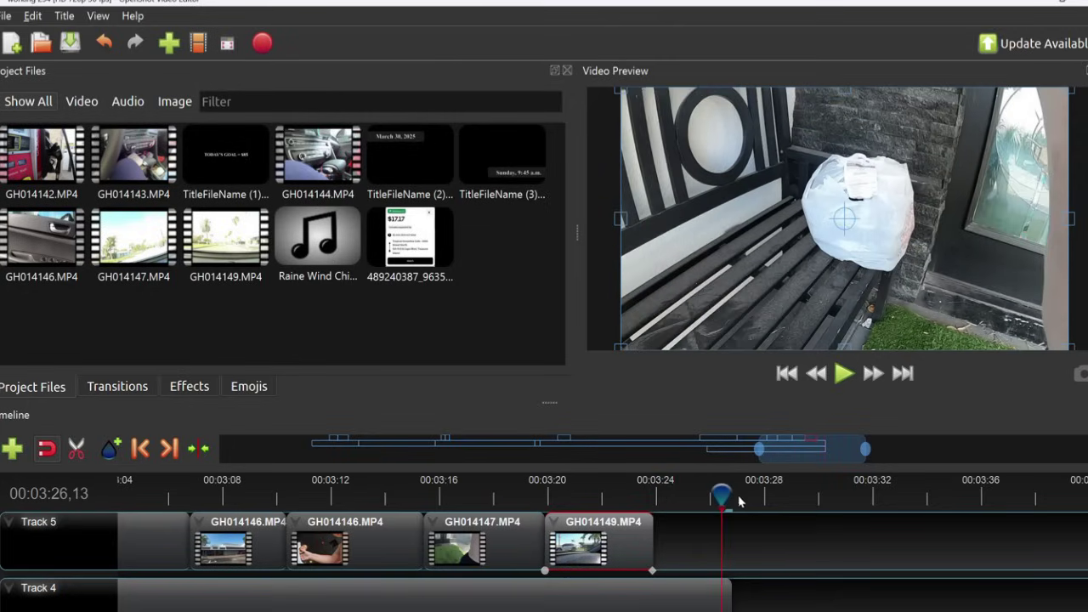
{"action": "left_click_drag", "start_coordinate": [719, 497], "coordinate": [725, 496]}
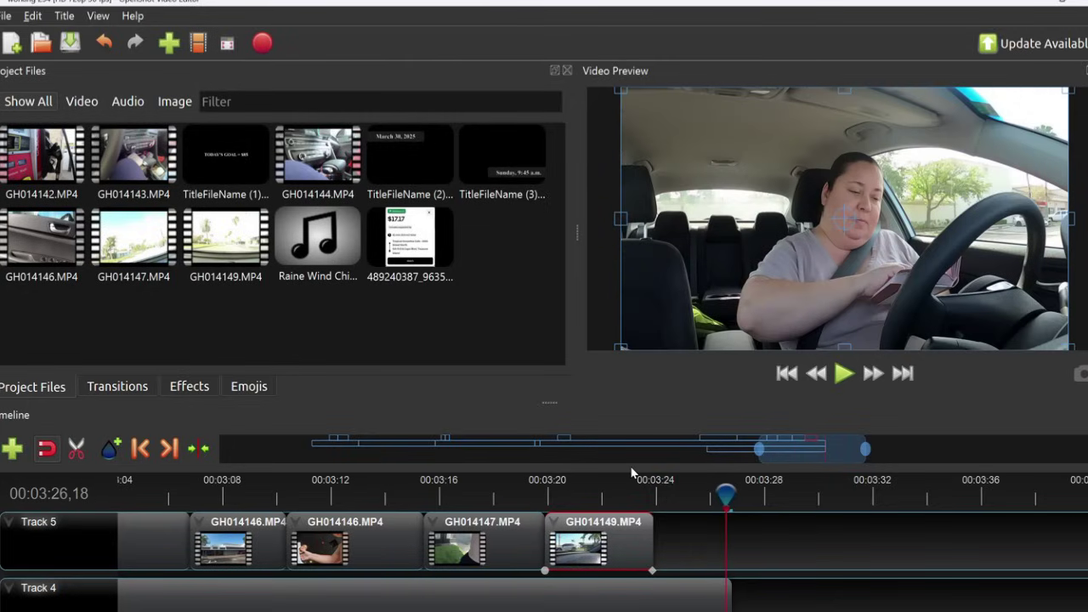
{"action": "left_click_drag", "start_coordinate": [503, 166], "coordinate": [738, 585]}
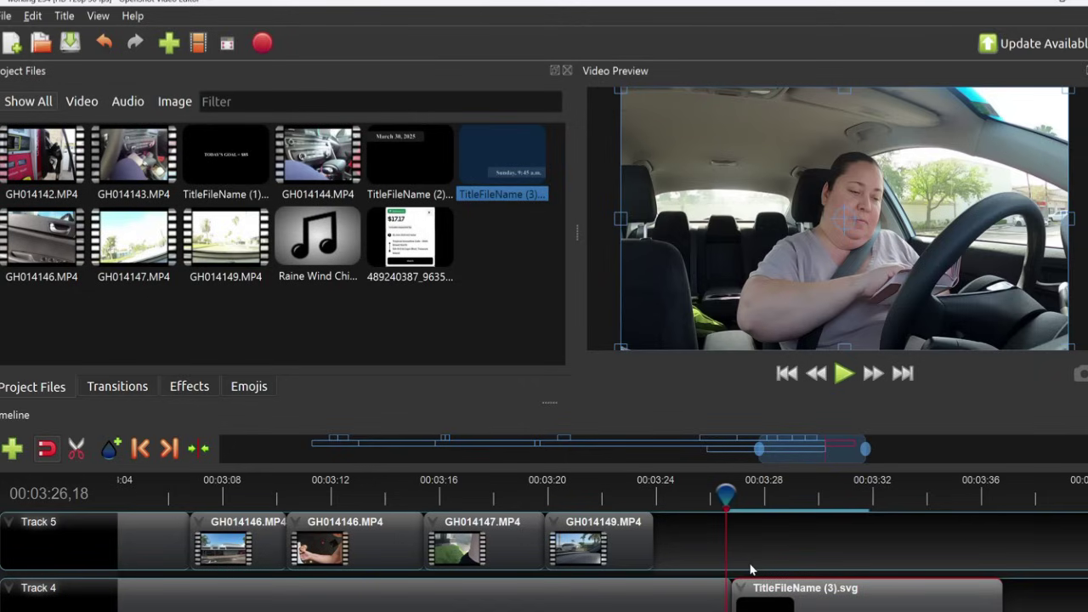
Trim the title clip on Track 4 to a thin sliver with snapping off, and remove it with snapping on again.
{"action": "left_click_drag", "start_coordinate": [1002, 602], "coordinate": [729, 603]}
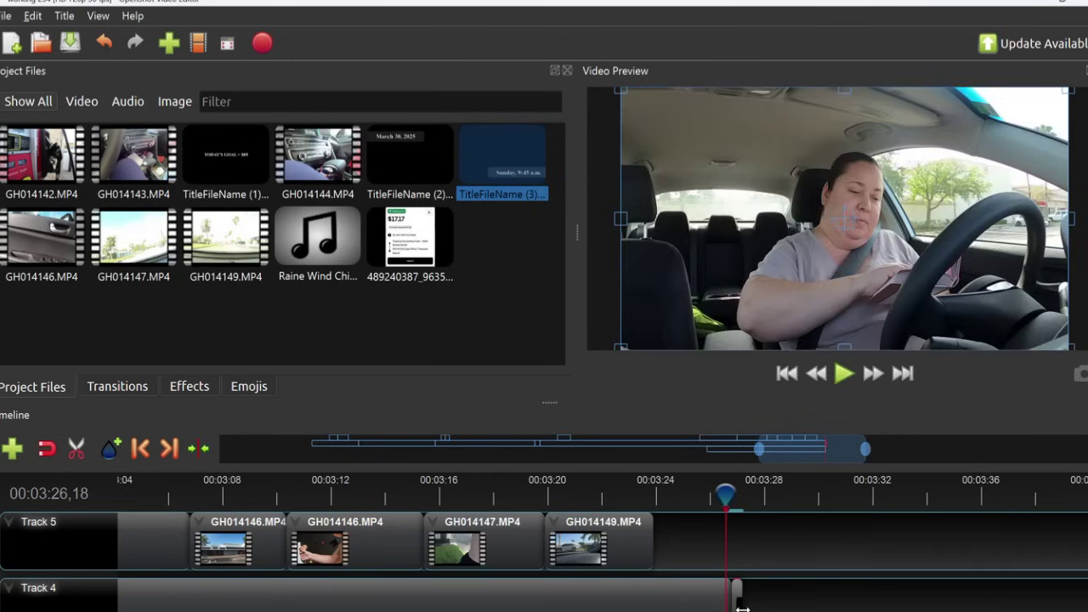
{"action": "left_click_drag", "start_coordinate": [742, 608], "coordinate": [736, 607]}
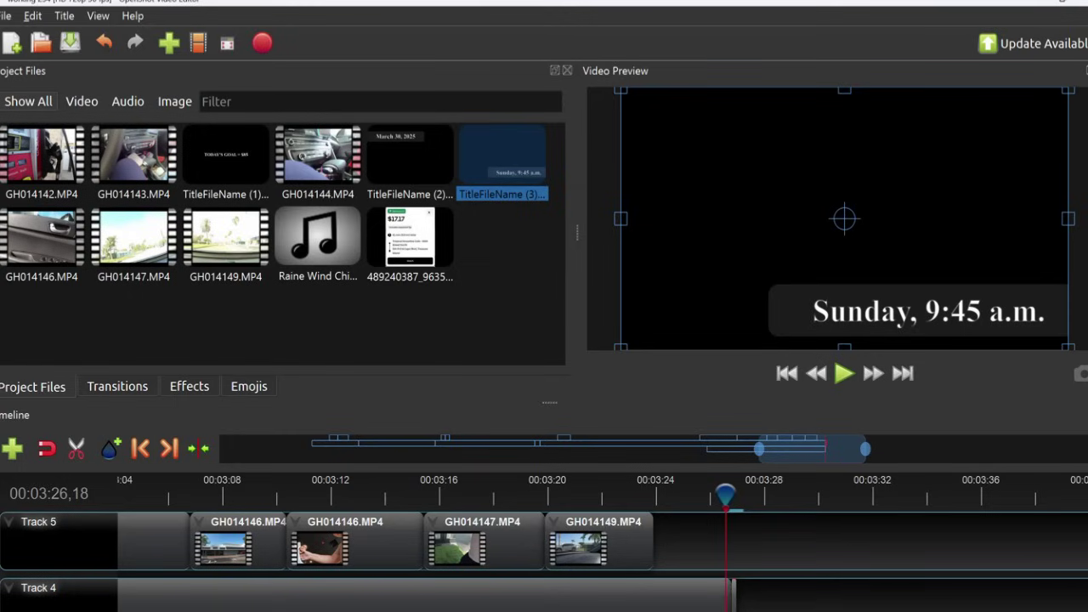
{"action": "left_click", "coordinate": [51, 453]}
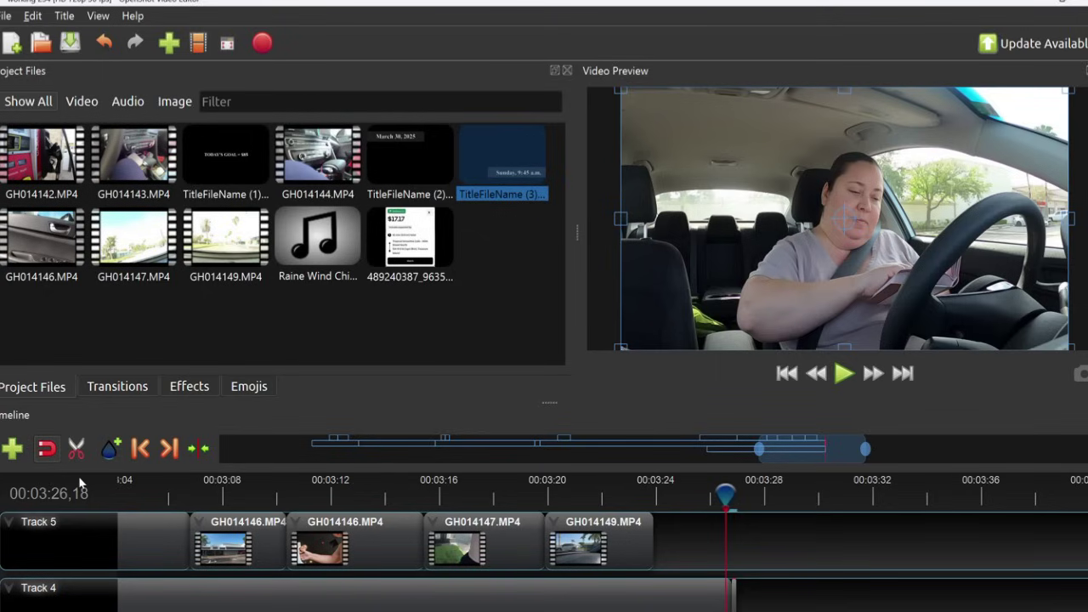
{"action": "right_click", "coordinate": [734, 598]}
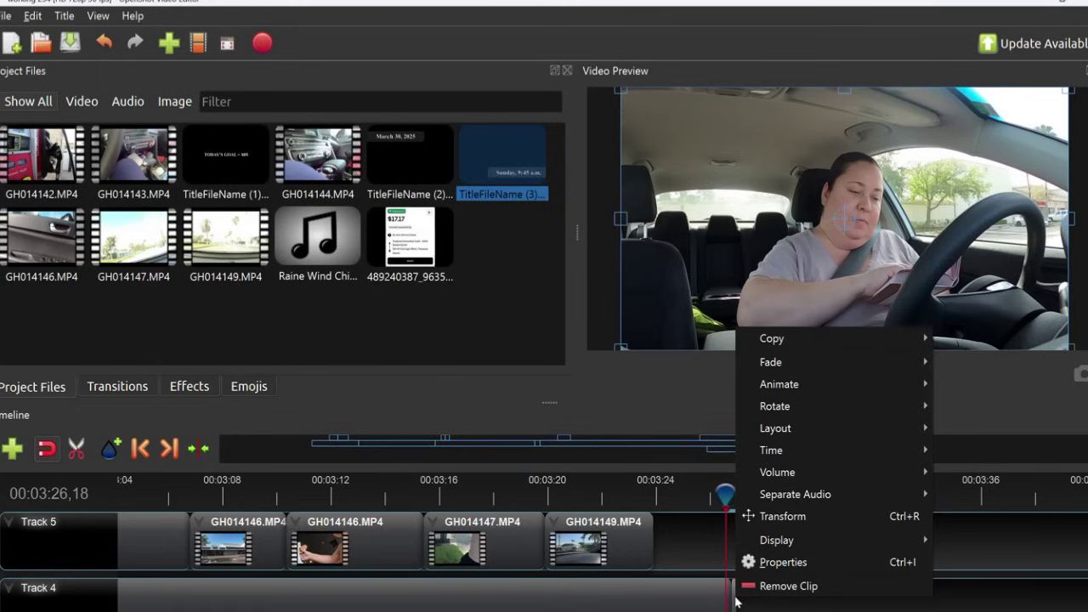
{"action": "left_click", "coordinate": [795, 589]}
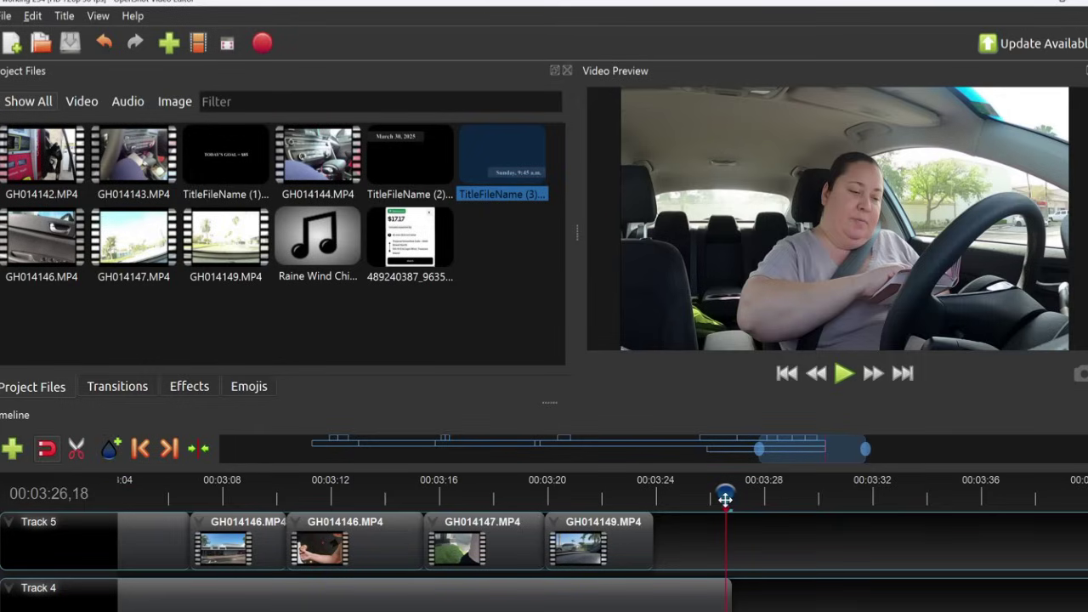
Move the playhead to 00:03:28,07 and import GH014150.MP4 into the project files.
{"action": "left_click_drag", "start_coordinate": [725, 497], "coordinate": [770, 498]}
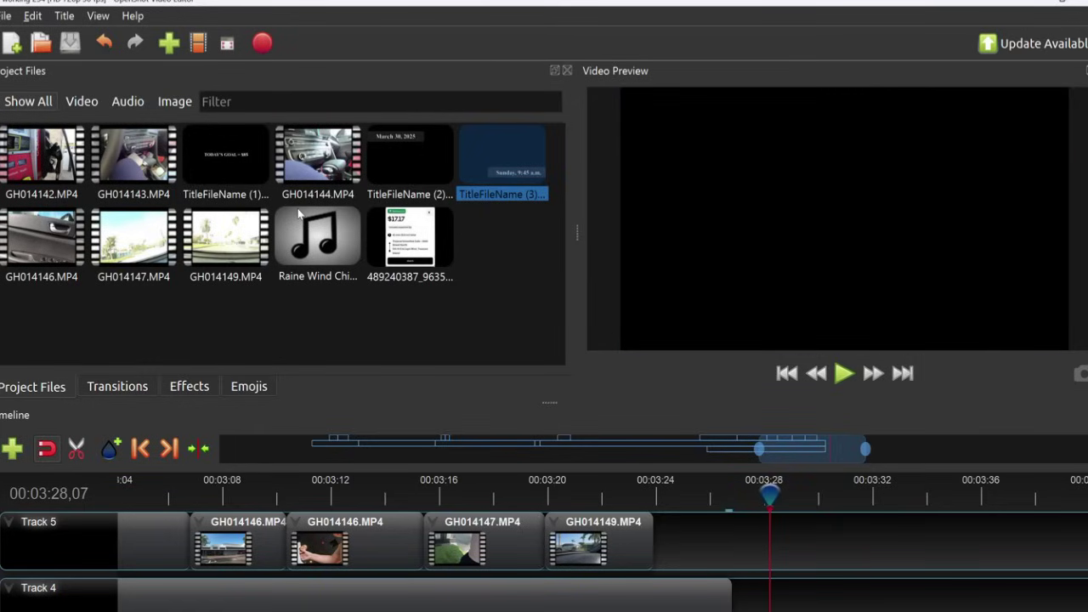
{"action": "left_click", "coordinate": [169, 43]}
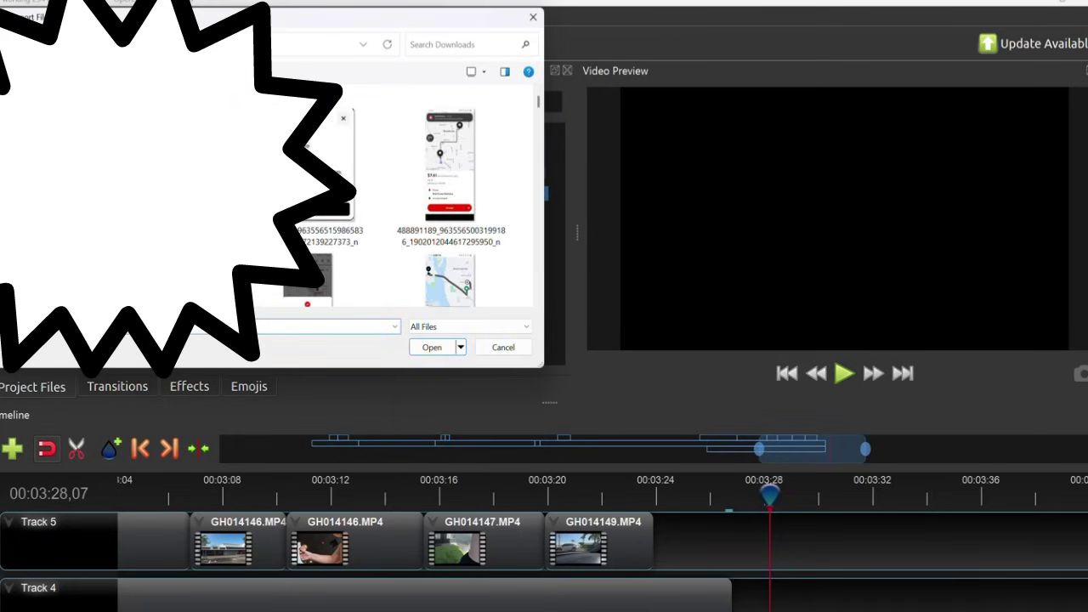
{"action": "type", "text": "G"}
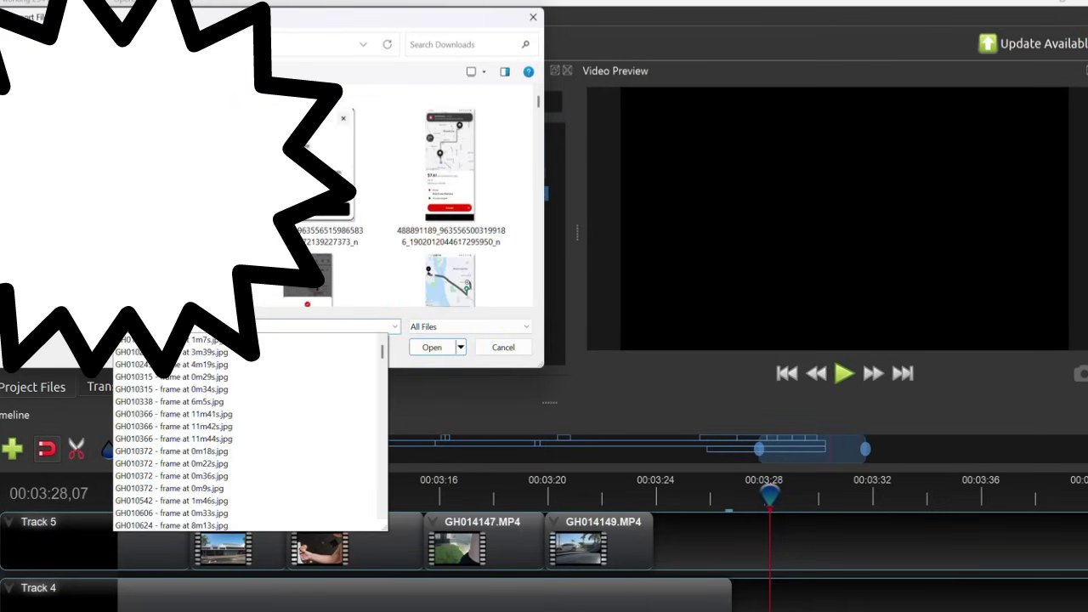
{"action": "type", "text": "H014"}
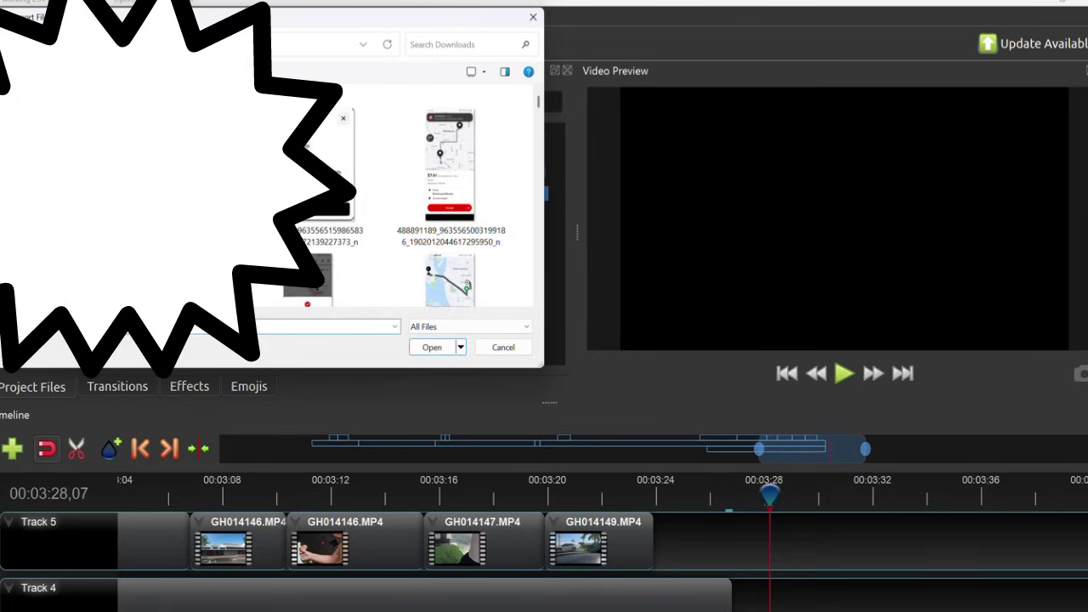
{"action": "key", "text": "BackSpace"}
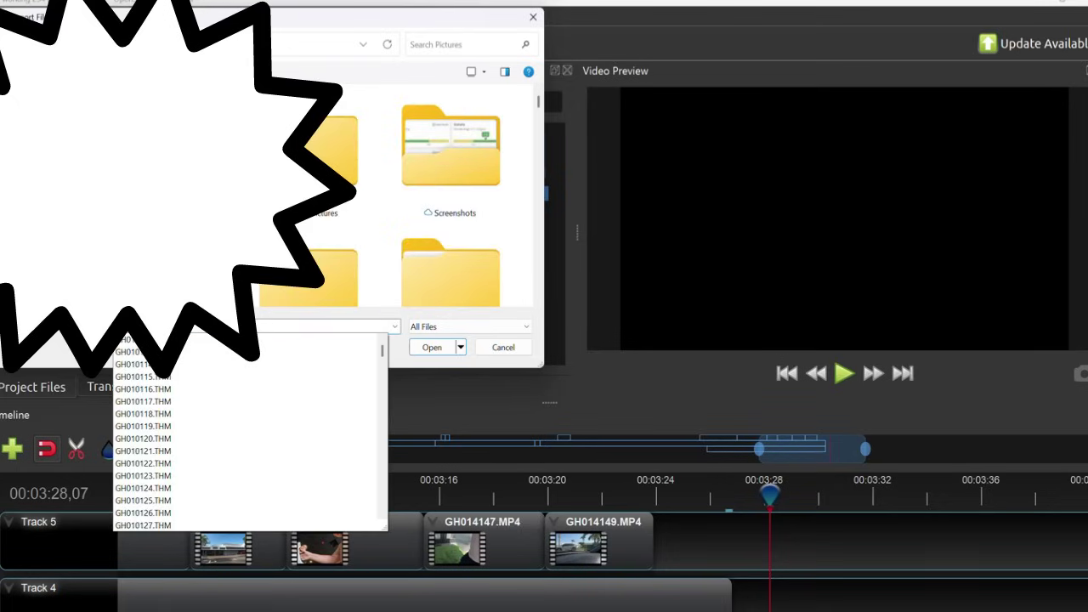
{"action": "type", "text": "4"}
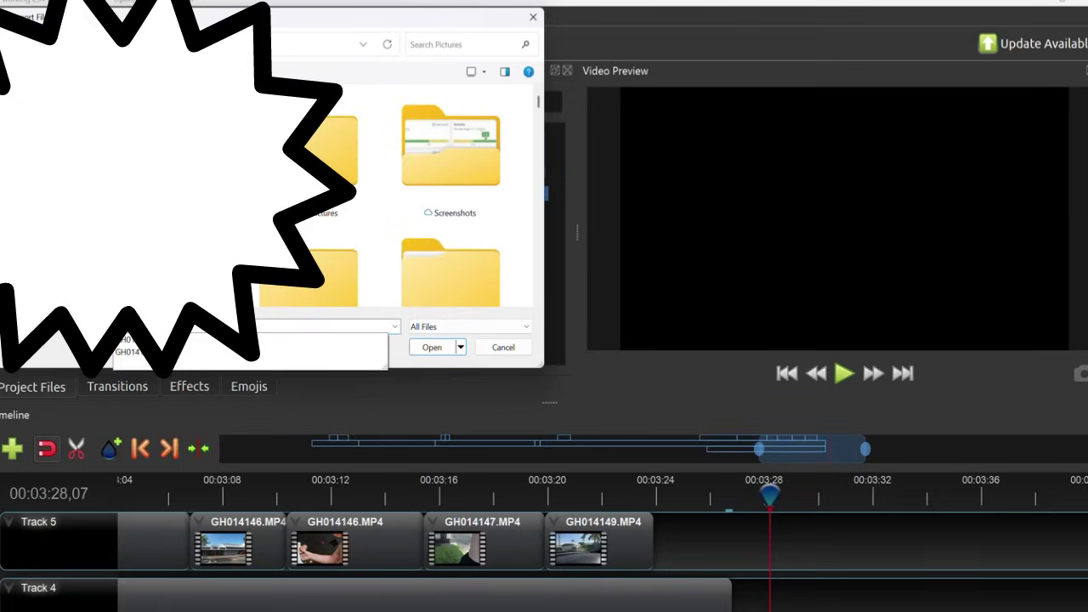
{"action": "left_click", "coordinate": [376, 350]}
{"action": "left_click", "coordinate": [429, 348]}
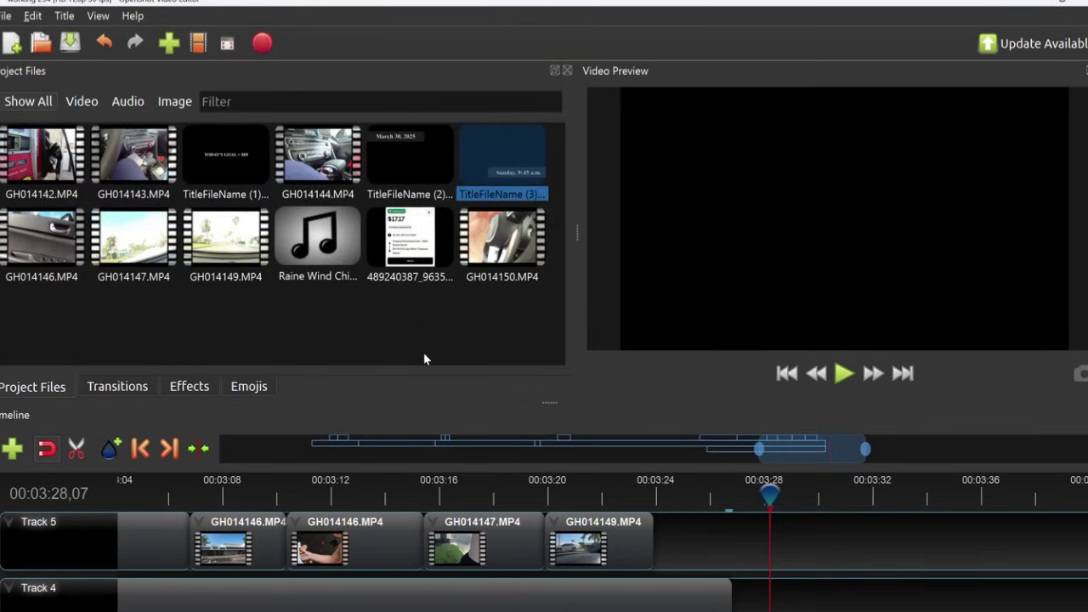
Add GH014150.MP4 to Track 4 and slide it so that it starts at the playhead.
{"action": "left_click_drag", "start_coordinate": [483, 247], "coordinate": [432, 610]}
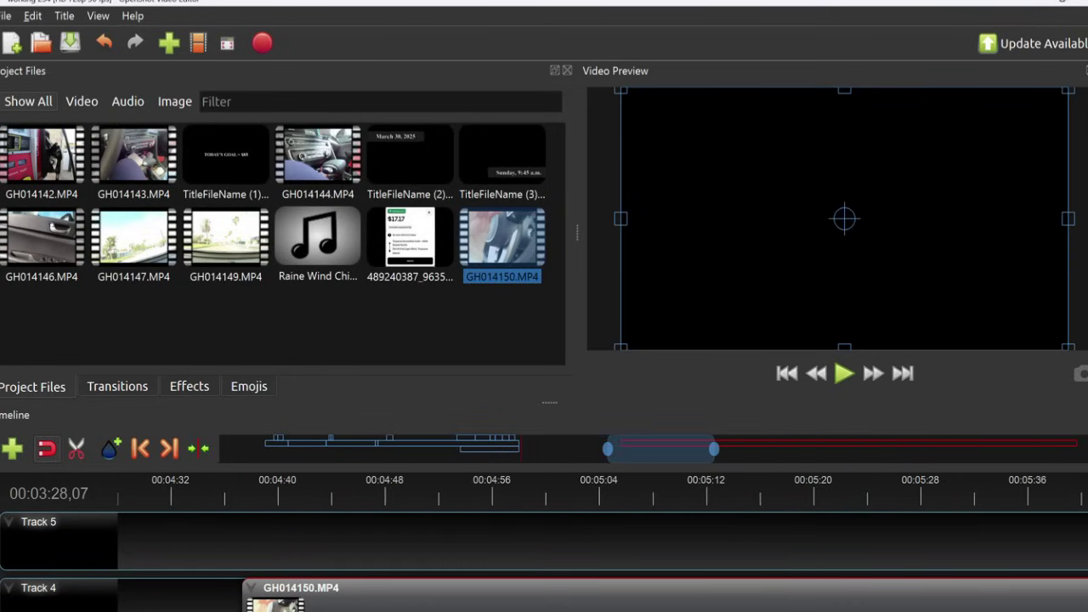
{"action": "scroll", "coordinate": [602, 544], "scroll_direction": "left", "scroll_amount": 5}
{"action": "left_click_drag", "start_coordinate": [976, 609], "coordinate": [433, 590]}
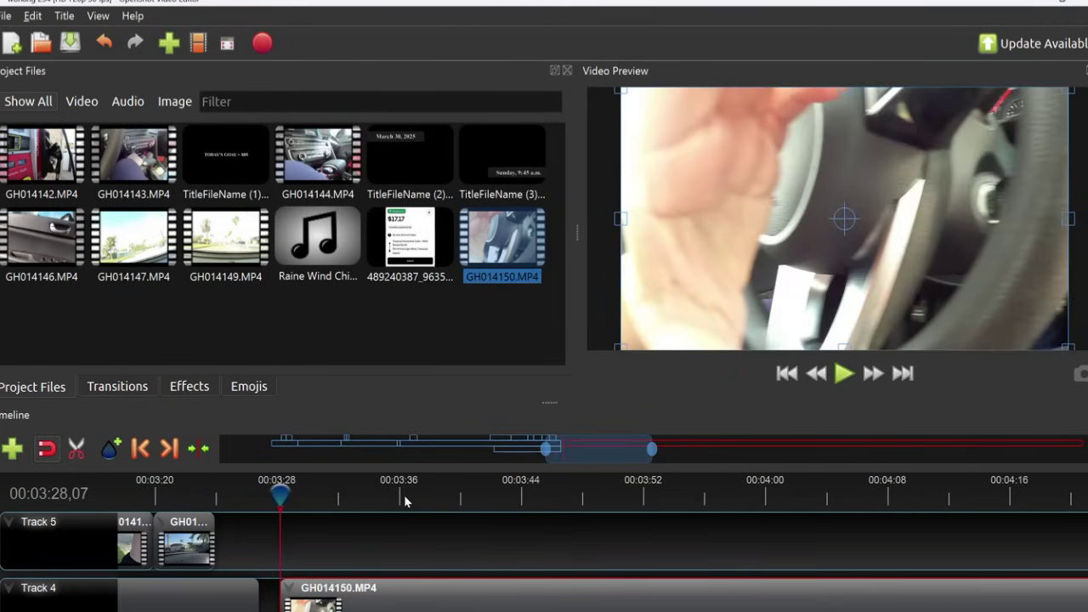
Move the playhead to 00:03:35,30 within GH014150.MP4 and add a marker there.
{"action": "left_click_drag", "start_coordinate": [281, 495], "coordinate": [396, 497]}
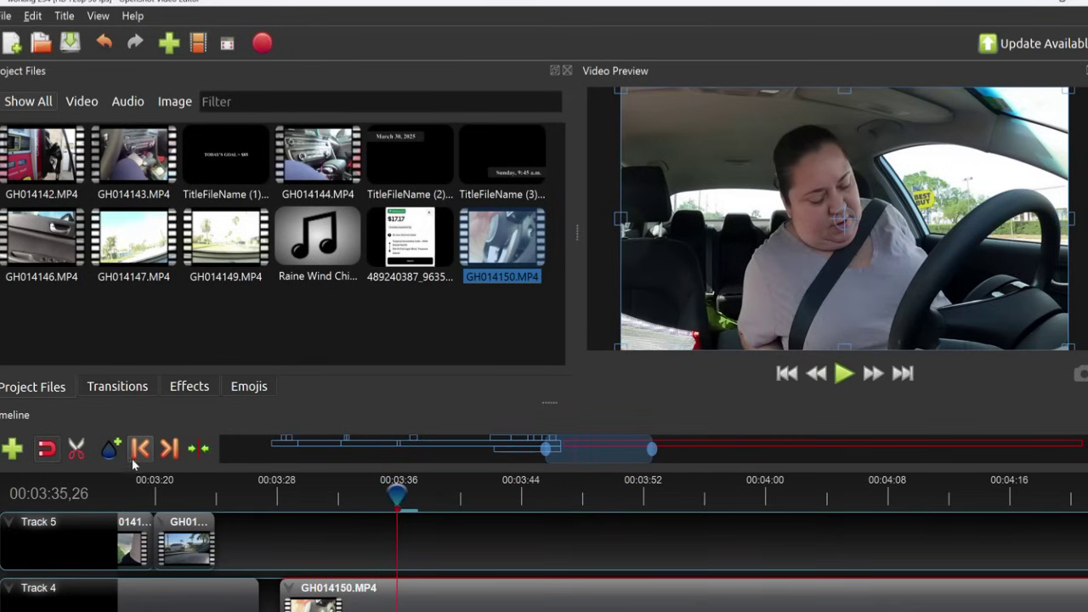
{"action": "left_click_drag", "start_coordinate": [399, 493], "coordinate": [372, 491]}
{"action": "left_click_drag", "start_coordinate": [364, 493], "coordinate": [397, 493]}
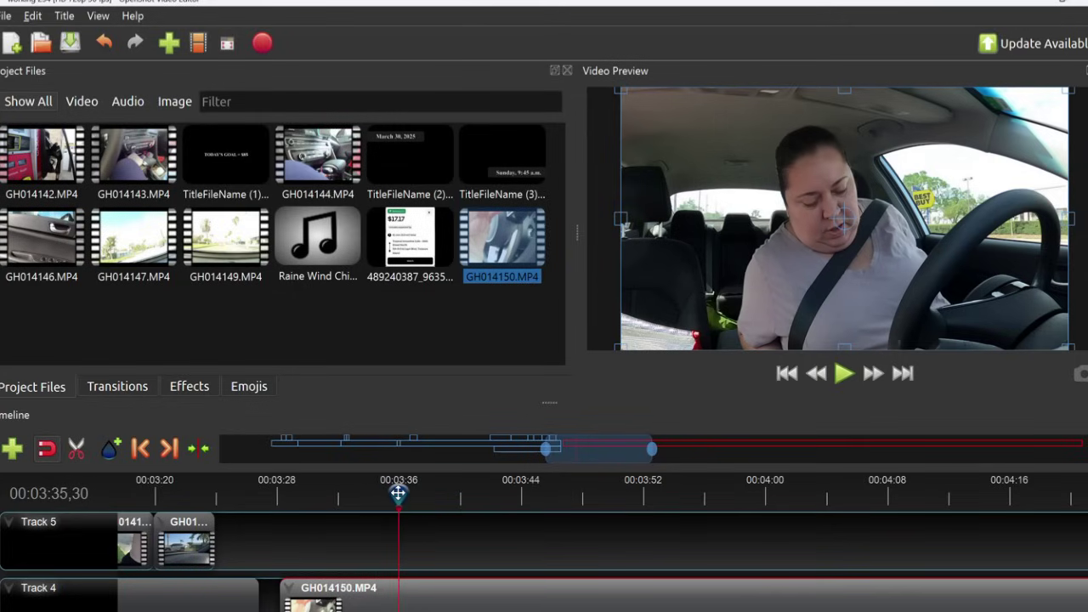
{"action": "left_click", "coordinate": [110, 451]}
Move the playhead back to 00:03:32,13 and remove the marker from the timeline.
{"action": "left_click_drag", "start_coordinate": [399, 493], "coordinate": [351, 493]}
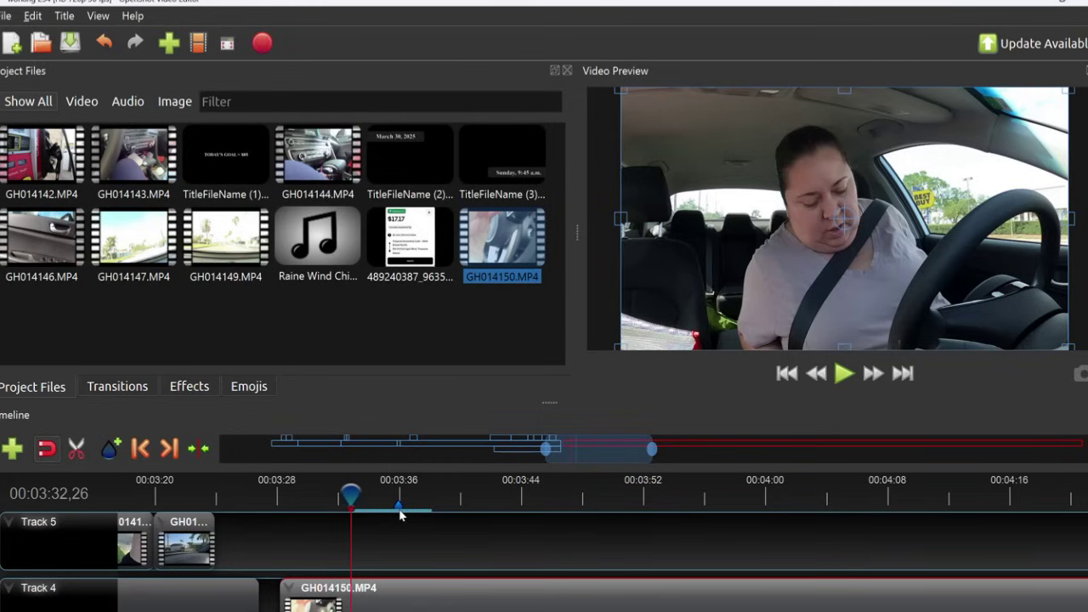
{"action": "key", "text": "Left"}
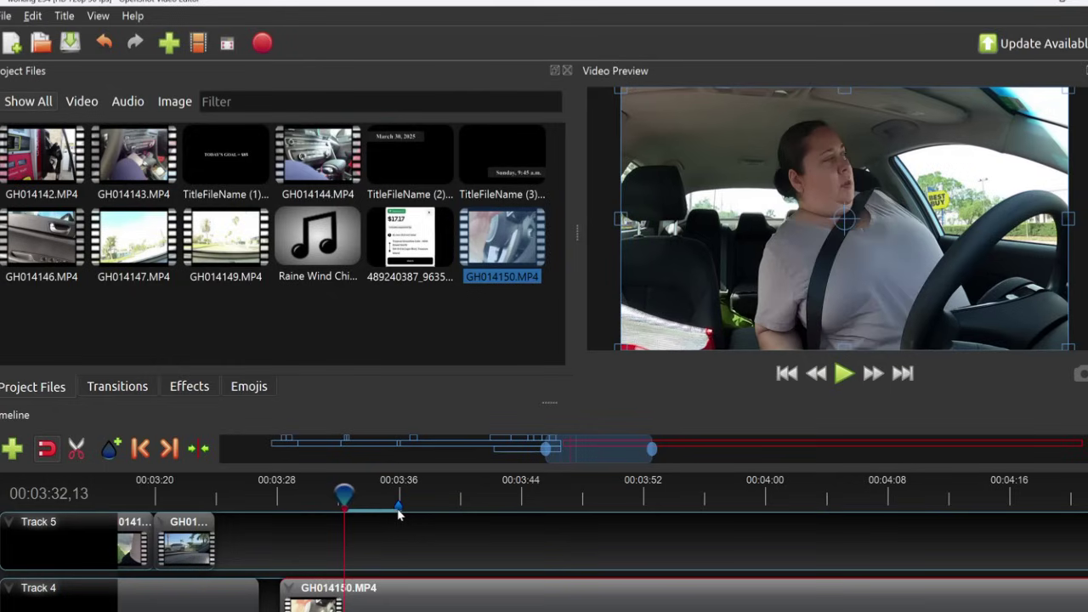
{"action": "right_click", "coordinate": [399, 510]}
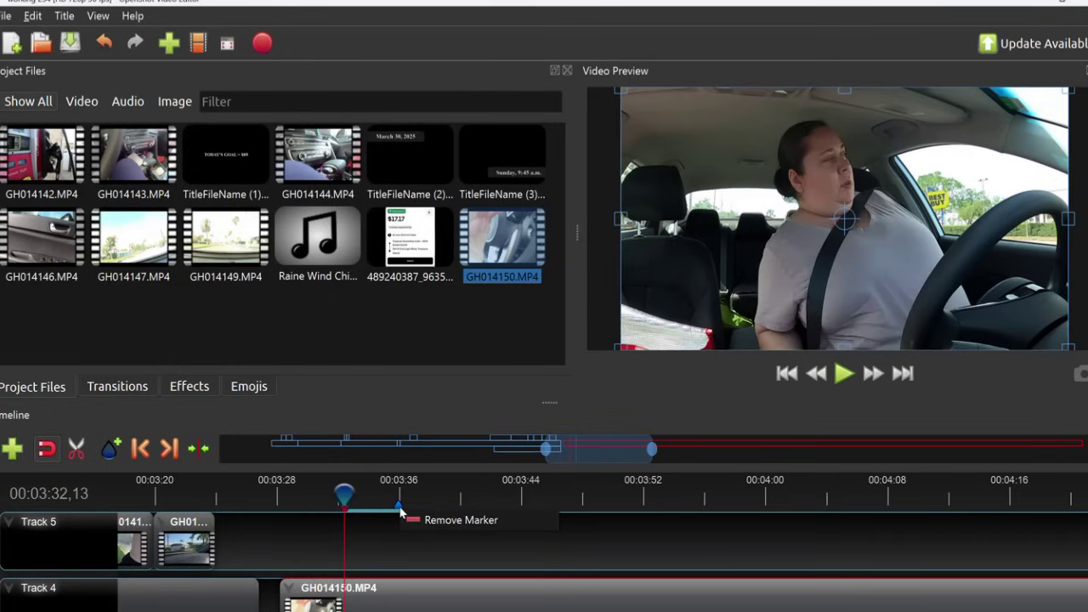
{"action": "left_click", "coordinate": [420, 521]}
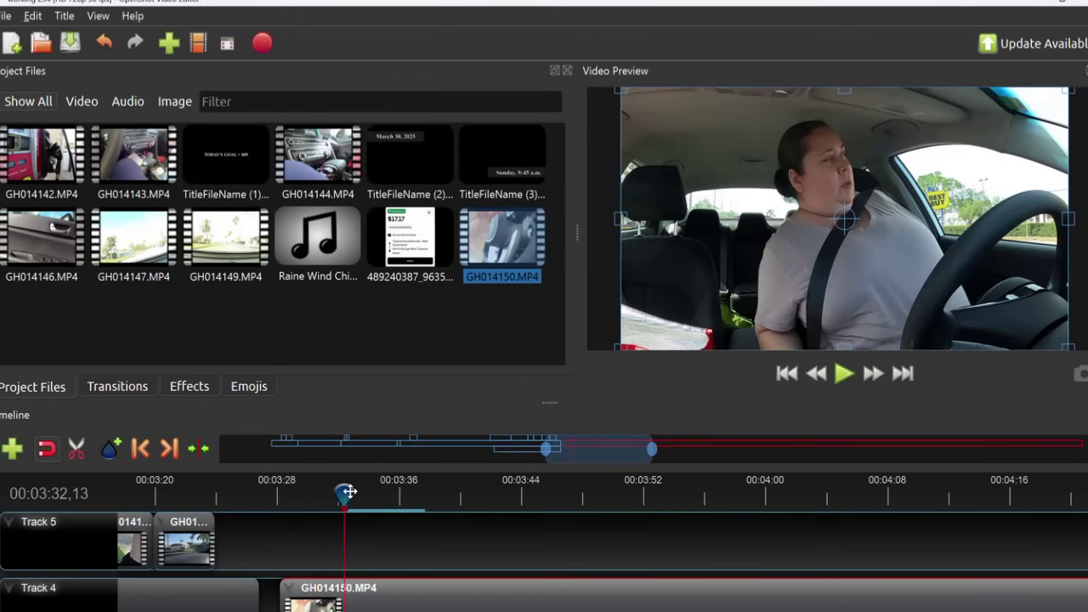
Cut GH014150.MP4 on Track 4 at 00:03:31,25 and discard the part before the cut.
{"action": "left_click_drag", "start_coordinate": [348, 492], "coordinate": [326, 493]}
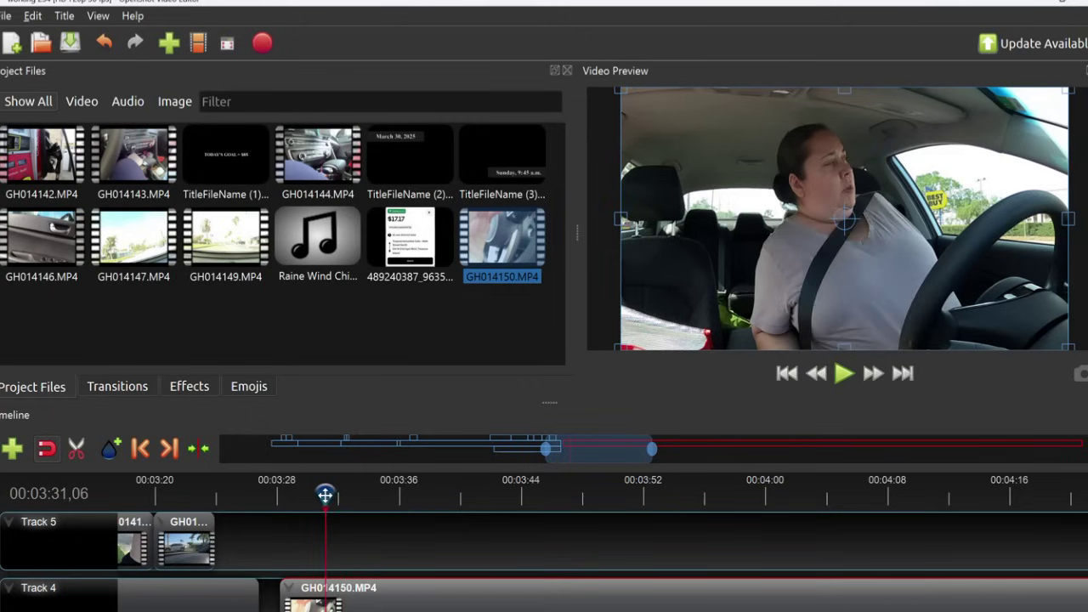
{"action": "scroll", "coordinate": [578, 535], "scroll_direction": "up", "scroll_amount": 1}
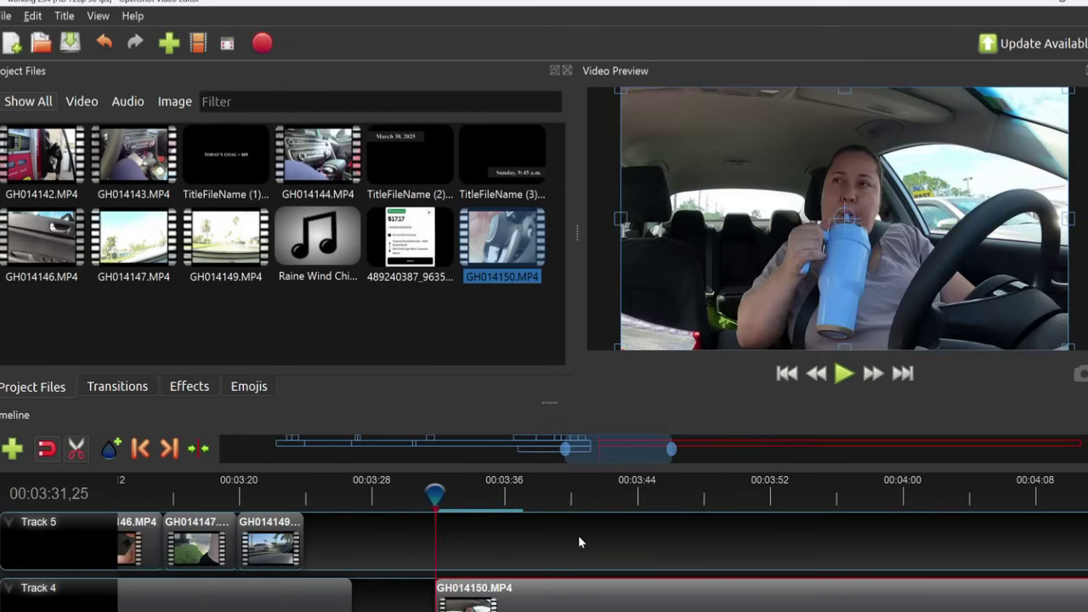
Play the clip up to 00:03:39,18, split GH014150.MP4 there and remove the part after the cut.
{"action": "left_click", "coordinate": [842, 374]}
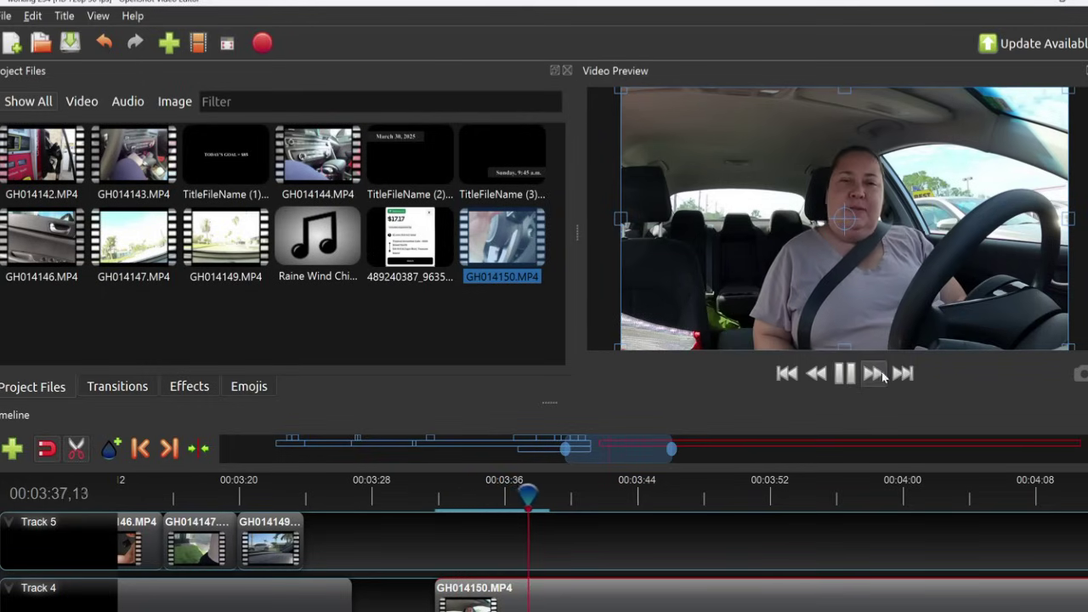
{"action": "left_click", "coordinate": [850, 380]}
{"action": "left_click", "coordinate": [850, 379]}
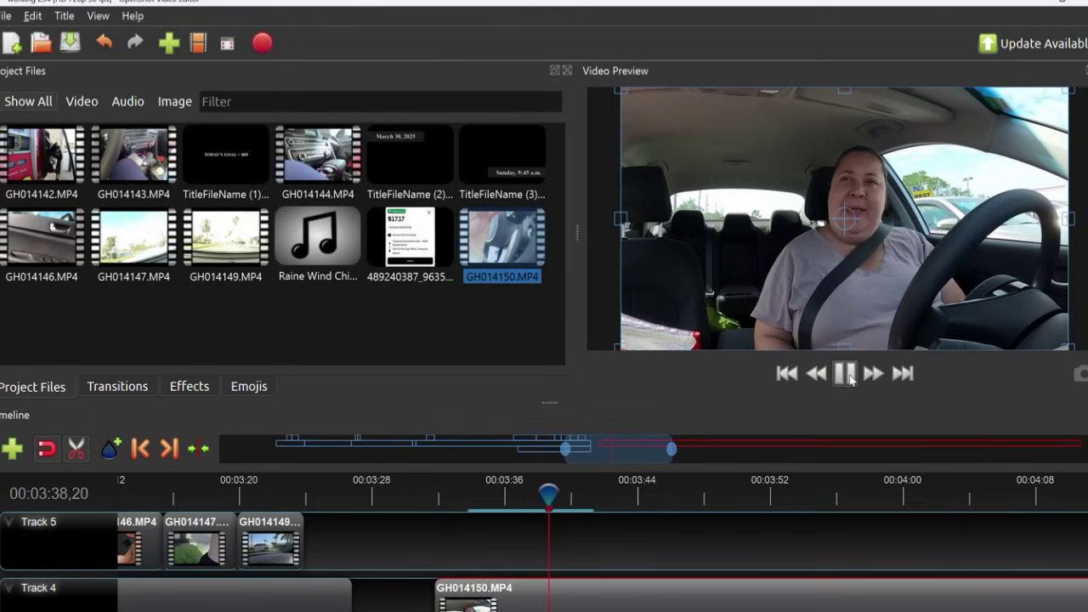
{"action": "left_click", "coordinate": [850, 380]}
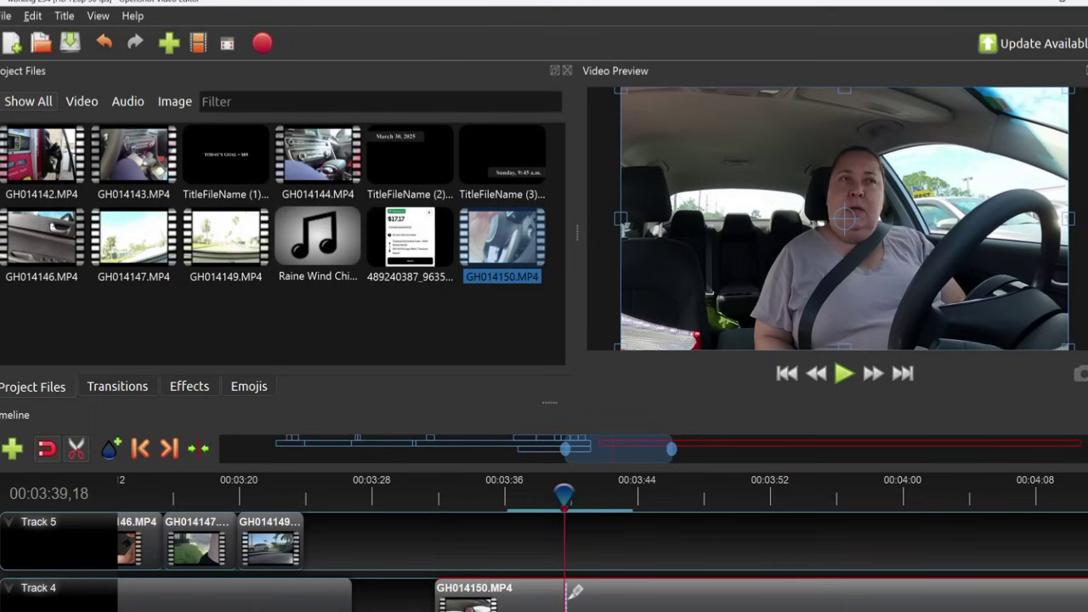
{"action": "left_click", "coordinate": [575, 591]}
{"action": "left_click_drag", "start_coordinate": [578, 595], "coordinate": [727, 601]}
{"action": "right_click", "coordinate": [738, 598]}
{"action": "left_click", "coordinate": [751, 591]}
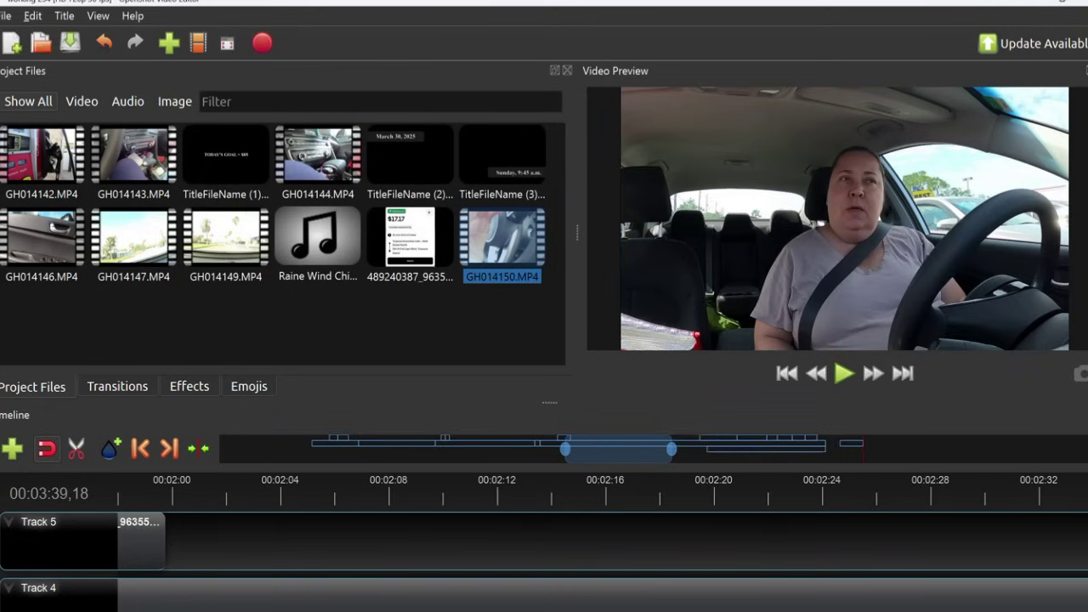
Apply a Fade In (Slow) to the start of the GH014150.MP4 clip on Track 4.
{"action": "scroll", "coordinate": [595, 544], "scroll_direction": "left", "scroll_amount": 3}
{"action": "scroll", "coordinate": [595, 544], "scroll_direction": "right", "scroll_amount": 8}
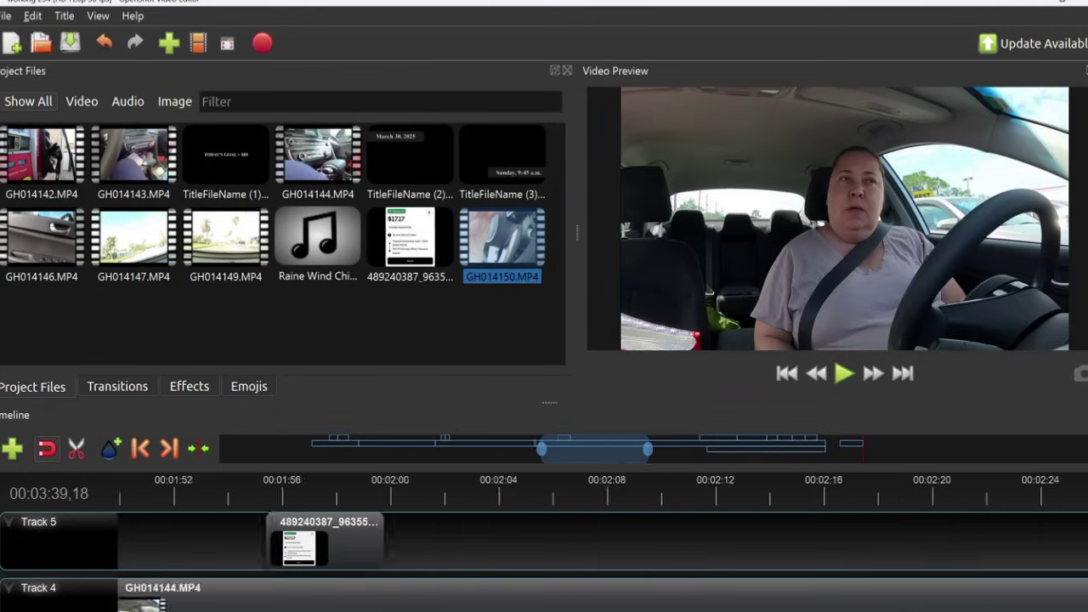
{"action": "scroll", "coordinate": [595, 544], "scroll_direction": "right", "scroll_amount": 5}
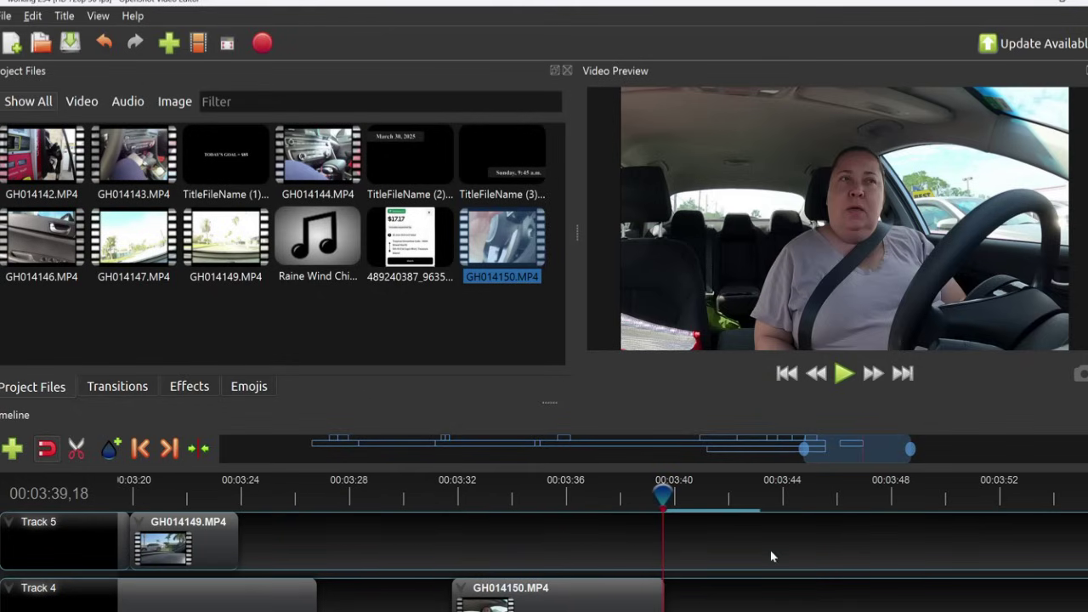
{"action": "scroll", "coordinate": [541, 561], "scroll_direction": "down", "scroll_amount": 2}
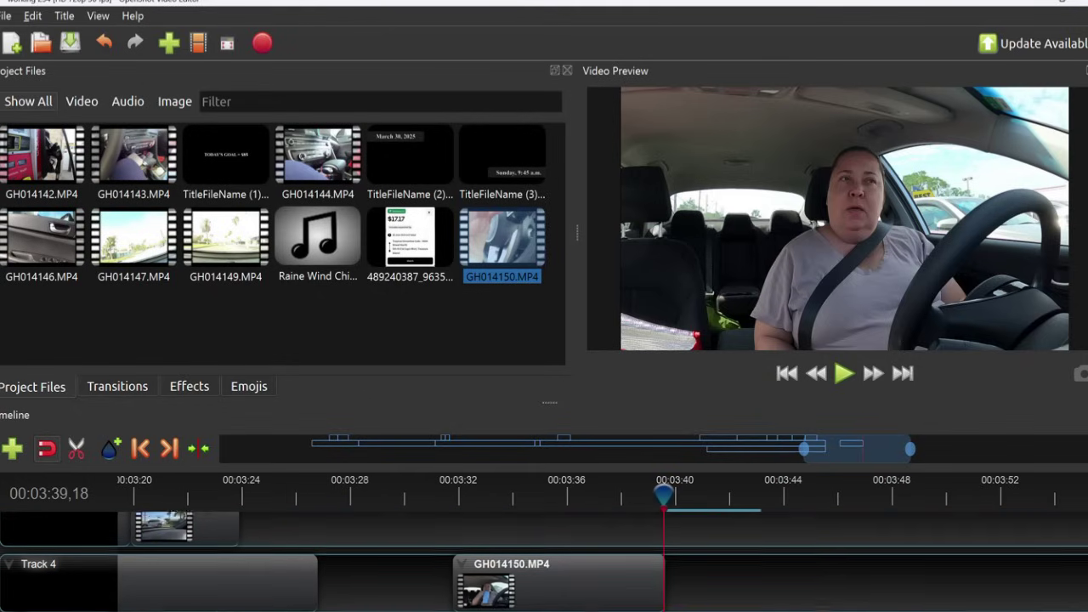
{"action": "left_click", "coordinate": [542, 589]}
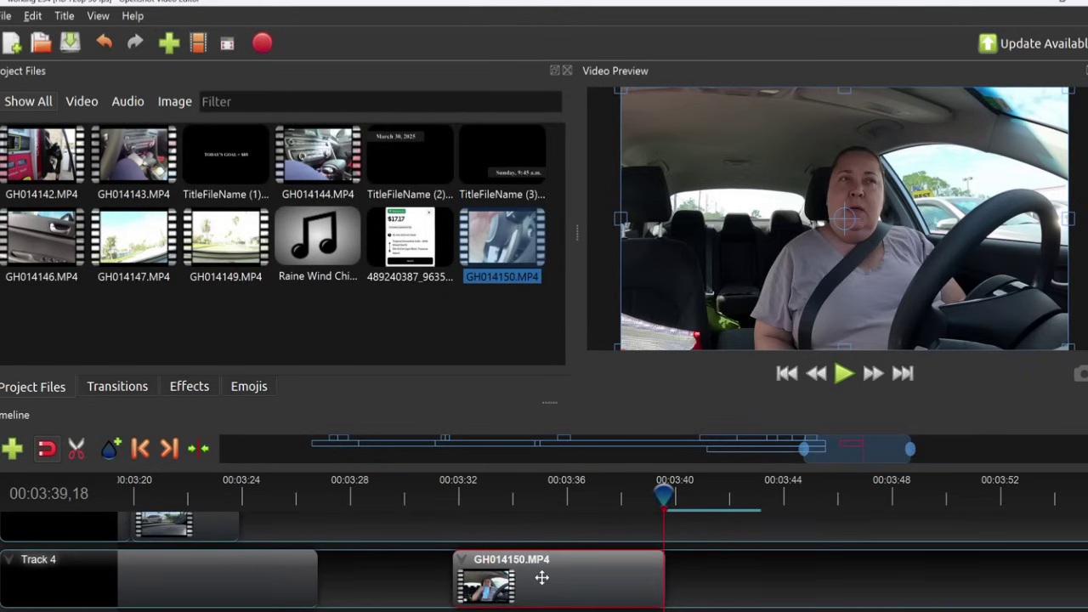
{"action": "right_click", "coordinate": [546, 582]}
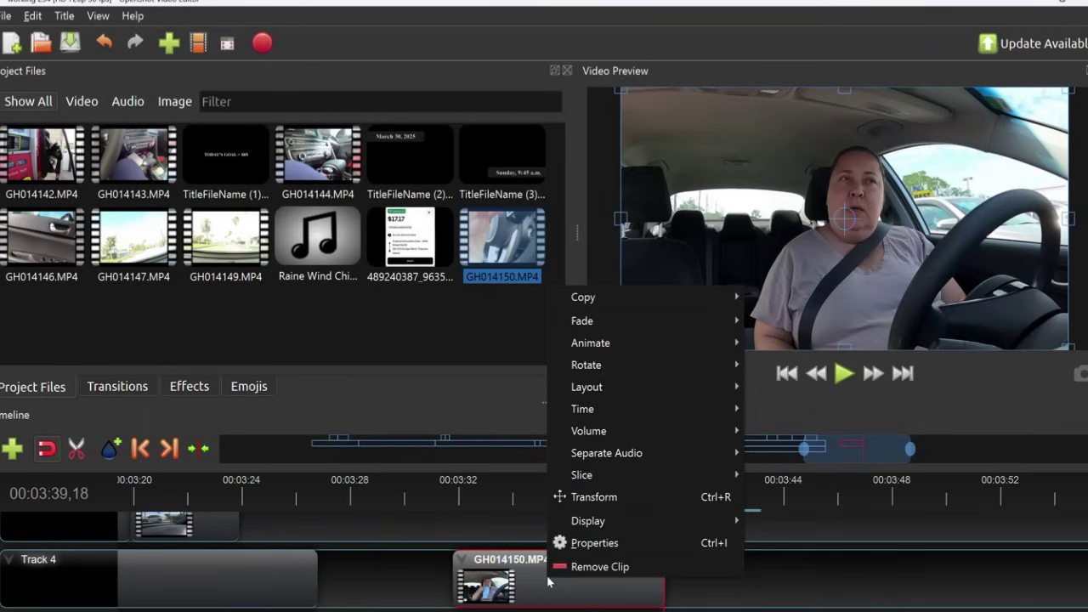
{"action": "mouse_move", "coordinate": [698, 294]}
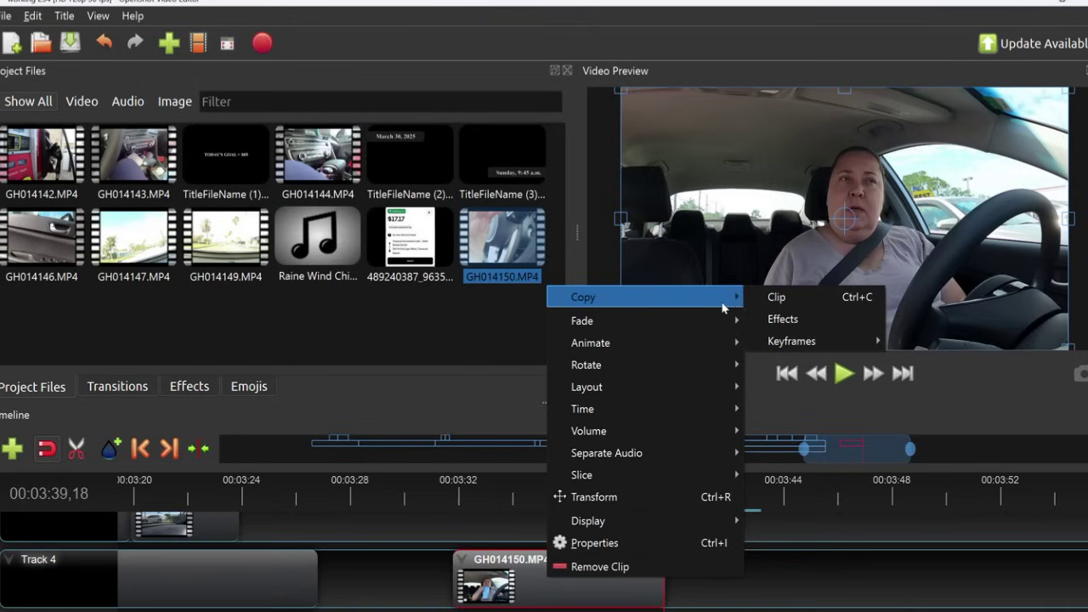
{"action": "mouse_move", "coordinate": [700, 322]}
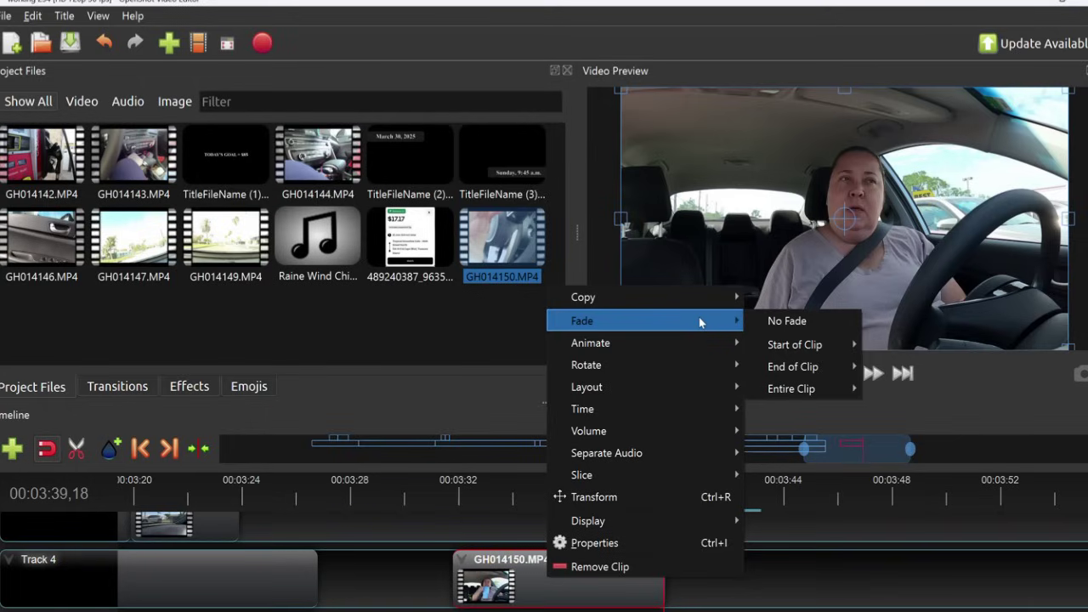
{"action": "mouse_move", "coordinate": [773, 346]}
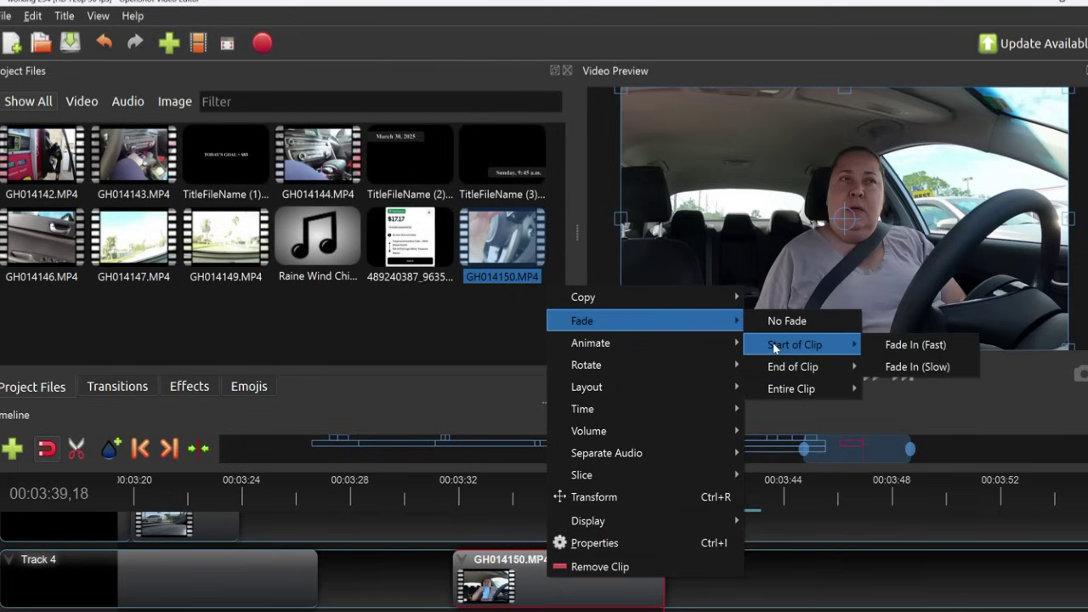
{"action": "mouse_move", "coordinate": [773, 371]}
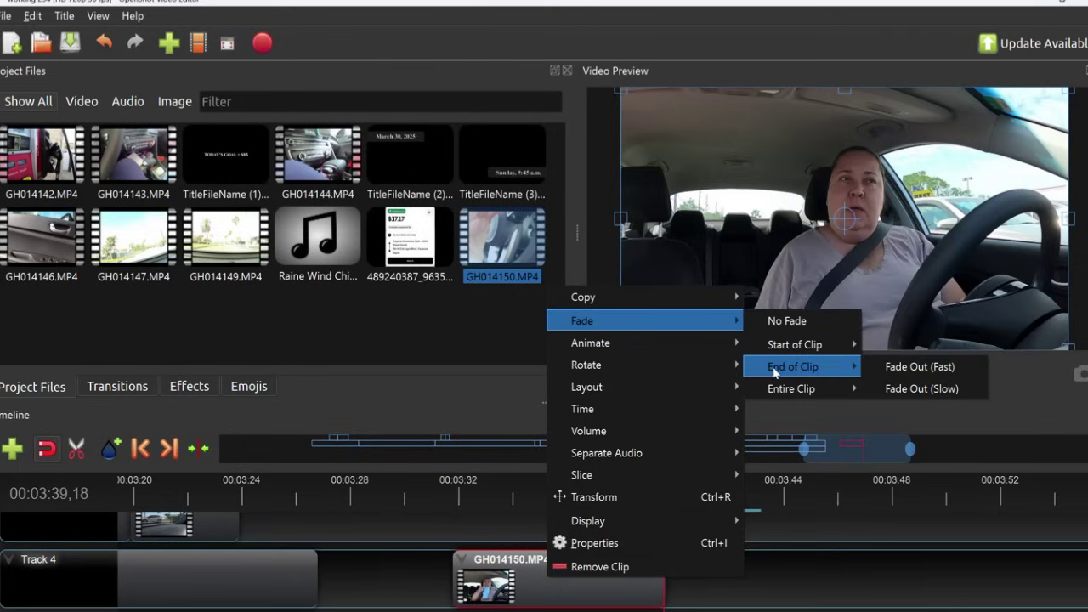
{"action": "mouse_move", "coordinate": [779, 390]}
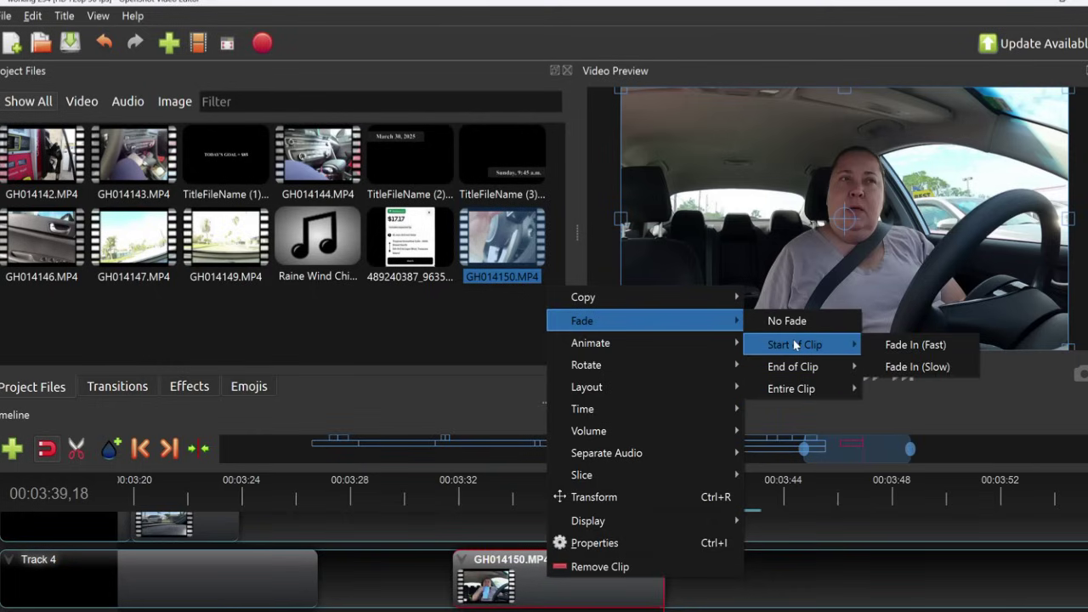
{"action": "left_click", "coordinate": [930, 366]}
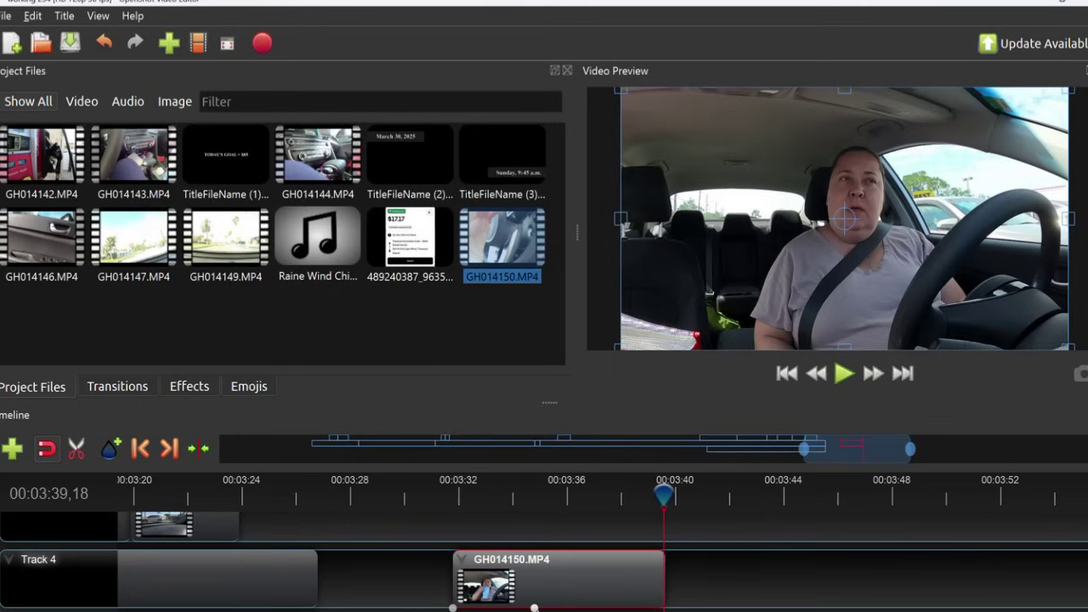
Move the playhead to 00:03:31,23 and play the start of GH014150.MP4 to preview its fade-in.
{"action": "left_click_drag", "start_coordinate": [664, 493], "coordinate": [452, 495]}
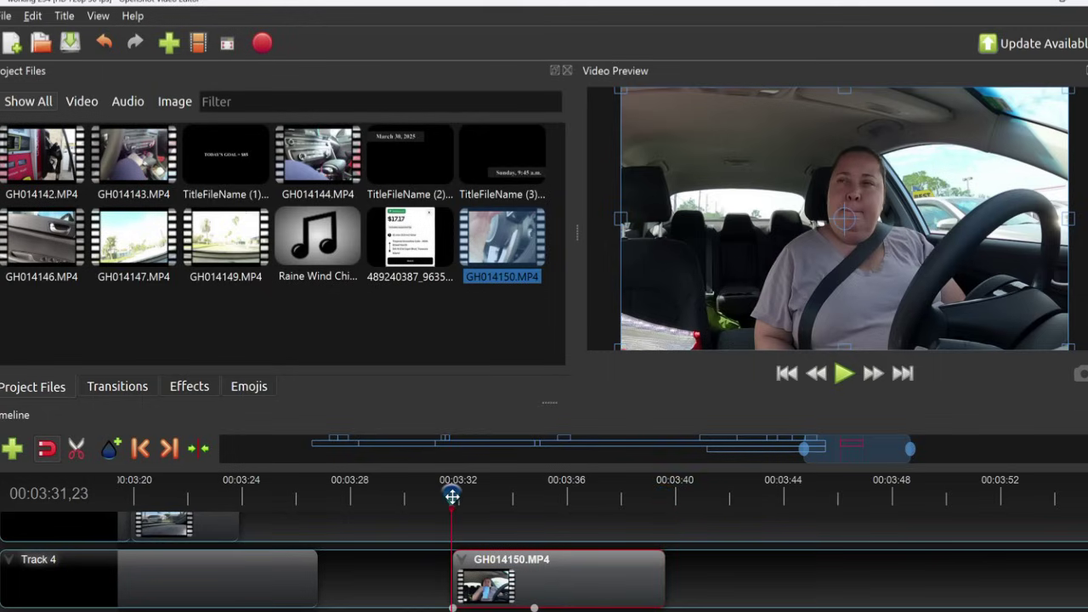
{"action": "left_click", "coordinate": [844, 374]}
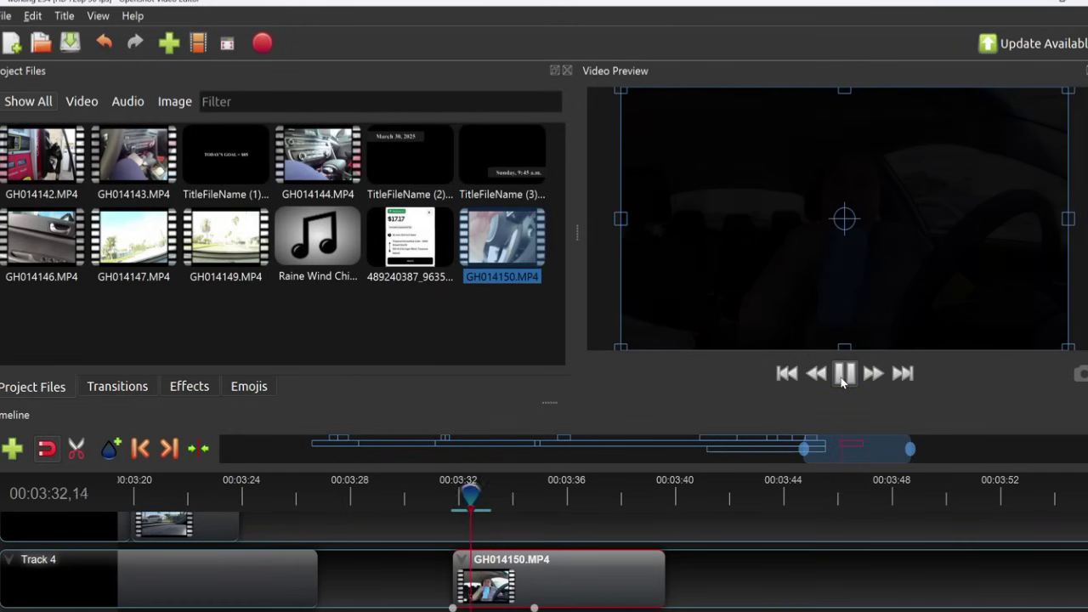
{"action": "left_click", "coordinate": [843, 374]}
Set GH014150.MP4 to No Fade and play it briefly from its start to check the opening.
{"action": "right_click", "coordinate": [491, 588]}
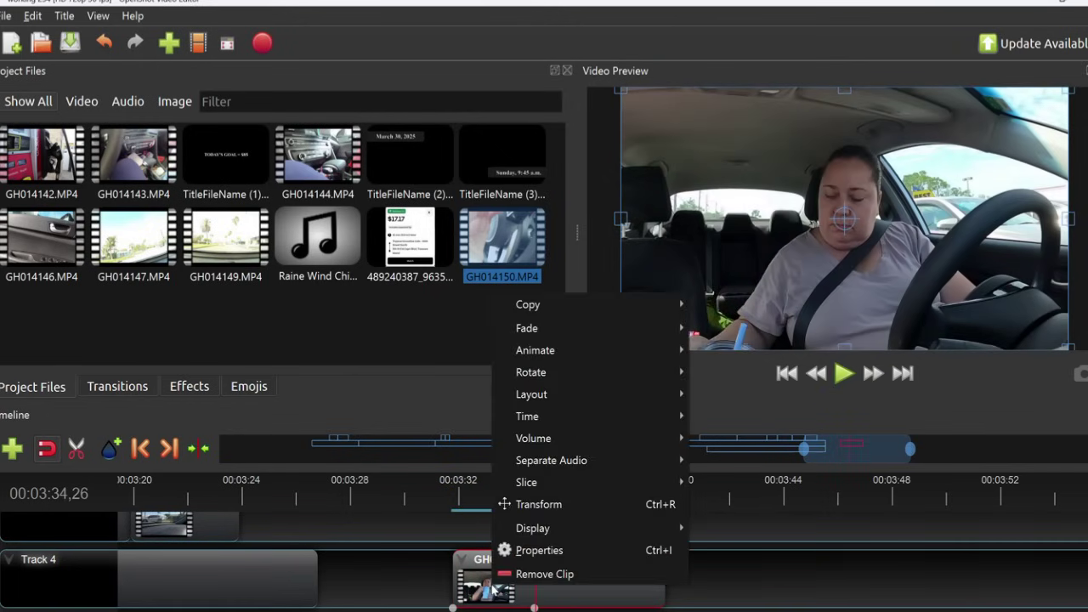
{"action": "mouse_move", "coordinate": [634, 328]}
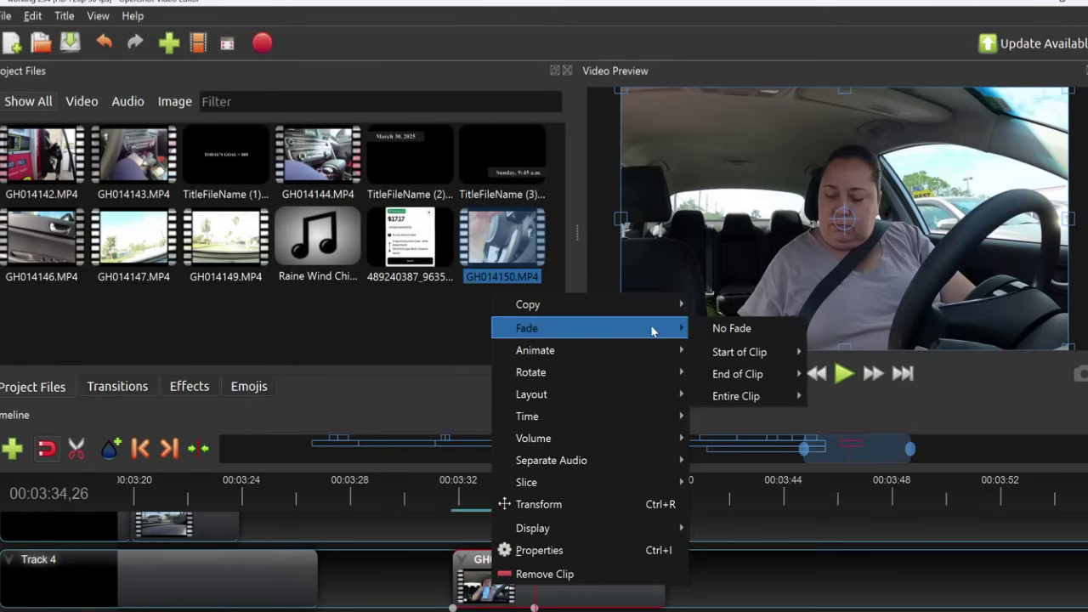
{"action": "left_click", "coordinate": [747, 332]}
{"action": "left_click_drag", "start_coordinate": [530, 505], "coordinate": [451, 504]}
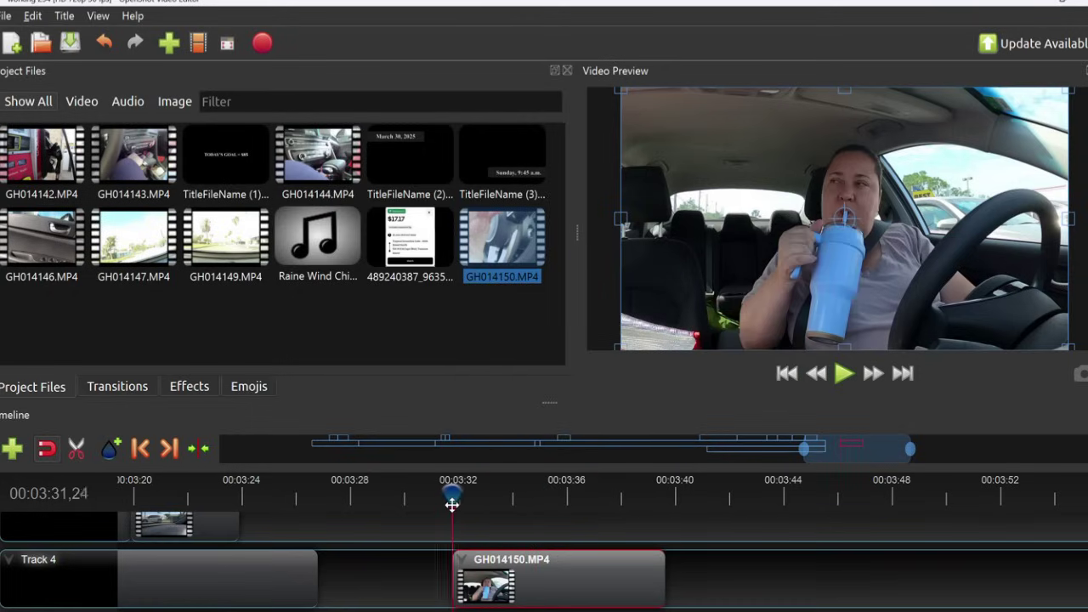
{"action": "left_click", "coordinate": [843, 378]}
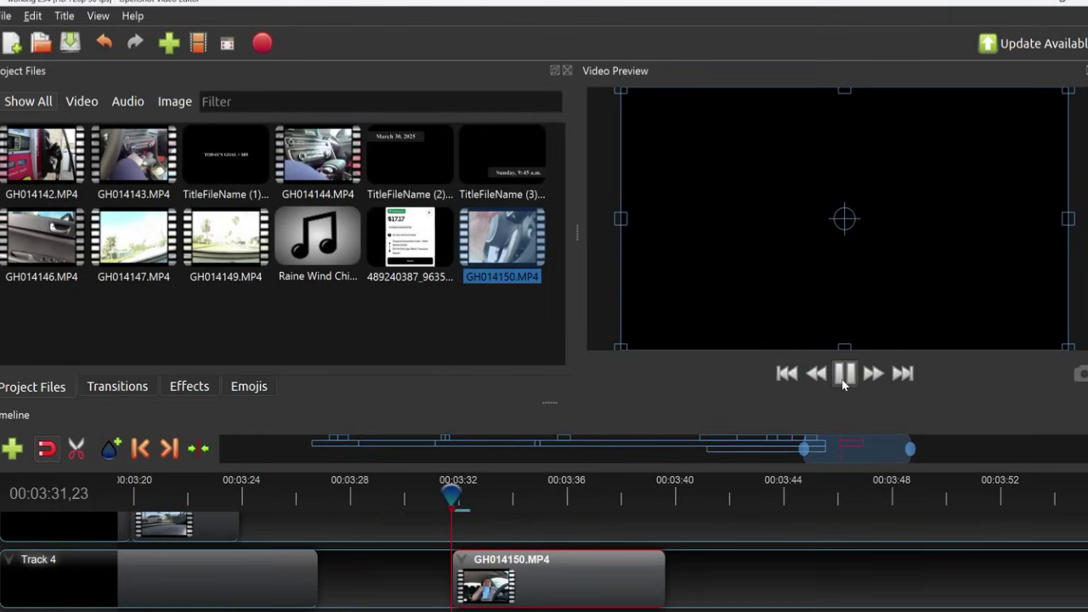
{"action": "left_click", "coordinate": [842, 379]}
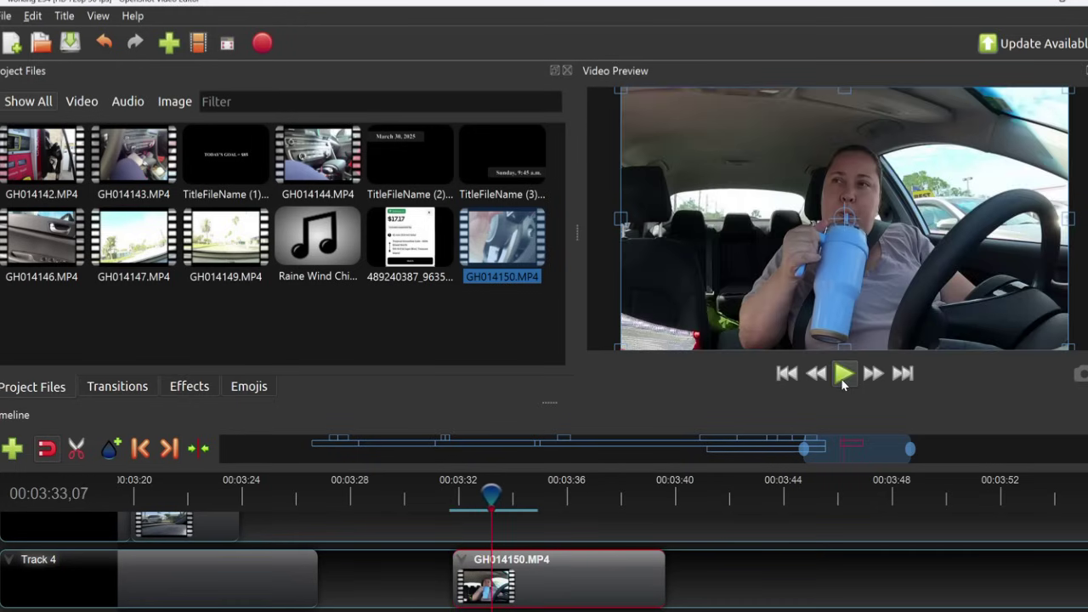
Apply Fade In and Out (Fast) to the entire GH014150.MP4 clip and play it from start to end.
{"action": "right_click", "coordinate": [548, 575]}
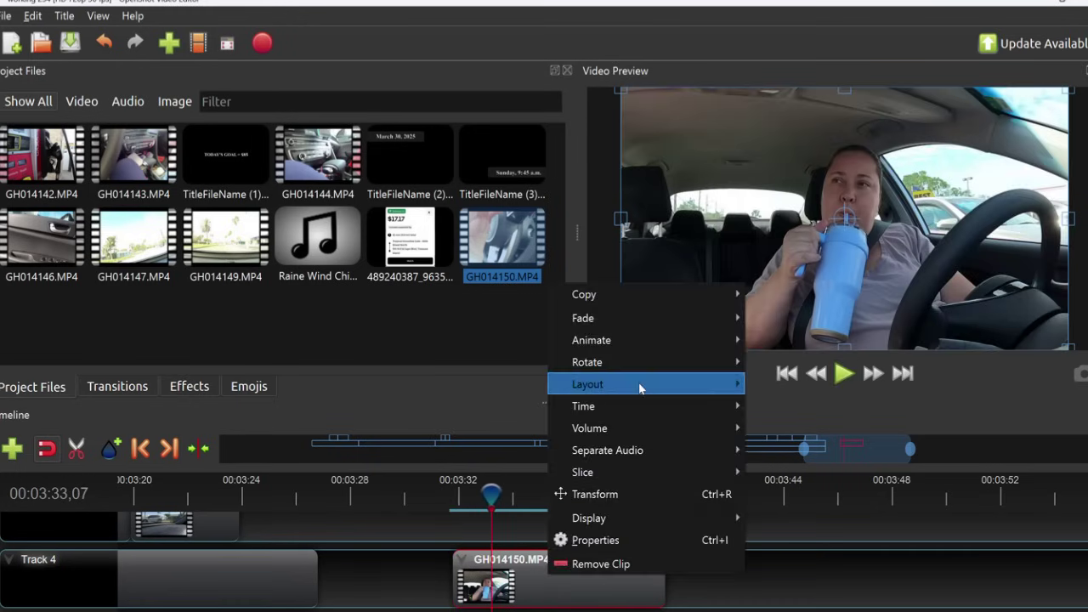
{"action": "mouse_move", "coordinate": [665, 321]}
{"action": "mouse_move", "coordinate": [812, 386]}
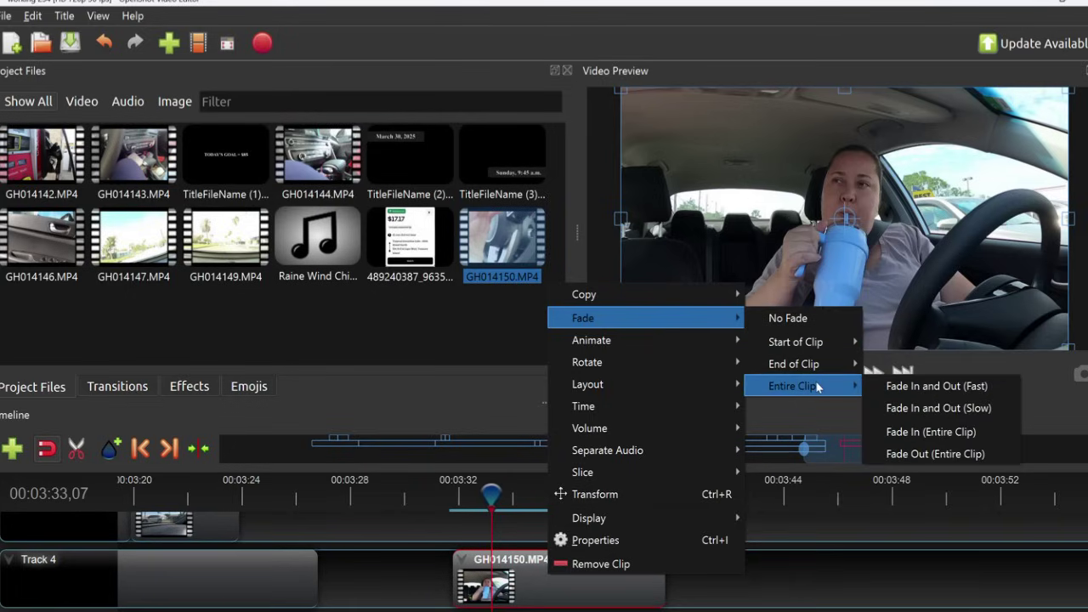
{"action": "left_click", "coordinate": [889, 387]}
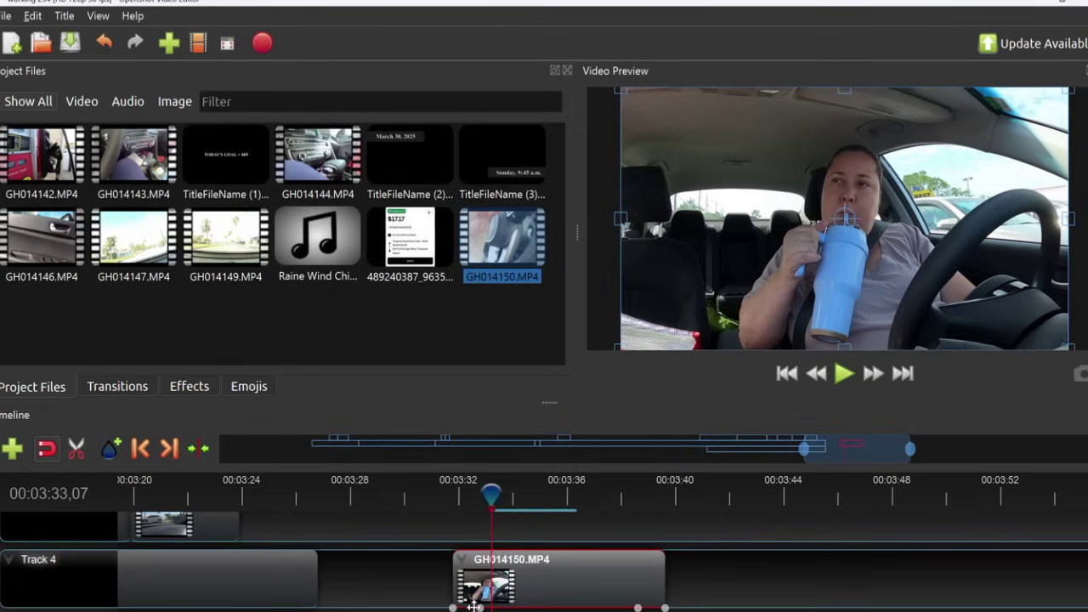
{"action": "left_click_drag", "start_coordinate": [493, 492], "coordinate": [452, 494]}
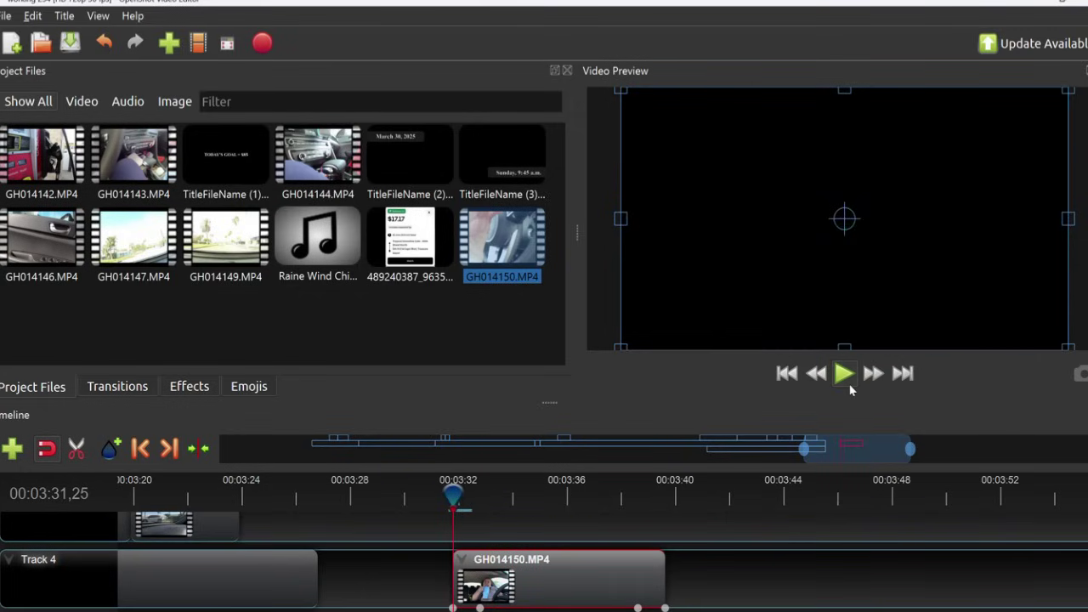
{"action": "left_click", "coordinate": [846, 378]}
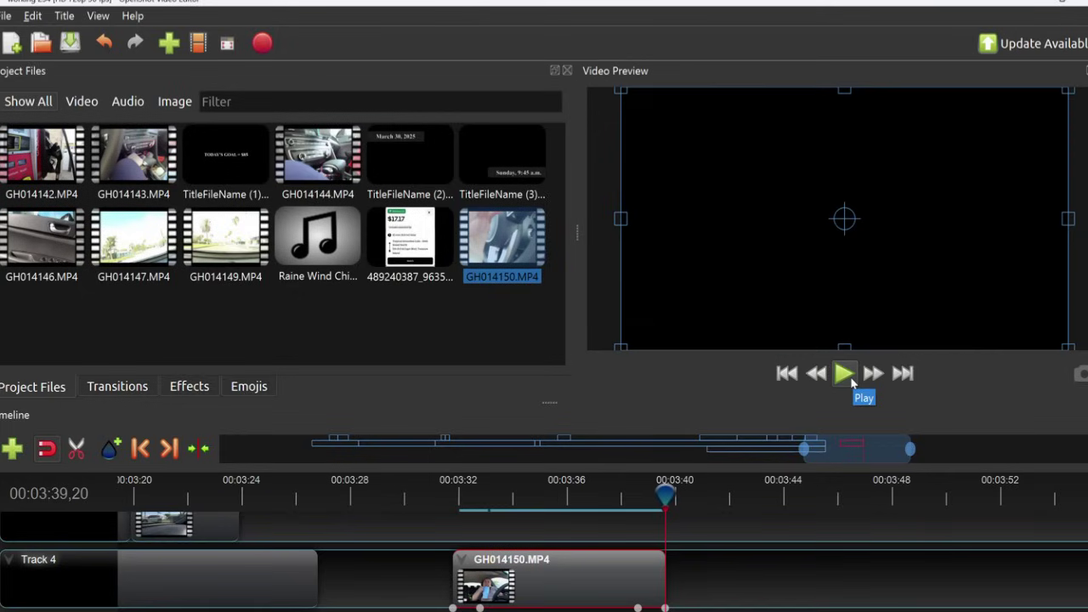
Remove the fade-in and fade-out from GH014150.MP4 with the No Fade option.
{"action": "right_click", "coordinate": [595, 566]}
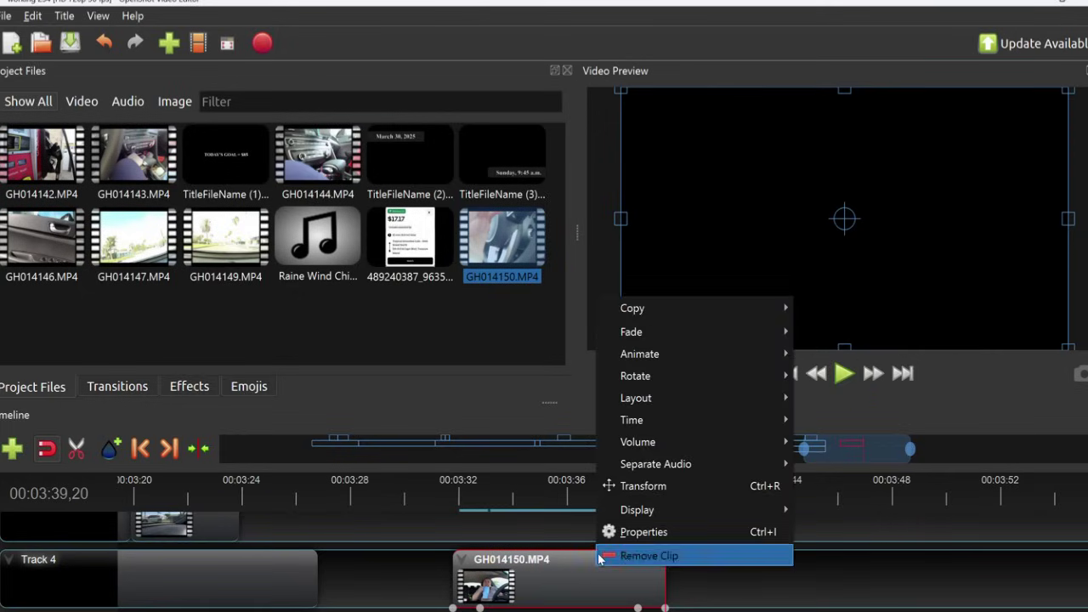
{"action": "mouse_move", "coordinate": [671, 334]}
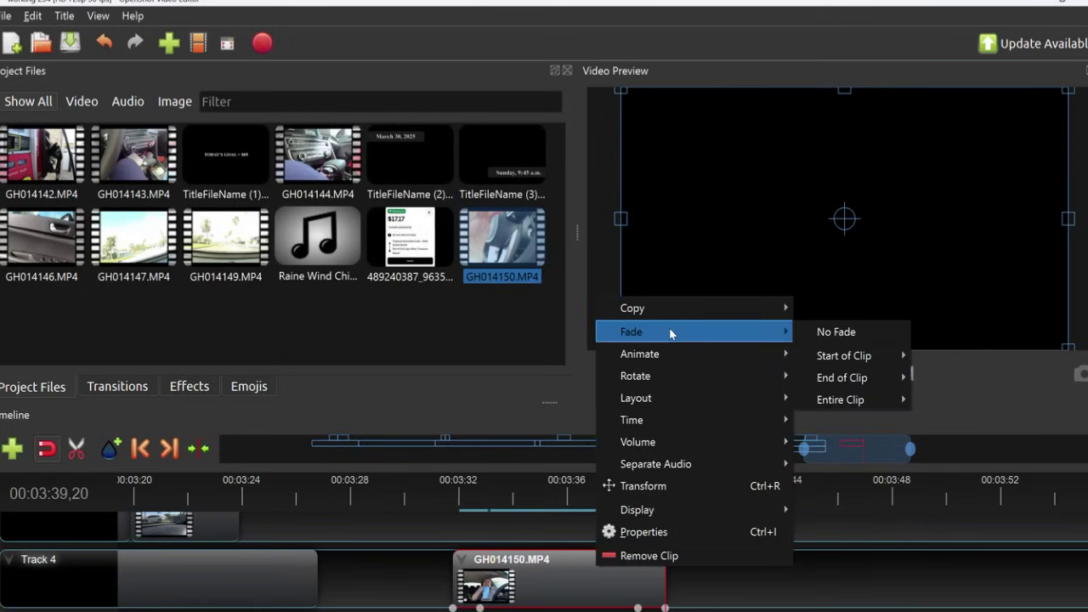
{"action": "left_click", "coordinate": [818, 333]}
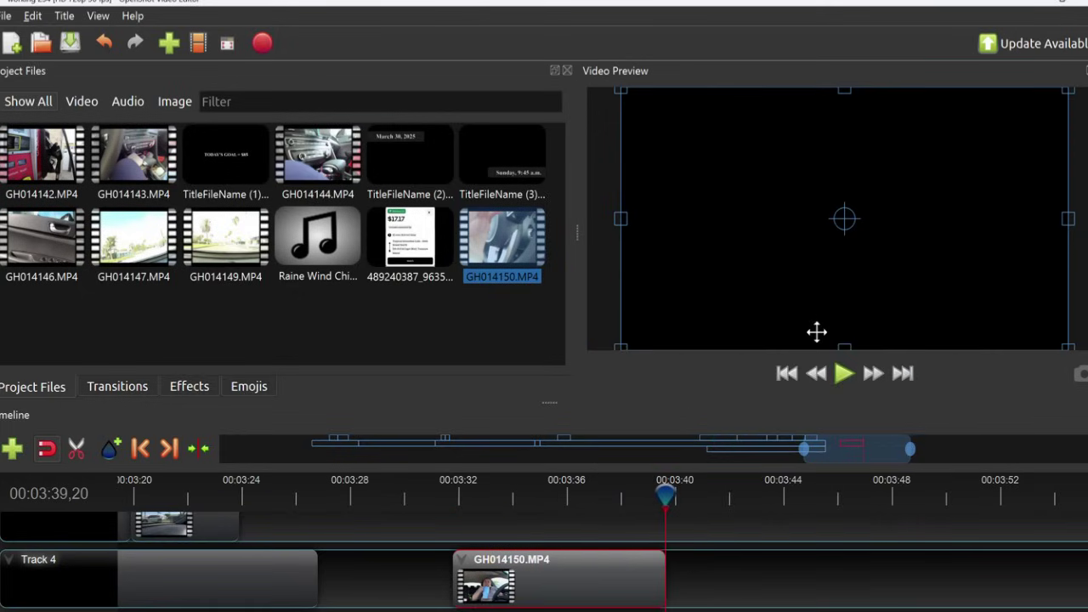
{"action": "right_click", "coordinate": [573, 576]}
{"action": "mouse_move", "coordinate": [679, 363]}
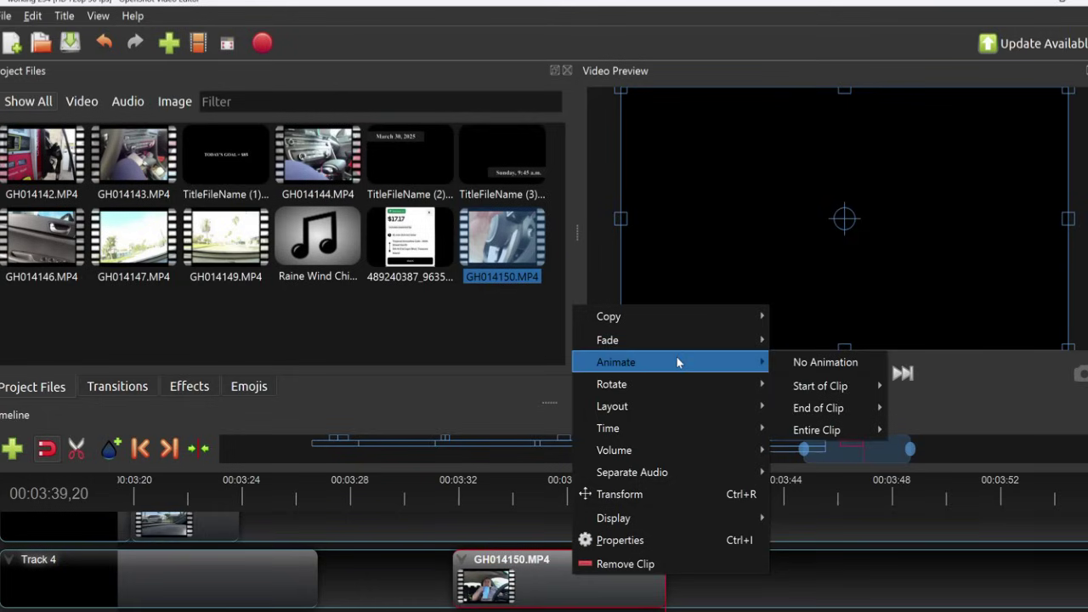
{"action": "mouse_move", "coordinate": [836, 388]}
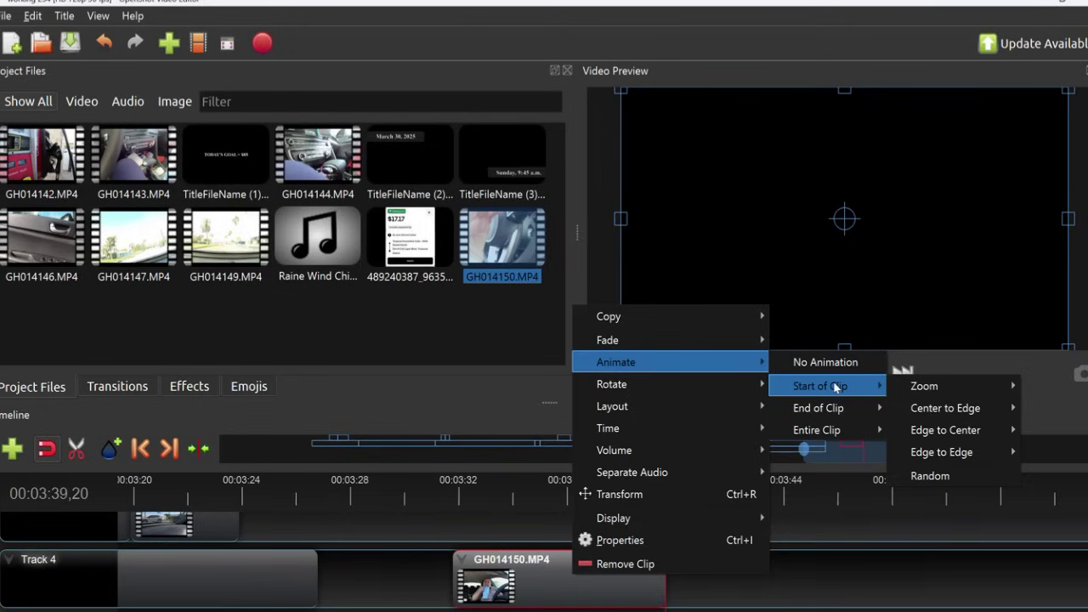
{"action": "left_click", "coordinate": [840, 575]}
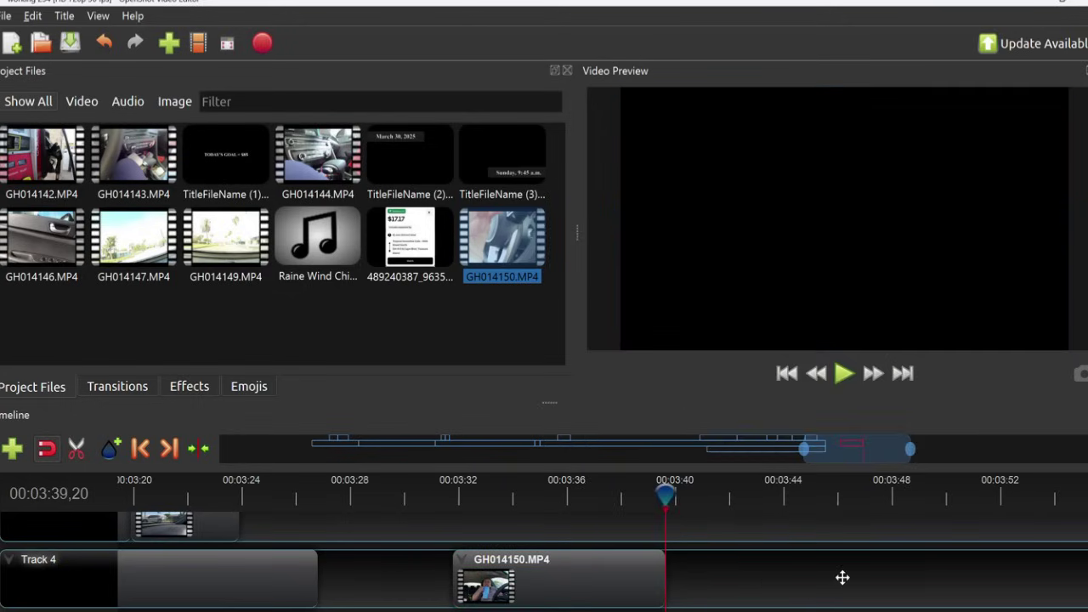
Move the playhead to the start of GH014150.MP4 and apply the Zoom In (100% to 150%) animation to the entire clip.
{"action": "left_click_drag", "start_coordinate": [668, 489], "coordinate": [455, 496]}
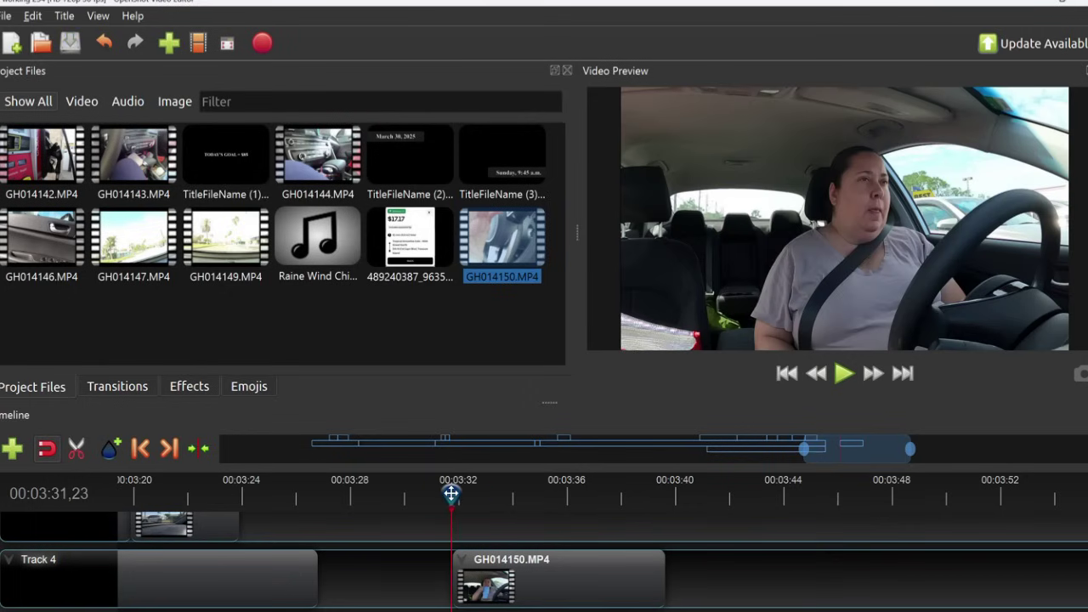
{"action": "left_click", "coordinate": [539, 578]}
{"action": "right_click", "coordinate": [540, 577]}
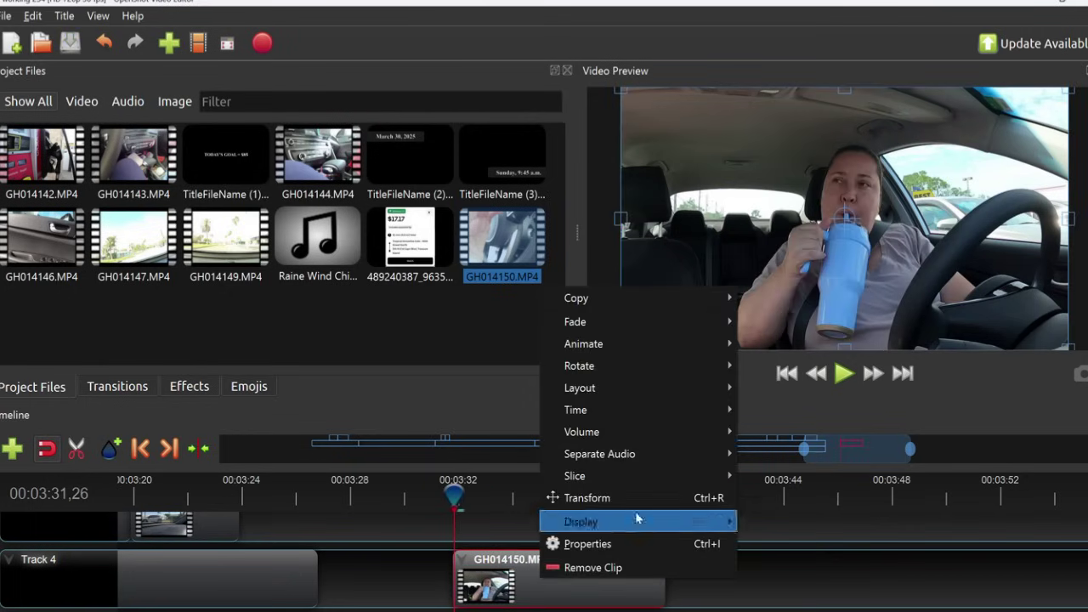
{"action": "mouse_move", "coordinate": [712, 351]}
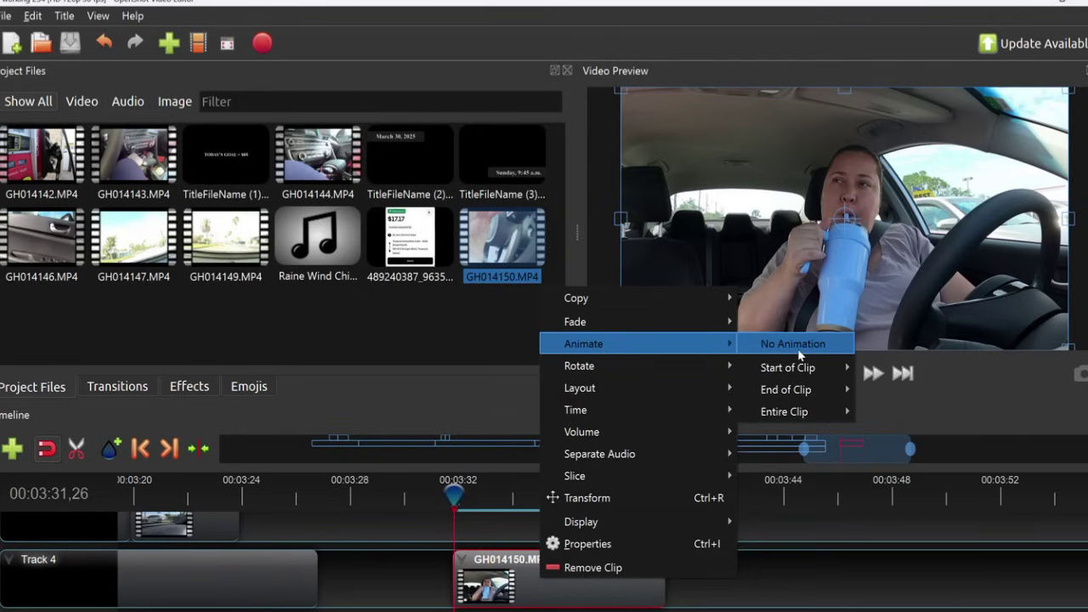
{"action": "mouse_move", "coordinate": [802, 368]}
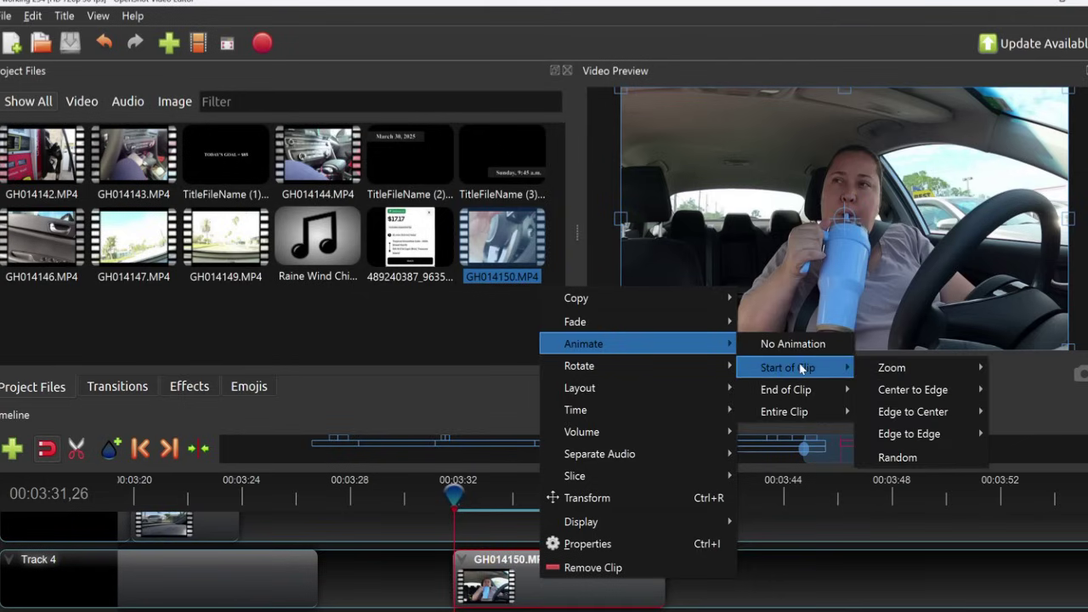
{"action": "mouse_move", "coordinate": [805, 414]}
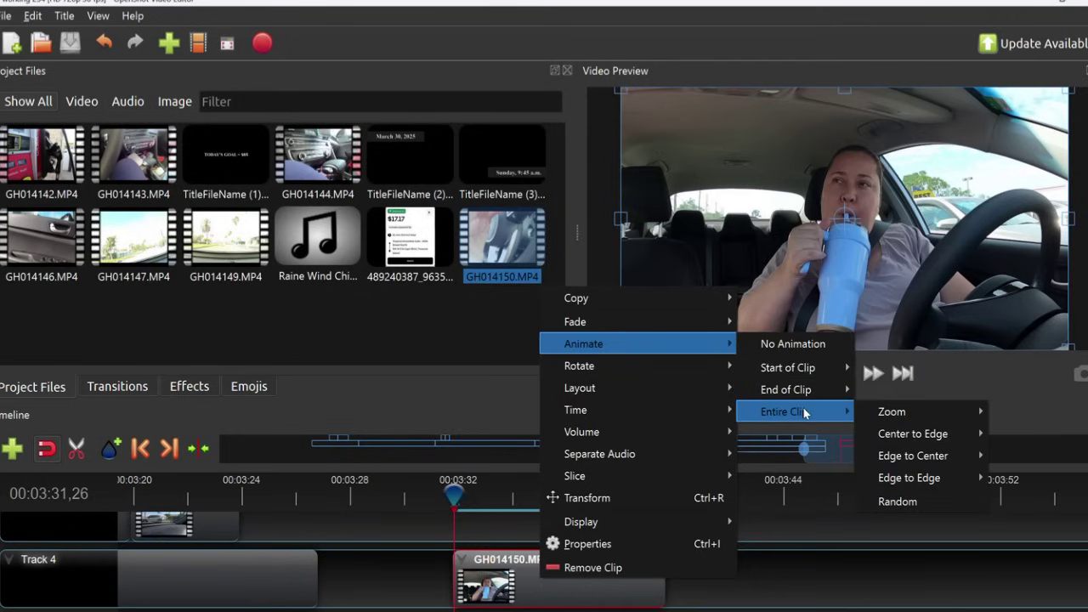
{"action": "mouse_move", "coordinate": [903, 414]}
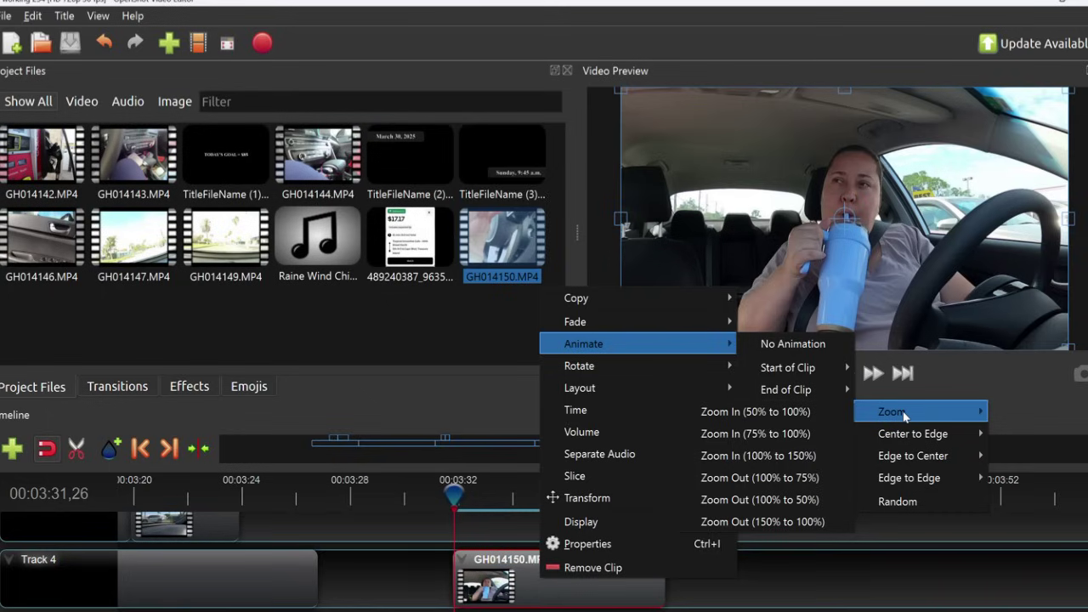
{"action": "left_click", "coordinate": [815, 459]}
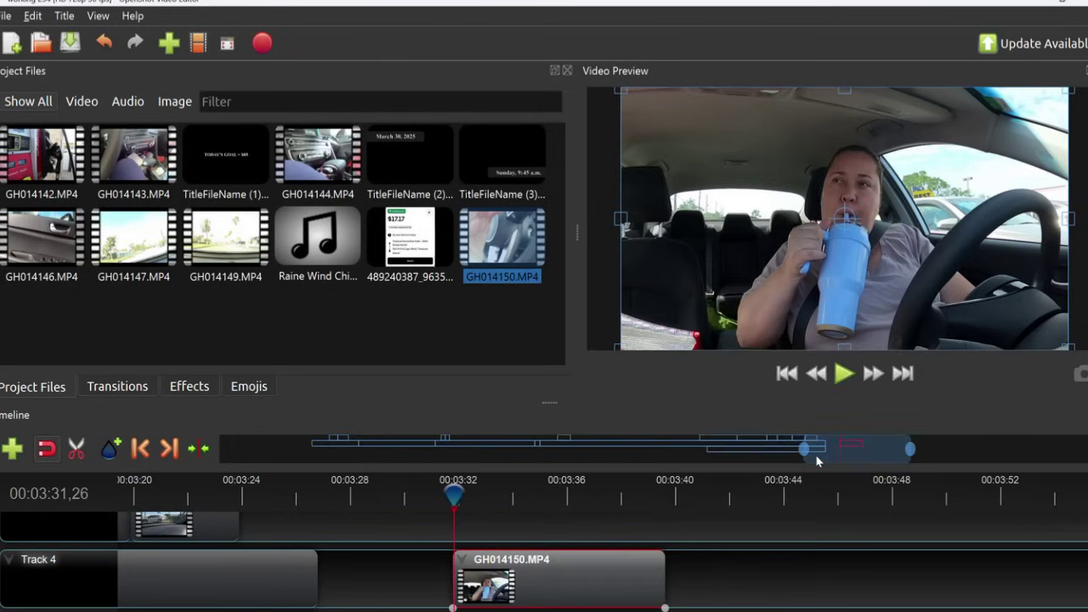
Play GH014150.MP4 from its start to preview the zoom-in animation.
{"action": "left_click", "coordinate": [842, 375]}
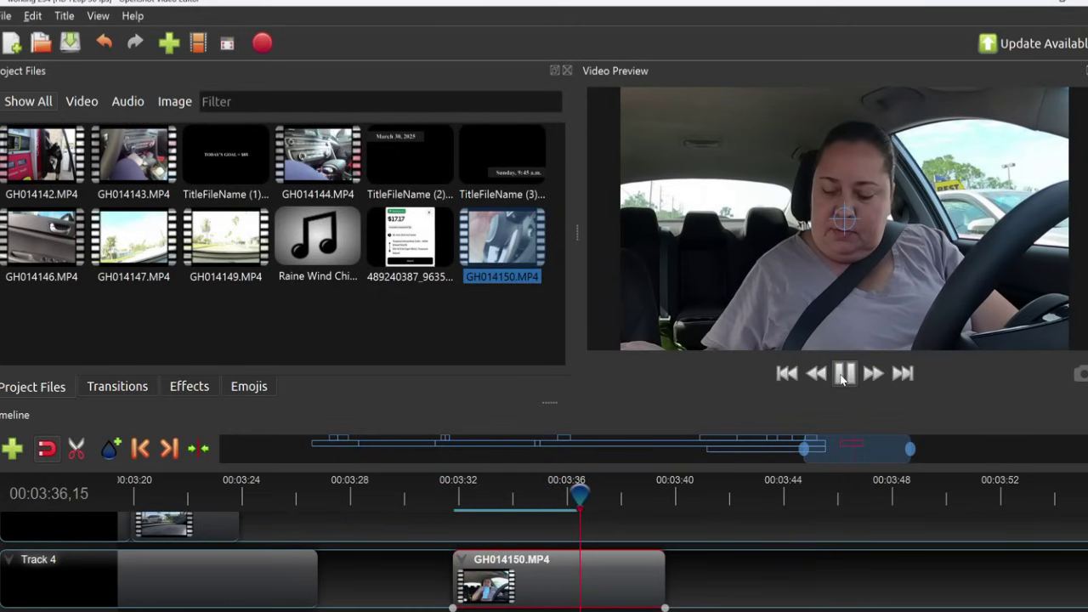
{"action": "left_click", "coordinate": [841, 379]}
{"action": "left_click", "coordinate": [842, 379]}
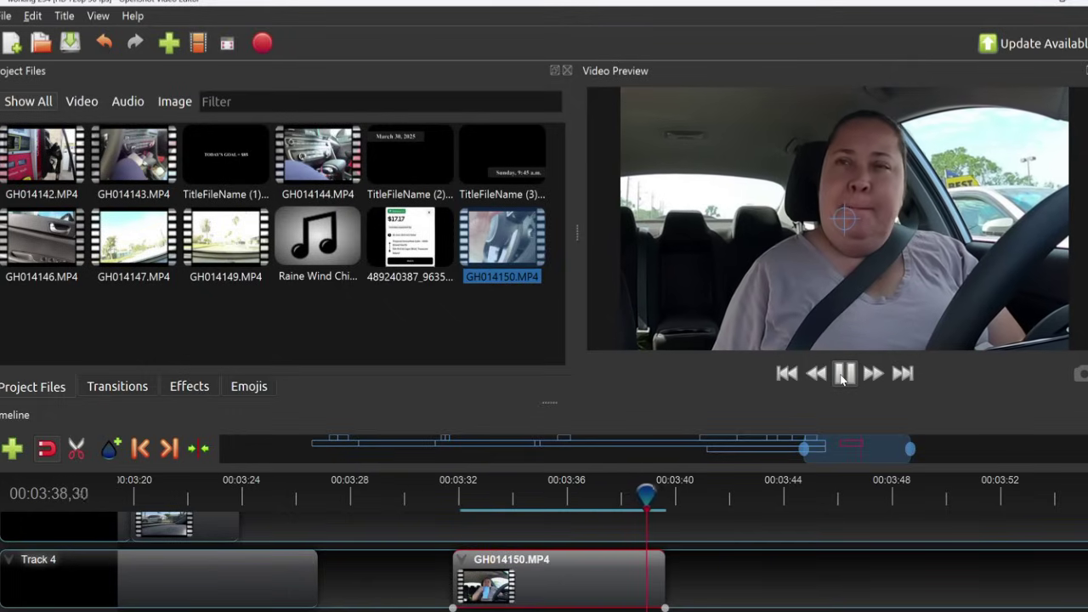
Remove the zoom-in from GH014150.MP4 with the No Animation option.
{"action": "right_click", "coordinate": [576, 581]}
{"action": "mouse_move", "coordinate": [674, 369]}
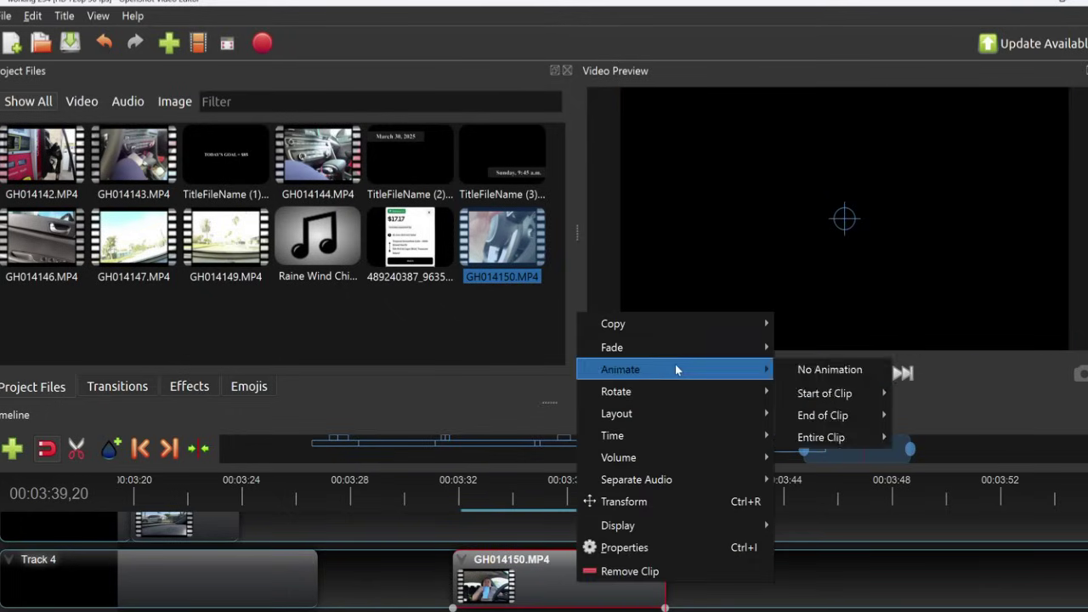
{"action": "left_click", "coordinate": [854, 371]}
Apply Zoom Out (100% to 50%) to the entire GH014150.MP4 clip and play it from its start.
{"action": "right_click", "coordinate": [573, 575]}
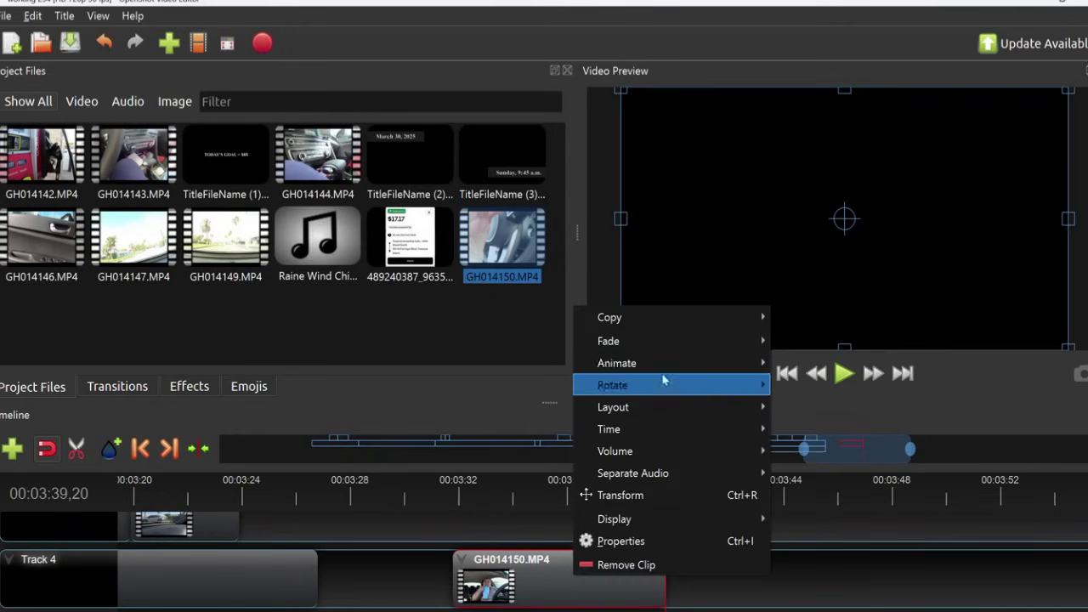
{"action": "mouse_move", "coordinate": [670, 366]}
{"action": "mouse_move", "coordinate": [840, 432]}
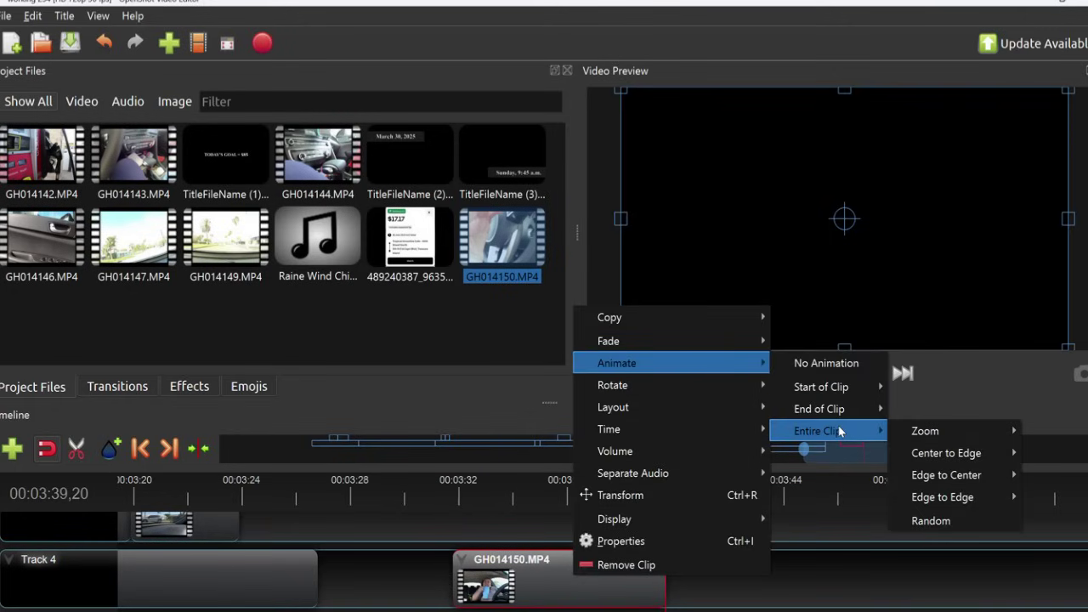
{"action": "mouse_move", "coordinate": [950, 434]}
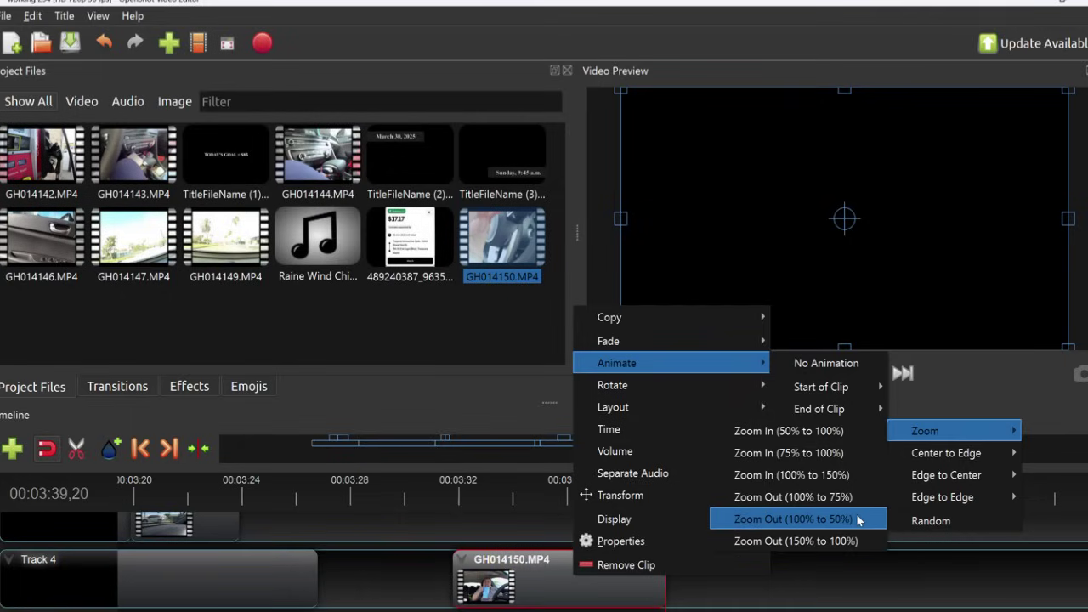
{"action": "left_click", "coordinate": [857, 518]}
{"action": "left_click_drag", "start_coordinate": [665, 493], "coordinate": [450, 492]}
{"action": "left_click", "coordinate": [844, 373]}
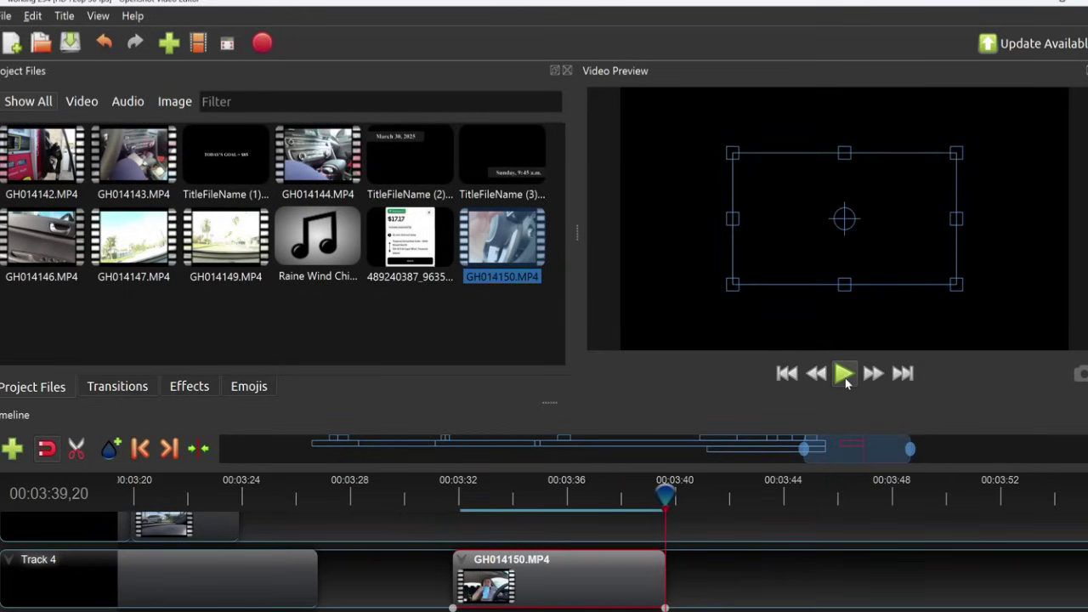
Set GH014150.MP4 to No Animation and move the playhead back to 00:03:31,29.
{"action": "right_click", "coordinate": [609, 571]}
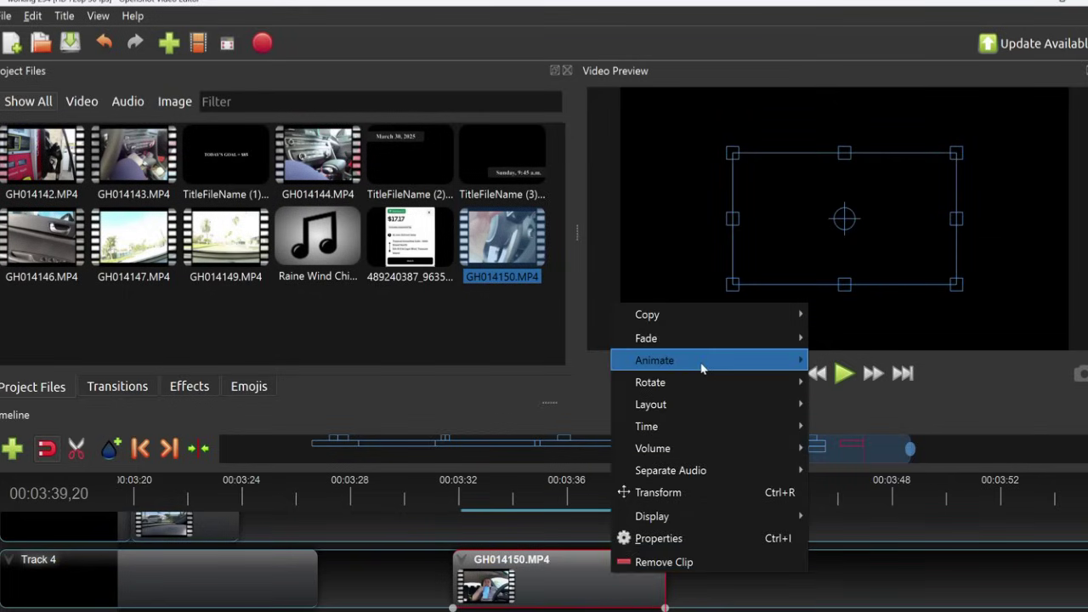
{"action": "mouse_move", "coordinate": [772, 370]}
{"action": "left_click", "coordinate": [873, 372]}
{"action": "left_click_drag", "start_coordinate": [660, 502], "coordinate": [456, 495]}
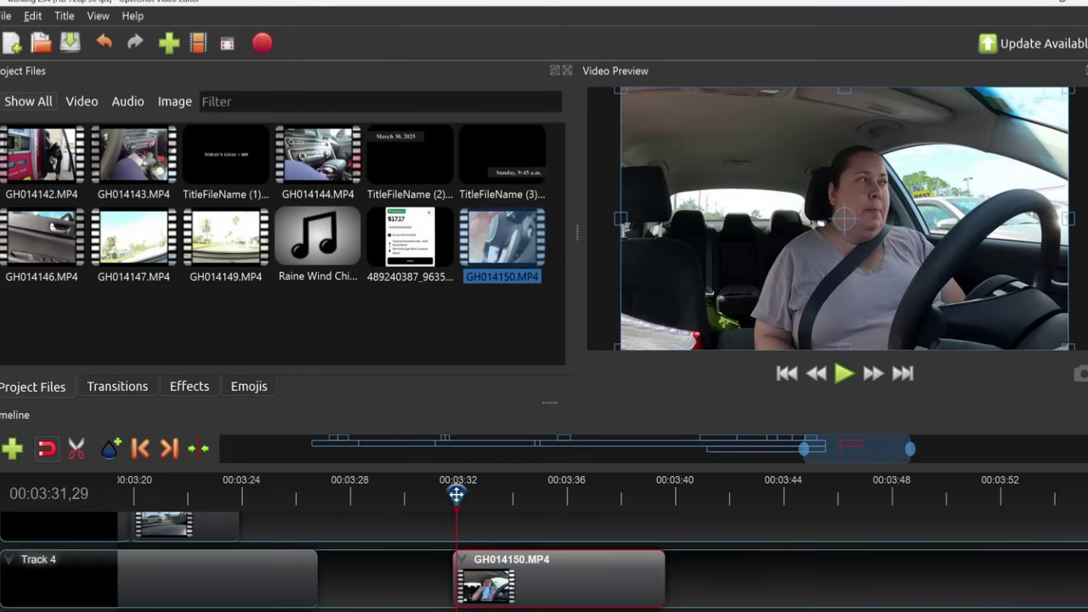
Review the layout and time options for GH014150.MP4 and set its playback to Normal, Backward, 1X.
{"action": "right_click", "coordinate": [554, 570]}
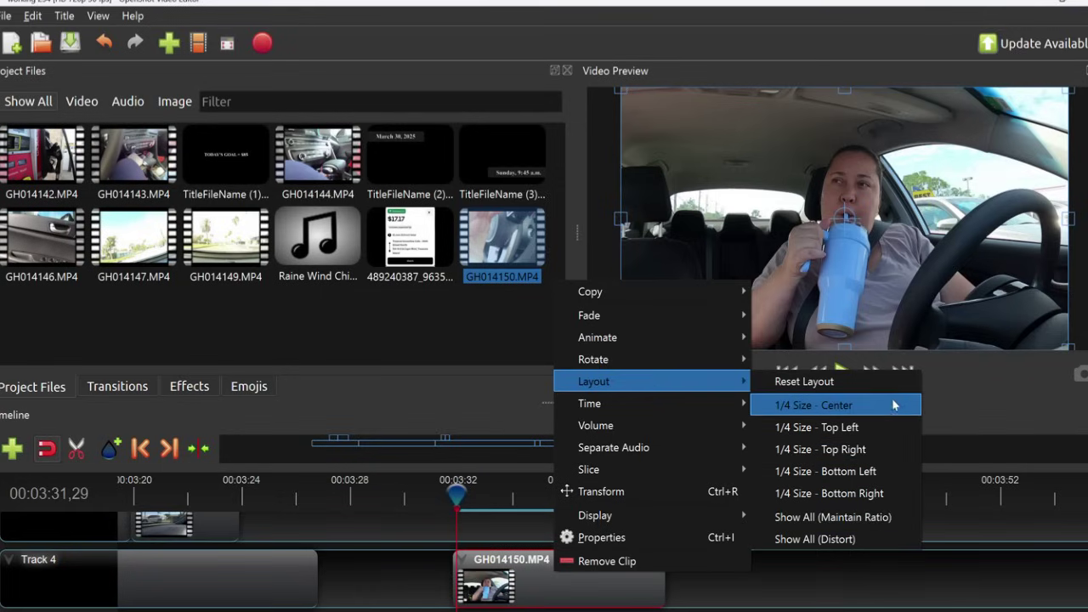
{"action": "mouse_move", "coordinate": [693, 405]}
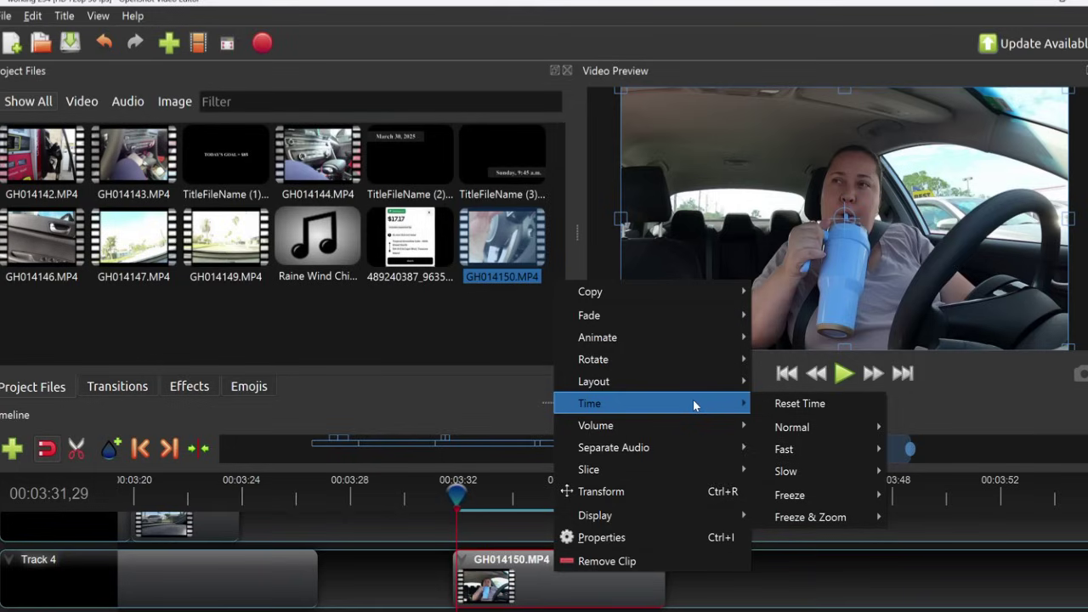
{"action": "mouse_move", "coordinate": [807, 424]}
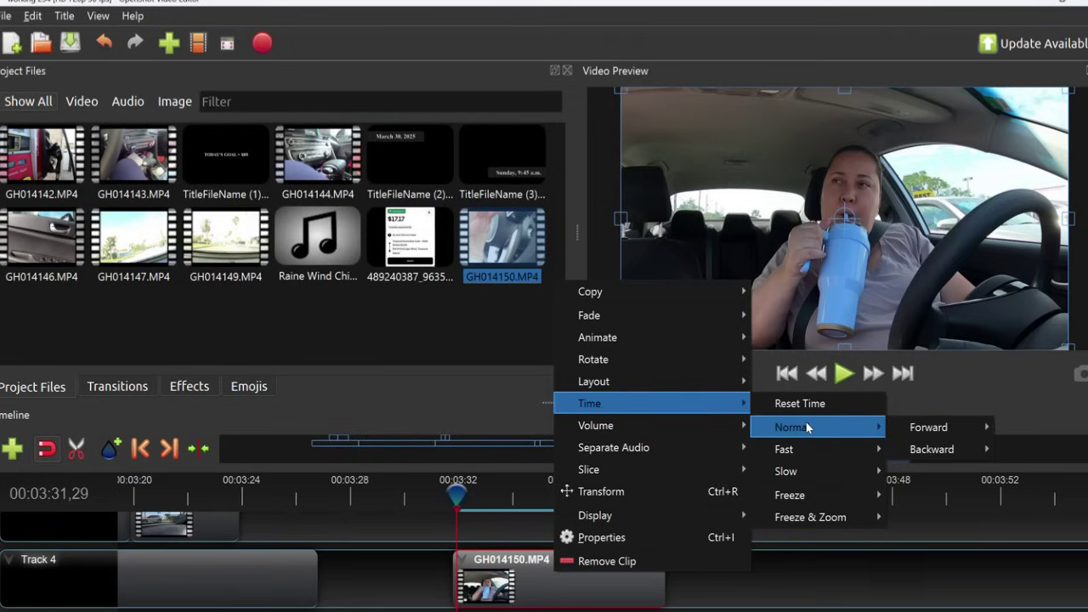
{"action": "mouse_move", "coordinate": [818, 454]}
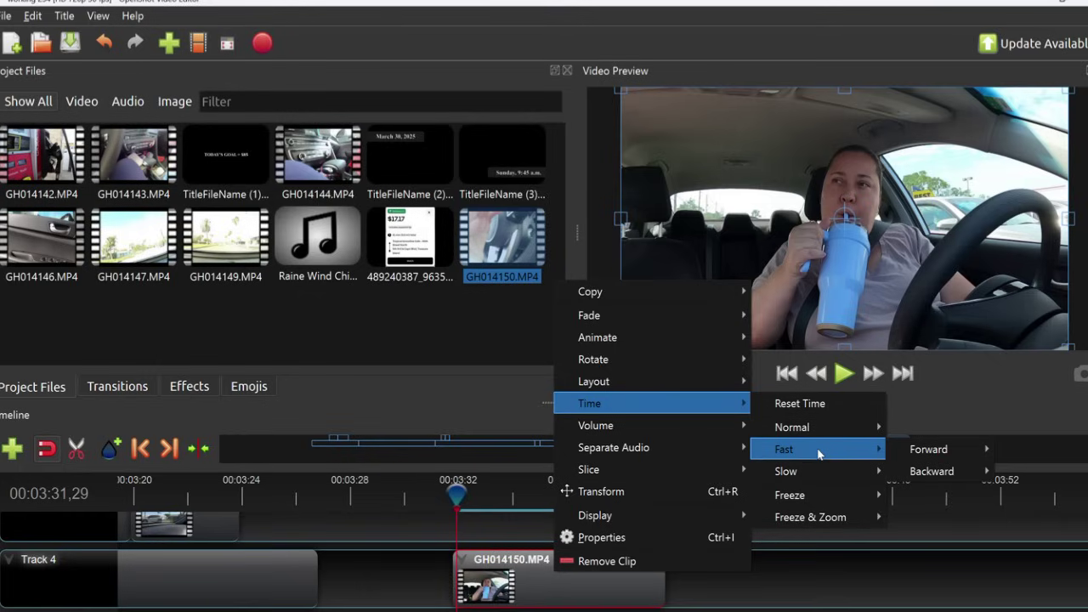
{"action": "mouse_move", "coordinate": [823, 474]}
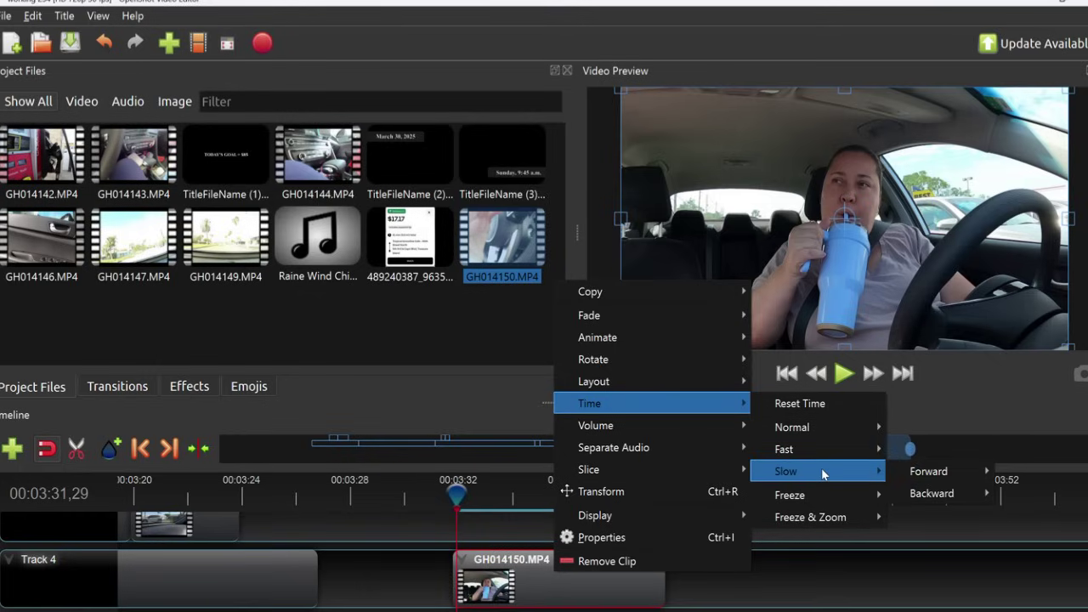
{"action": "mouse_move", "coordinate": [824, 497]}
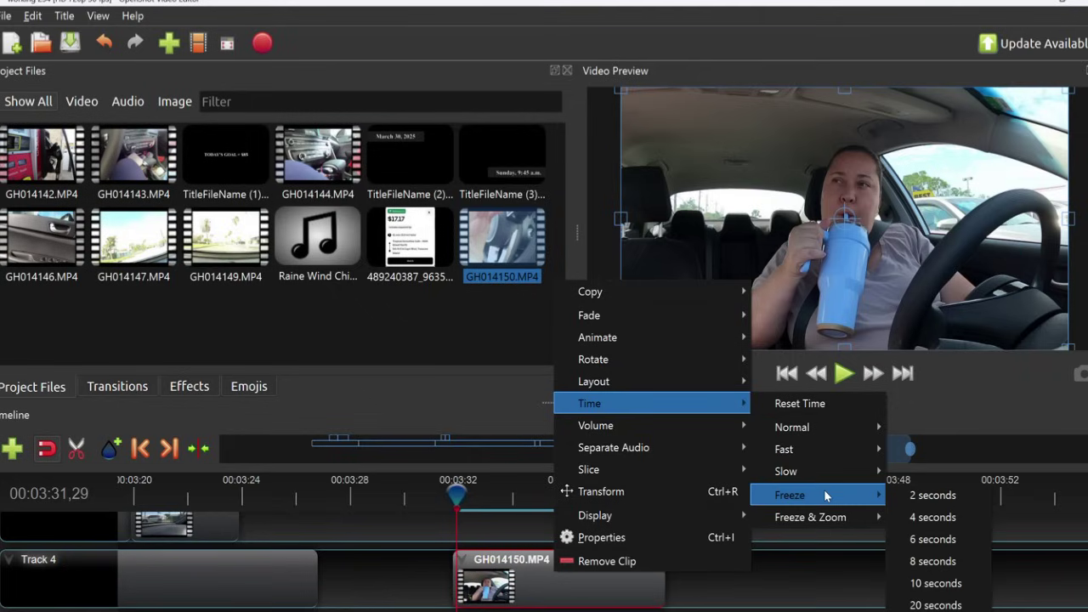
{"action": "mouse_move", "coordinate": [837, 519]}
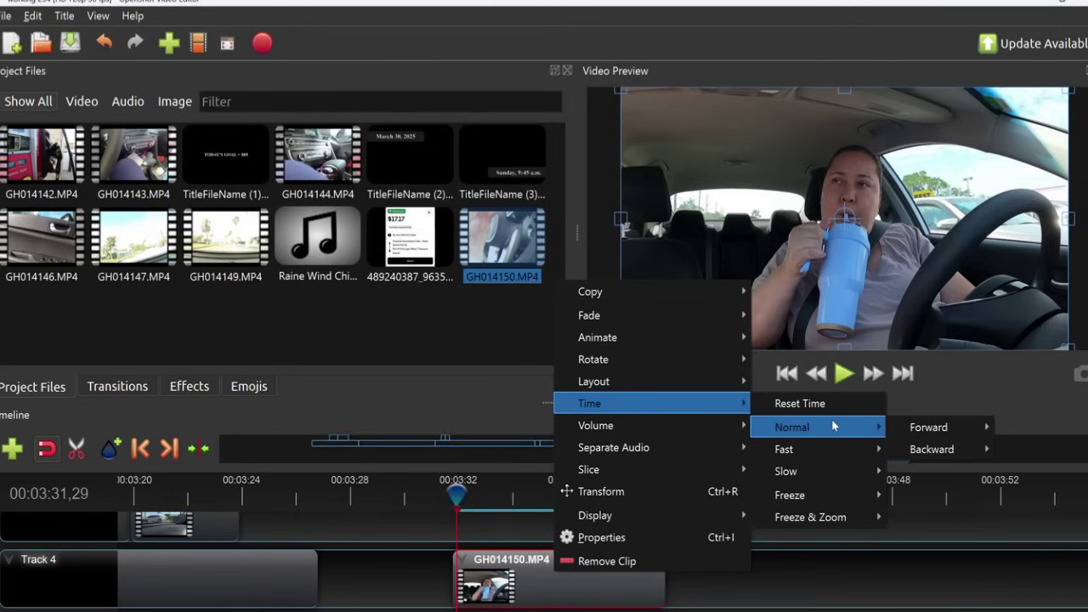
{"action": "mouse_move", "coordinate": [952, 434]}
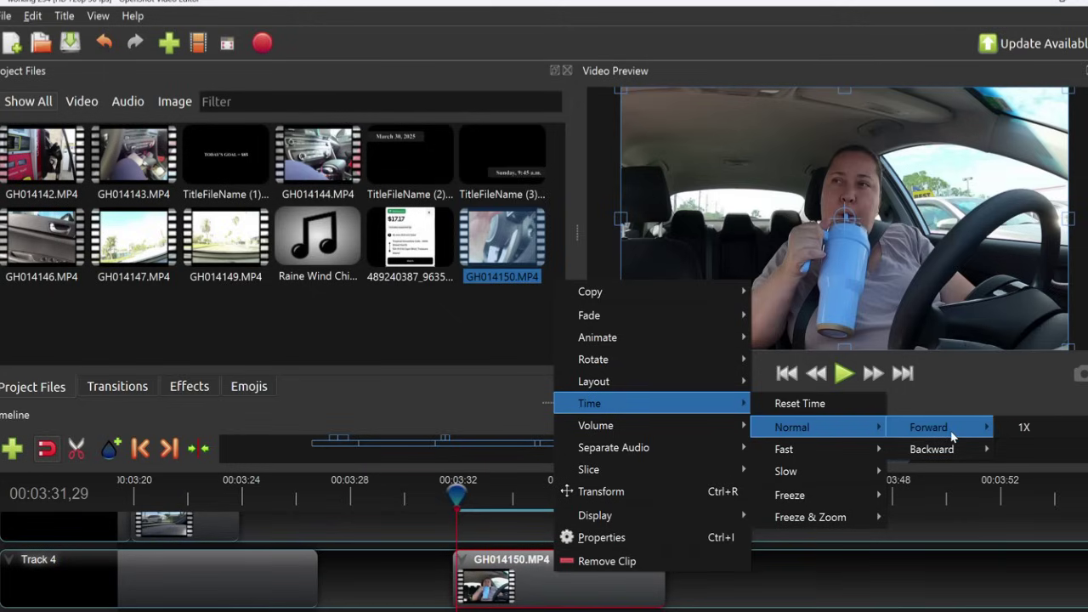
{"action": "mouse_move", "coordinate": [938, 452]}
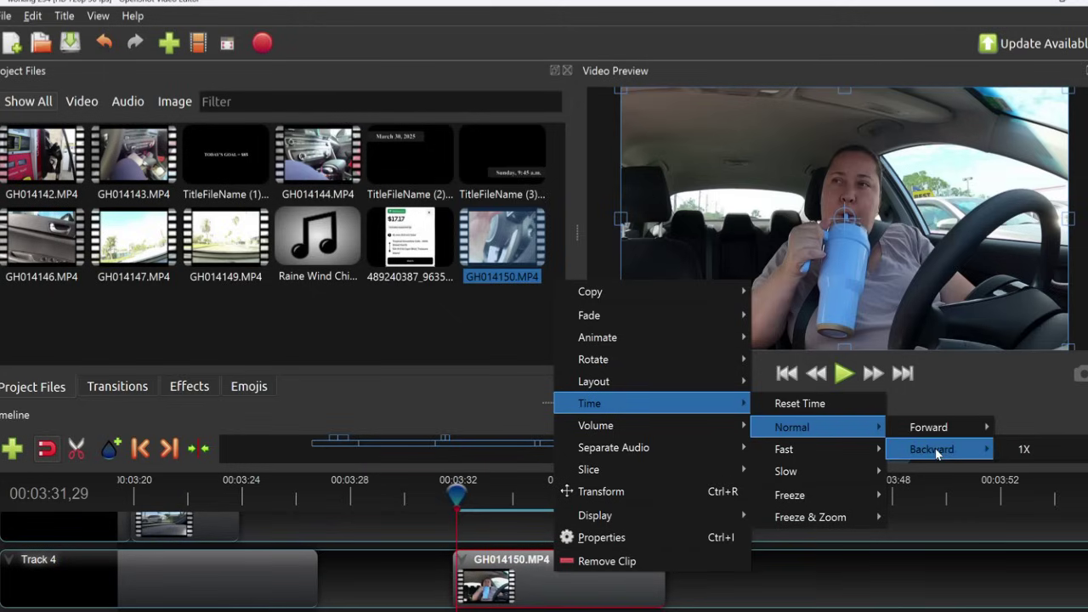
{"action": "left_click", "coordinate": [1028, 451]}
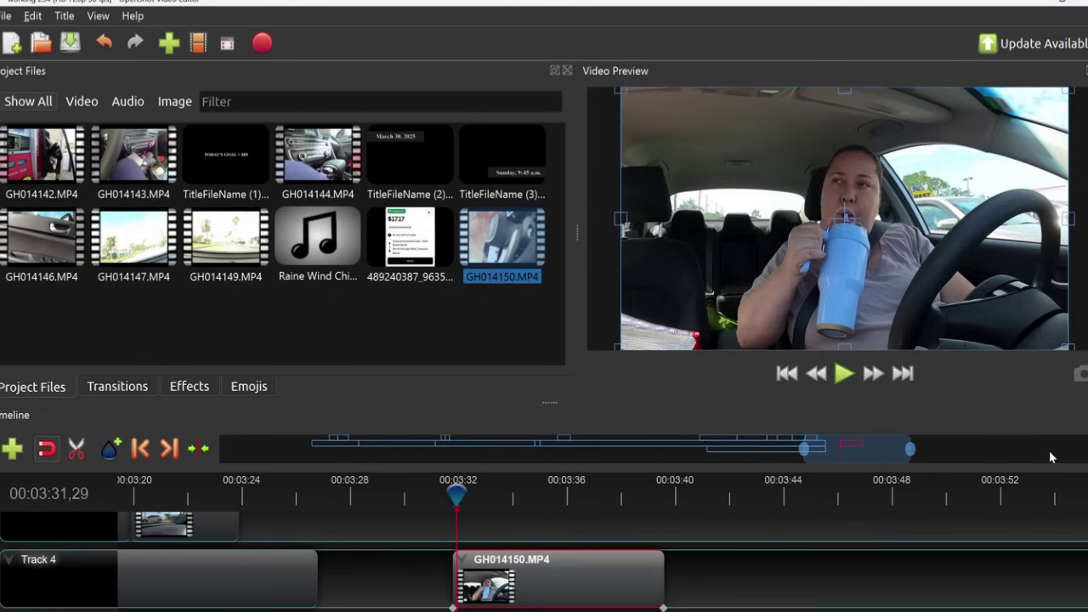
Play the reversed GH014150.MP4 to its end and reset the clip's time.
{"action": "left_click", "coordinate": [845, 376]}
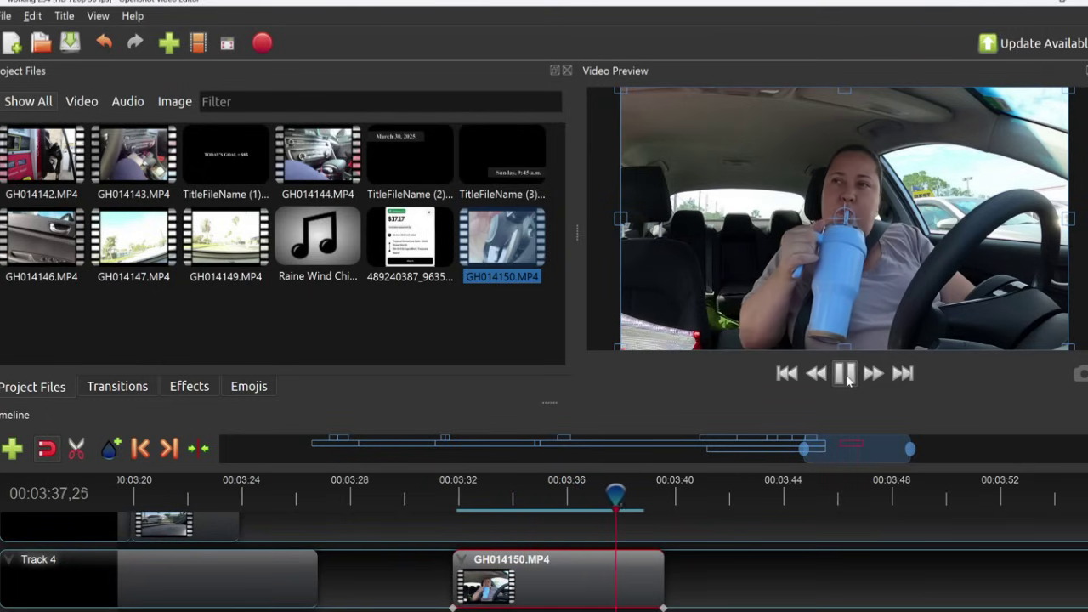
{"action": "left_click", "coordinate": [847, 380]}
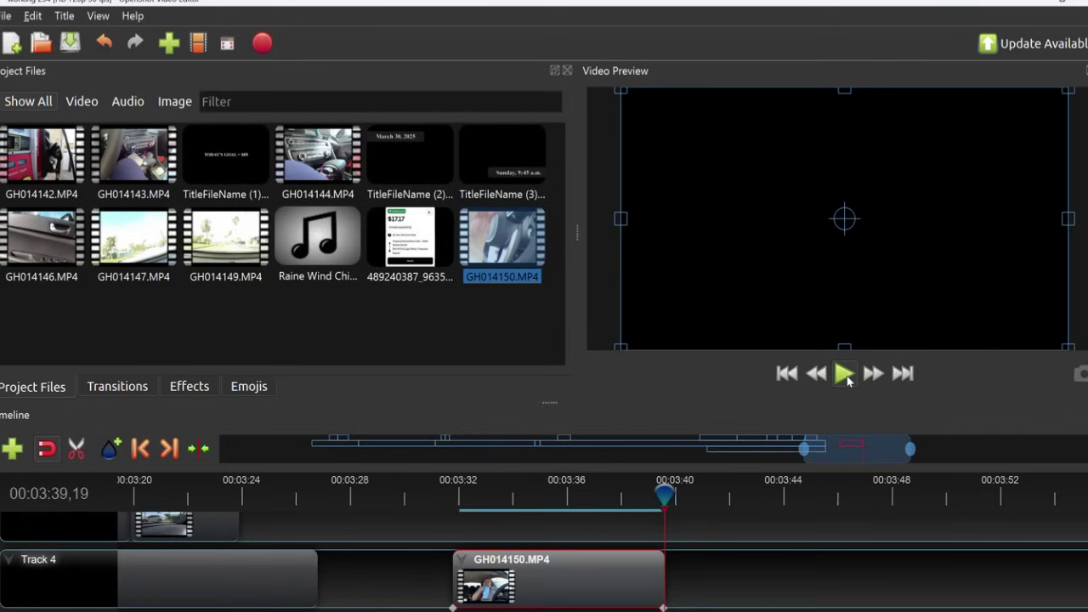
{"action": "right_click", "coordinate": [586, 579]}
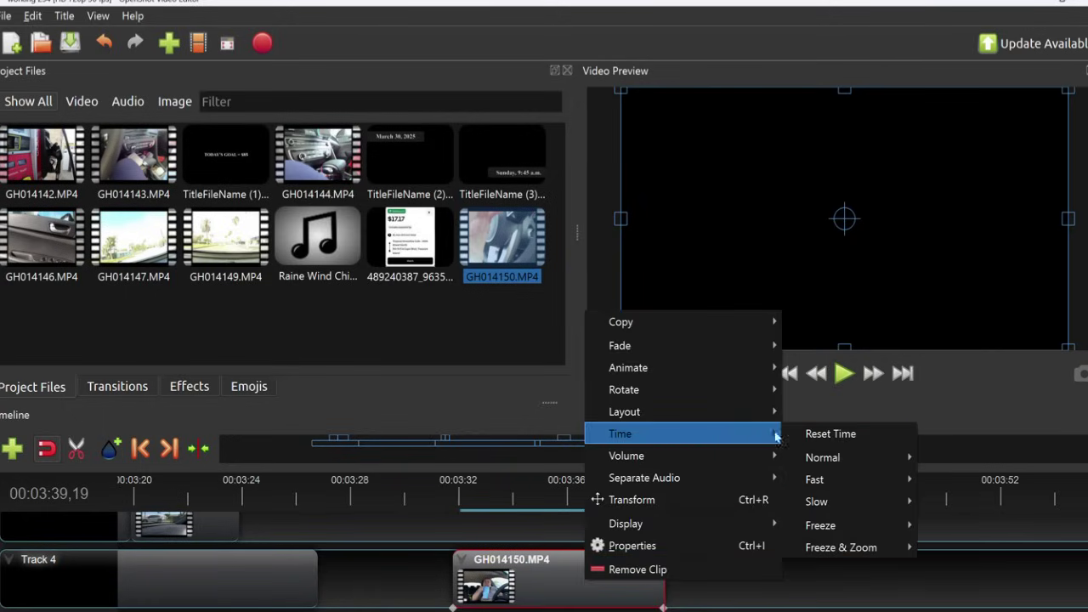
{"action": "left_click", "coordinate": [567, 568]}
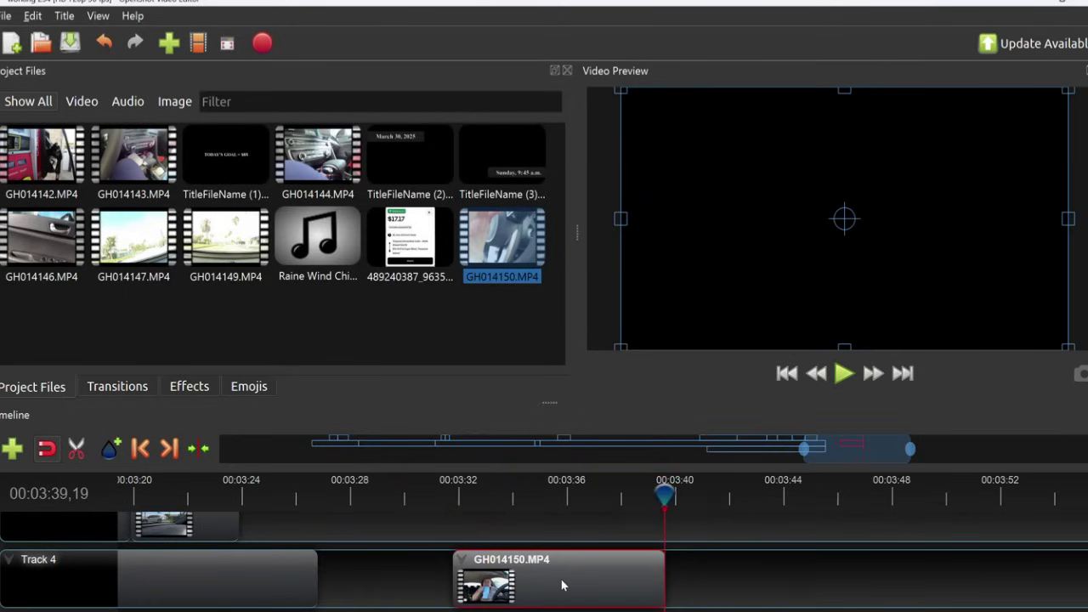
Set the speed of GH014150.MP4 to Fast, Forward, 2X and play the clip from its start.
{"action": "right_click", "coordinate": [562, 580]}
{"action": "mouse_move", "coordinate": [647, 405]}
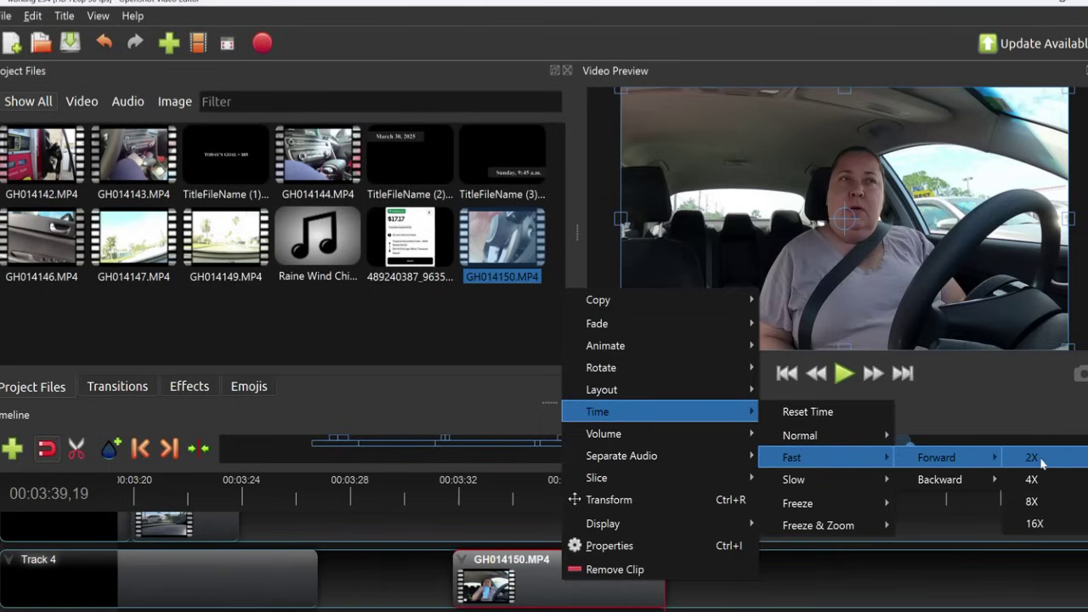
{"action": "left_click", "coordinate": [1039, 457]}
{"action": "left_click_drag", "start_coordinate": [663, 492], "coordinate": [452, 490]}
{"action": "left_click", "coordinate": [845, 382]}
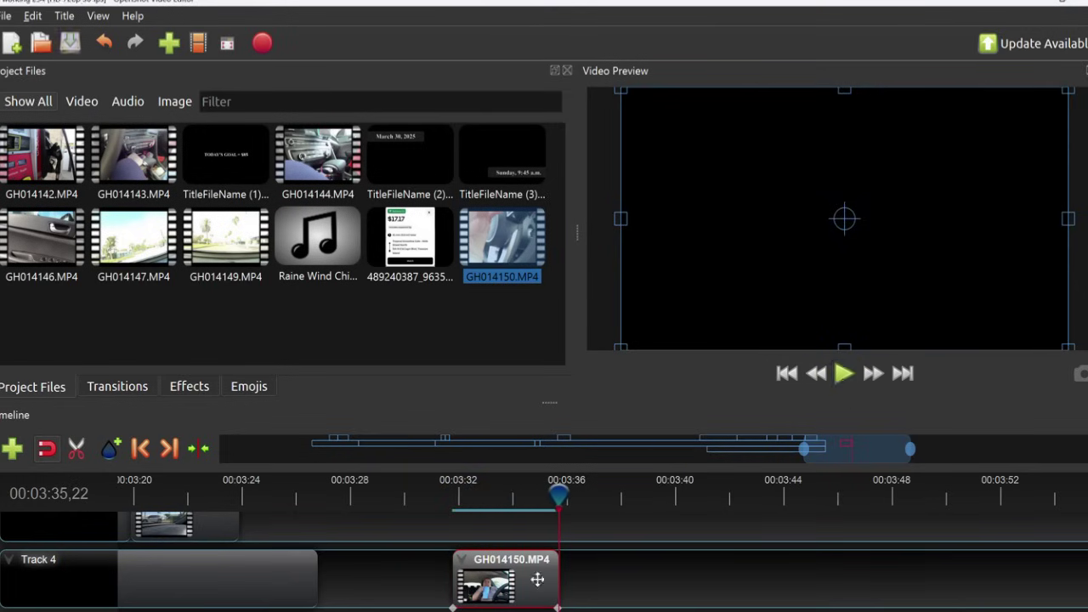
Apply the Fade In (Slow) volume option to the start of GH014150.MP4.
{"action": "right_click", "coordinate": [557, 575]}
{"action": "mouse_move", "coordinate": [667, 429]}
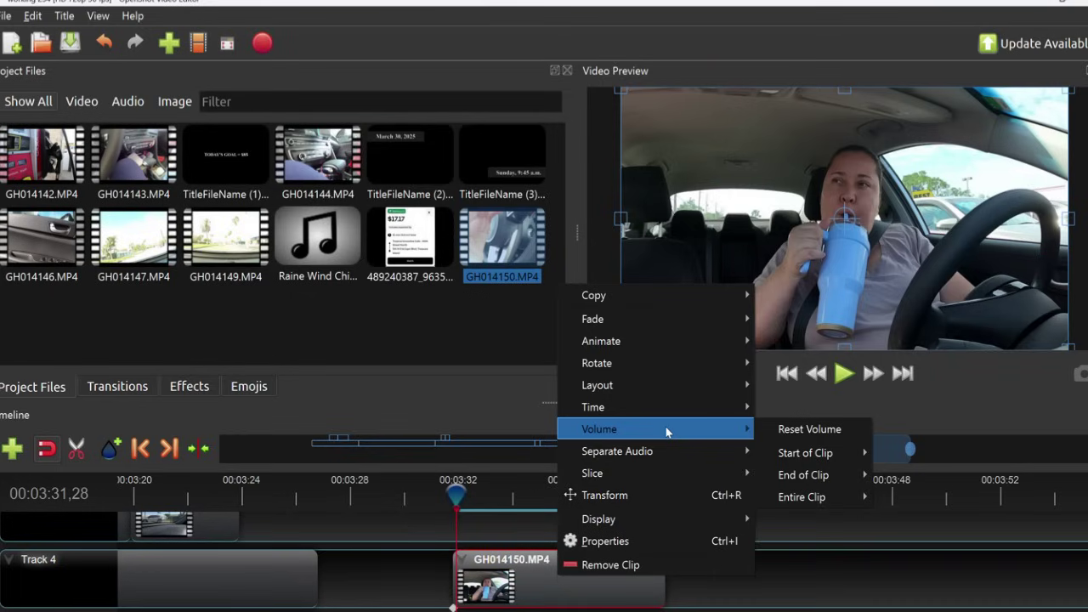
{"action": "mouse_move", "coordinate": [799, 453]}
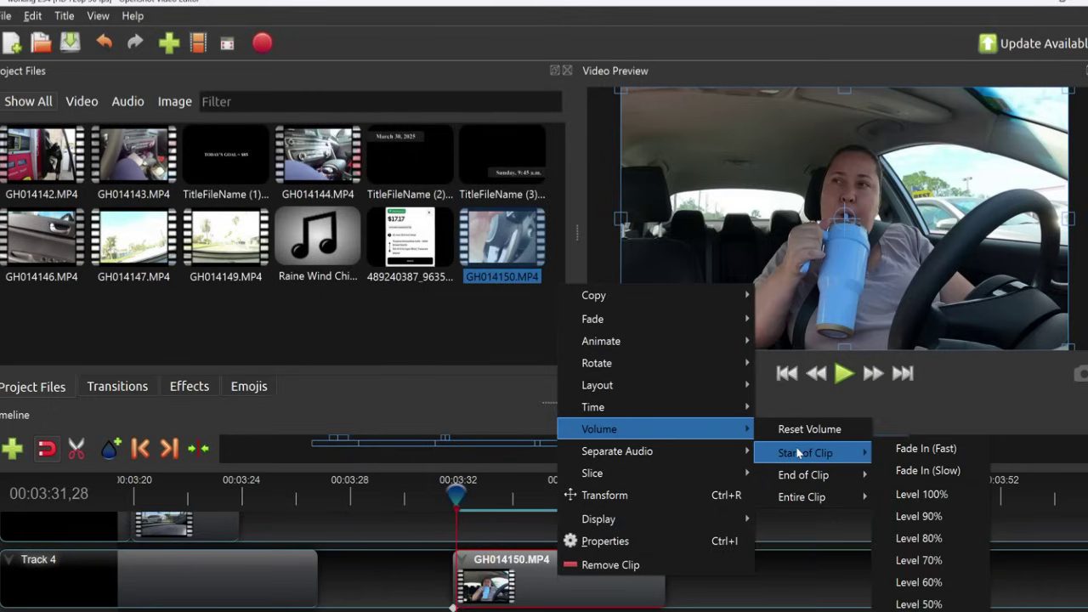
{"action": "left_click", "coordinate": [946, 474]}
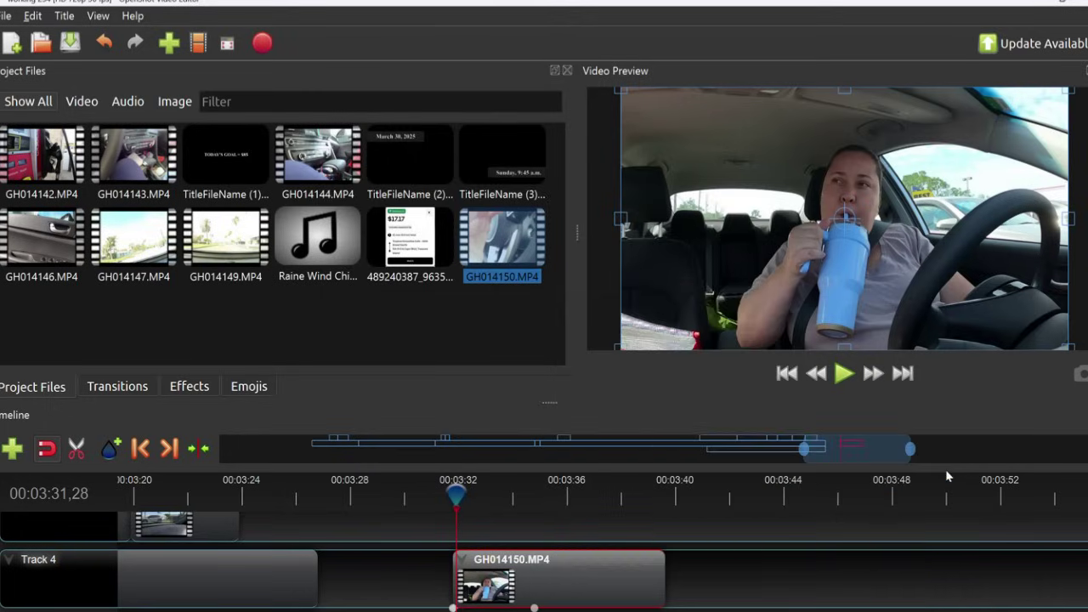
Play GH014150.MP4 from just before its start to hear the volume fade, and return the playhead to the clip's start.
{"action": "left_click_drag", "start_coordinate": [457, 495], "coordinate": [447, 497]}
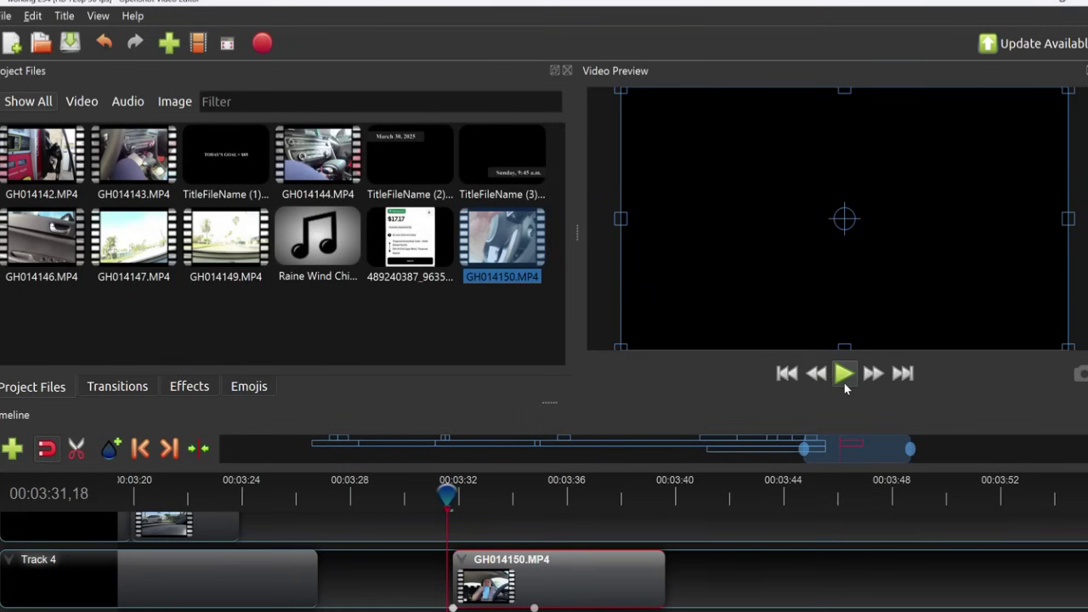
{"action": "left_click", "coordinate": [843, 374]}
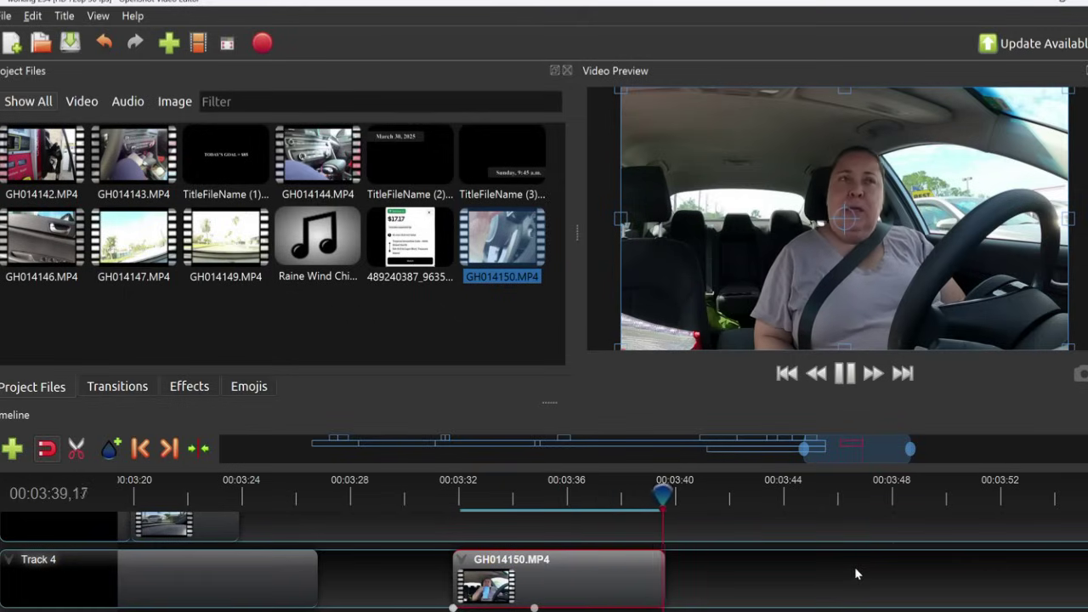
{"action": "left_click_drag", "start_coordinate": [667, 500], "coordinate": [453, 497]}
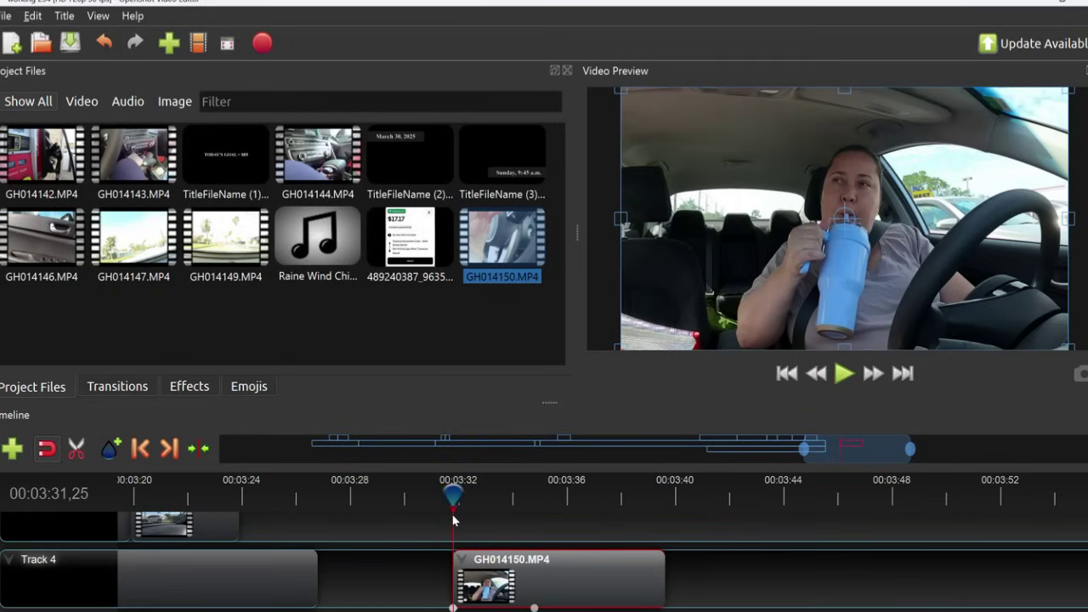
Set the volume of the entire GH014150.MP4 clip to Level 50% and play it through.
{"action": "right_click", "coordinate": [572, 587]}
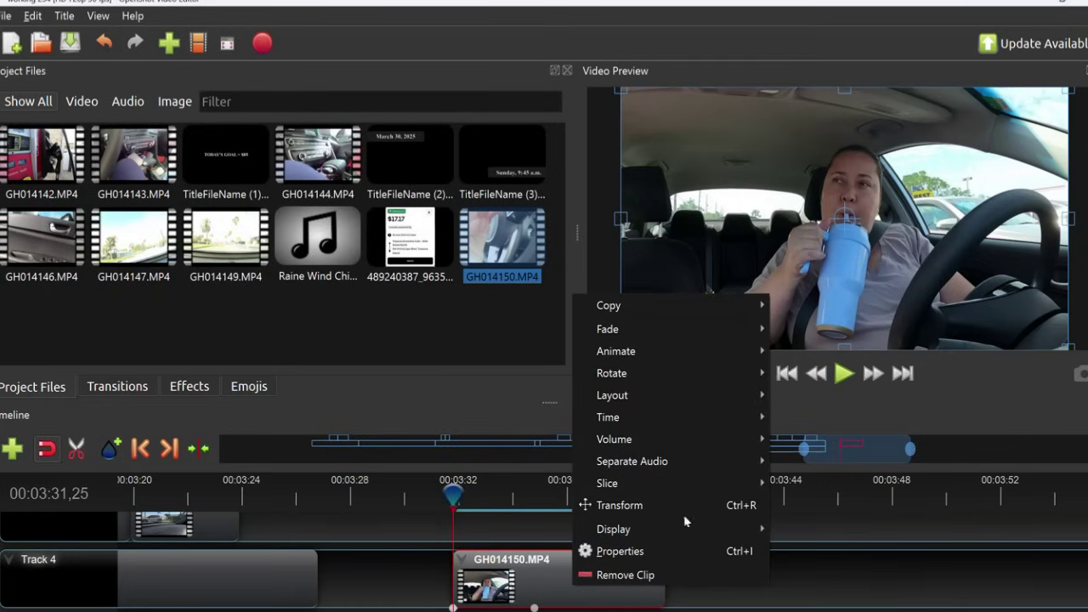
{"action": "mouse_move", "coordinate": [704, 439]}
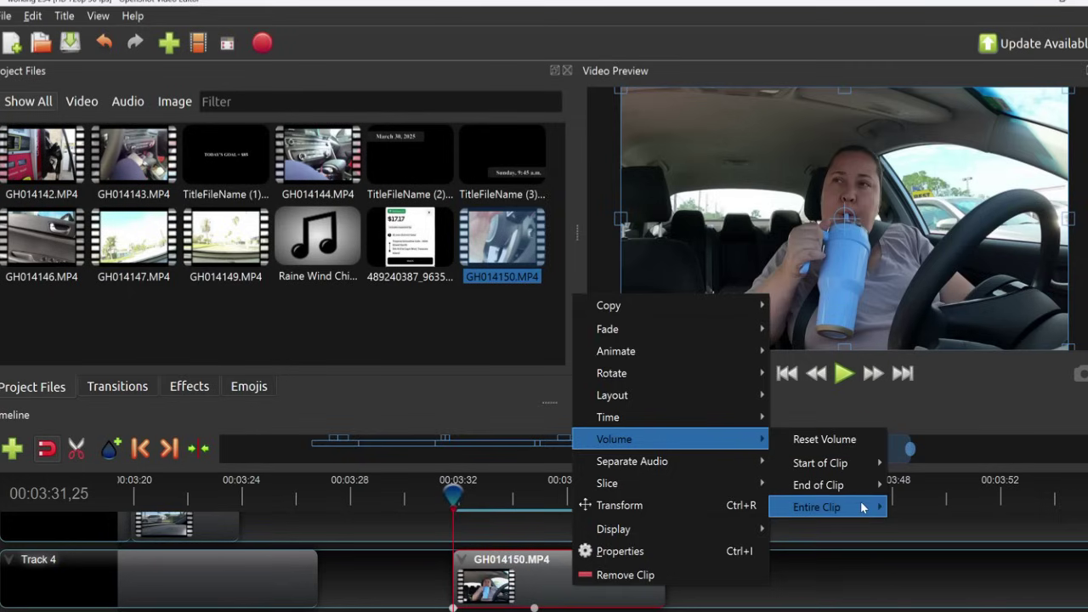
{"action": "mouse_move", "coordinate": [864, 506]}
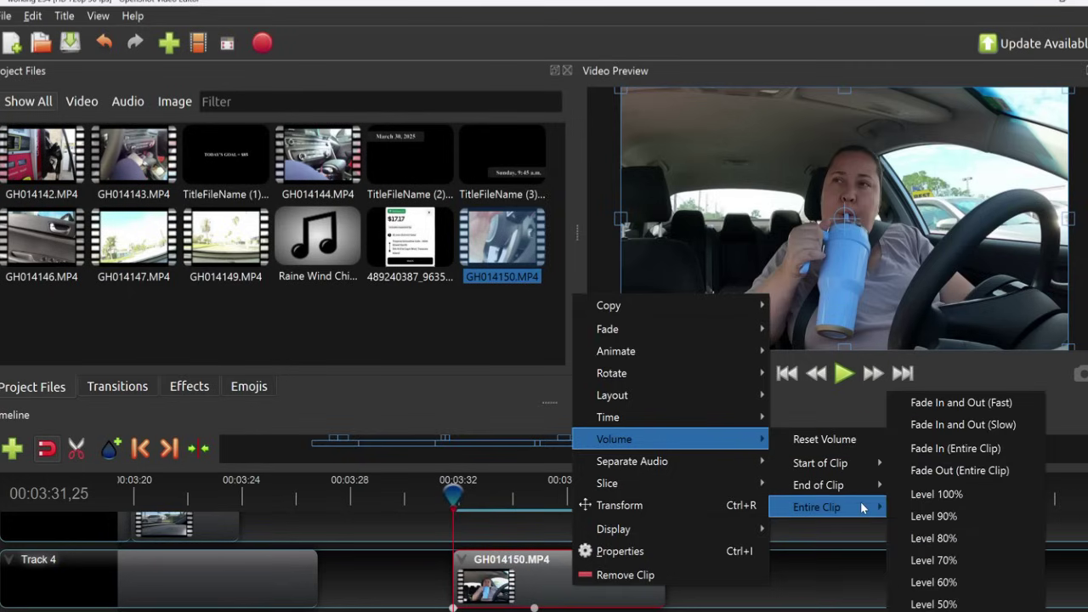
{"action": "left_click", "coordinate": [1001, 604]}
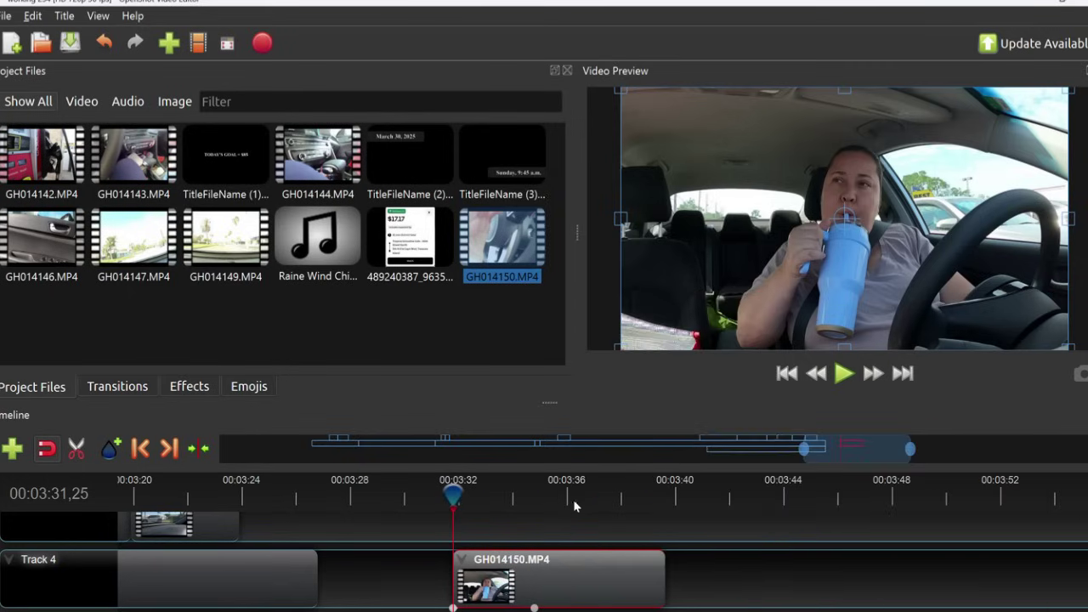
{"action": "left_click", "coordinate": [843, 374]}
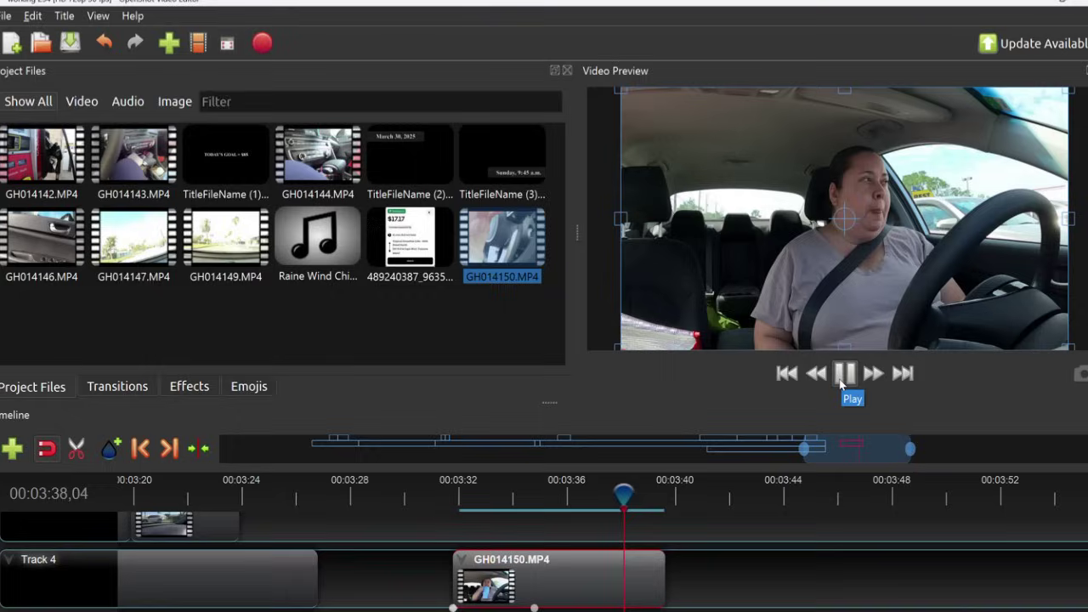
{"action": "left_click", "coordinate": [845, 374]}
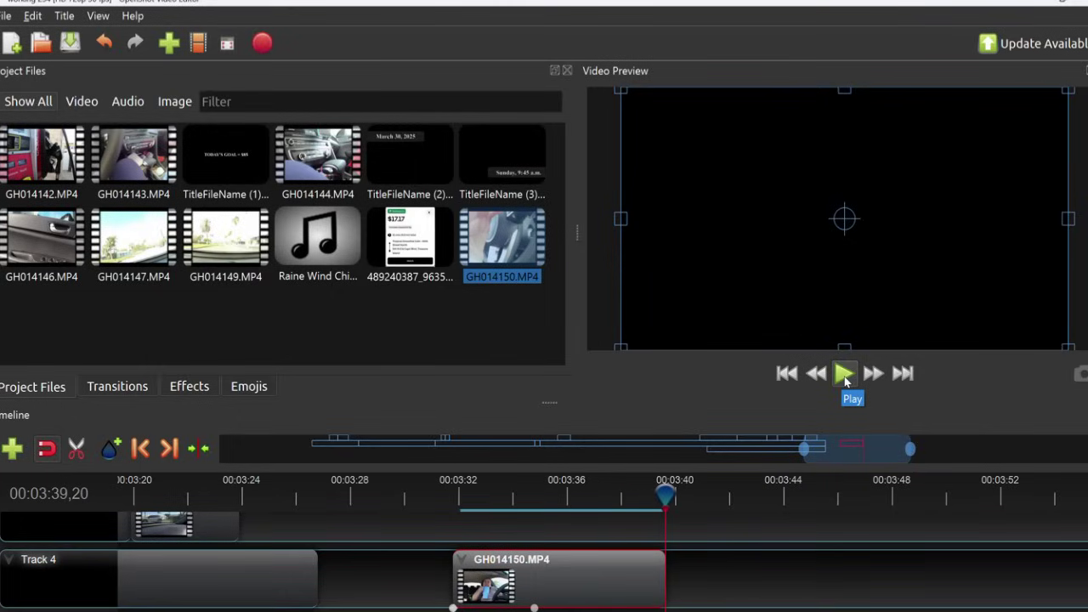
Reset the volume of GH014150.MP4 and return the playhead to the clip's start at 00:03:31,25.
{"action": "right_click", "coordinate": [583, 580]}
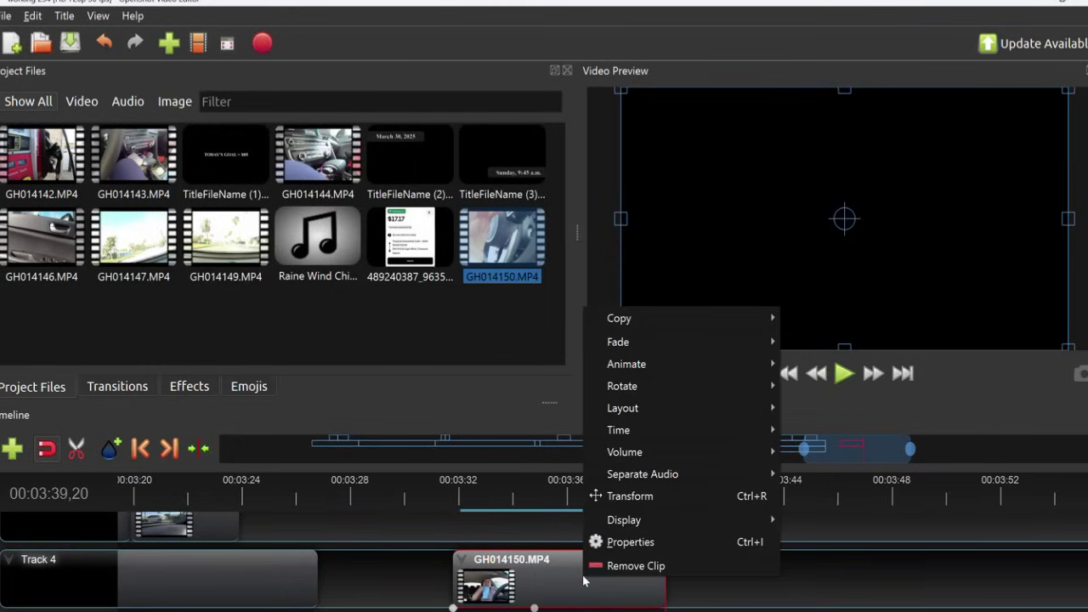
{"action": "mouse_move", "coordinate": [748, 451]}
{"action": "left_click", "coordinate": [809, 452]}
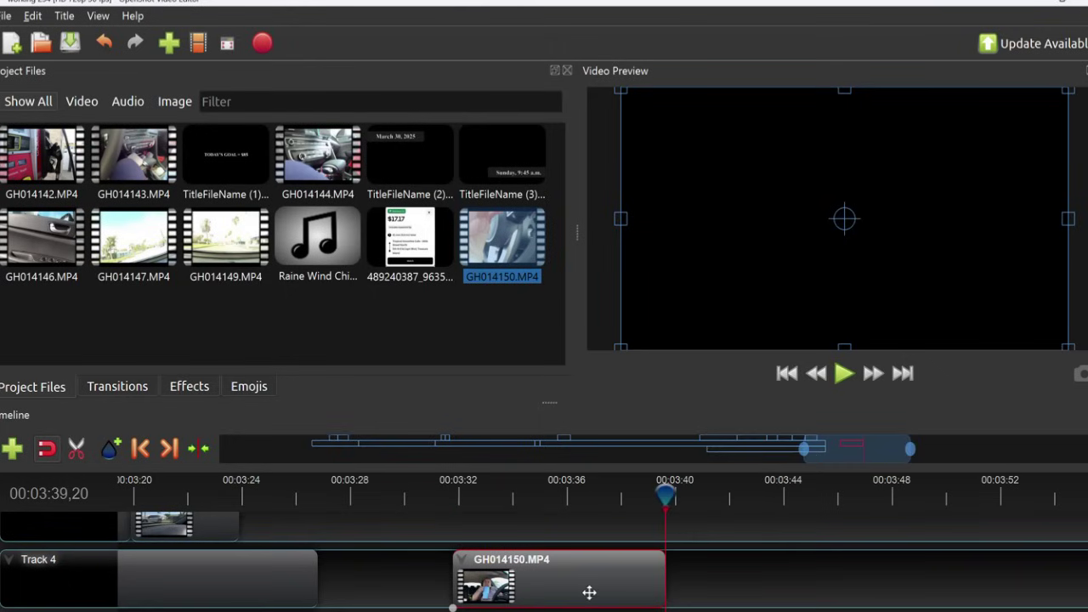
{"action": "right_click", "coordinate": [553, 588]}
{"action": "mouse_move", "coordinate": [646, 460]}
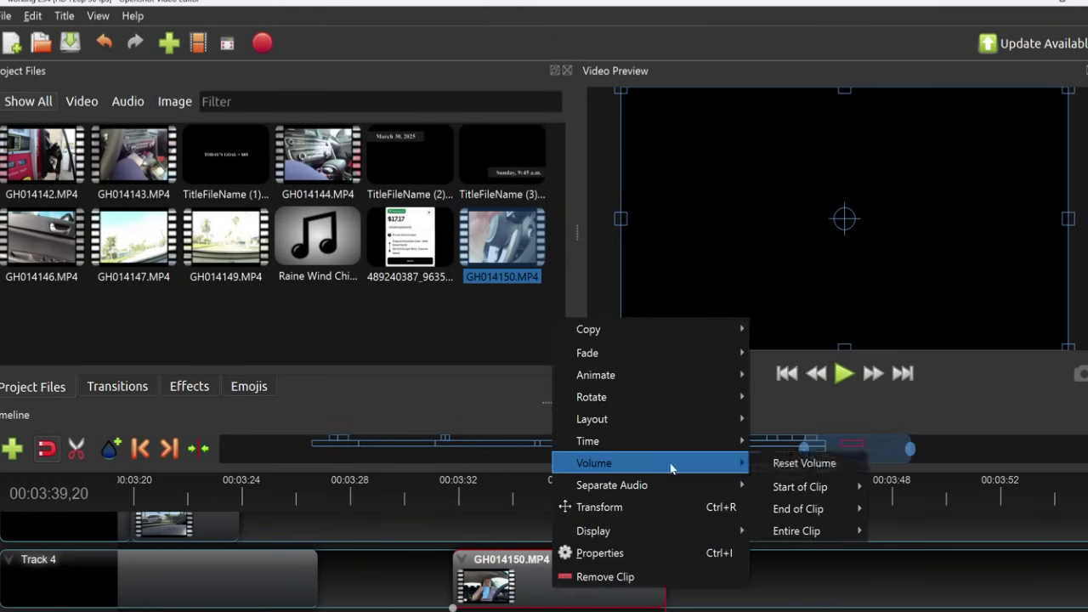
{"action": "left_click", "coordinate": [783, 469]}
{"action": "left_click", "coordinate": [511, 493]}
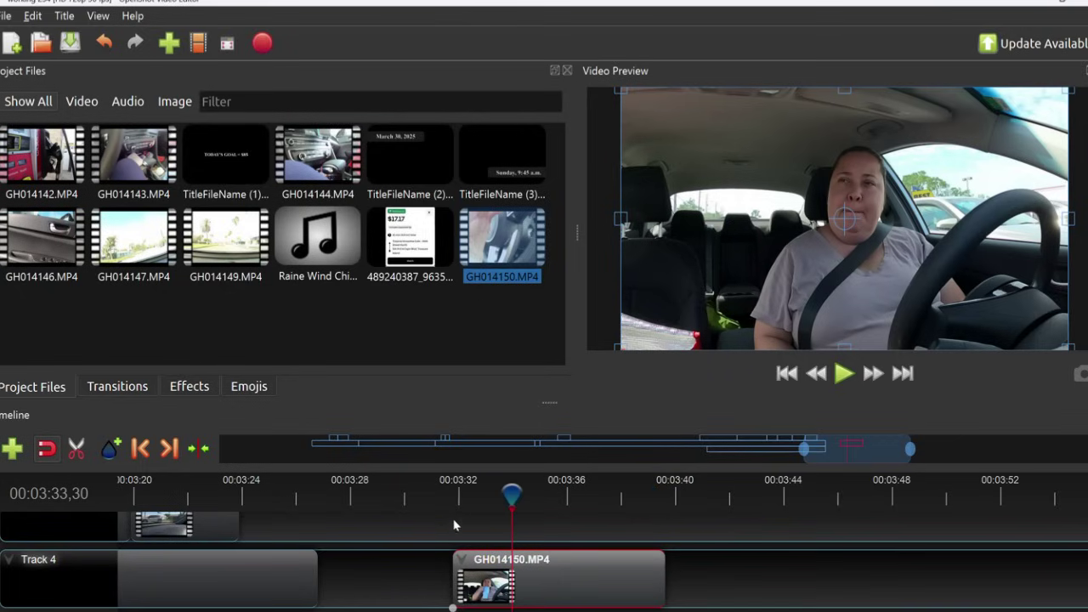
{"action": "left_click", "coordinate": [453, 492]}
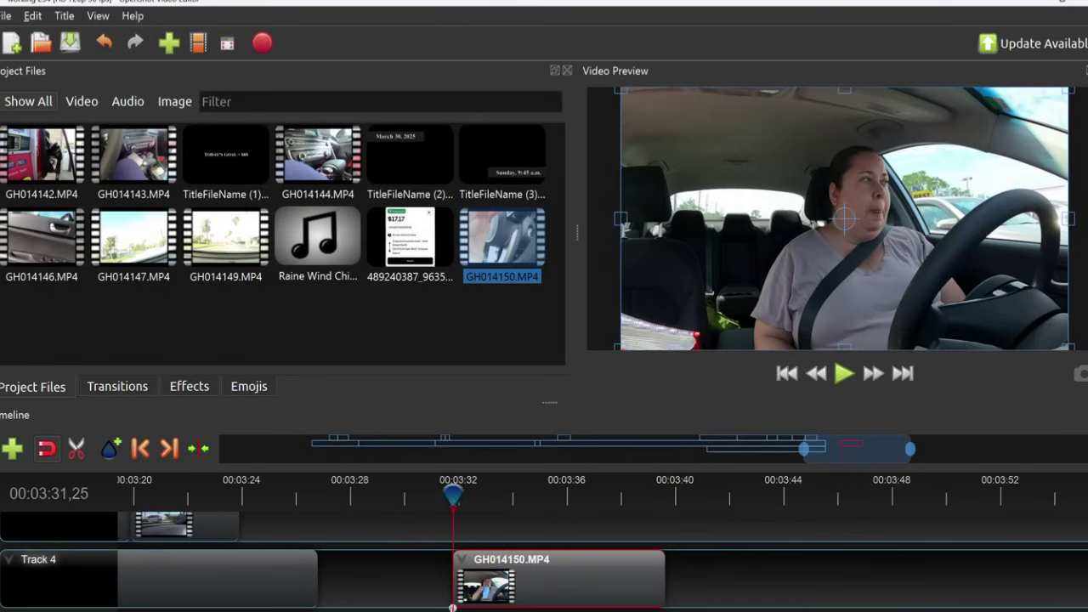
Apply volume Level 50% to the entire GH014150.MP4 clip from its start and play the clip to its end.
{"action": "right_click", "coordinate": [473, 580]}
{"action": "mouse_move", "coordinate": [587, 433]}
{"action": "mouse_move", "coordinate": [738, 500]}
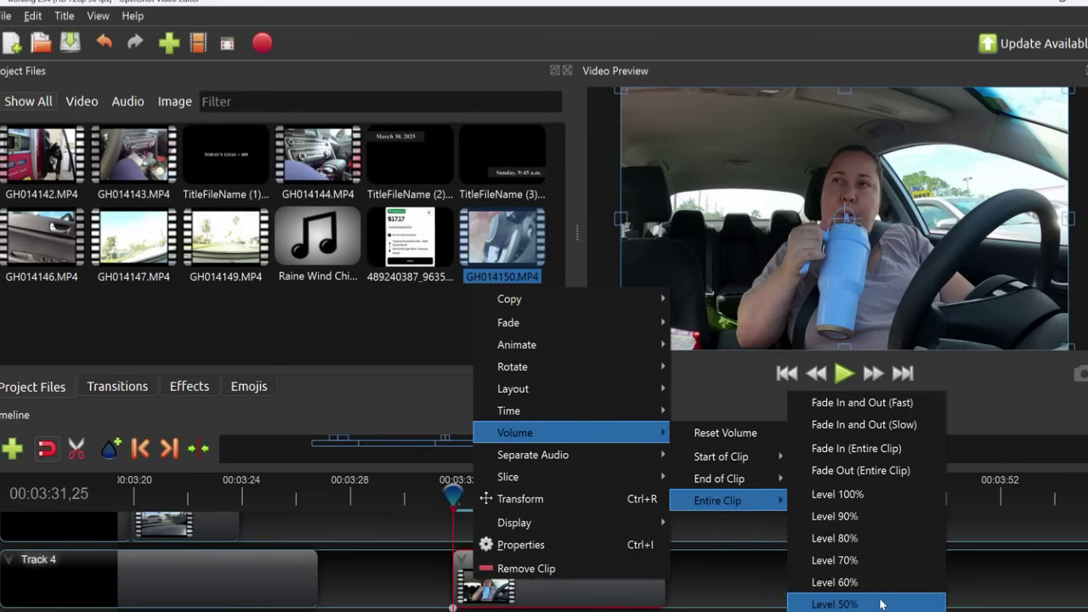
{"action": "left_click", "coordinate": [883, 603]}
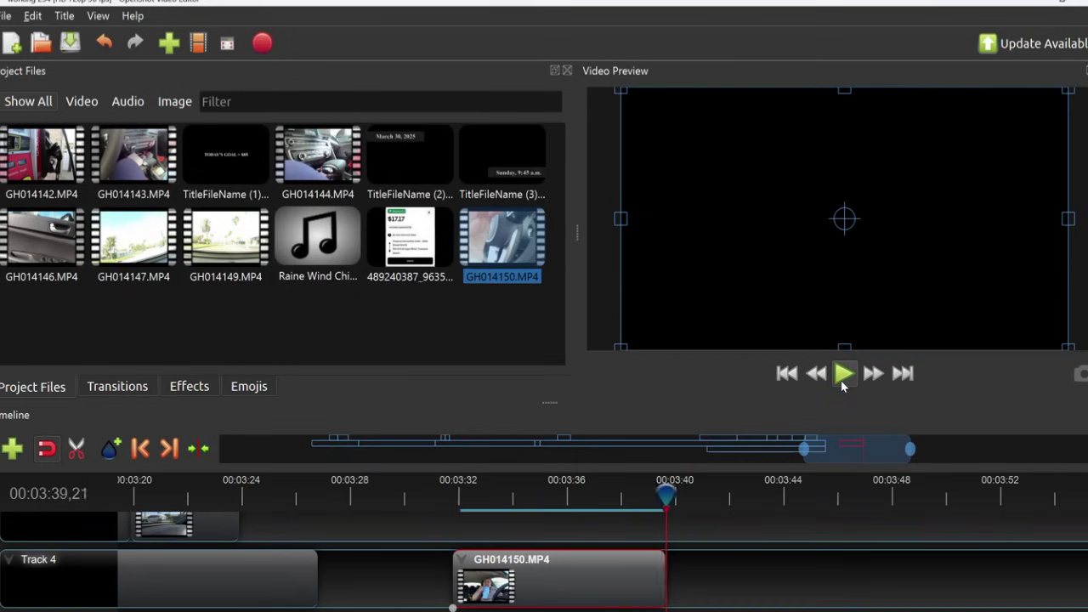
Split GH014150.MP4 on Track 4 at 00:03:35,12 with the Razor Tool.
{"action": "left_click_drag", "start_coordinate": [663, 496], "coordinate": [542, 497]}
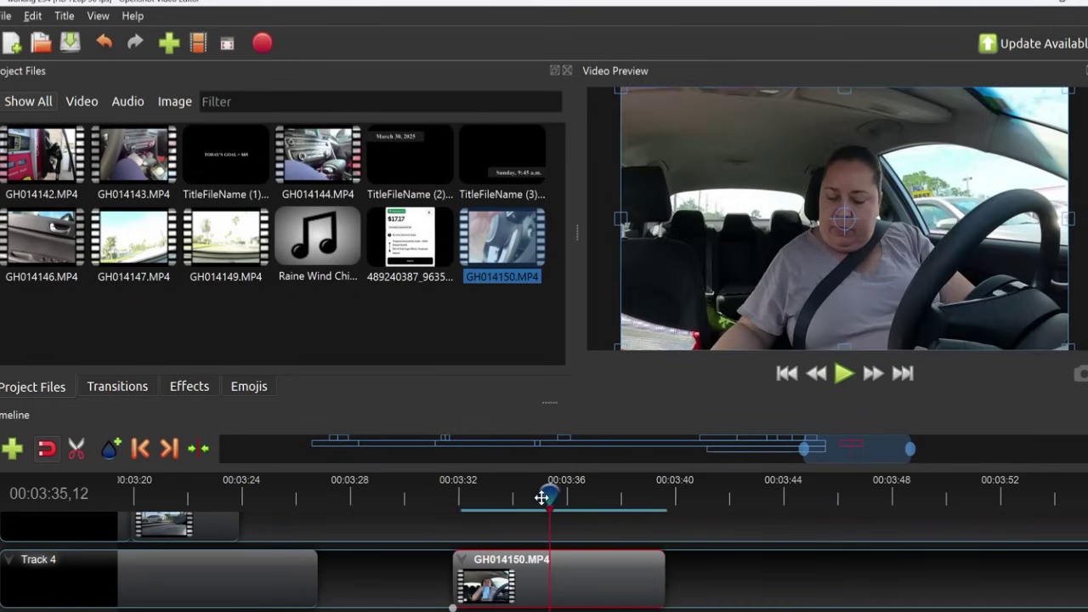
{"action": "left_click", "coordinate": [76, 448]}
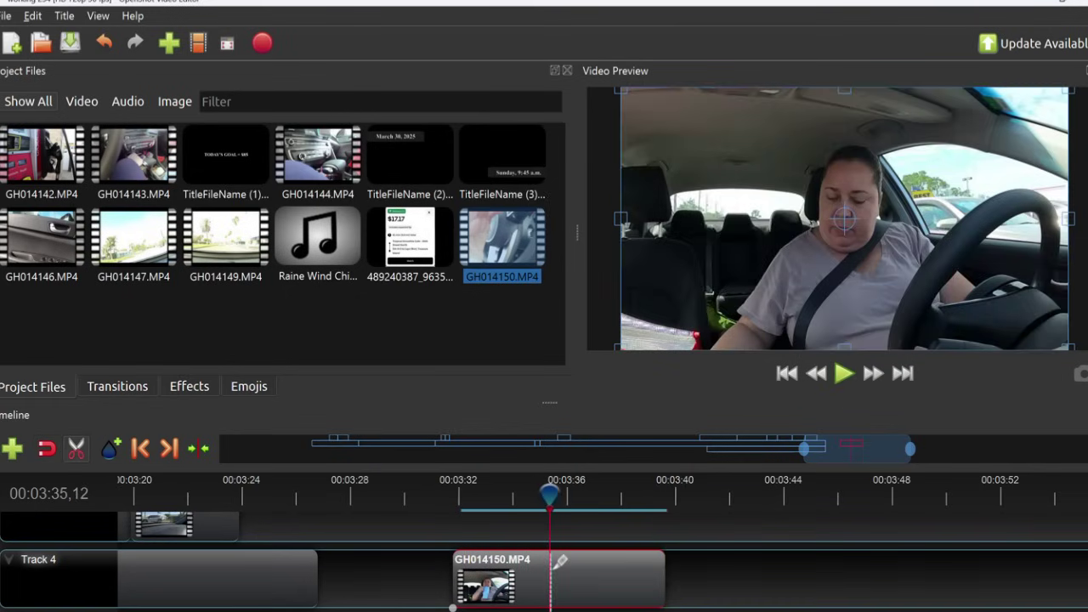
{"action": "left_click", "coordinate": [551, 565]}
{"action": "left_click_drag", "start_coordinate": [552, 493], "coordinate": [536, 493]}
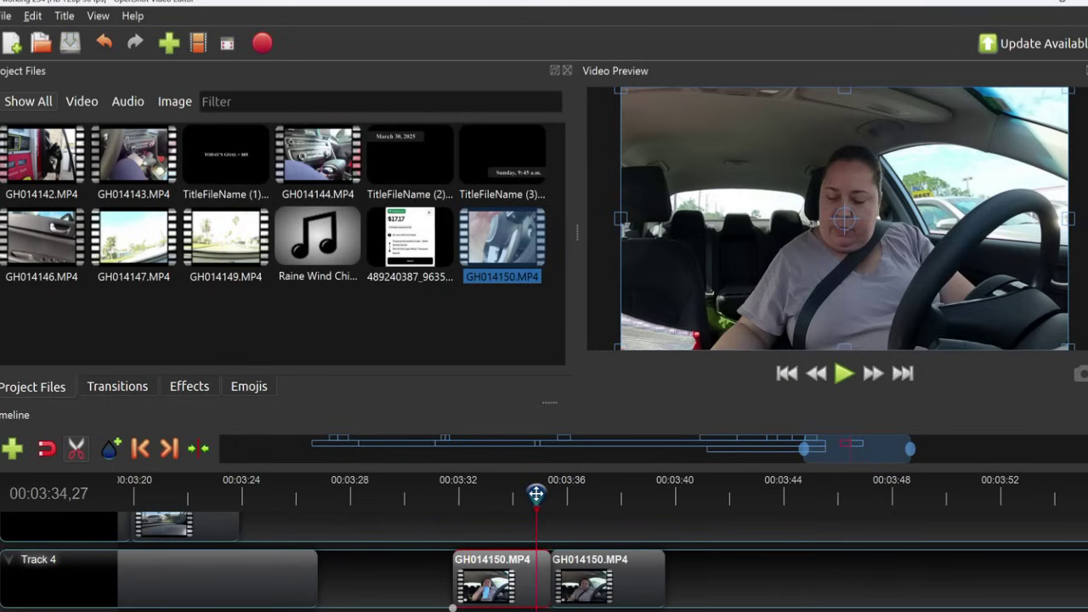
{"action": "left_click", "coordinate": [76, 451]}
Set the entire-clip volume of the first GH014150.MP4 segment to Level 50%.
{"action": "right_click", "coordinate": [491, 583]}
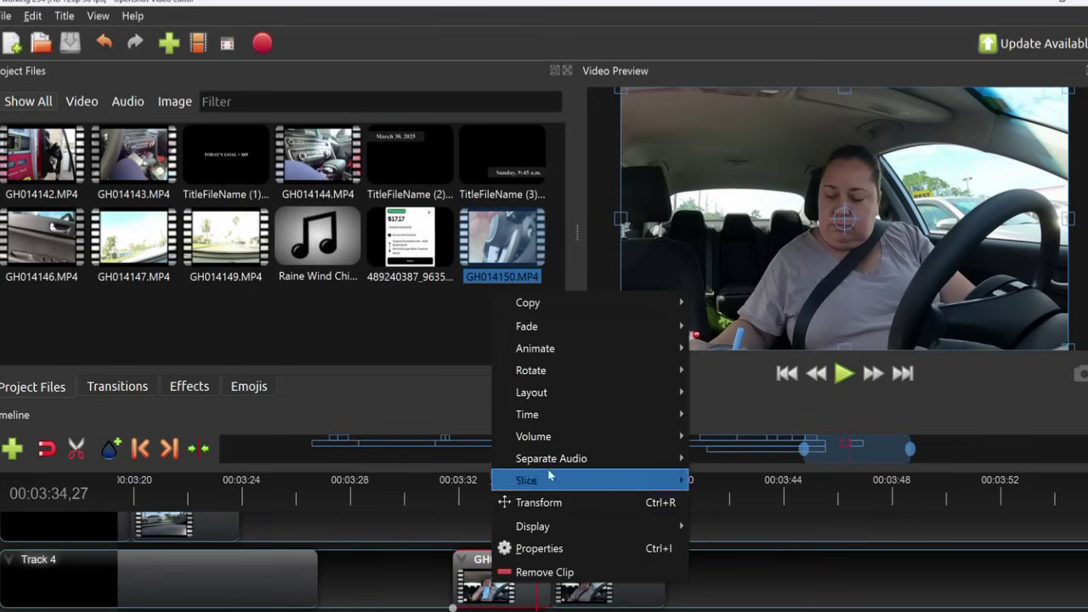
{"action": "mouse_move", "coordinate": [626, 436]}
{"action": "mouse_move", "coordinate": [784, 514]}
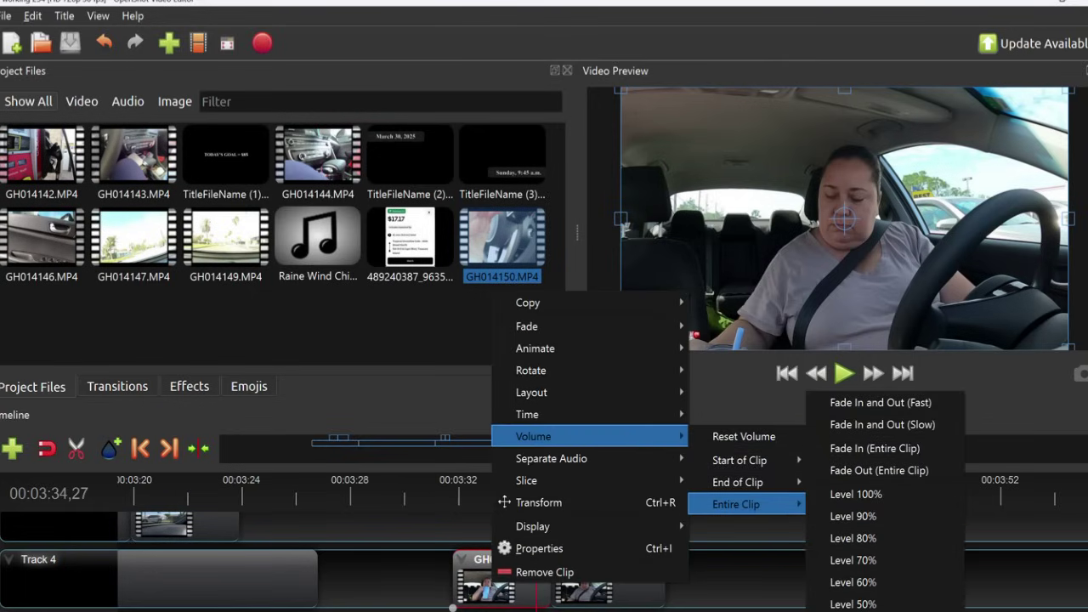
{"action": "left_click", "coordinate": [884, 601]}
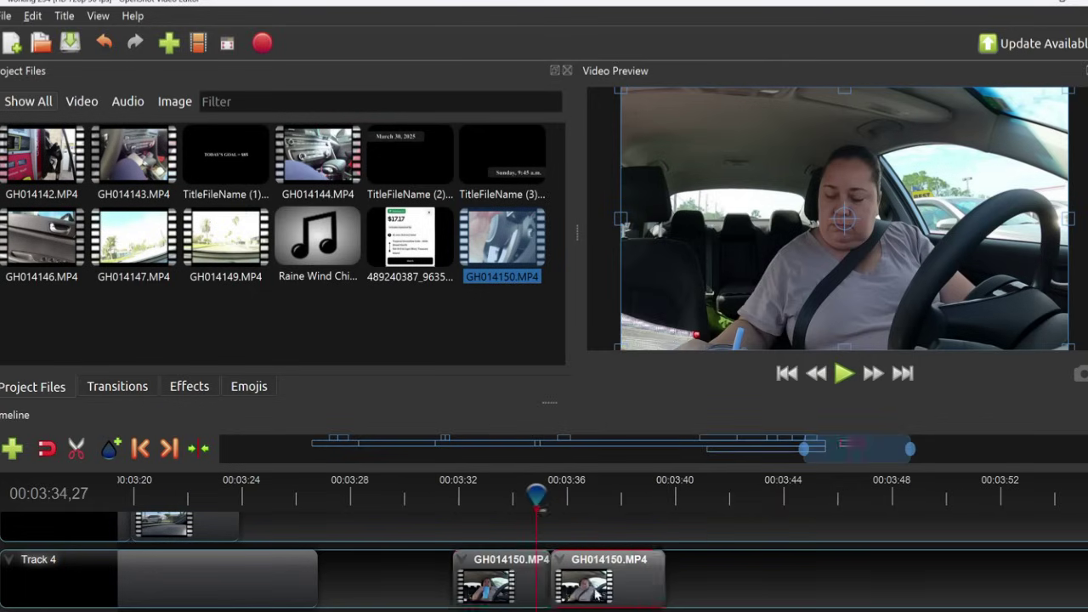
Set the entire-clip volume of the second GH014150.MP4 segment to Level 100%.
{"action": "right_click", "coordinate": [597, 590]}
{"action": "mouse_move", "coordinate": [653, 467]}
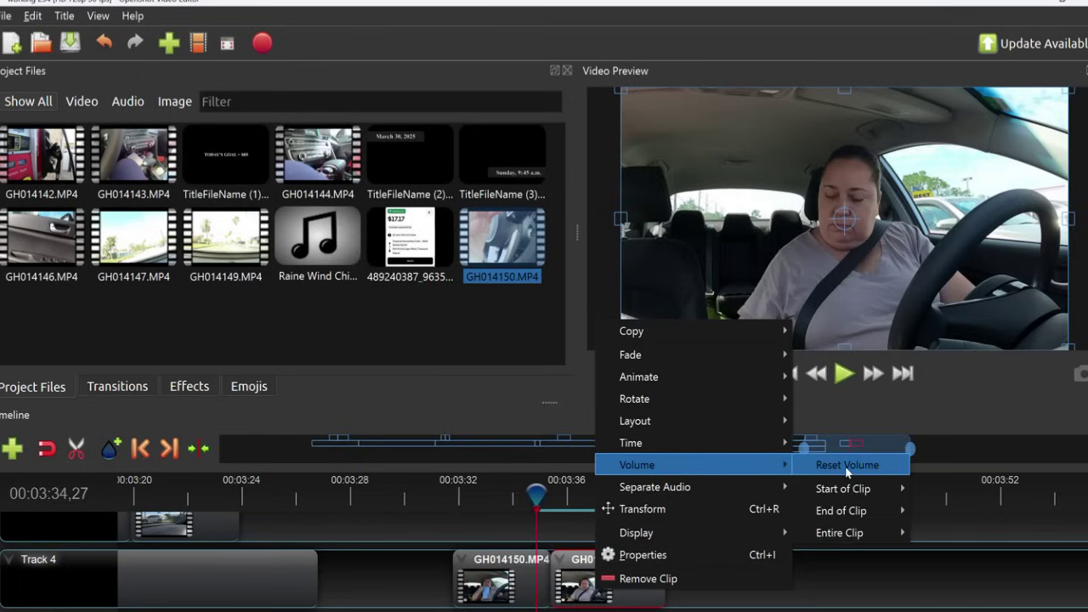
{"action": "mouse_move", "coordinate": [893, 533]}
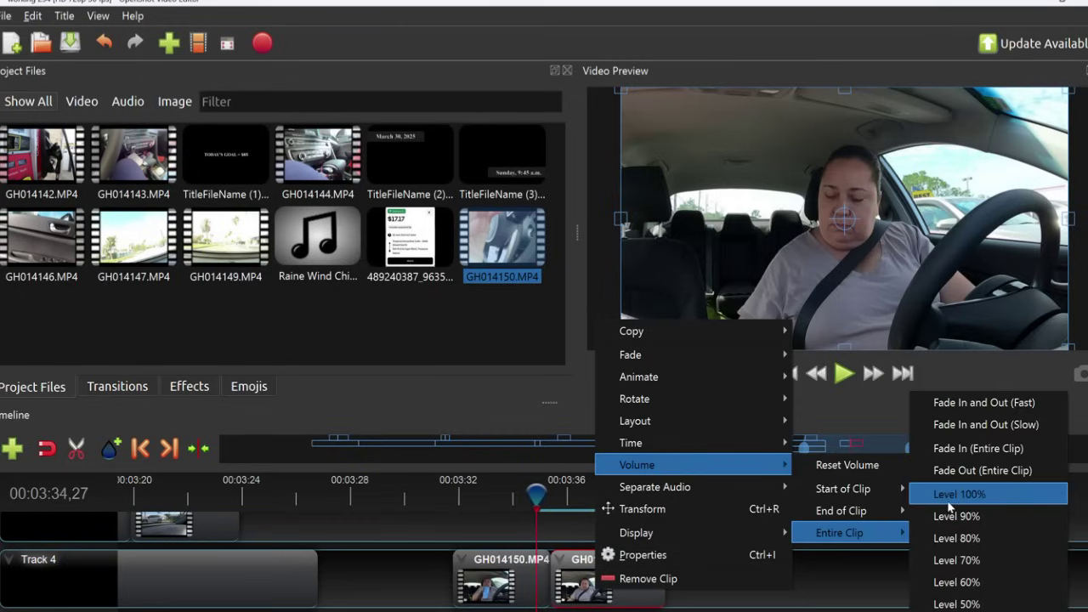
{"action": "left_click", "coordinate": [949, 502]}
Play both GH014150.MP4 segments to compare their volume, and return the playhead to just before the first segment.
{"action": "left_click_drag", "start_coordinate": [534, 498], "coordinate": [449, 504]}
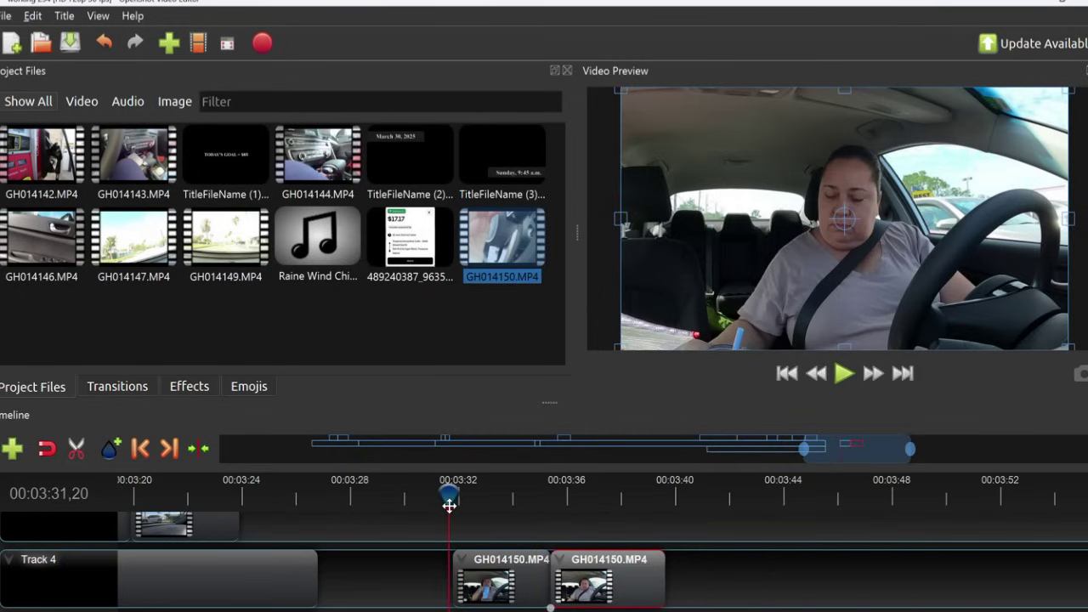
{"action": "key", "text": "space"}
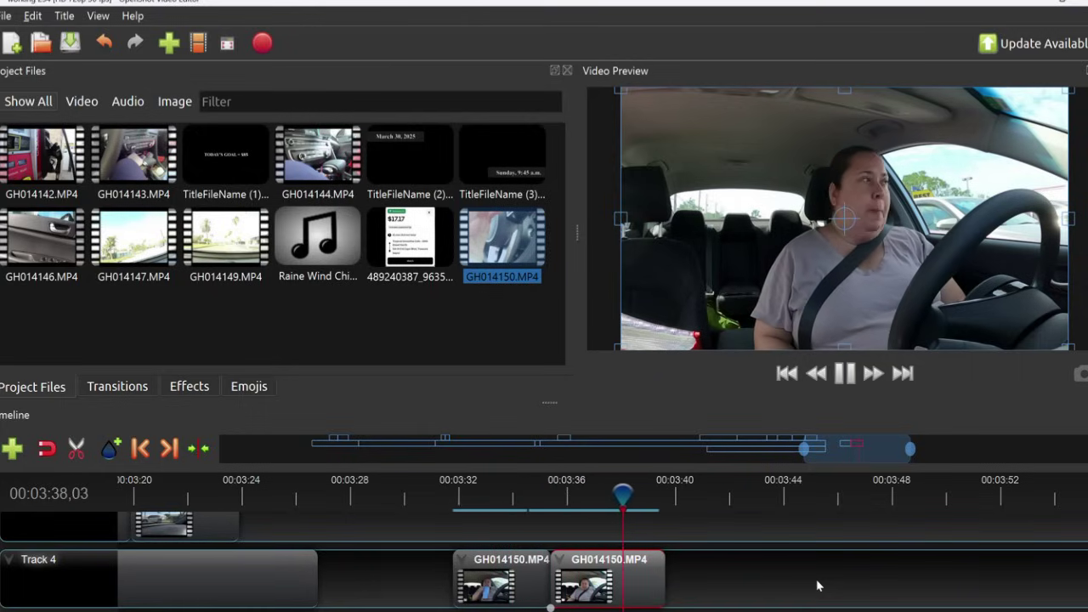
{"action": "left_click", "coordinate": [844, 372]}
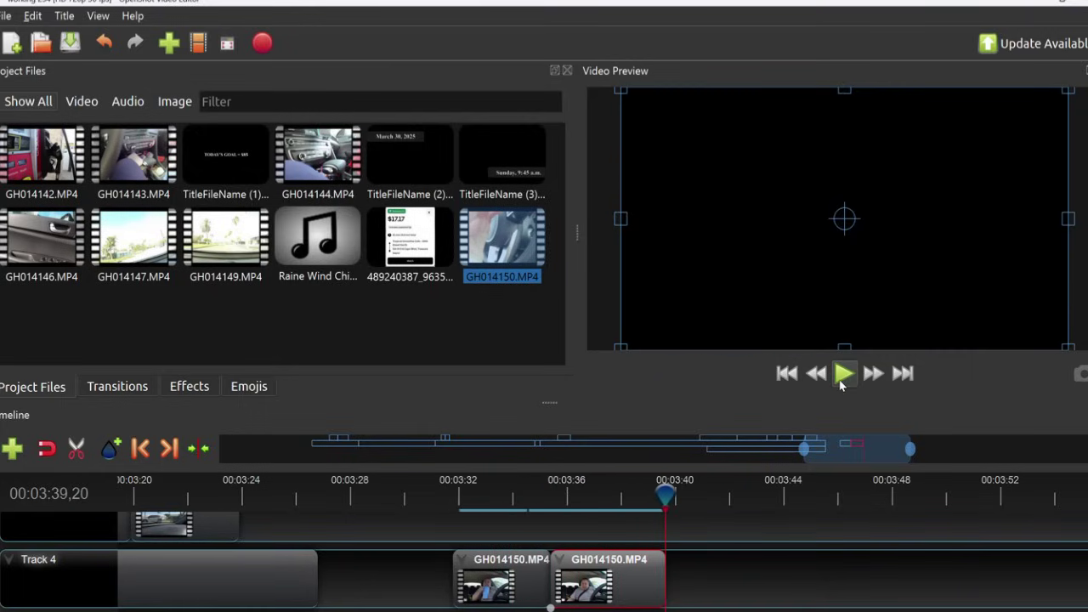
{"action": "left_click_drag", "start_coordinate": [668, 495], "coordinate": [449, 502]}
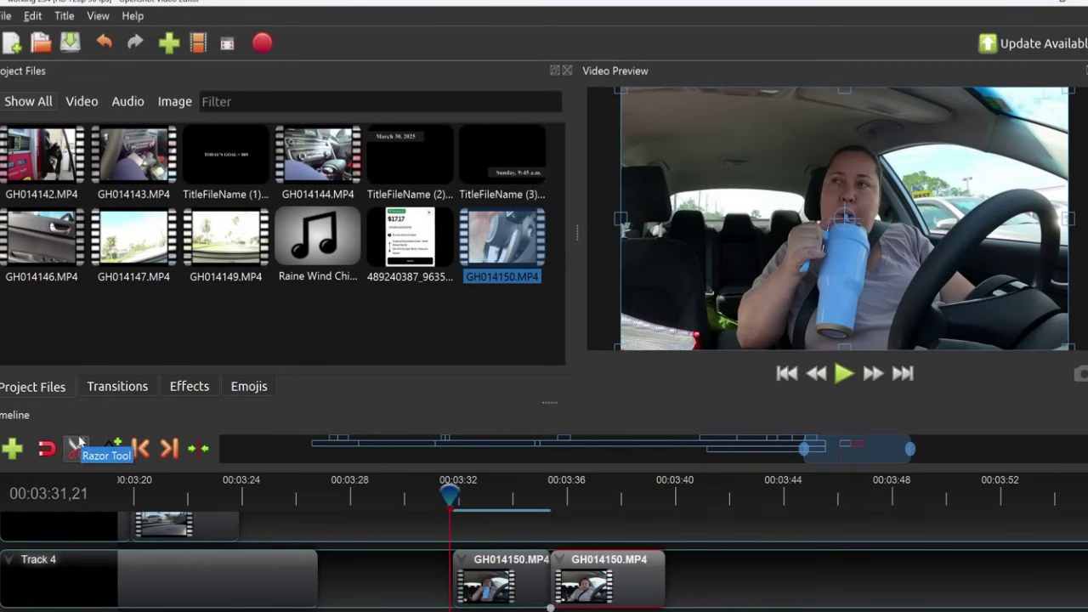
Undo the segment volume changes and the split of GH014150.MP4, and place the playhead at the clip's start.
{"action": "left_click", "coordinate": [103, 46]}
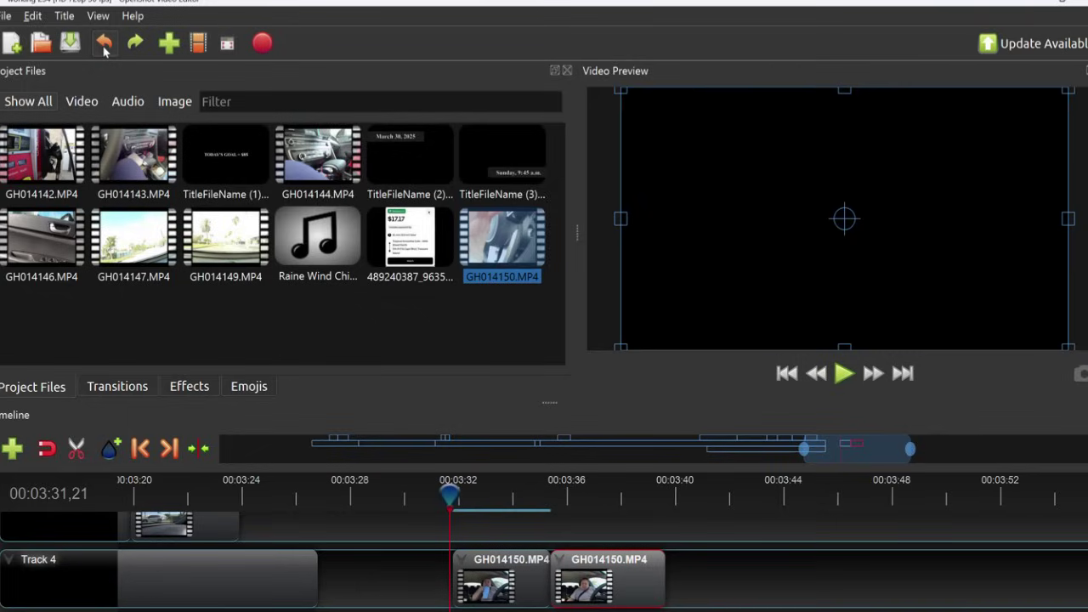
{"action": "left_click", "coordinate": [104, 51]}
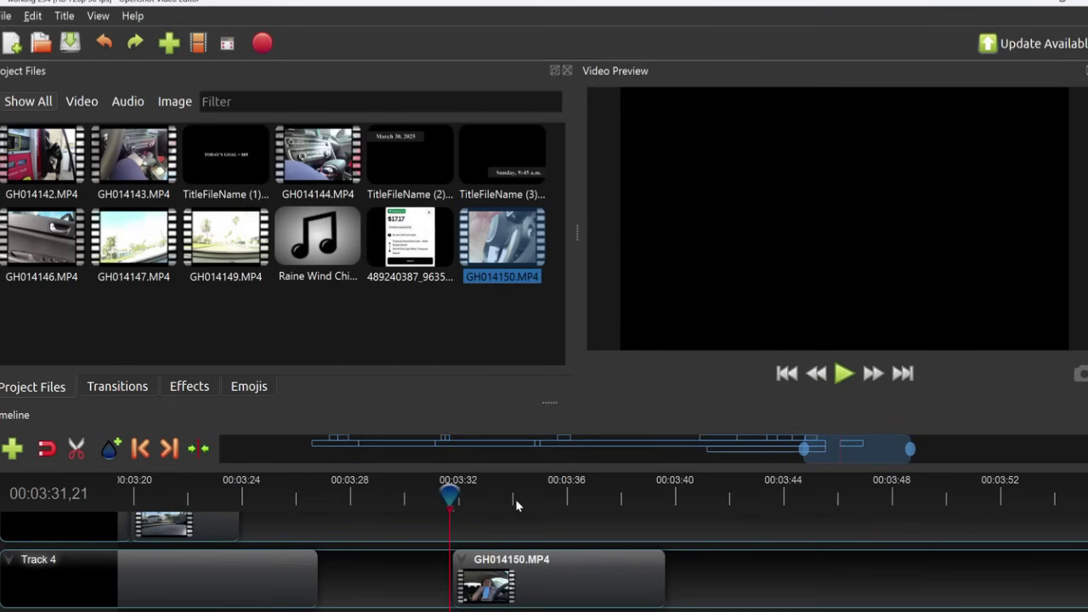
{"action": "left_click", "coordinate": [452, 492]}
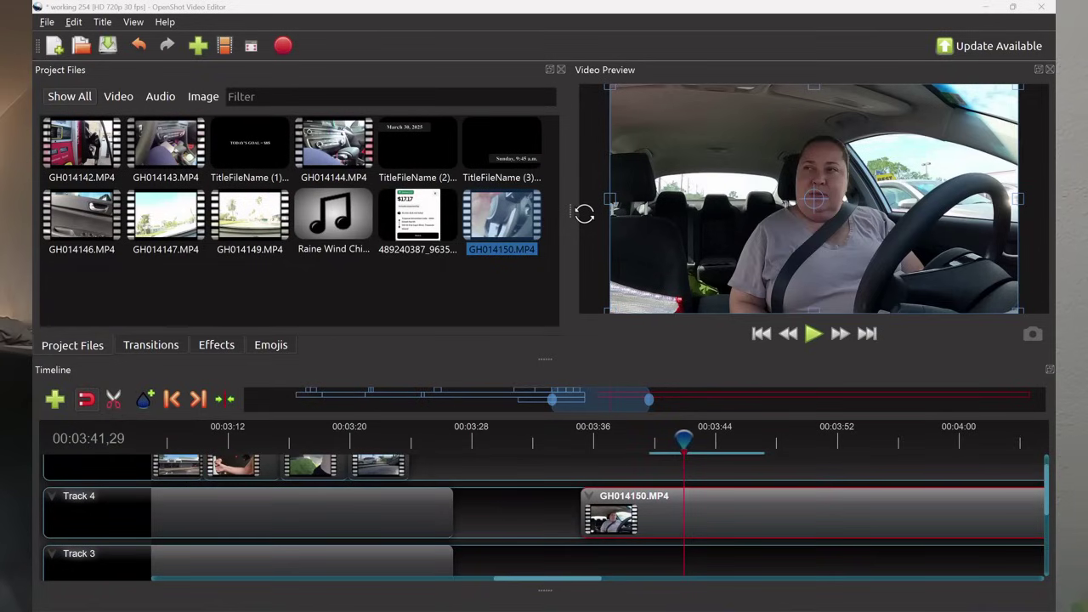
Move GH014150.MP4 on Track 4 to start at the playhead at 00:03:30,24 and play part of it.
{"action": "left_click_drag", "start_coordinate": [683, 440], "coordinate": [513, 438]}
{"action": "left_click_drag", "start_coordinate": [624, 507], "coordinate": [556, 508]}
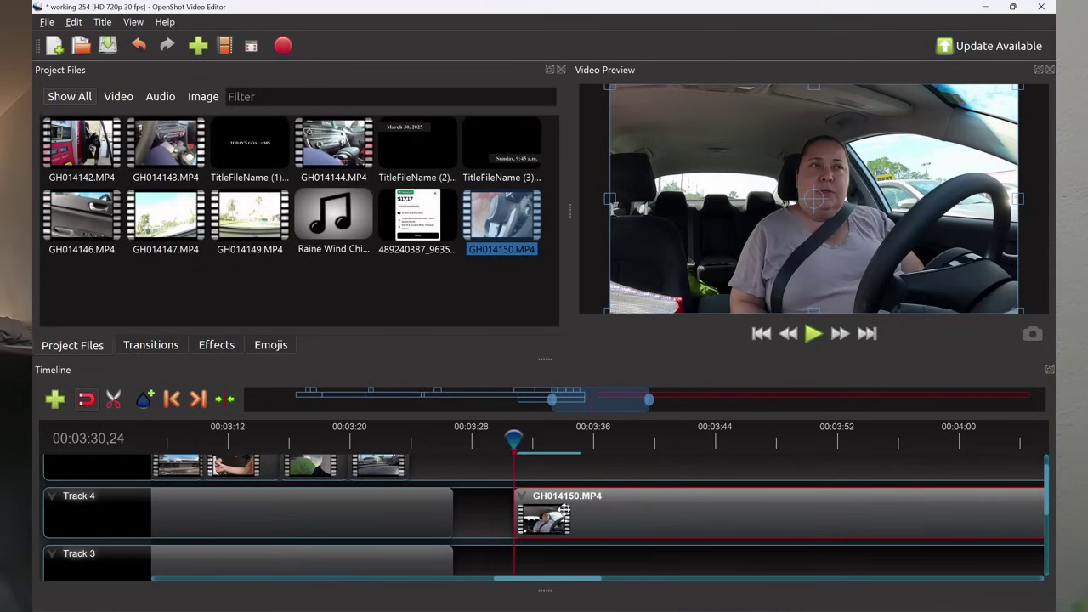
{"action": "left_click", "coordinate": [815, 335]}
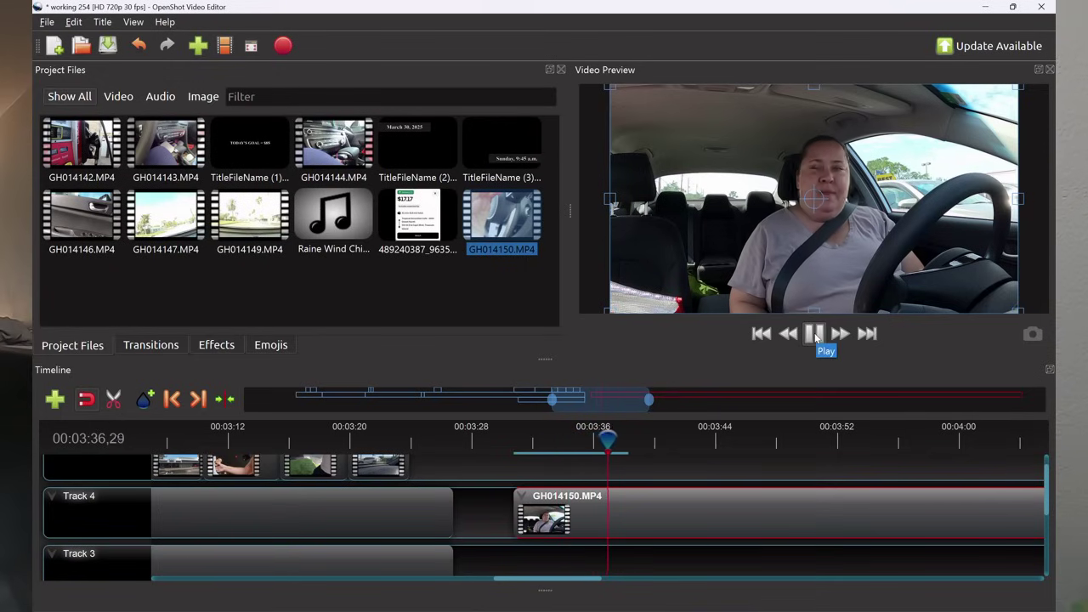
{"action": "left_click", "coordinate": [814, 335]}
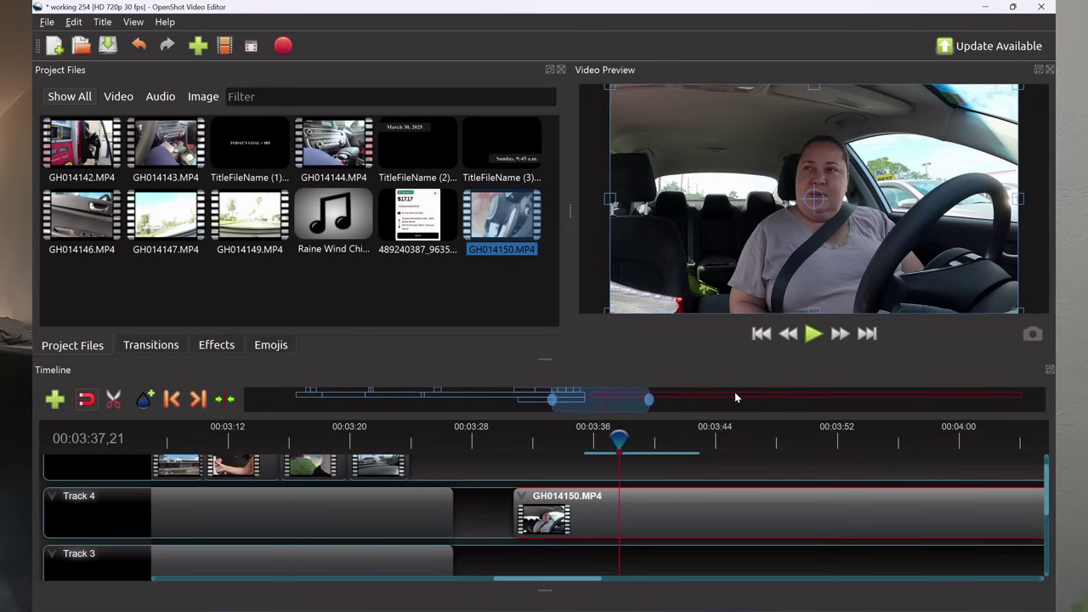
Move GH014150.MP4 against the end of the preceding clip on Track 4 and place the playhead at 00:03:25,04.
{"action": "left_click_drag", "start_coordinate": [618, 439], "coordinate": [429, 439]}
{"action": "left_click_drag", "start_coordinate": [568, 506], "coordinate": [511, 508]}
{"action": "mouse_move", "coordinate": [428, 439]}
{"action": "left_mouse_down"}
{"action": "mouse_move", "coordinate": [418, 437]}
{"action": "mouse_move", "coordinate": [427, 439]}
{"action": "left_mouse_up"}
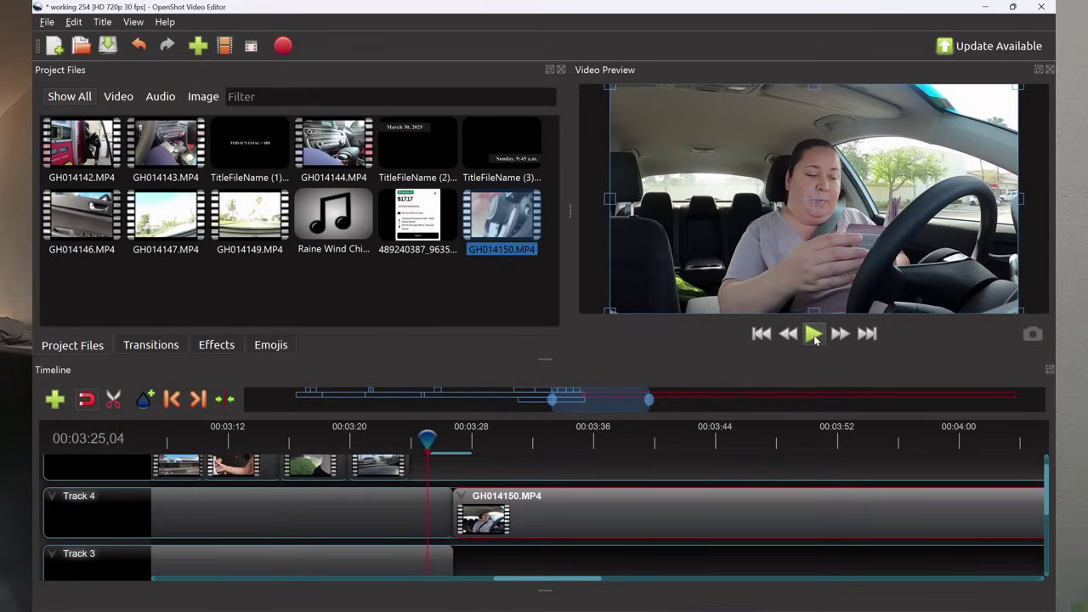
Play GH014150.MP4 from 00:03:25,04 and pause at 00:03:32,19, where the order image belongs.
{"action": "left_click", "coordinate": [813, 334]}
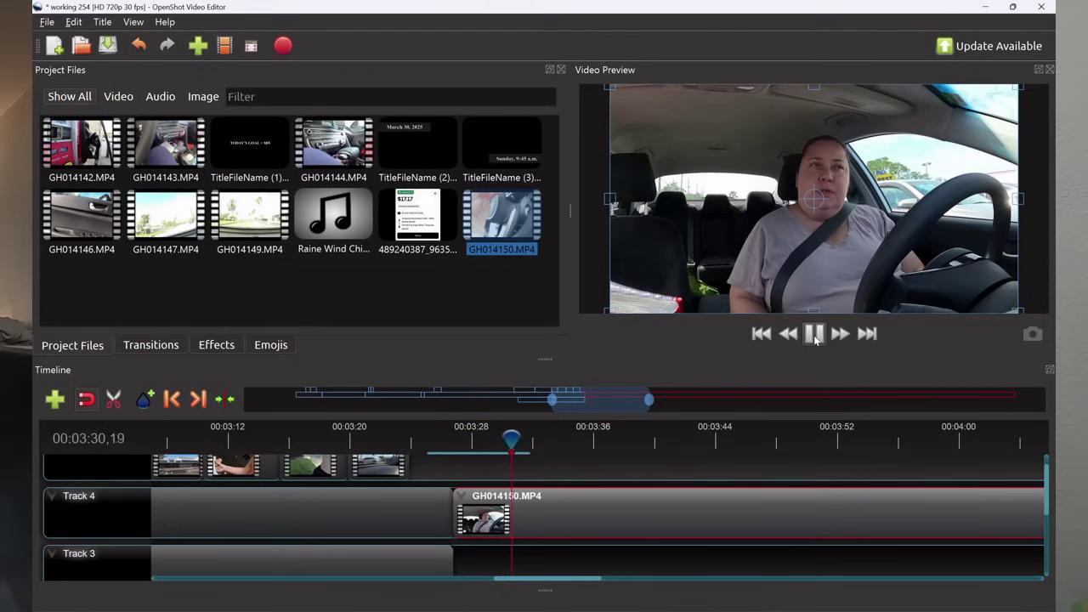
{"action": "left_click", "coordinate": [813, 334]}
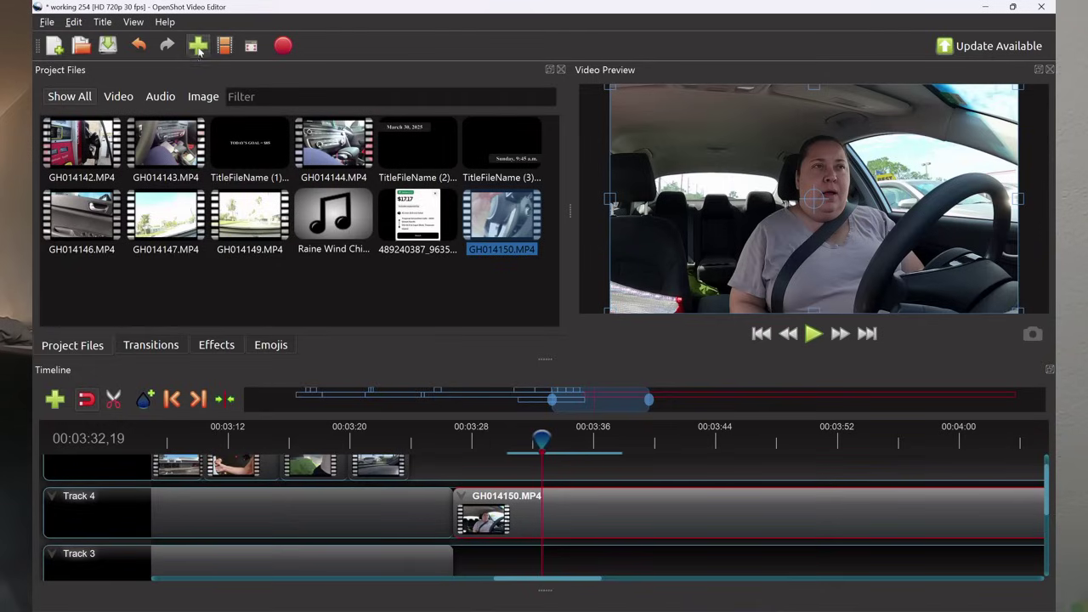
{"action": "key", "text": "ctrl+i"}
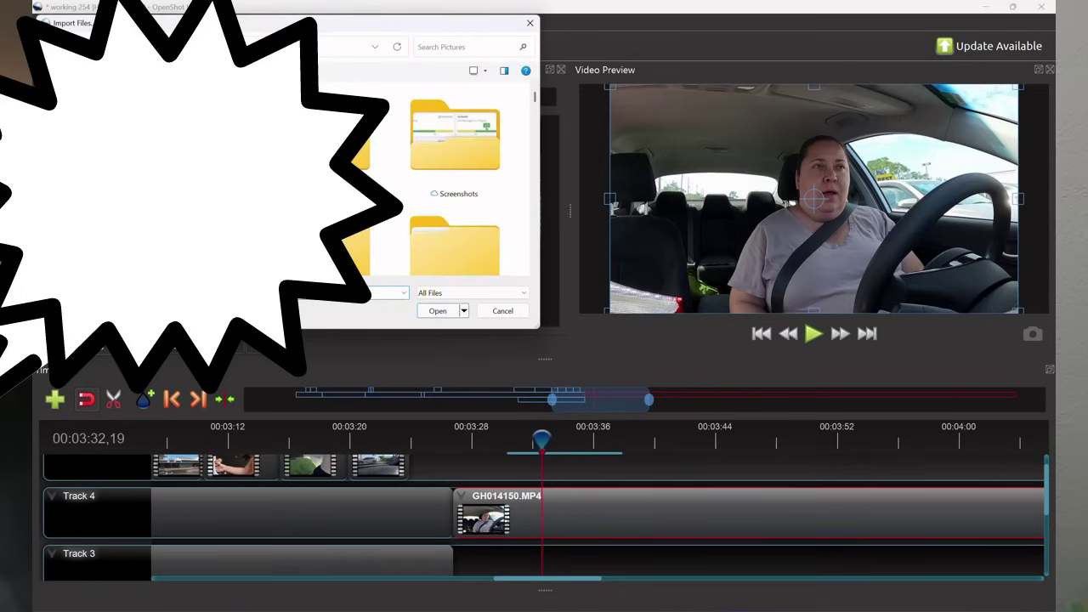
{"action": "left_click", "coordinate": [76, 176]}
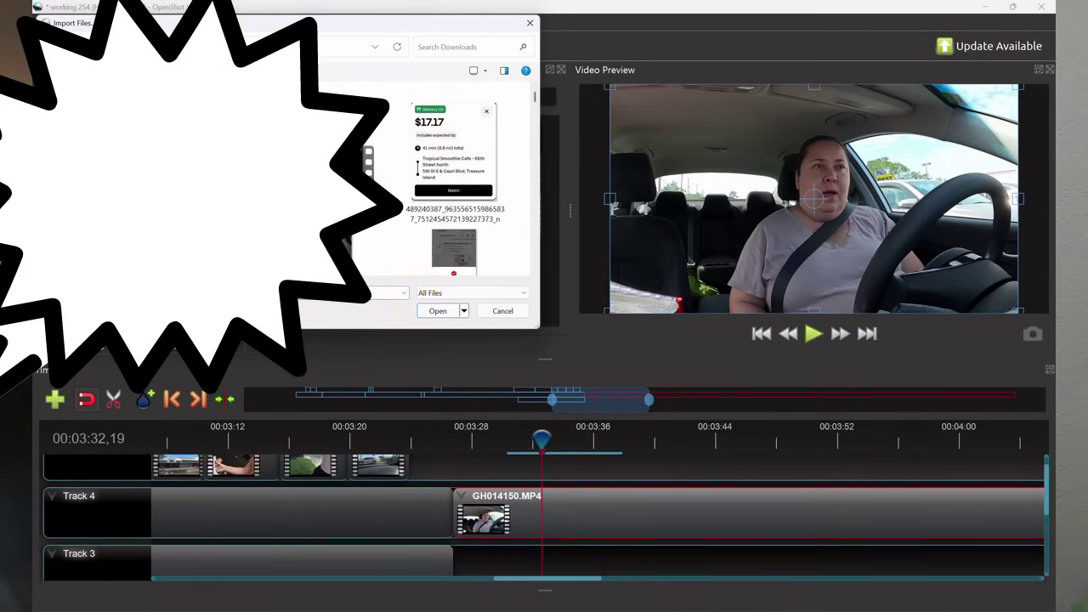
{"action": "left_click", "coordinate": [535, 273]}
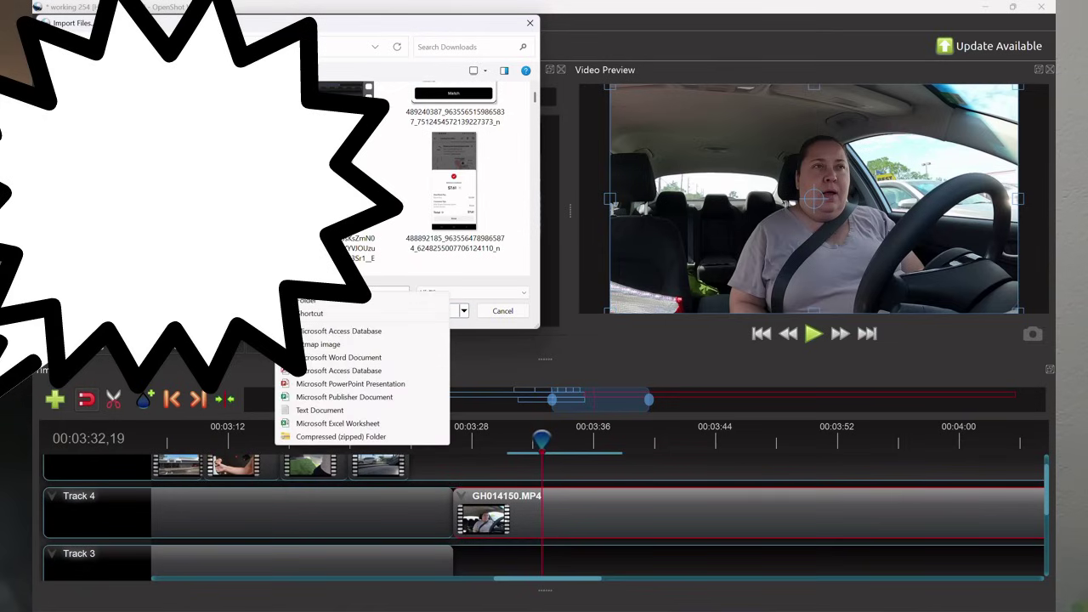
{"action": "left_click", "coordinate": [502, 310]}
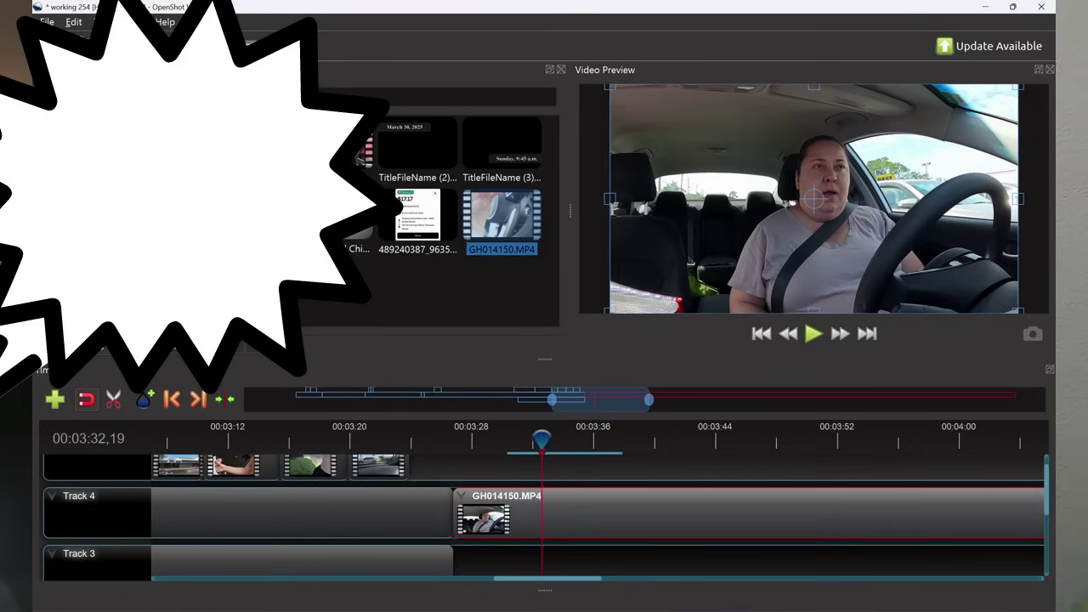
Open the Bob Evans delivery screenshot from the Downloads folder in Paint, starting from the file import dialog.
{"action": "key", "text": "ctrl+i"}
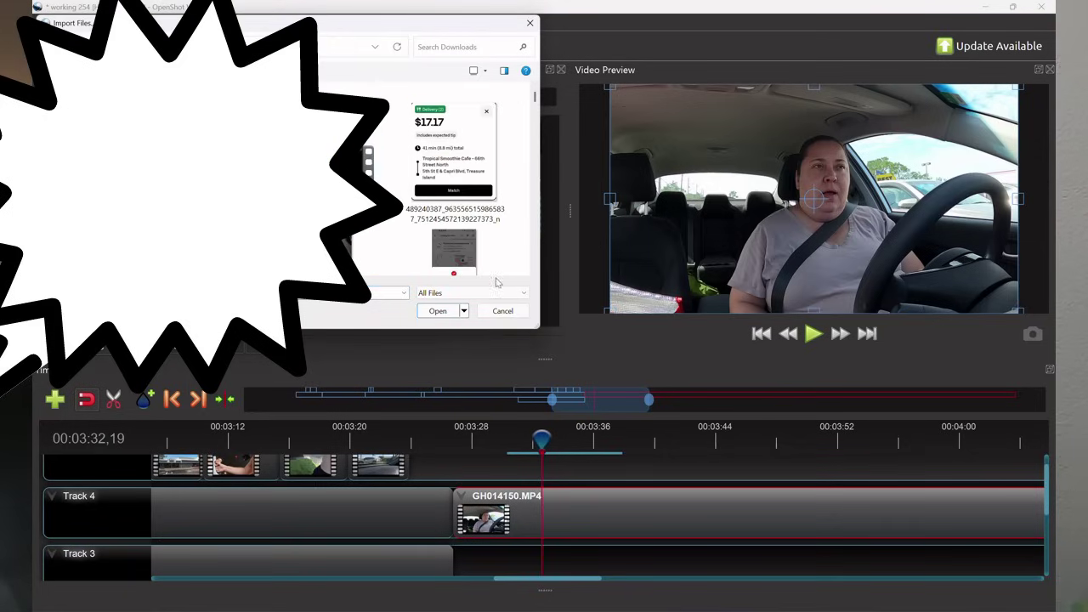
{"action": "scroll", "coordinate": [537, 273], "scroll_direction": "down", "scroll_amount": 1}
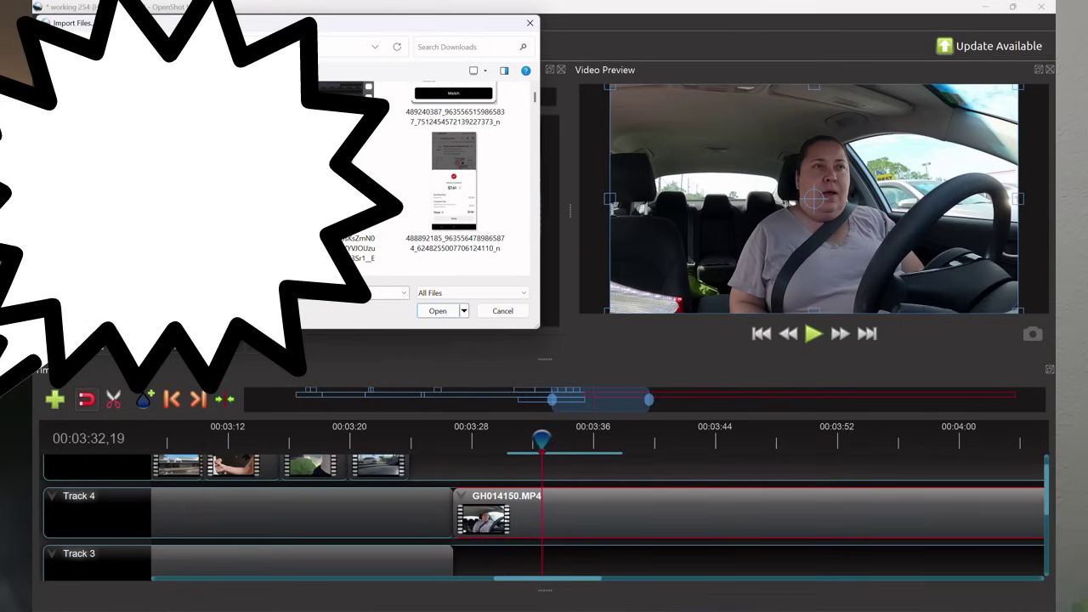
{"action": "right_click", "coordinate": [192, 255]}
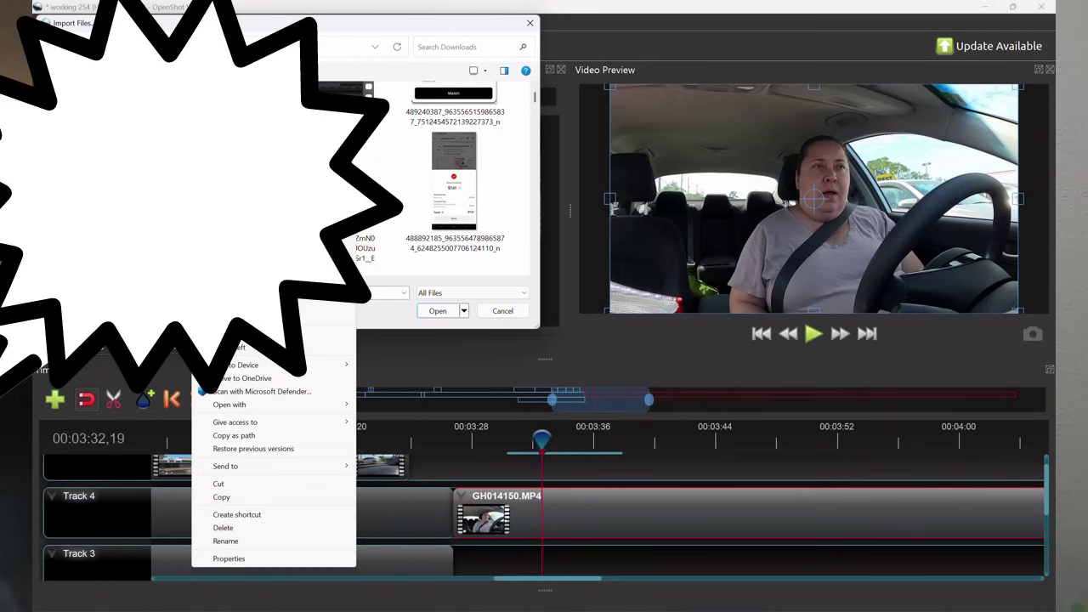
{"action": "mouse_move", "coordinate": [312, 406]}
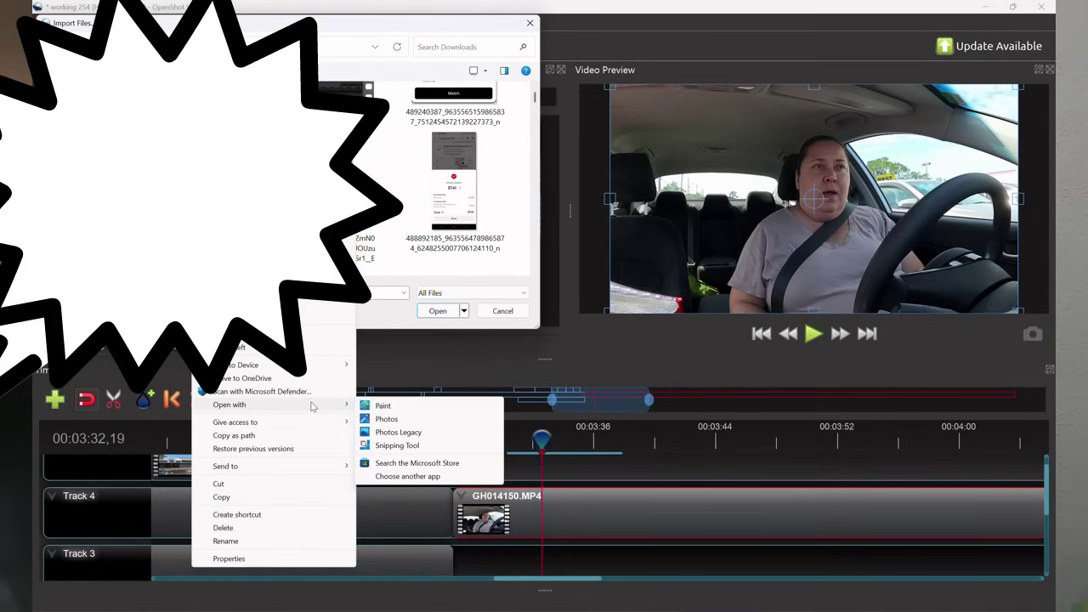
{"action": "left_click", "coordinate": [384, 406]}
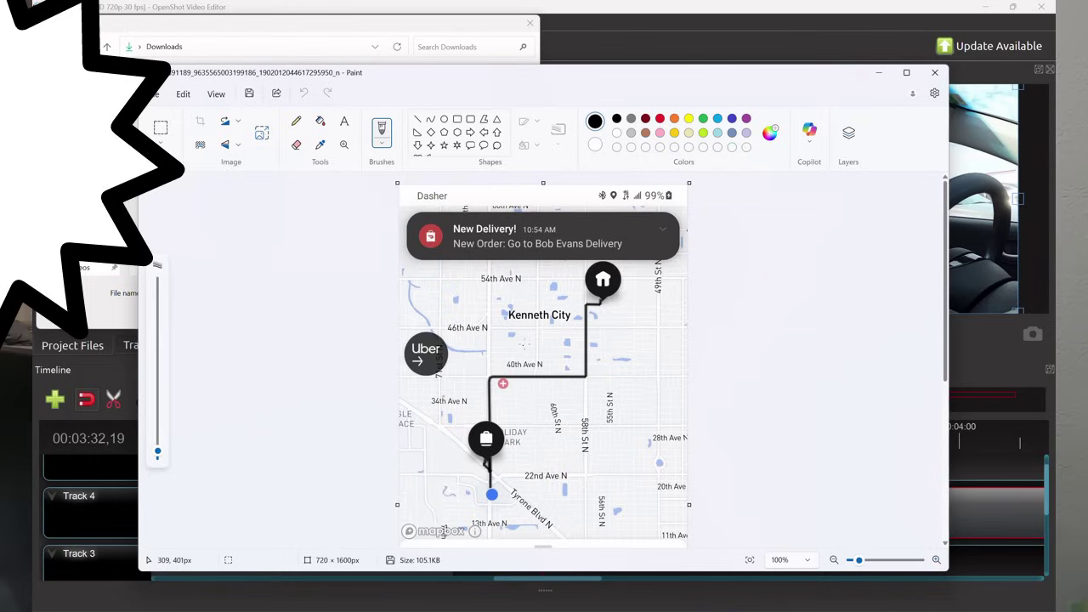
Crop the screenshot to its $7.61 order card, about 714 × 622 px, save it and close Paint.
{"action": "left_click_drag", "start_coordinate": [947, 219], "coordinate": [942, 383]}
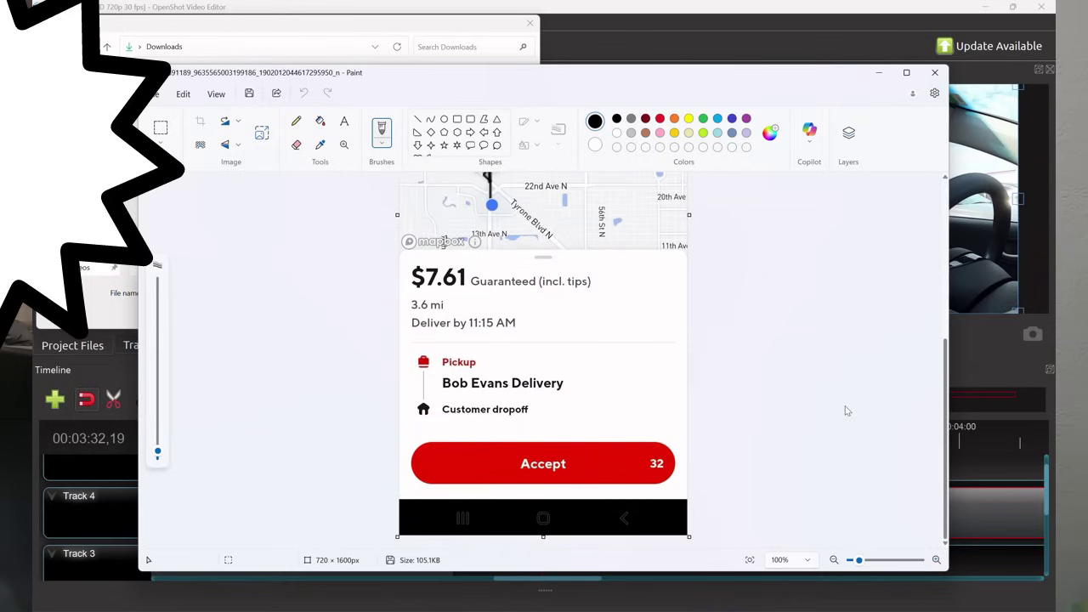
{"action": "left_click", "coordinate": [160, 128]}
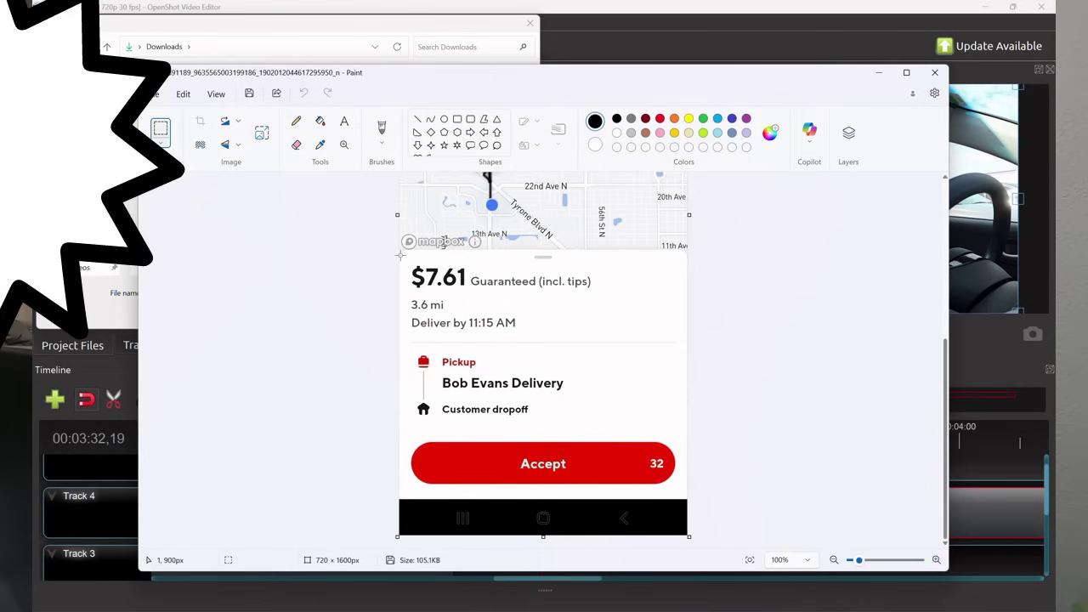
{"action": "left_click_drag", "start_coordinate": [401, 252], "coordinate": [688, 500]}
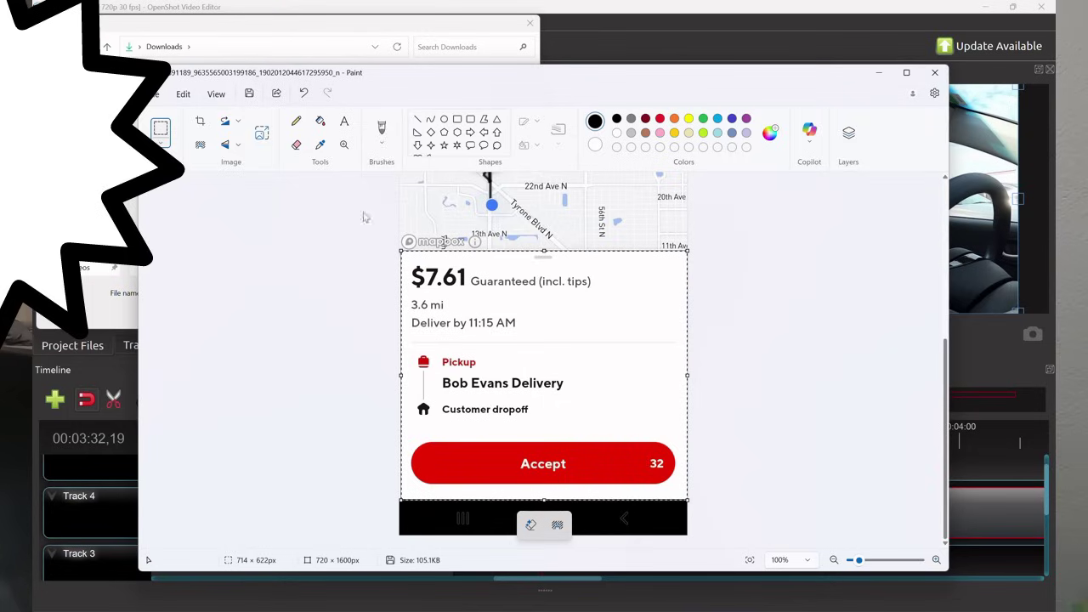
{"action": "left_click", "coordinate": [204, 125]}
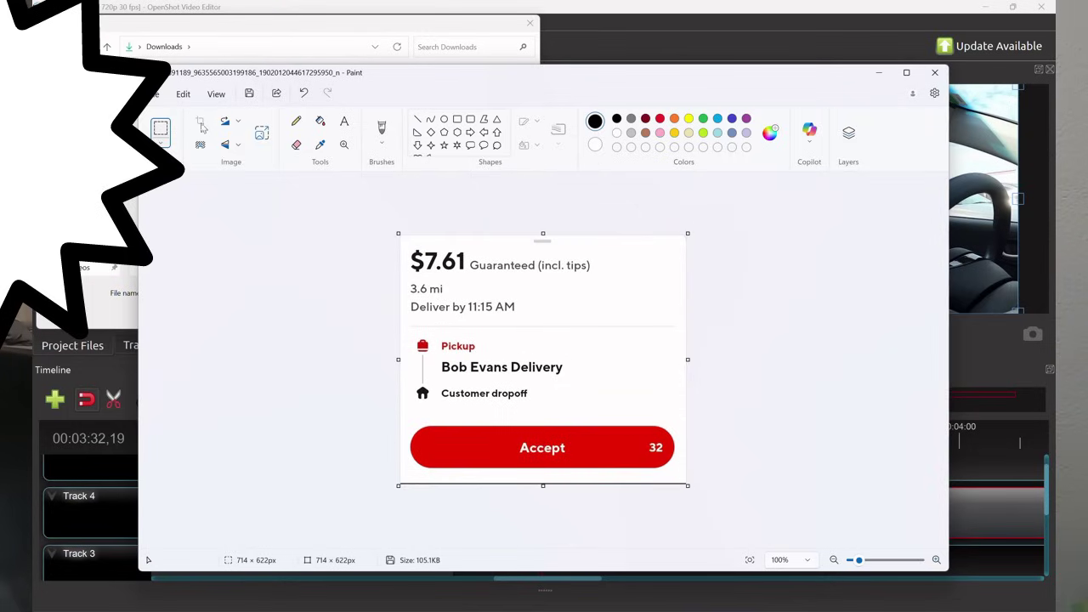
{"action": "left_click", "coordinate": [250, 95]}
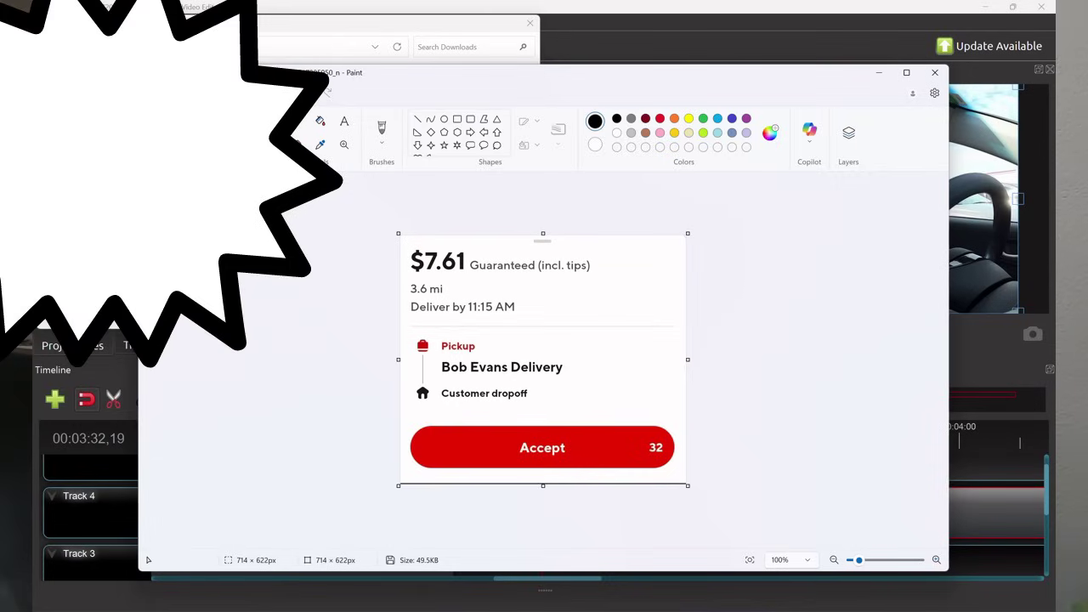
{"action": "left_click", "coordinate": [946, 75]}
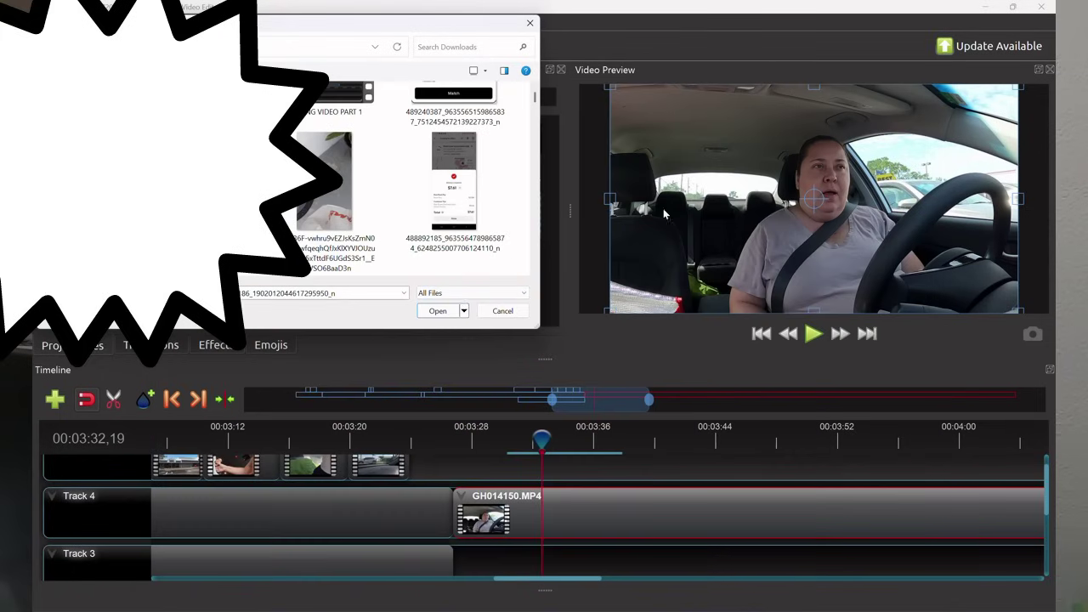
Import the cropped order screenshot and place it on the track above Track 4, starting at the playhead at 00:03:32,19.
{"action": "left_click", "coordinate": [437, 312]}
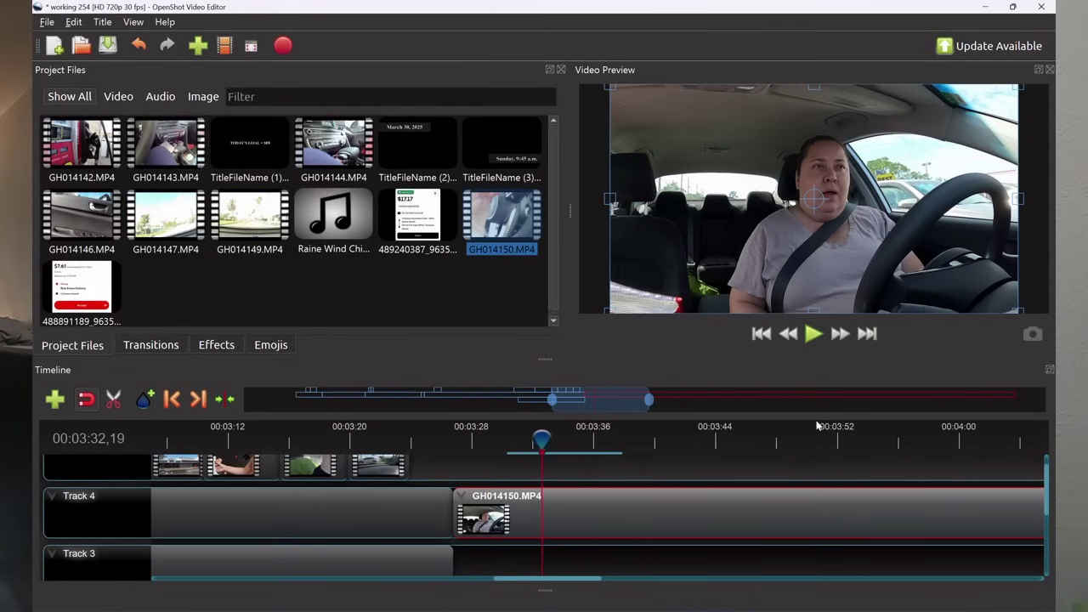
{"action": "left_click_drag", "start_coordinate": [89, 290], "coordinate": [545, 448]}
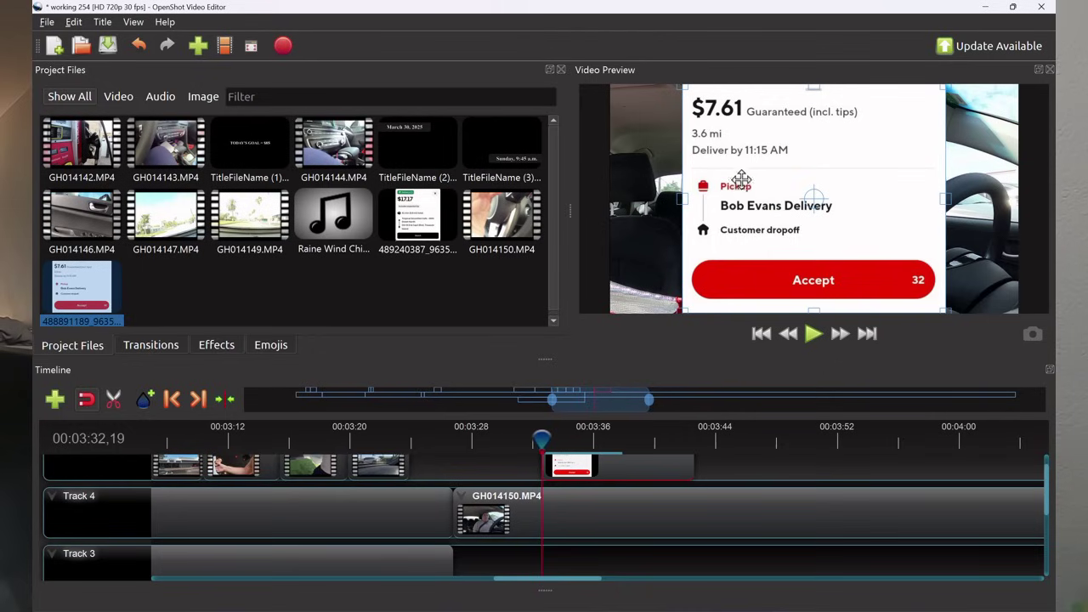
Shrink the order image to about a third of the frame width and move it to the frame's upper-left corner.
{"action": "left_click_drag", "start_coordinate": [735, 150], "coordinate": [854, 211]}
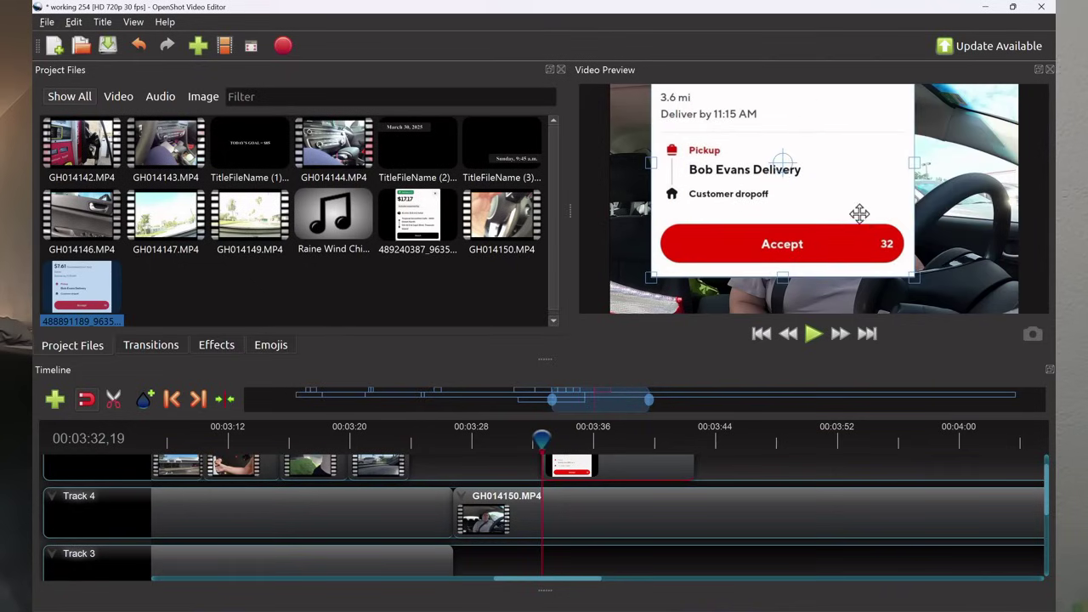
{"action": "left_click_drag", "start_coordinate": [909, 272], "coordinate": [851, 226]}
{"action": "left_click_drag", "start_coordinate": [800, 198], "coordinate": [708, 195]}
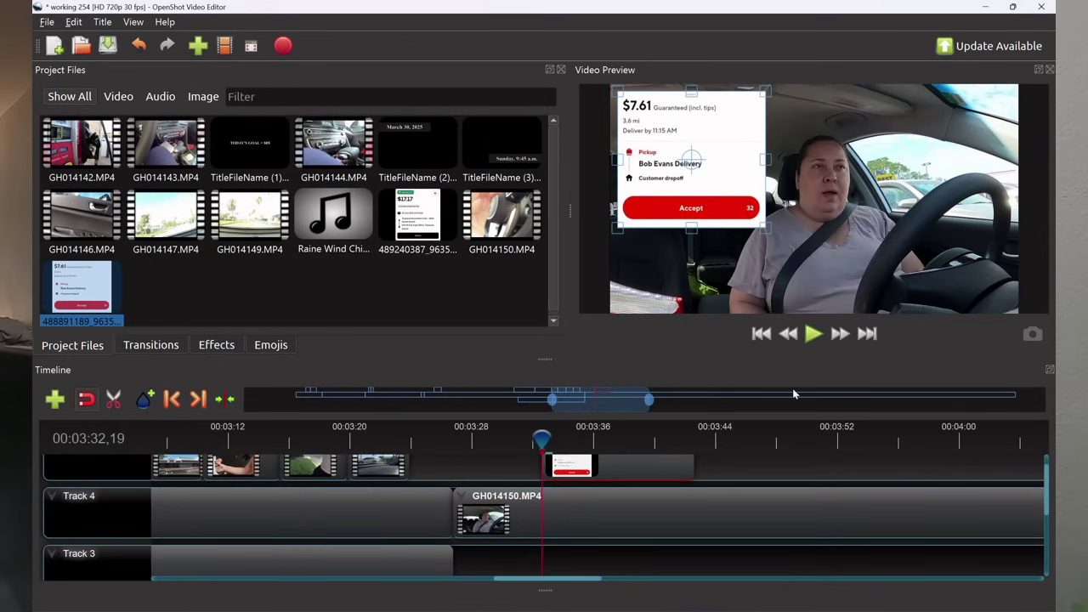
Trim the end of the order image clip to 00:03:40,07 and return the playhead to 00:03:31,22.
{"action": "left_click", "coordinate": [813, 335]}
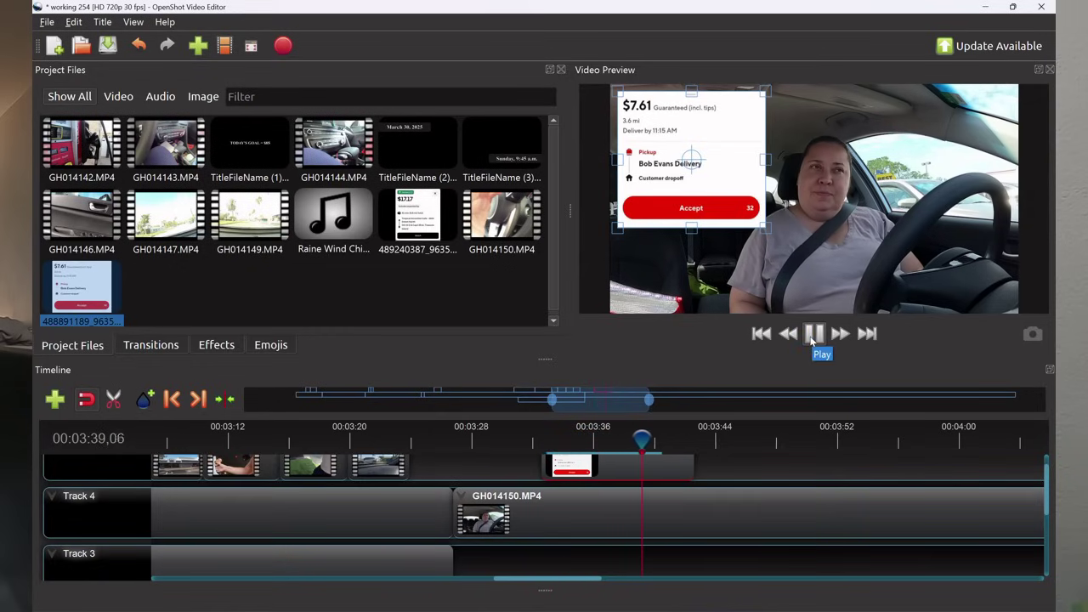
{"action": "left_click", "coordinate": [812, 336]}
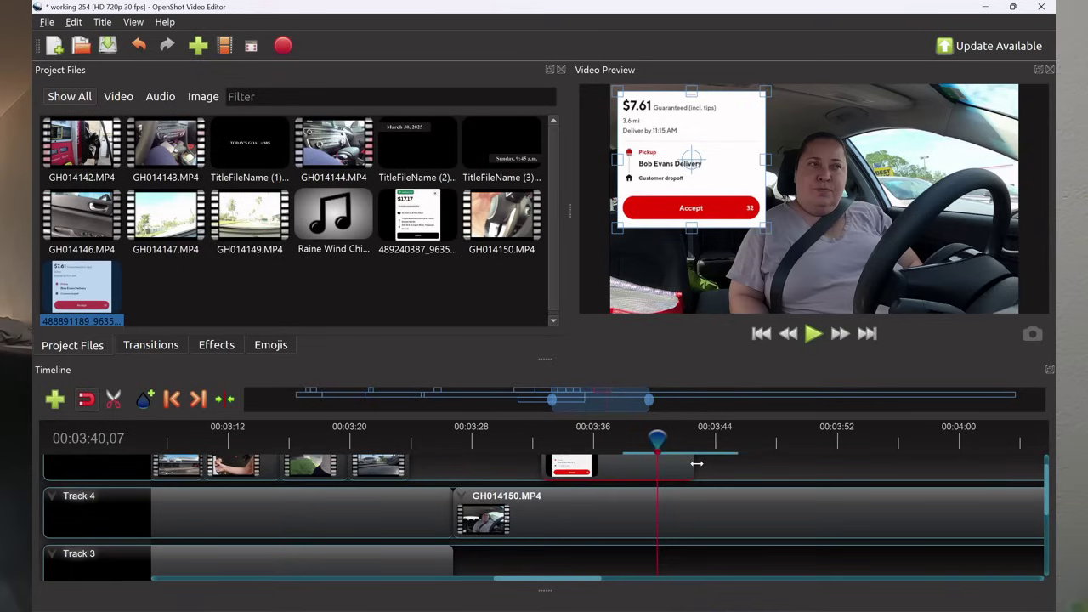
{"action": "left_click_drag", "start_coordinate": [693, 464], "coordinate": [528, 437]}
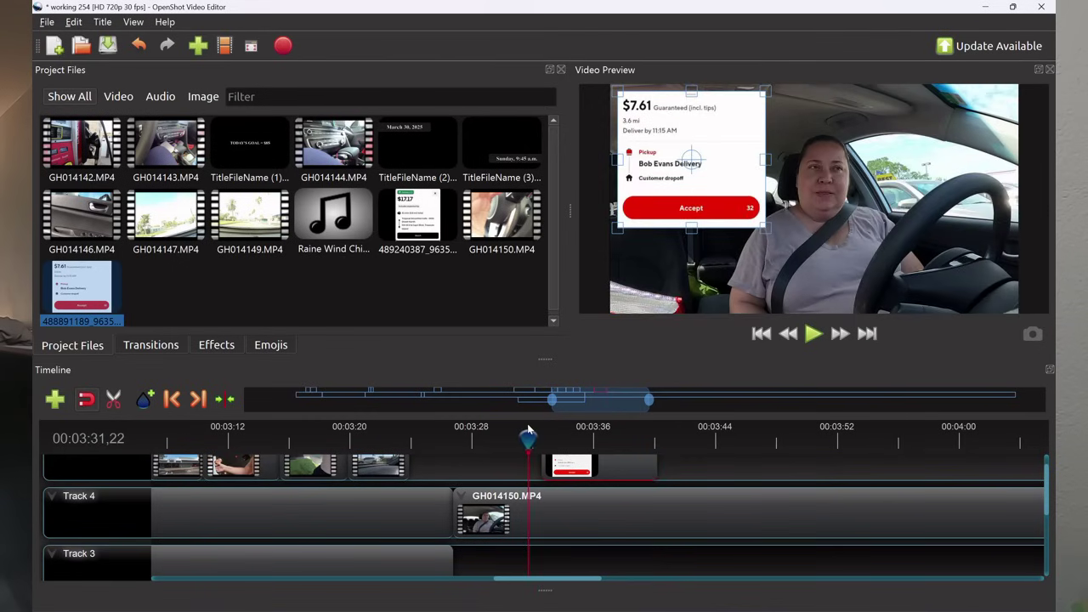
Play through the trimmed order image overlay and pause at 00:03:44,20.
{"action": "left_click", "coordinate": [814, 336]}
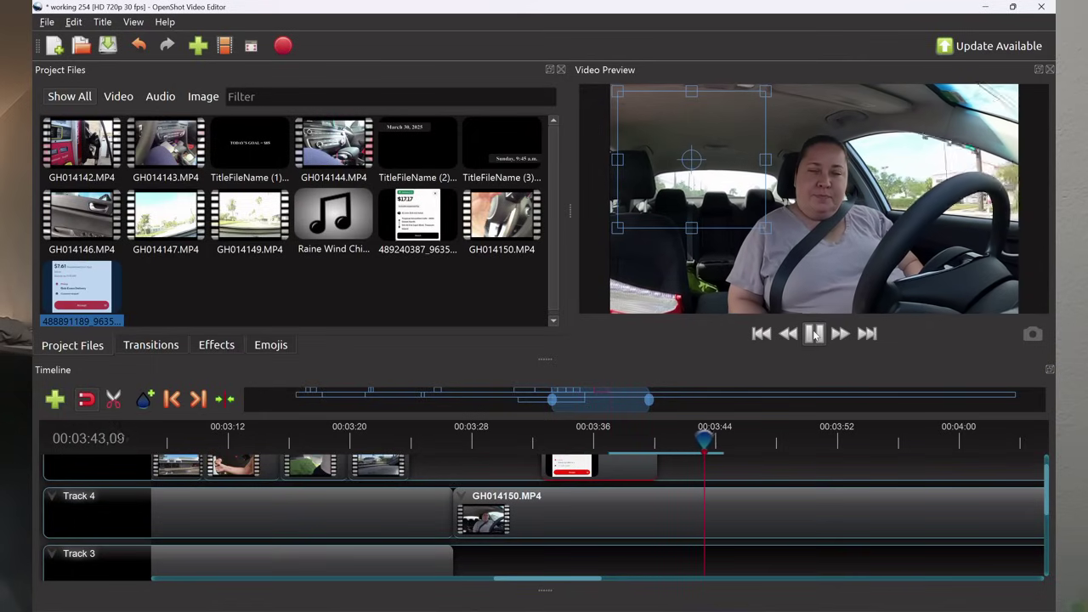
{"action": "left_click", "coordinate": [814, 334]}
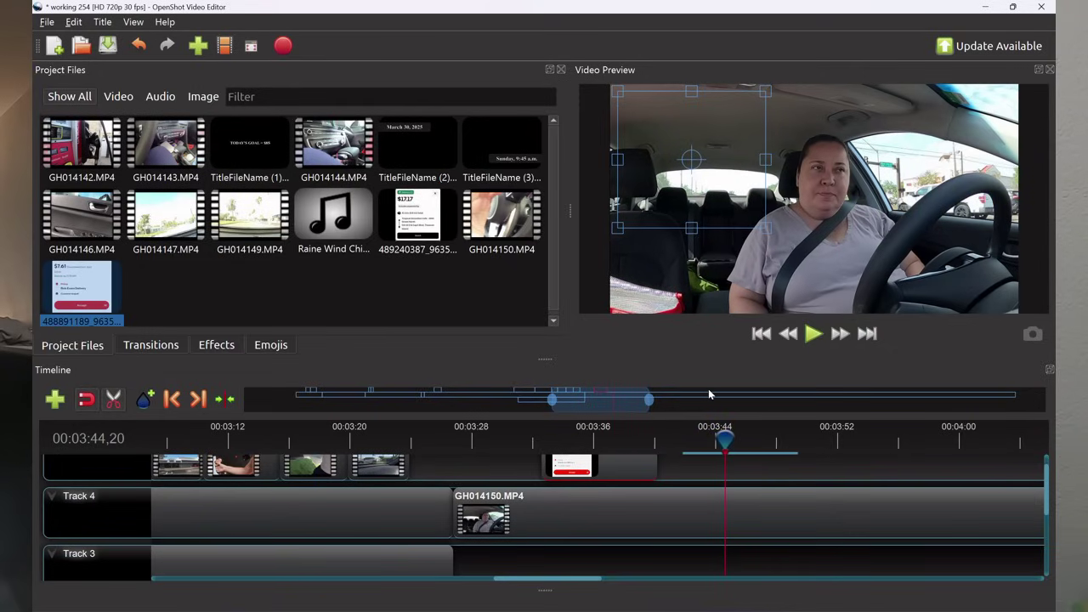
Split the GH014150.MP4 clip on Track 4 at 00:03:44,20 and shift the second piece later, leaving a gap.
{"action": "left_click", "coordinate": [729, 501]}
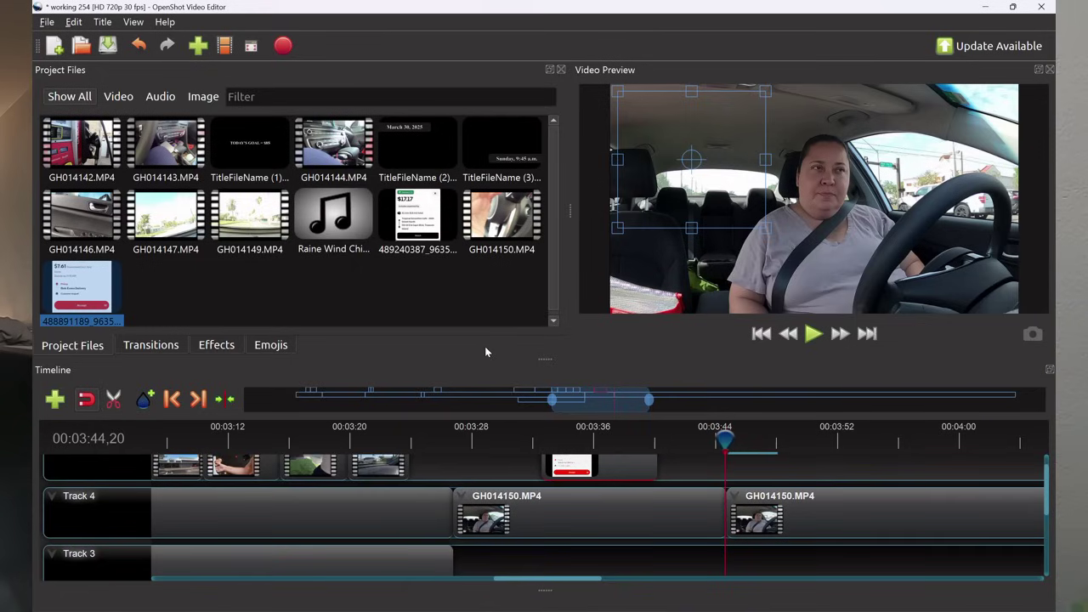
{"action": "left_click_drag", "start_coordinate": [783, 515], "coordinate": [825, 514]}
Replay the end of the first GH014150.MP4 piece from 00:03:44,06 and from 00:03:43,18 to check the cut.
{"action": "left_click_drag", "start_coordinate": [724, 439], "coordinate": [718, 439]}
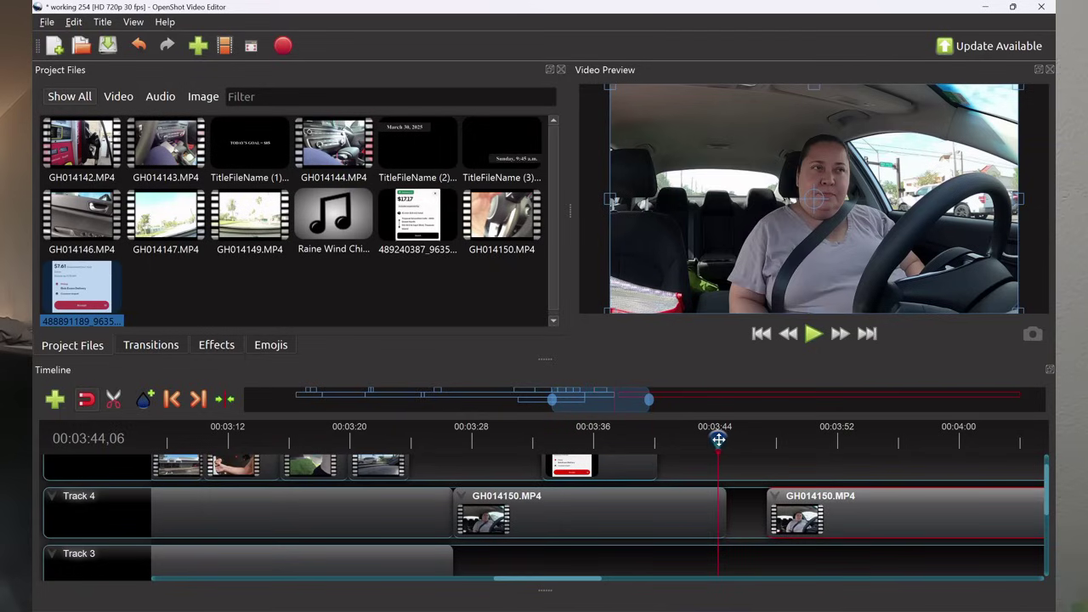
{"action": "left_click", "coordinate": [814, 334]}
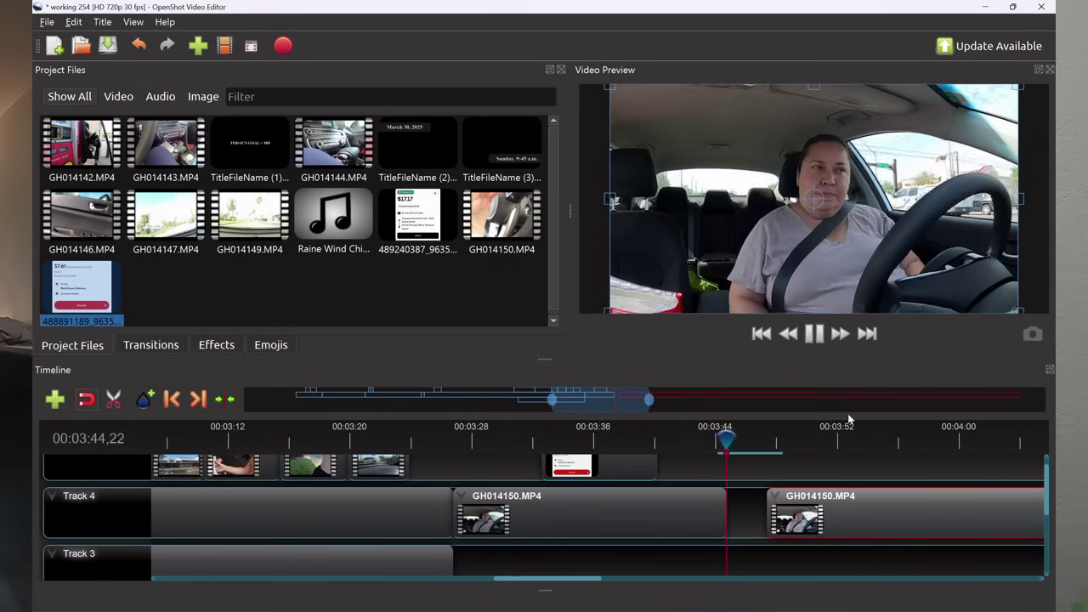
{"action": "left_click", "coordinate": [814, 334]}
{"action": "left_click_drag", "start_coordinate": [729, 448], "coordinate": [709, 439]}
{"action": "left_click", "coordinate": [812, 336]}
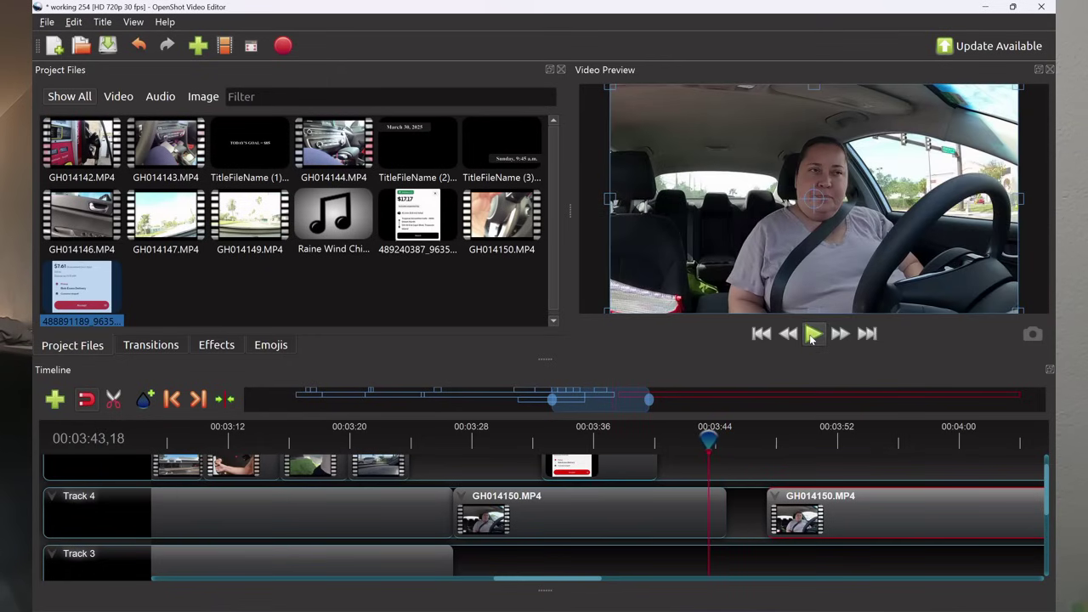
{"action": "left_click", "coordinate": [811, 334]}
{"action": "left_click", "coordinate": [812, 334]}
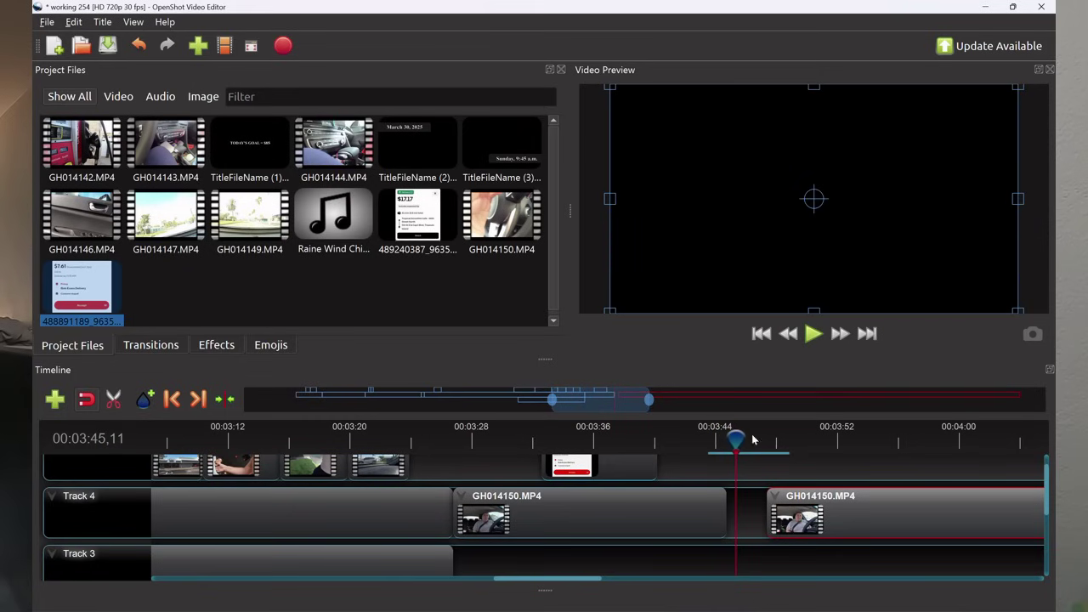
Review the first GH014150.MP4 piece from 00:03:38,06, try splitting it at 00:03:41,10, and play the footage after the cut.
{"action": "left_click_drag", "start_coordinate": [736, 440], "coordinate": [626, 439]}
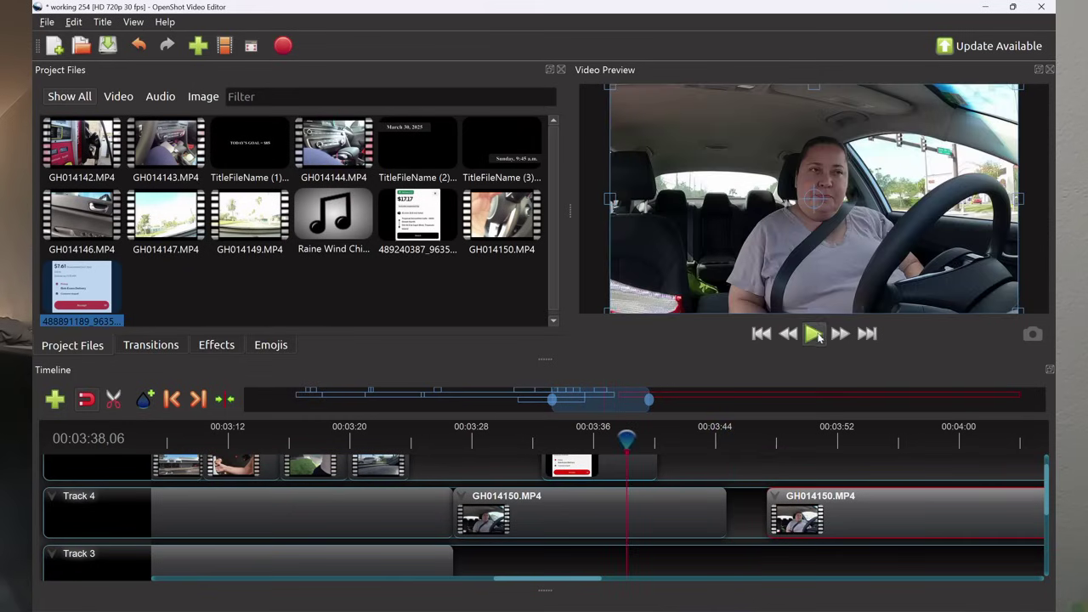
{"action": "left_click", "coordinate": [821, 338]}
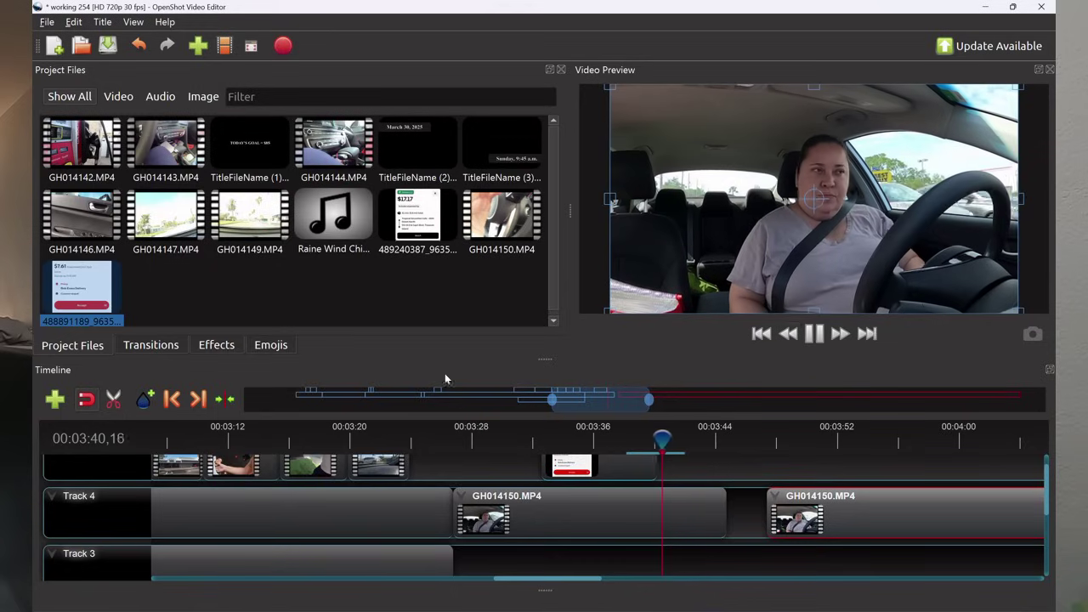
{"action": "left_click", "coordinate": [815, 335]}
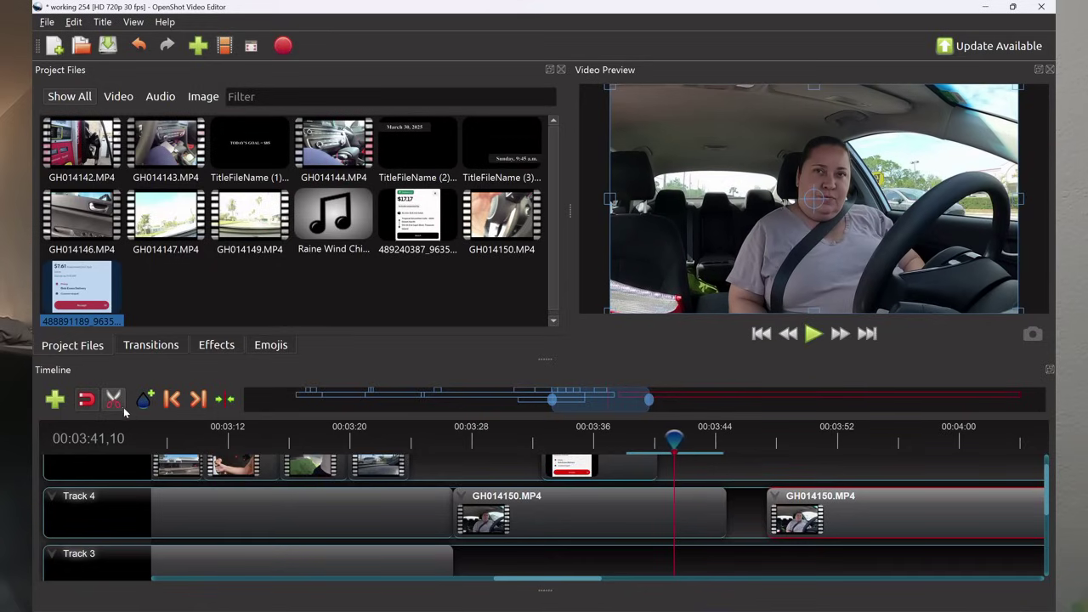
{"action": "left_click", "coordinate": [678, 501]}
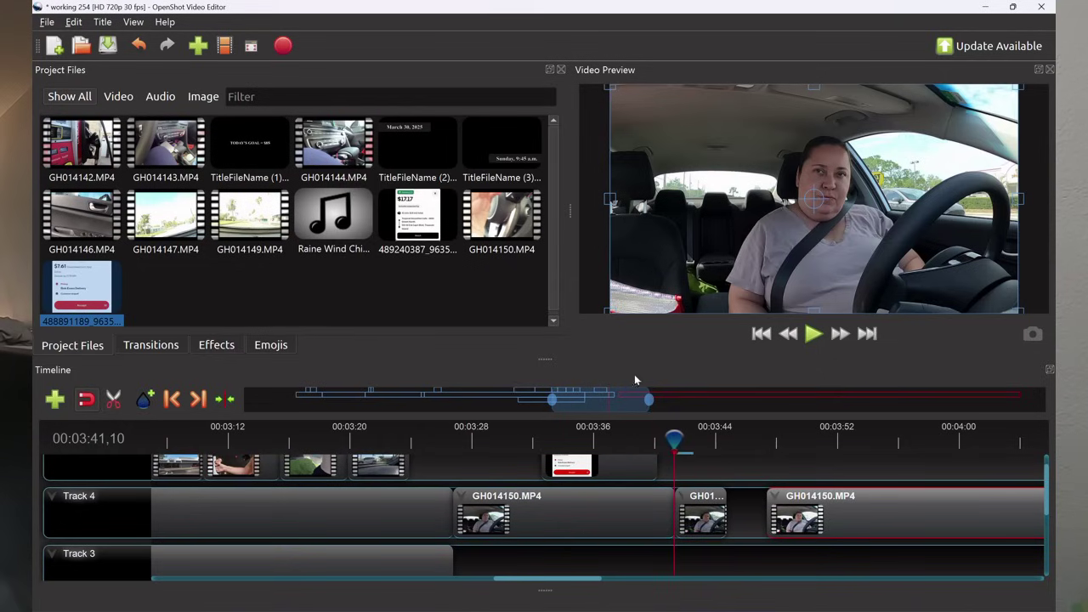
{"action": "left_click", "coordinate": [816, 337]}
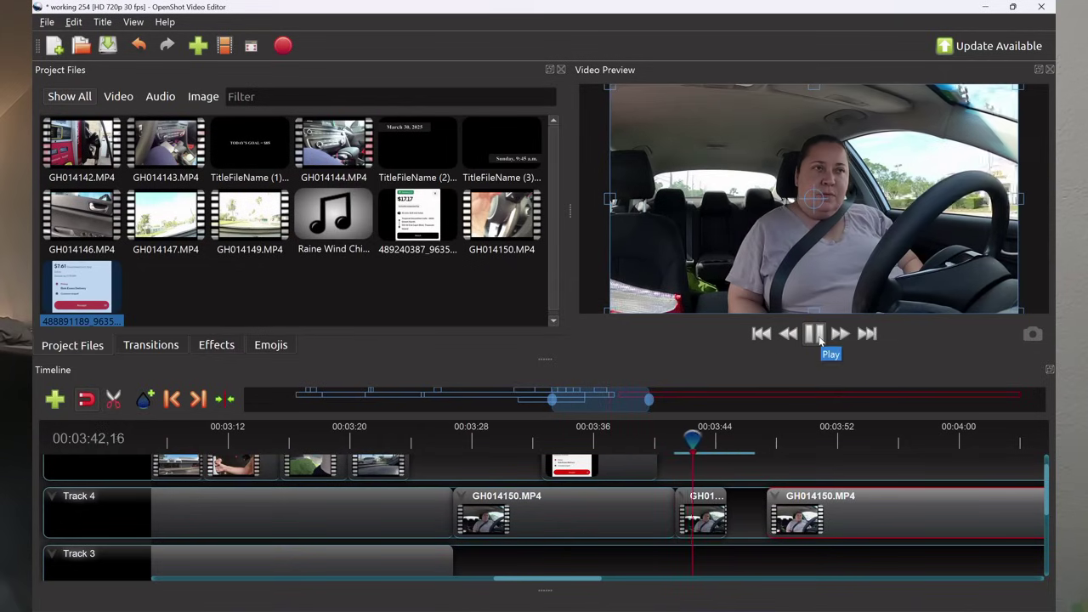
{"action": "left_click", "coordinate": [817, 337]}
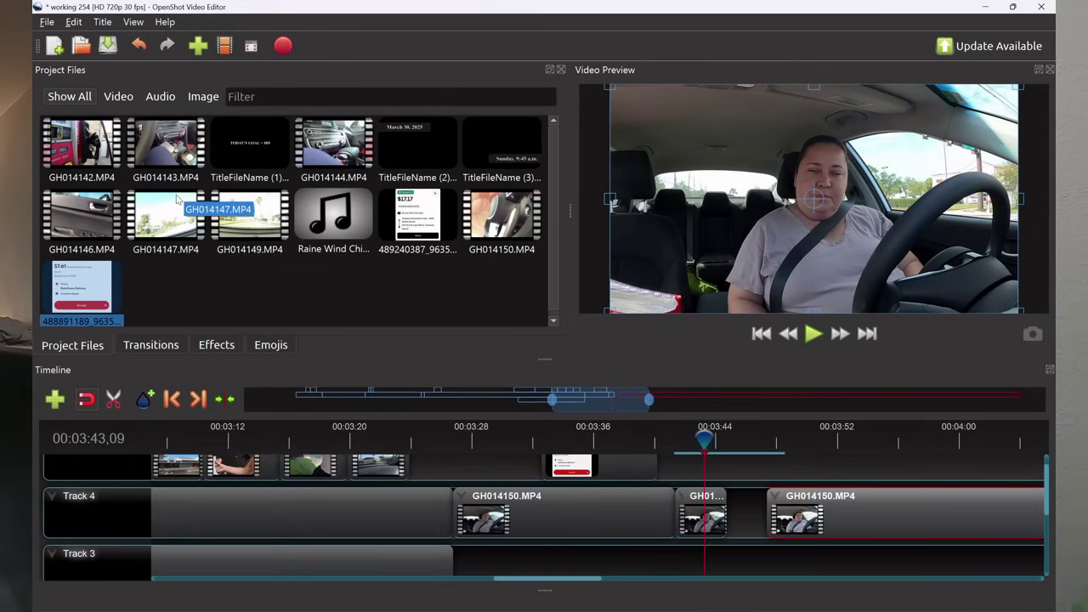
Undo the split at 00:03:41,10 in the GH014150.MP4 clip on Track 4.
{"action": "left_click", "coordinate": [140, 50]}
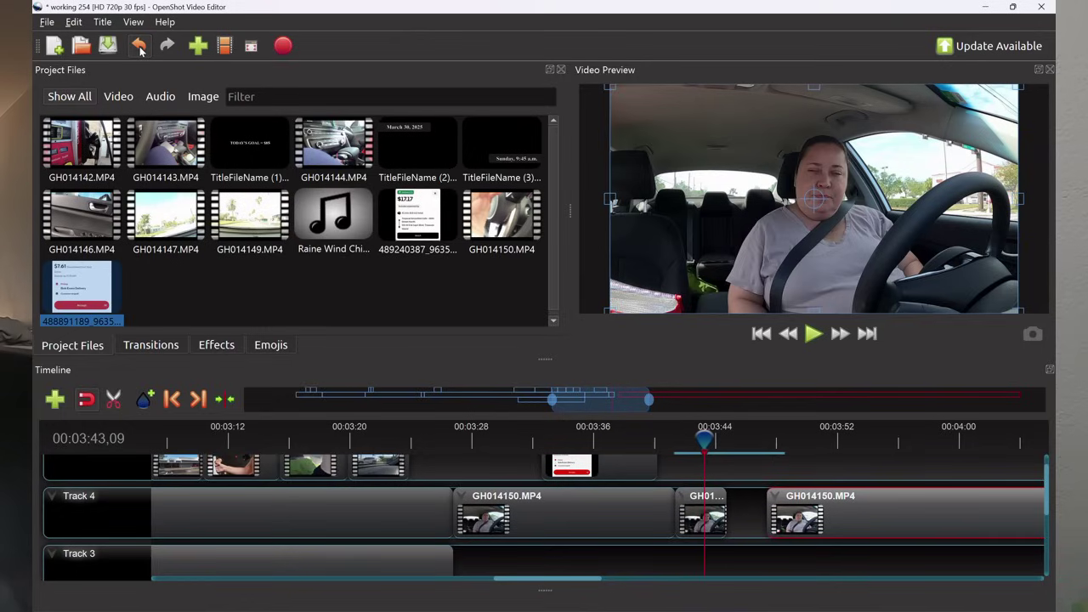
{"action": "left_click", "coordinate": [140, 49]}
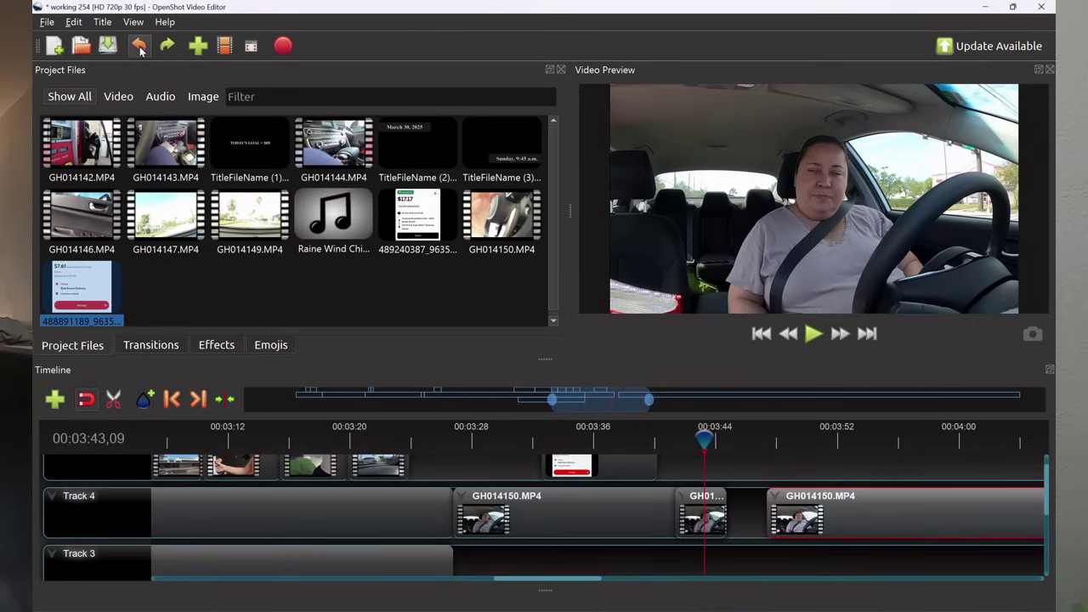
{"action": "left_click", "coordinate": [140, 50]}
Play the end of the first GH014150.MP4 piece and split it at 00:03:44,02.
{"action": "left_click_drag", "start_coordinate": [704, 437], "coordinate": [698, 437]}
{"action": "left_click", "coordinate": [814, 333]}
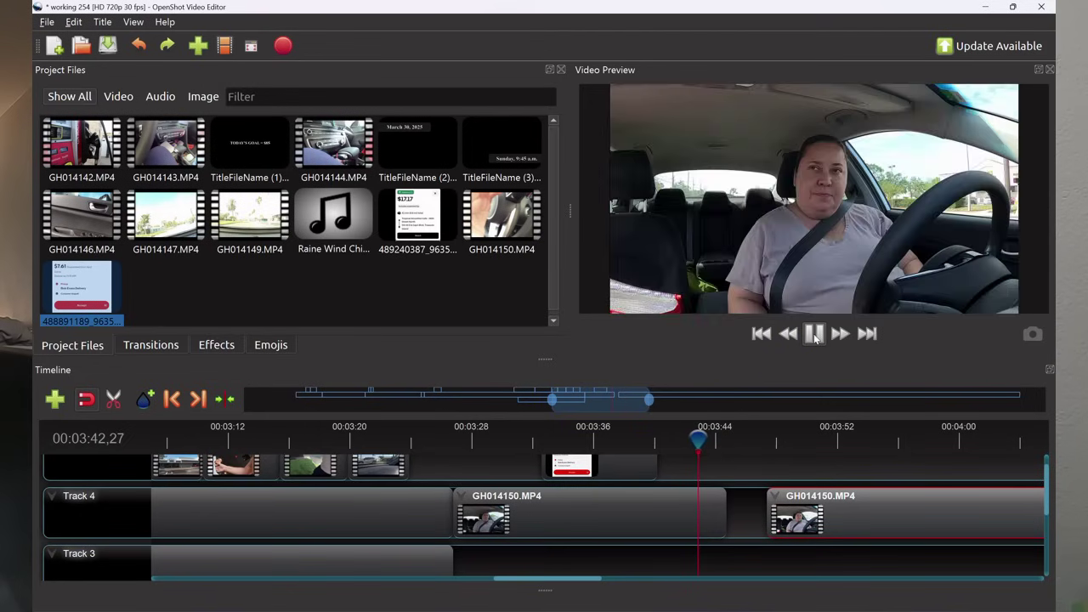
{"action": "left_click", "coordinate": [814, 333]}
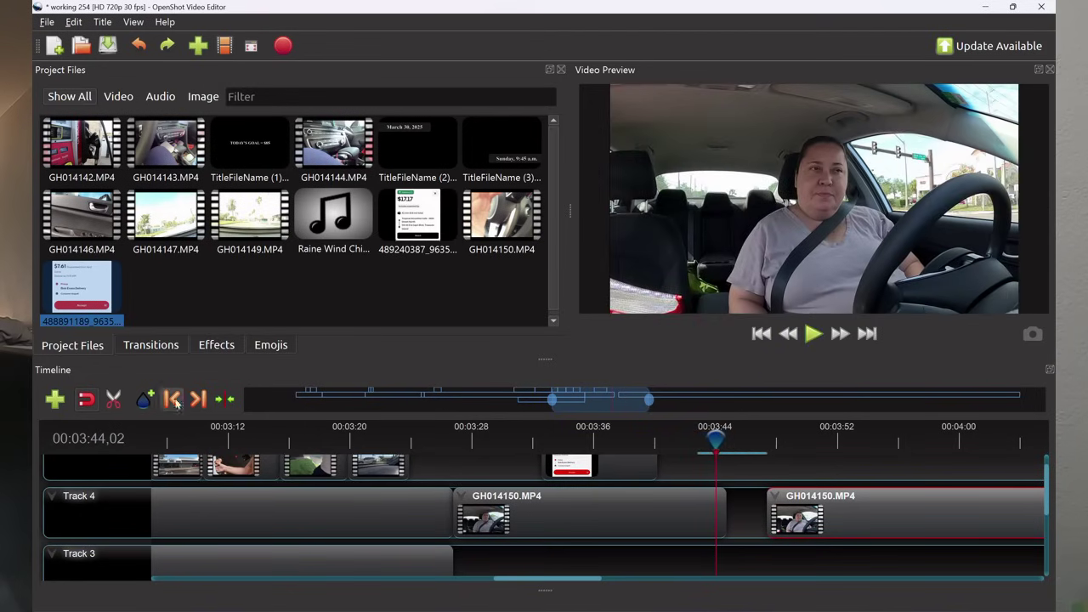
{"action": "left_click", "coordinate": [112, 399]}
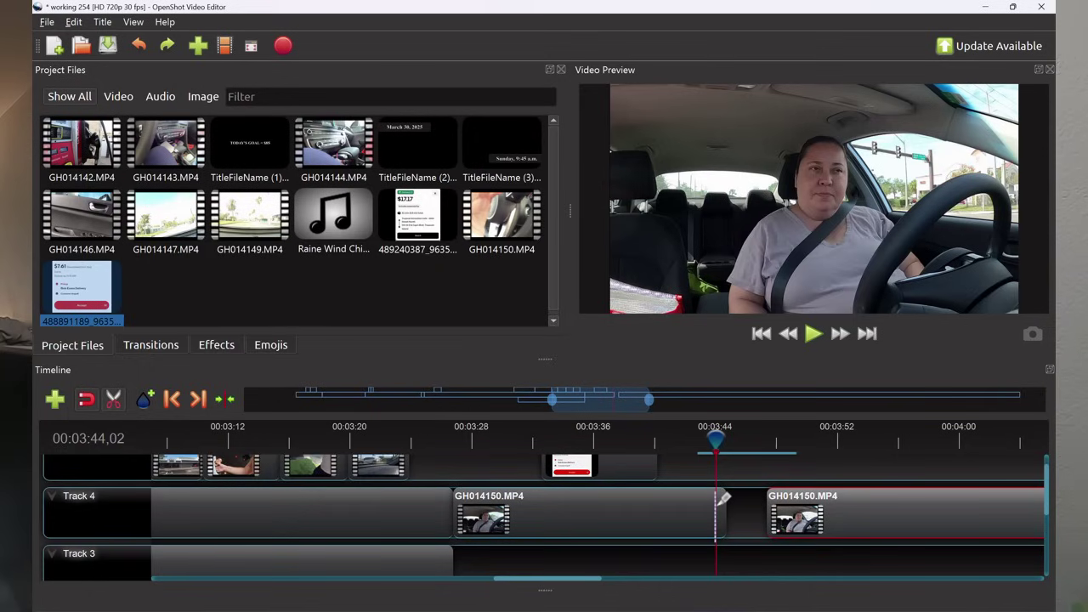
{"action": "left_click", "coordinate": [722, 498]}
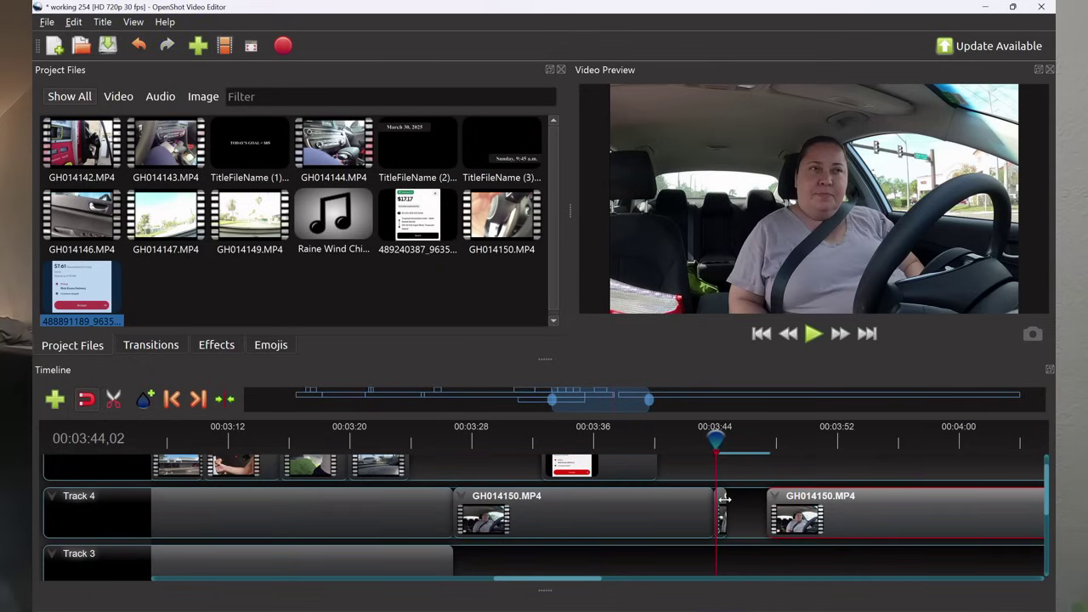
Delete the short leftover sliver after 00:03:44,02 and move the following GH014150.MP4 piece closer to the first.
{"action": "left_click", "coordinate": [723, 508]}
{"action": "key", "text": "Delete"}
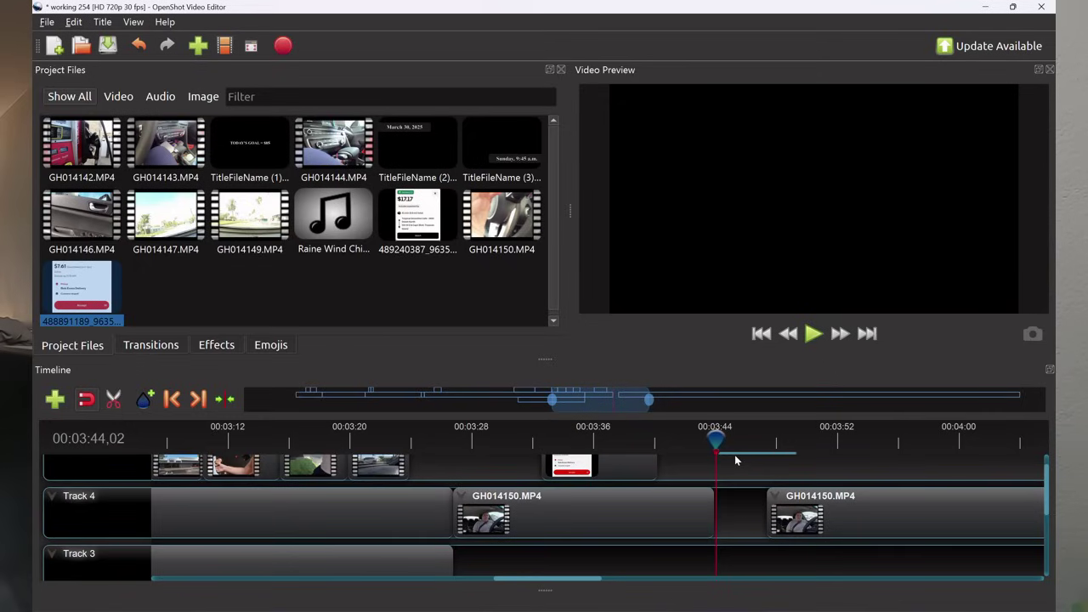
{"action": "left_click_drag", "start_coordinate": [799, 510], "coordinate": [763, 510]}
Review the second GH014150.MP4 piece on Track 4 up to 00:04:05,11 and look over the neighbouring clips.
{"action": "left_click", "coordinate": [813, 333]}
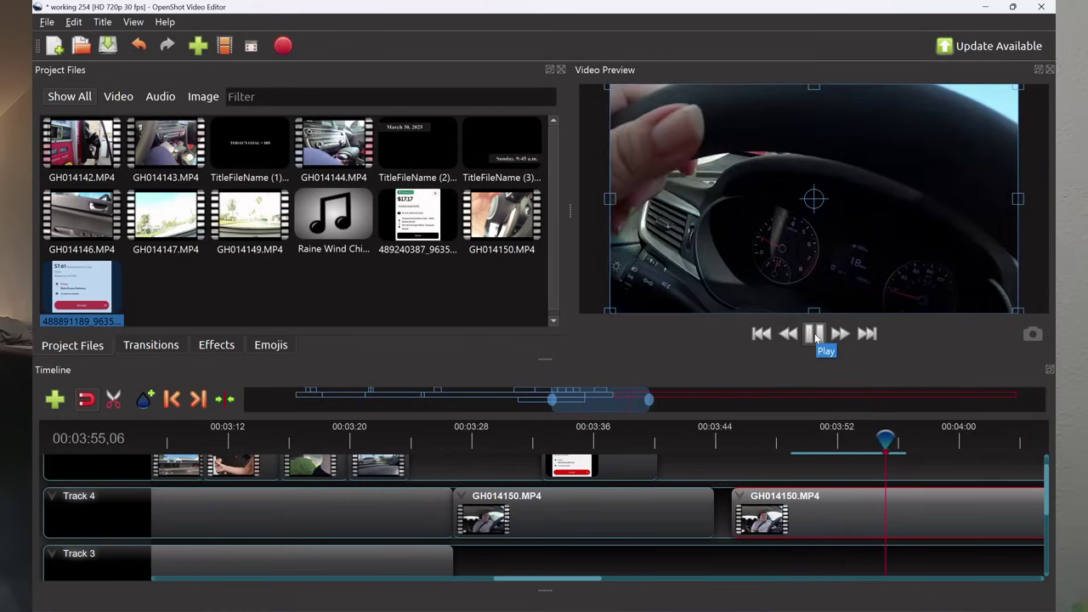
{"action": "left_click", "coordinate": [814, 334]}
{"action": "left_click", "coordinate": [814, 334]}
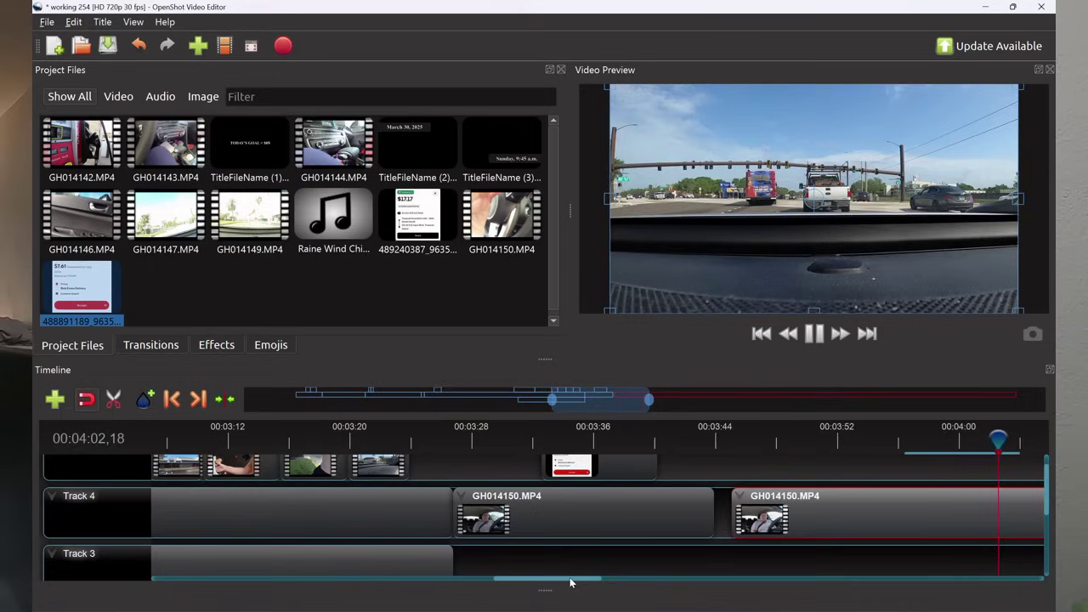
{"action": "left_click_drag", "start_coordinate": [575, 583], "coordinate": [583, 578]}
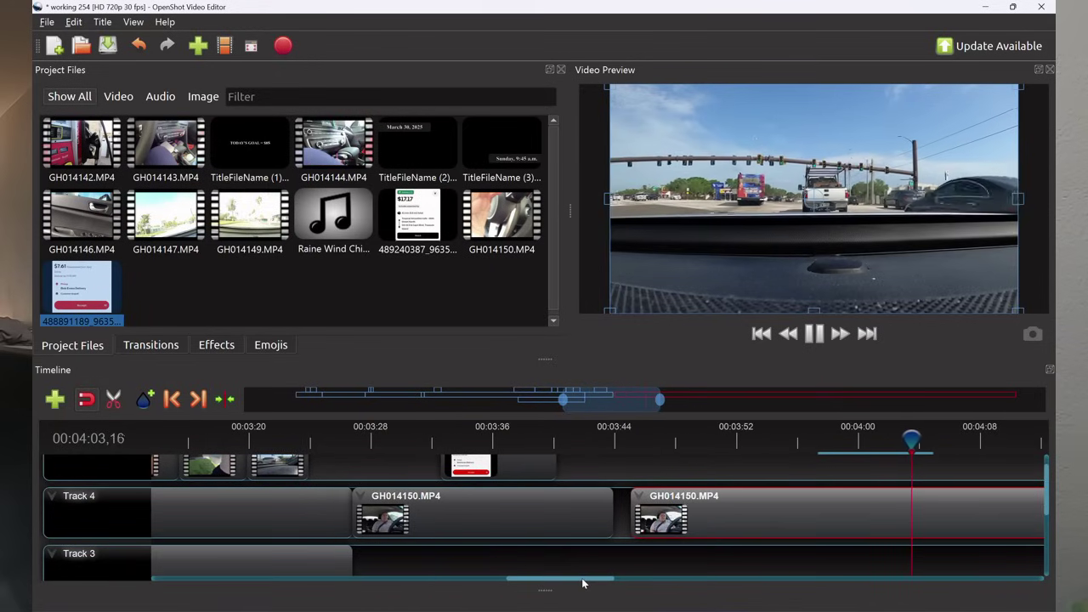
{"action": "left_click", "coordinate": [819, 335]}
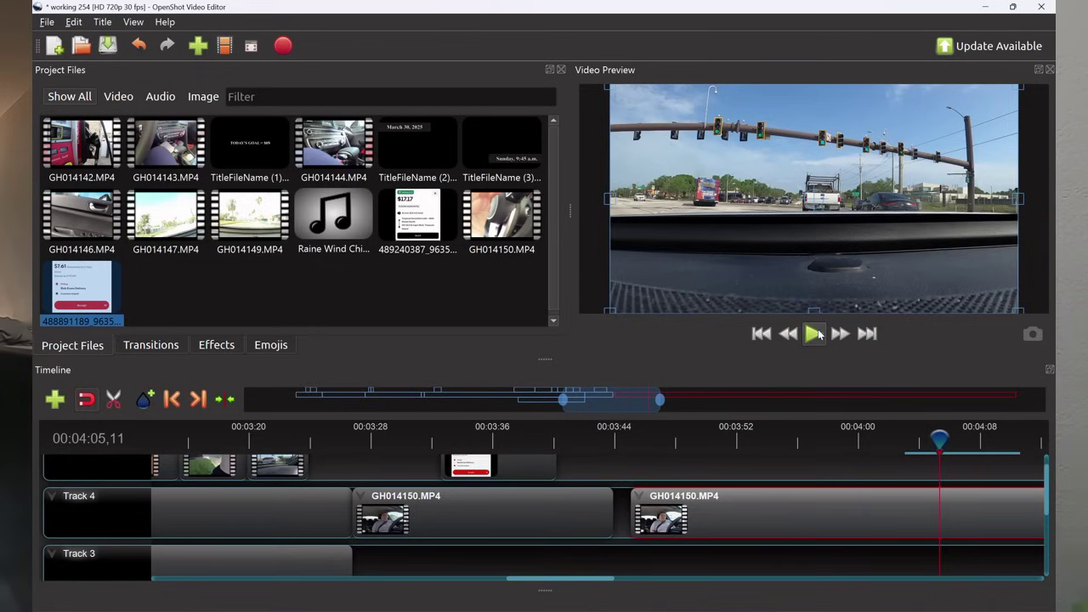
{"action": "left_click_drag", "start_coordinate": [589, 583], "coordinate": [516, 583]}
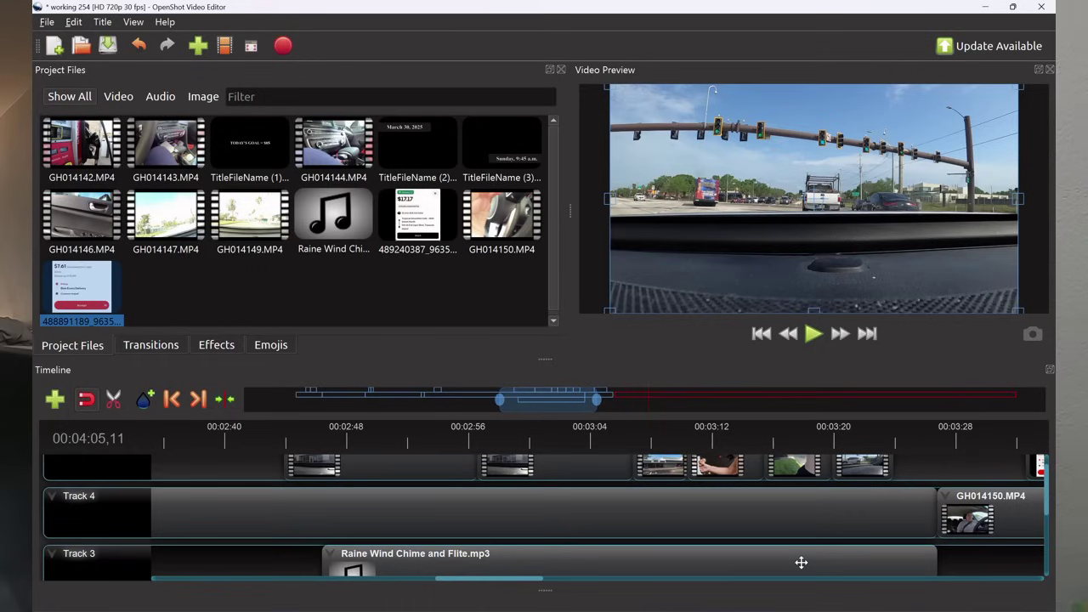
{"action": "left_click_drag", "start_coordinate": [508, 583], "coordinate": [567, 583]}
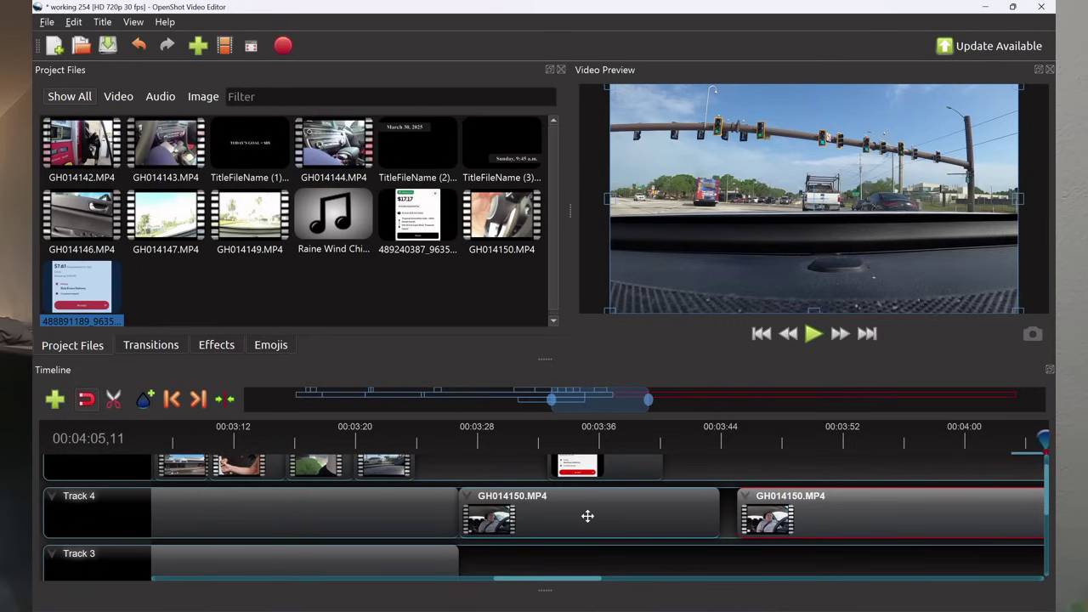
{"action": "left_click_drag", "start_coordinate": [524, 582], "coordinate": [595, 578]}
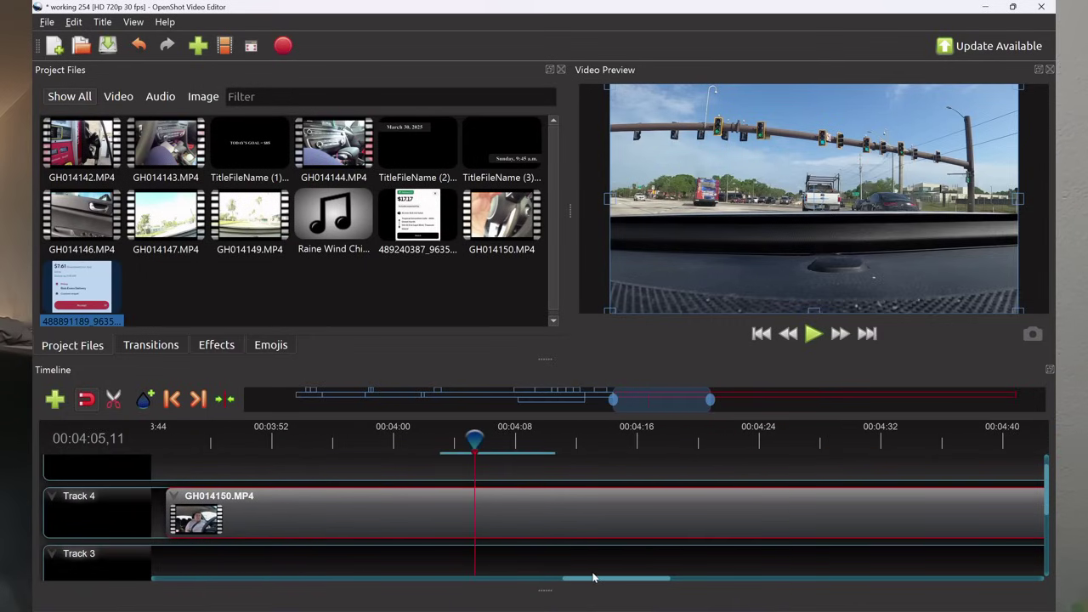
Play the second GH014150.MP4 piece on from 00:04:05,11 and split it at 00:04:40,01.
{"action": "left_click", "coordinate": [812, 334]}
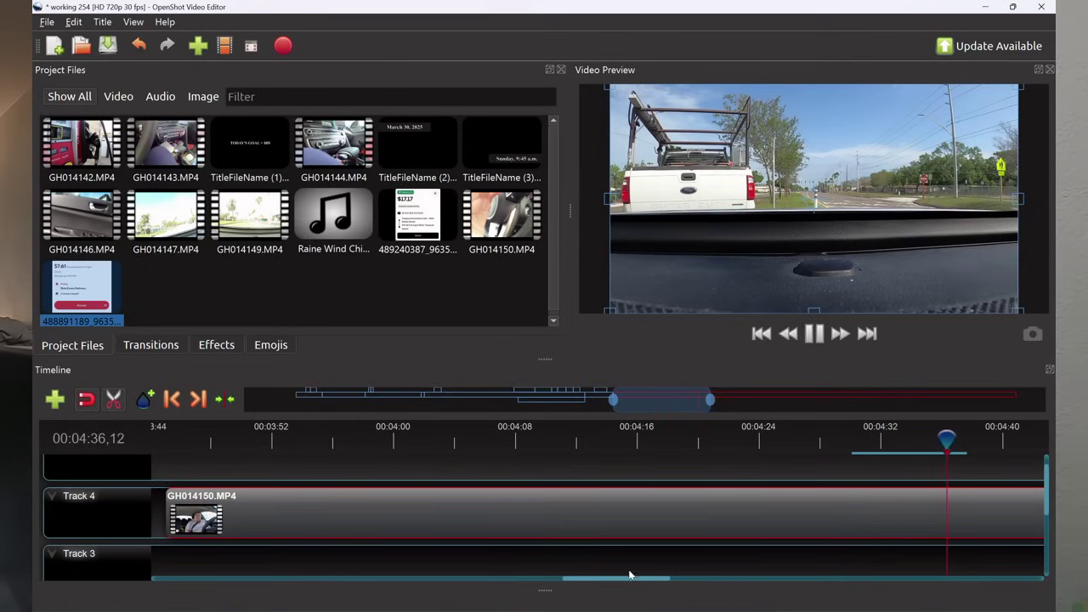
{"action": "left_click_drag", "start_coordinate": [609, 578], "coordinate": [633, 579]}
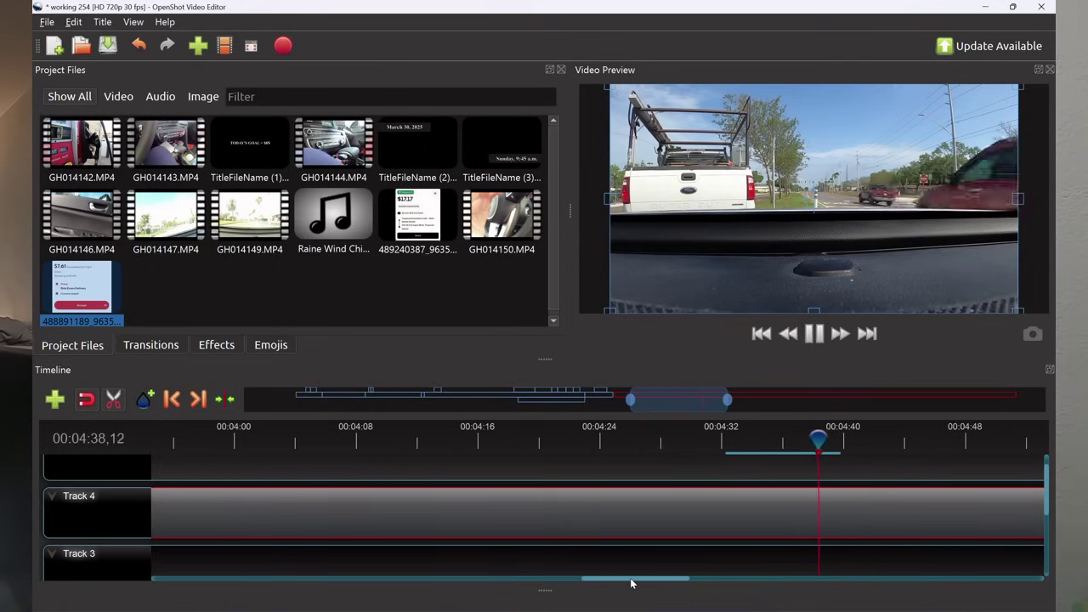
{"action": "left_click", "coordinate": [813, 334]}
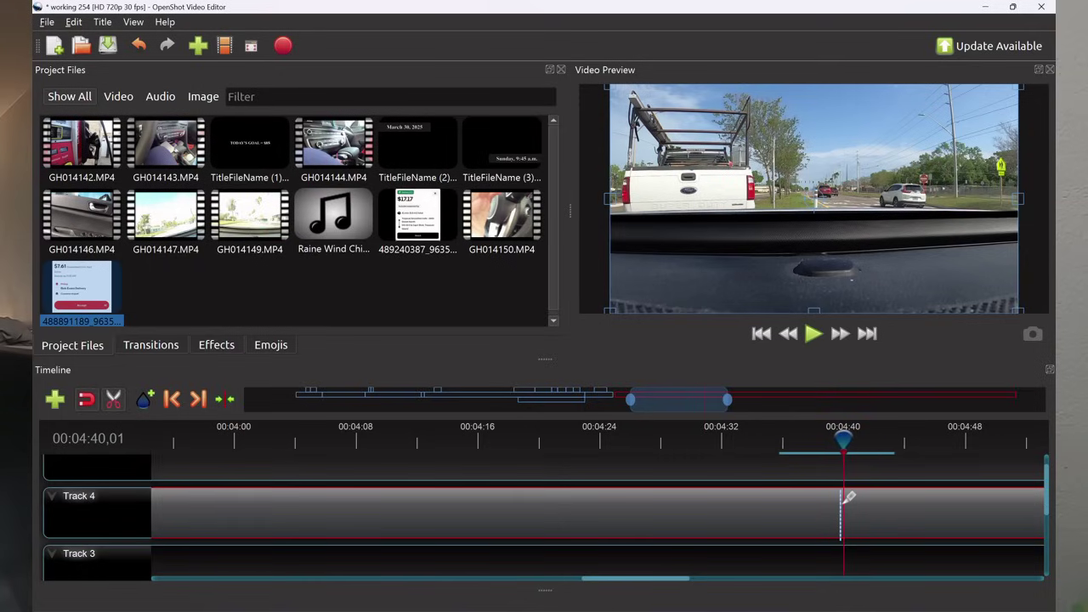
{"action": "left_click_drag", "start_coordinate": [838, 490], "coordinate": [840, 490]}
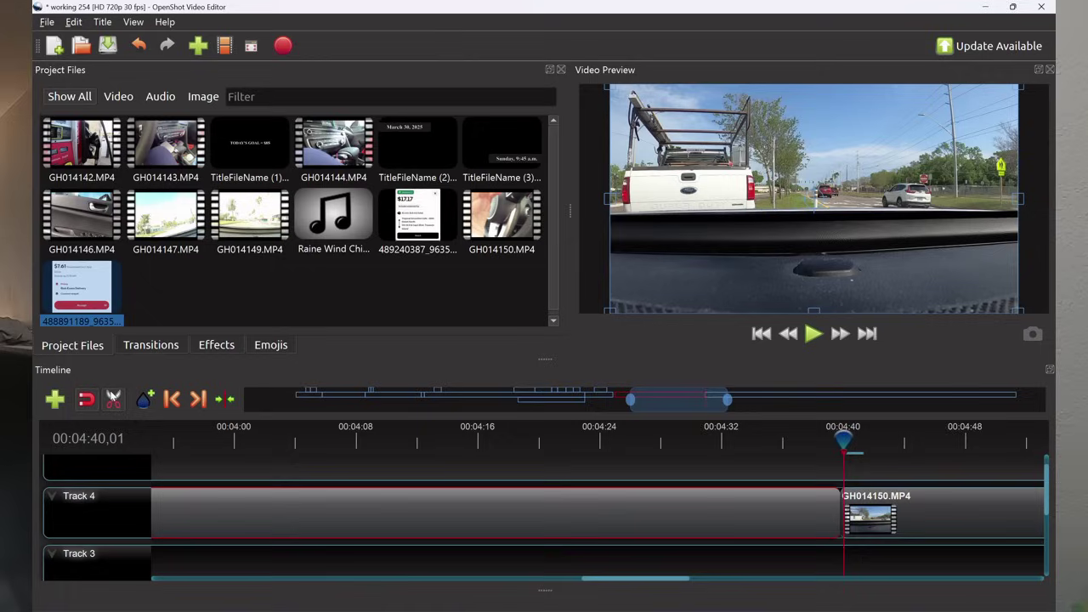
Remove the GH014150.MP4 section before the 00:04:40,01 cut and move the remaining piece back to start at about 00:03:55,18.
{"action": "right_click", "coordinate": [212, 500]}
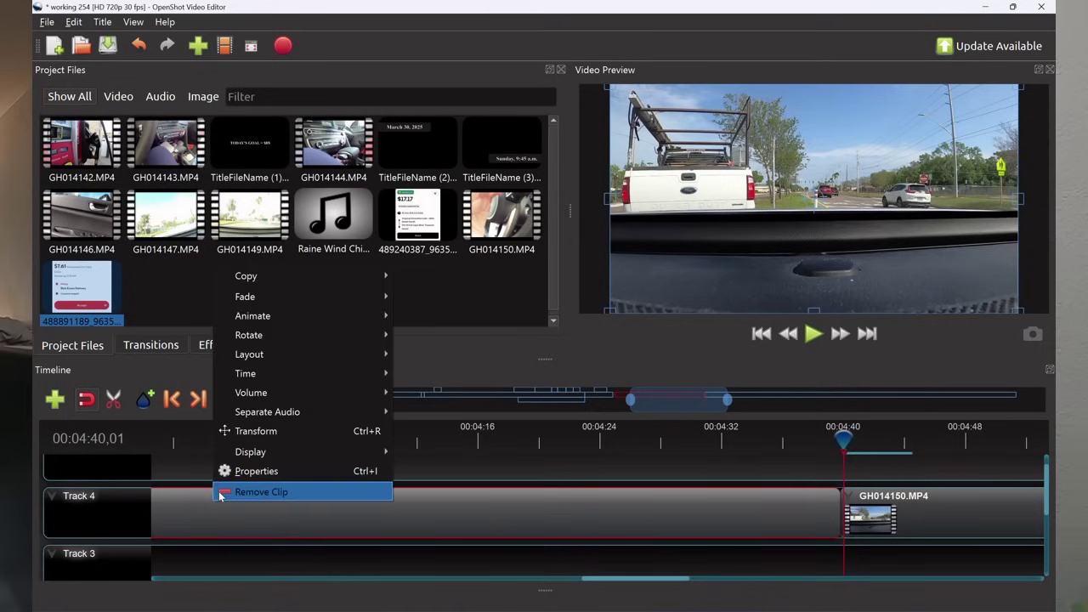
{"action": "left_click", "coordinate": [220, 493]}
{"action": "left_click_drag", "start_coordinate": [399, 439], "coordinate": [167, 441]}
{"action": "left_click_drag", "start_coordinate": [909, 522], "coordinate": [242, 527]}
{"action": "scroll", "coordinate": [392, 560], "scroll_direction": "up", "scroll_amount": 1}
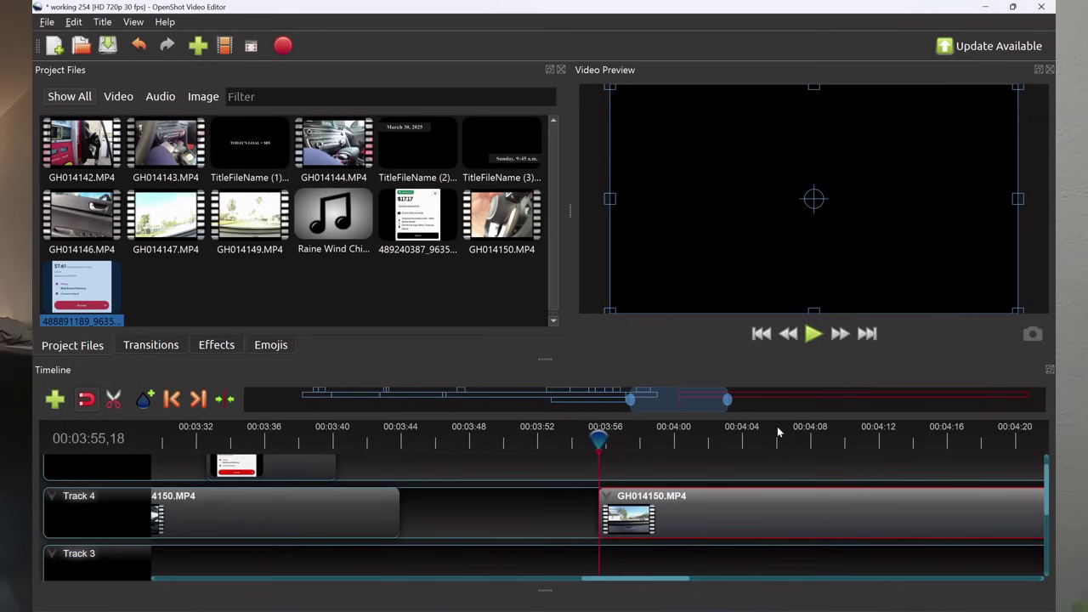
Play through the remaining GH014150.MP4 piece on Track 4 from 00:03:55,18 to 00:05:14,08.
{"action": "left_click", "coordinate": [813, 334]}
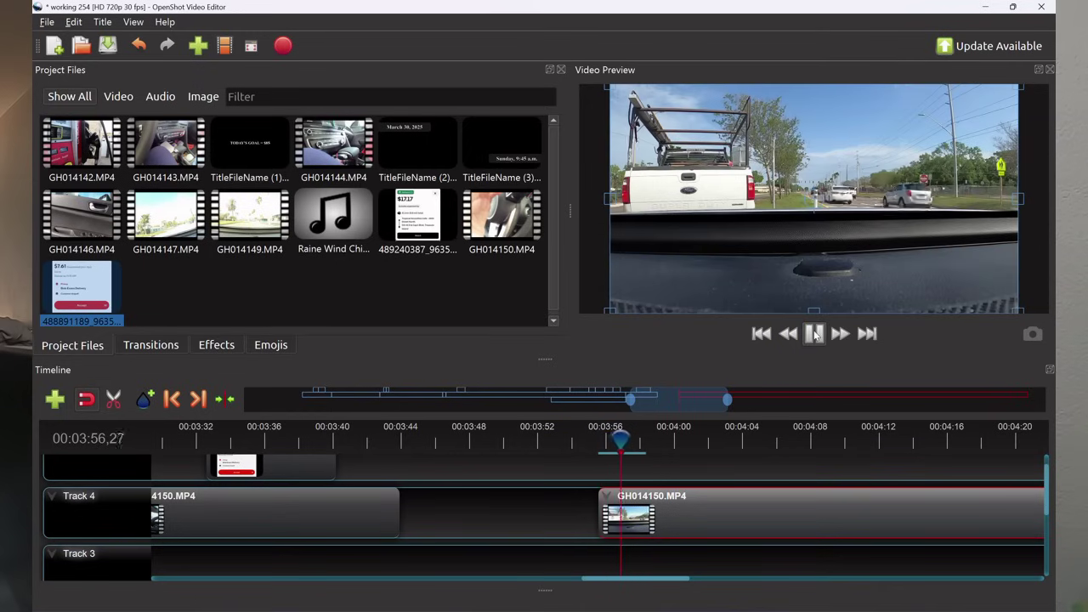
{"action": "left_click_drag", "start_coordinate": [589, 583], "coordinate": [601, 582]}
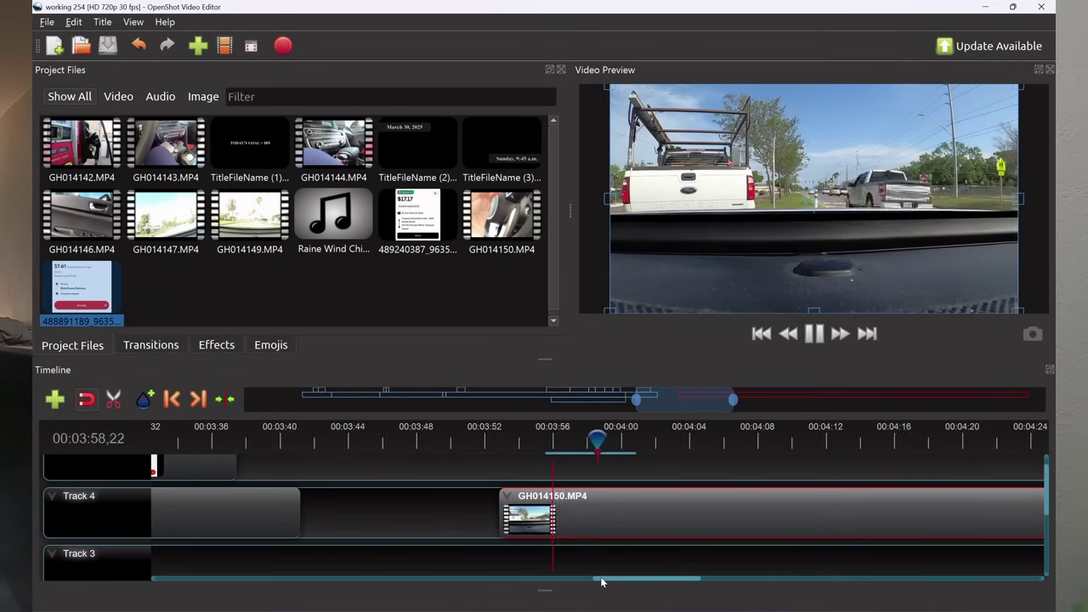
{"action": "left_click", "coordinate": [113, 398]}
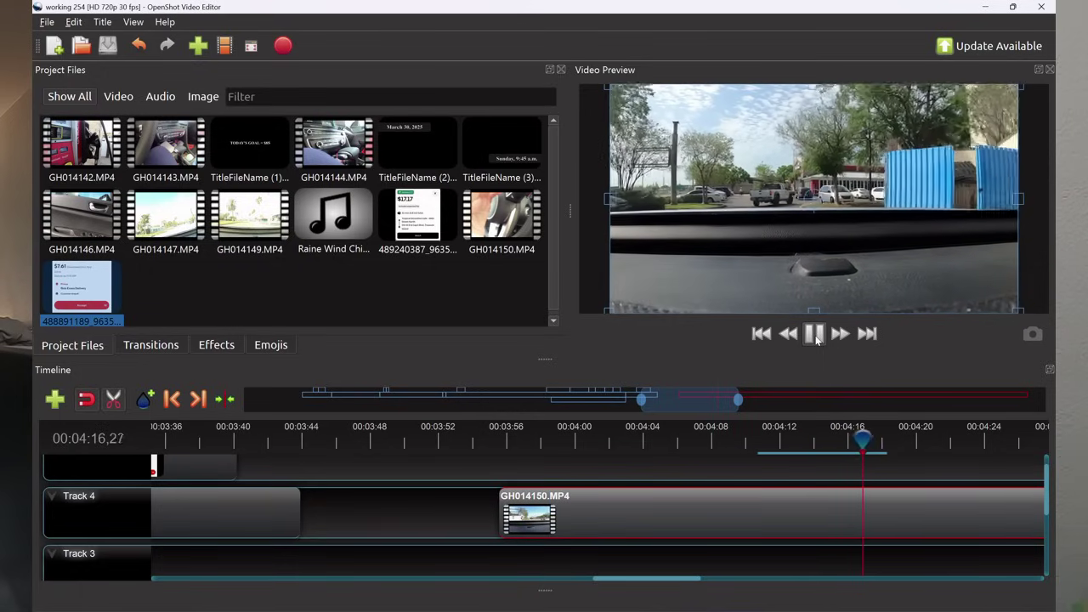
{"action": "left_click", "coordinate": [814, 334]}
{"action": "left_click", "coordinate": [814, 334]}
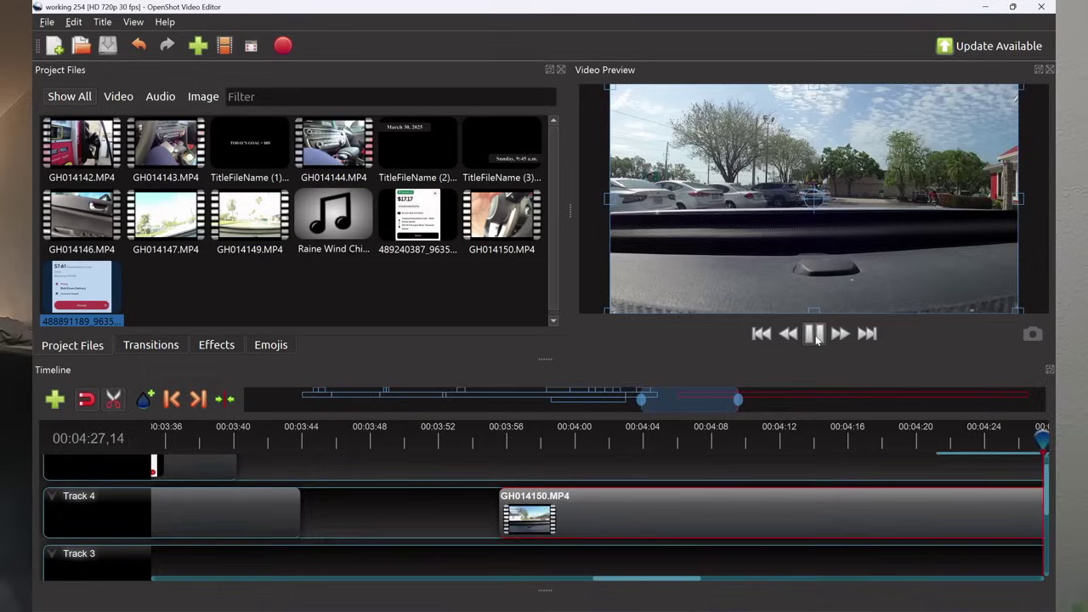
{"action": "left_click", "coordinate": [815, 335]}
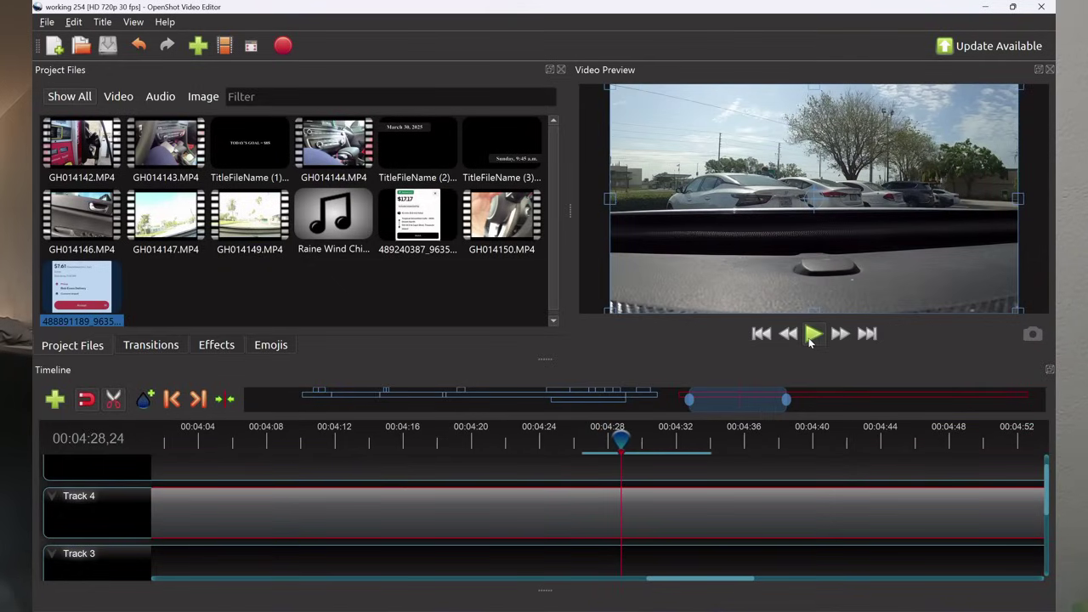
{"action": "left_click", "coordinate": [810, 339]}
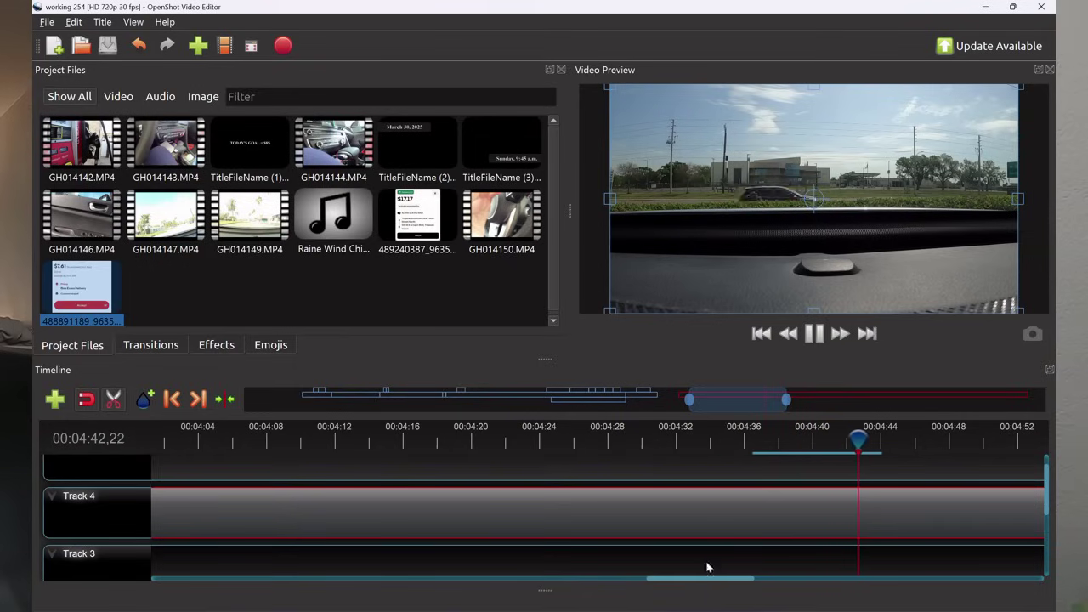
{"action": "left_click_drag", "start_coordinate": [702, 583], "coordinate": [753, 583]}
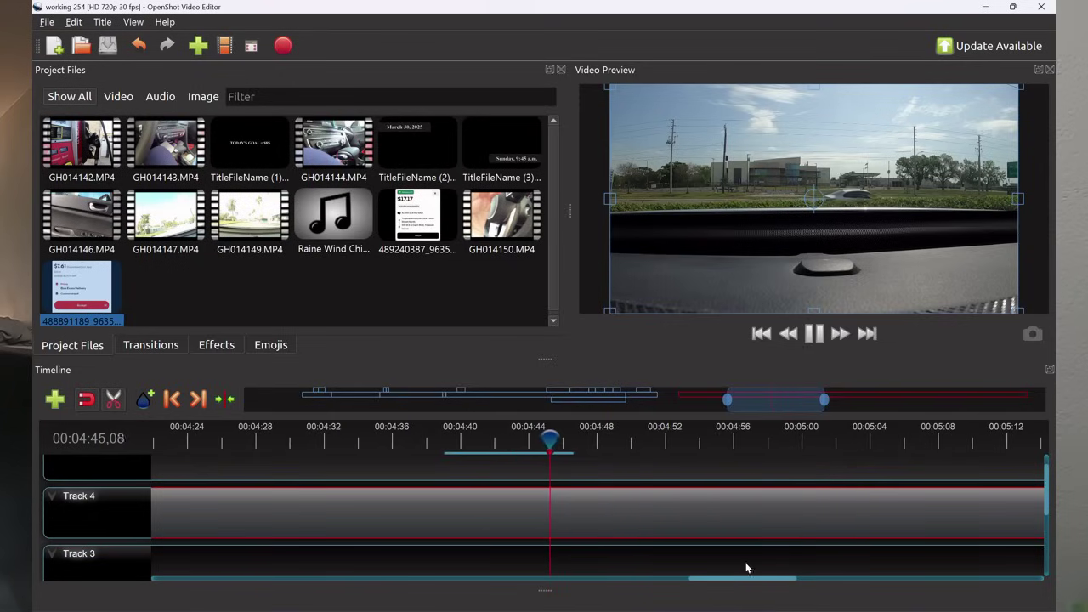
{"action": "left_click", "coordinate": [814, 339]}
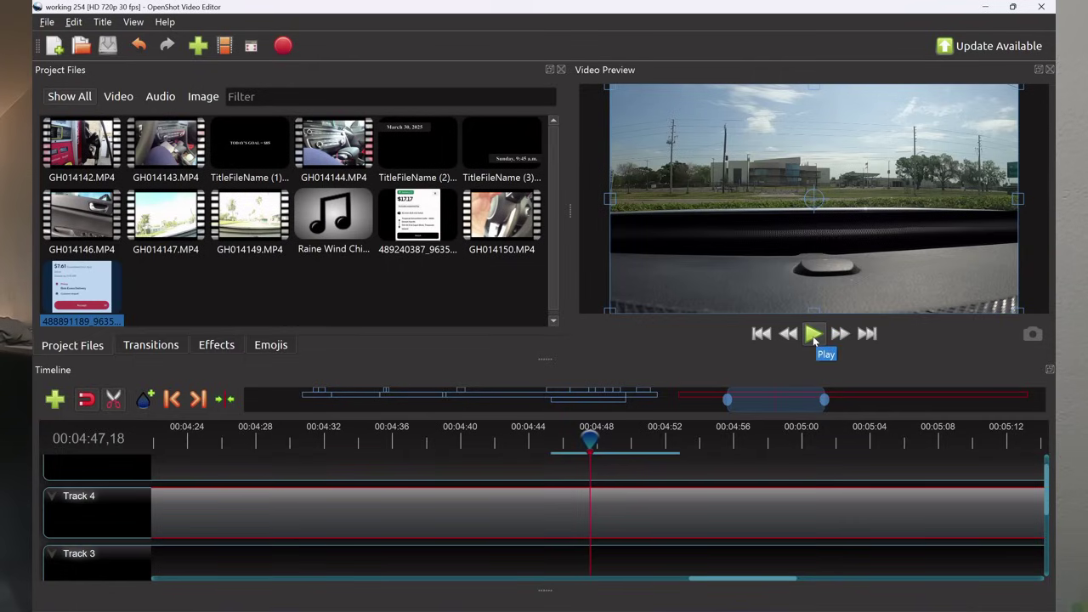
{"action": "left_click", "coordinate": [813, 336]}
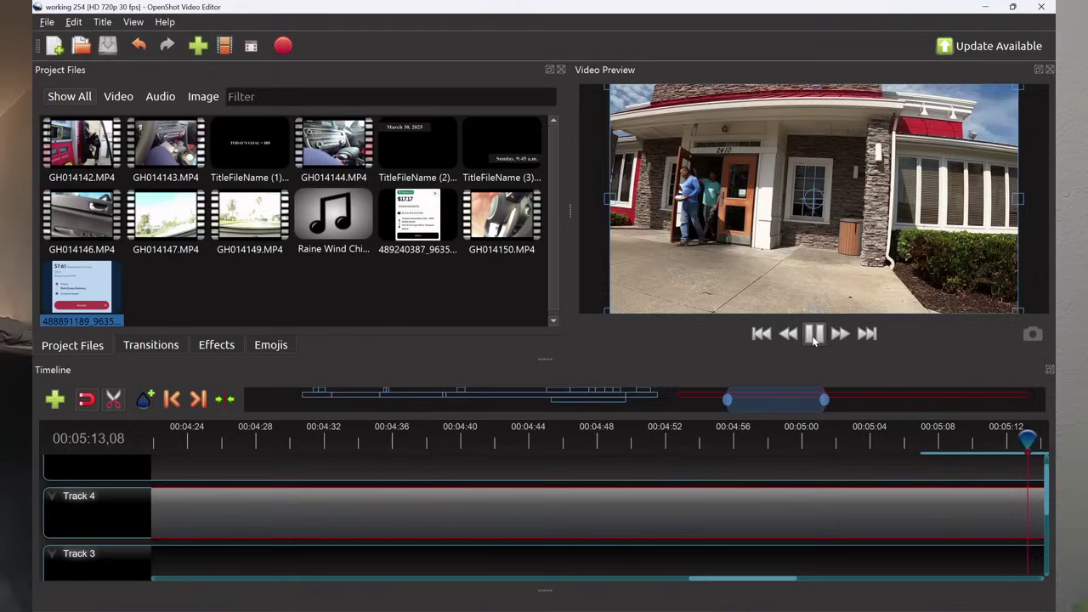
{"action": "left_click", "coordinate": [814, 334]}
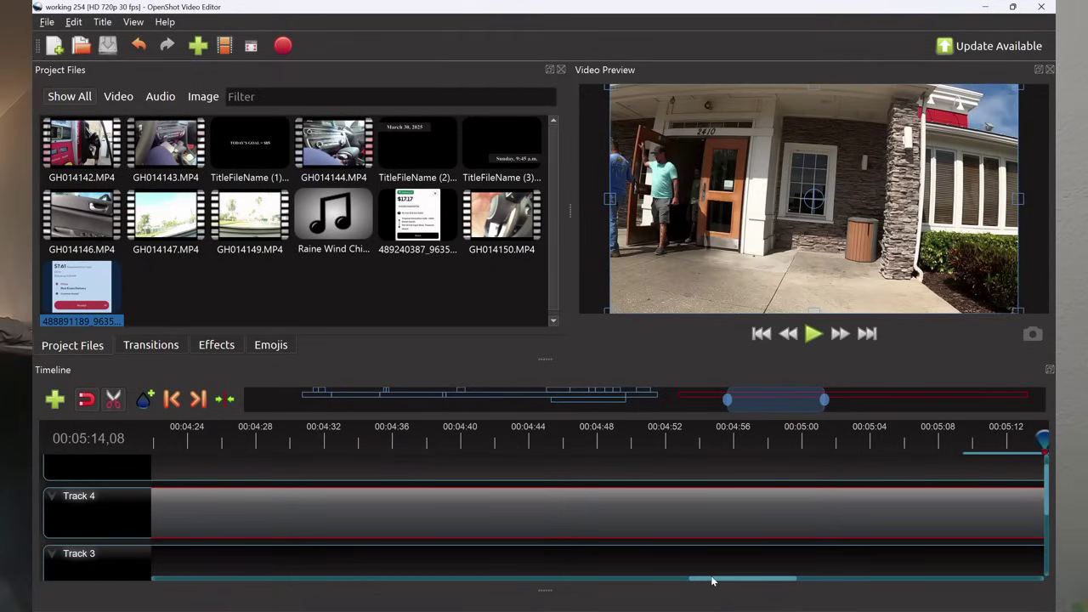
{"action": "left_click_drag", "start_coordinate": [712, 581], "coordinate": [713, 581]}
Go back to about 00:04:57 and split the GH014150.MP4 piece on Track 4 at 00:04:57,20.
{"action": "left_click_drag", "start_coordinate": [1033, 433], "coordinate": [748, 438]}
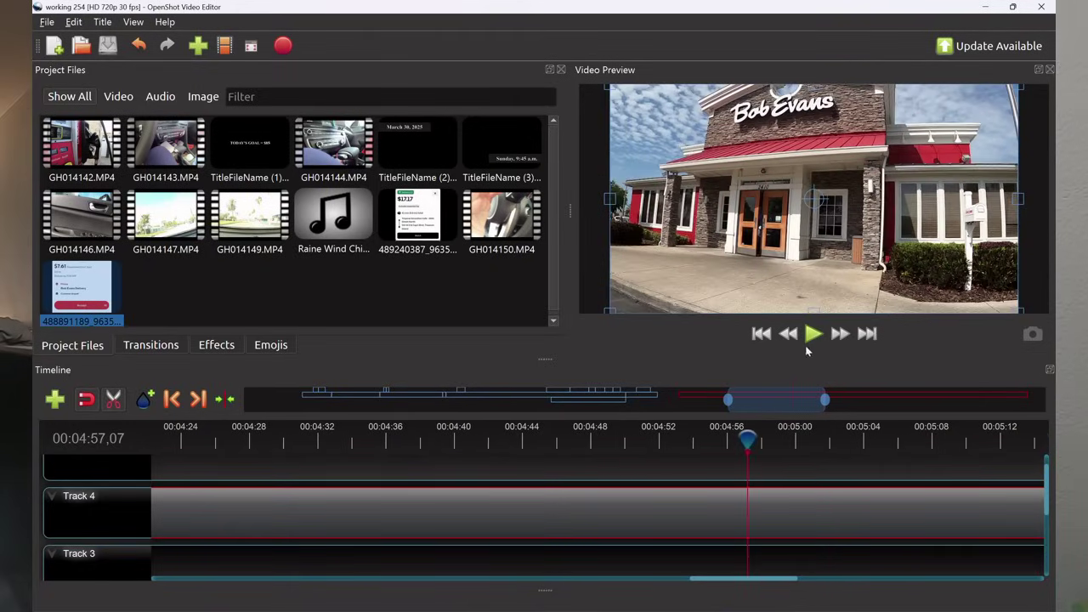
{"action": "left_click", "coordinate": [812, 336]}
{"action": "key", "text": "space"}
{"action": "left_click", "coordinate": [763, 498]}
{"action": "left_click", "coordinate": [113, 399]}
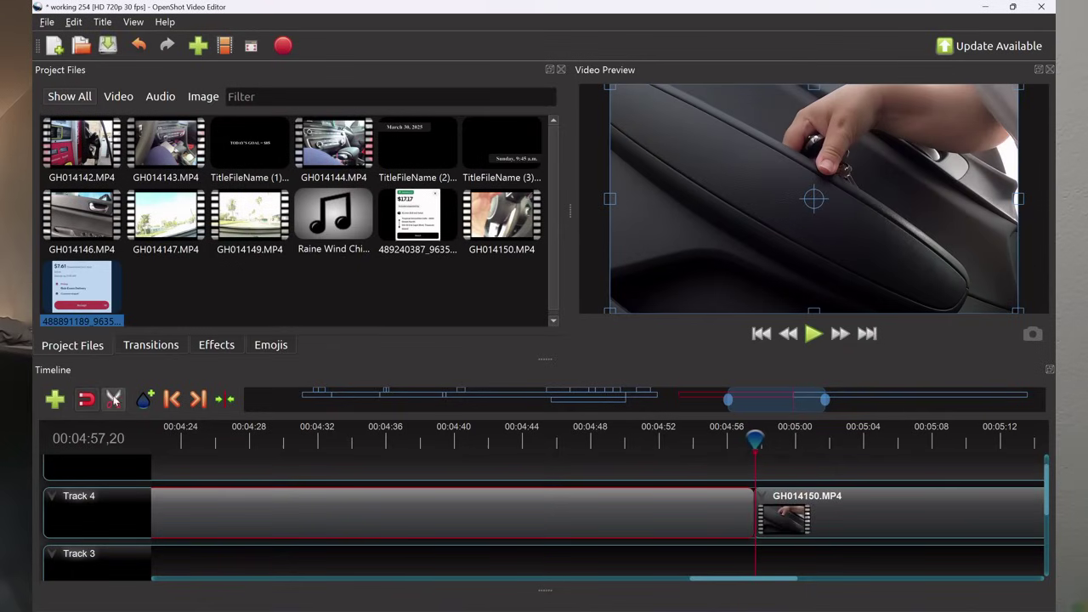
Delete the GH014150.MP4 section before the 00:04:57,20 cut and move the remaining piece back to start at 00:03:49,28.
{"action": "right_click", "coordinate": [255, 505]}
{"action": "left_click", "coordinate": [261, 505]}
{"action": "left_click_drag", "start_coordinate": [745, 451], "coordinate": [170, 442]}
{"action": "left_click_drag", "start_coordinate": [813, 499], "coordinate": [252, 516]}
{"action": "left_click_drag", "start_coordinate": [525, 446], "coordinate": [172, 442]}
{"action": "left_click_drag", "start_coordinate": [639, 499], "coordinate": [272, 517]}
{"action": "left_click_drag", "start_coordinate": [416, 440], "coordinate": [166, 440]}
{"action": "left_click_drag", "start_coordinate": [473, 511], "coordinate": [221, 520]}
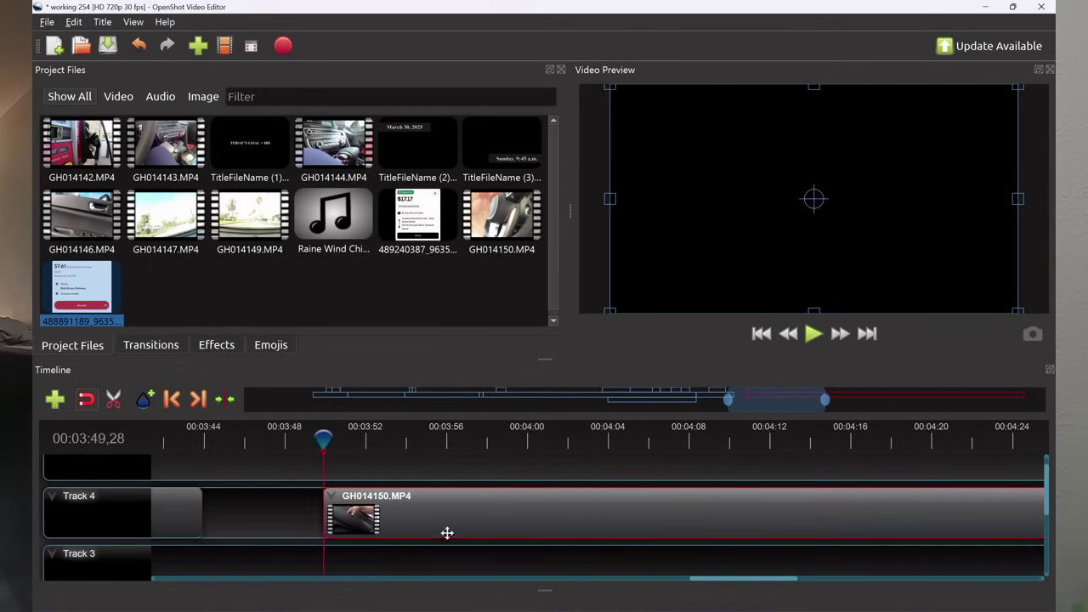
Split the moved GH014150.MP4 piece at 00:03:53,18 and delete the short part before the cut.
{"action": "key", "text": "space"}
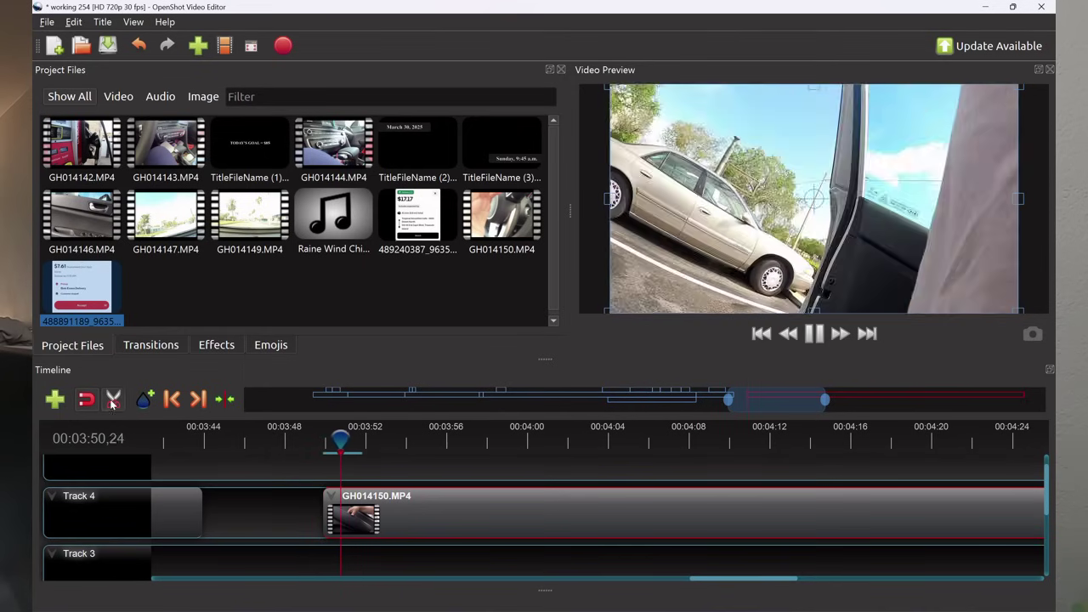
{"action": "left_click", "coordinate": [812, 335]}
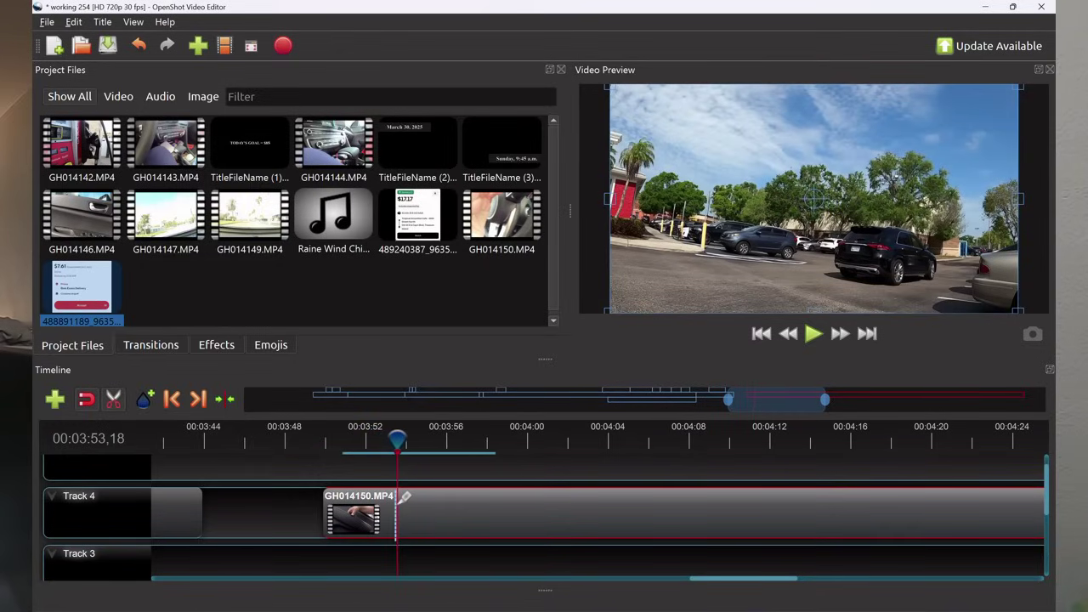
{"action": "left_click", "coordinate": [400, 497]}
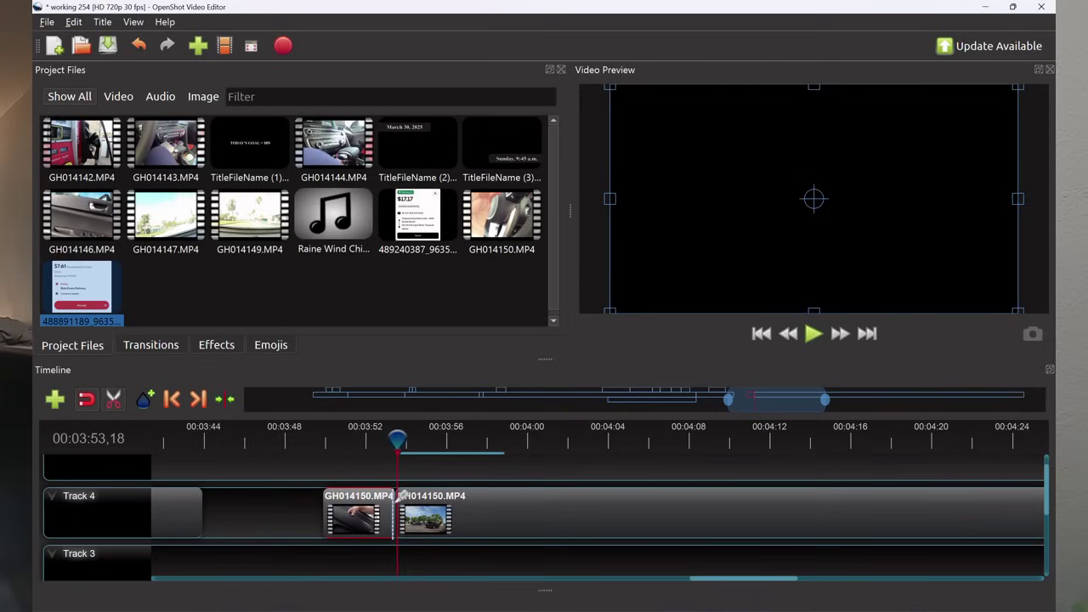
{"action": "right_click", "coordinate": [366, 517]}
{"action": "left_click", "coordinate": [393, 509]}
Move the remaining GH014150.MP4 piece on Track 4 back to start at 00:03:46,27 and save the project.
{"action": "left_click_drag", "start_coordinate": [397, 440], "coordinate": [262, 449]}
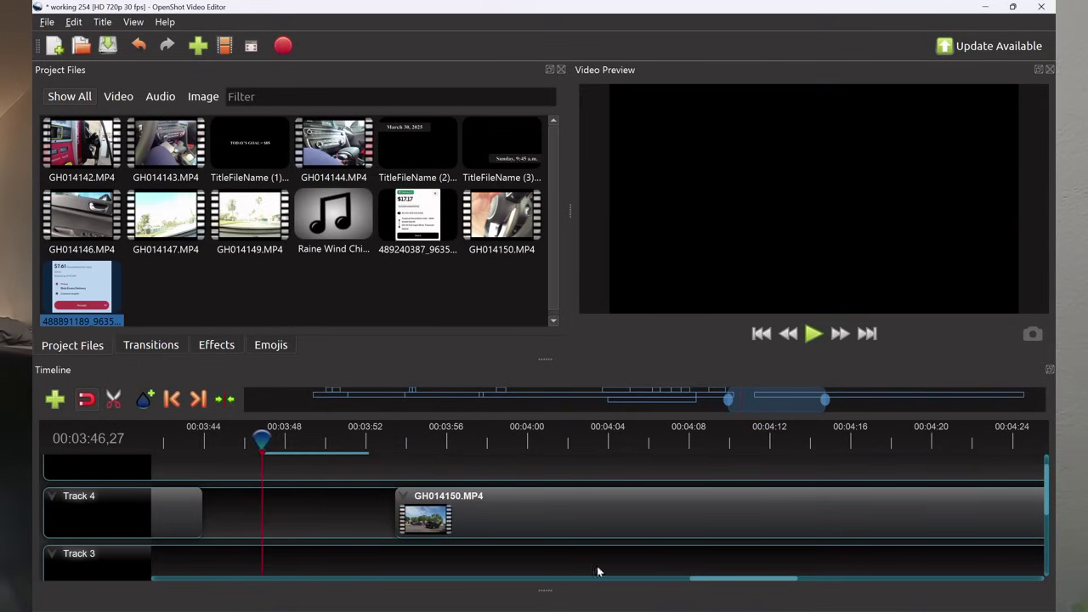
{"action": "left_click_drag", "start_coordinate": [693, 582], "coordinate": [666, 586]}
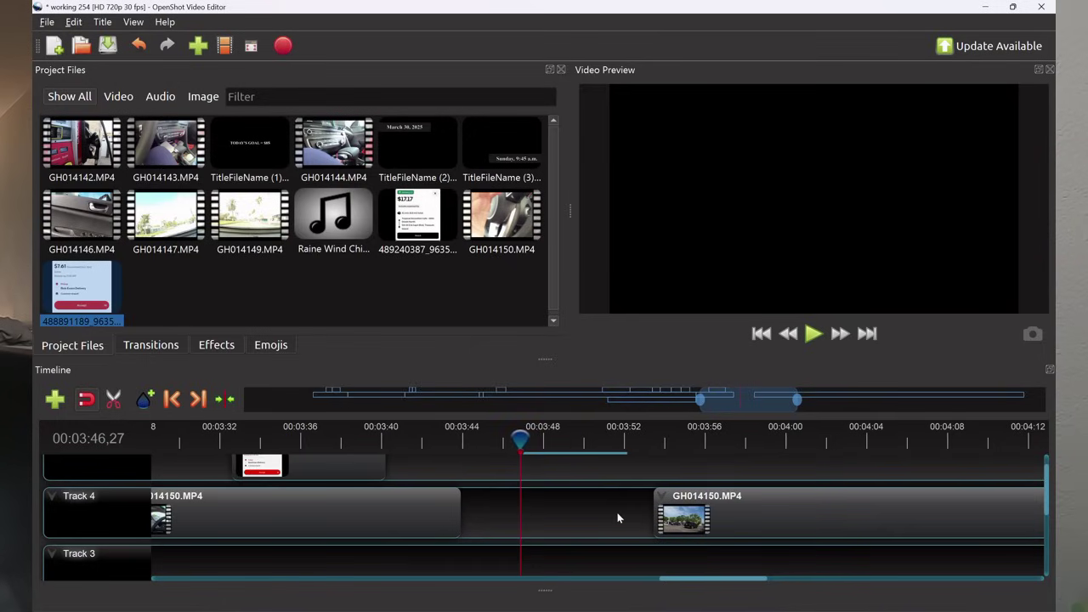
{"action": "left_click_drag", "start_coordinate": [708, 518], "coordinate": [576, 521]}
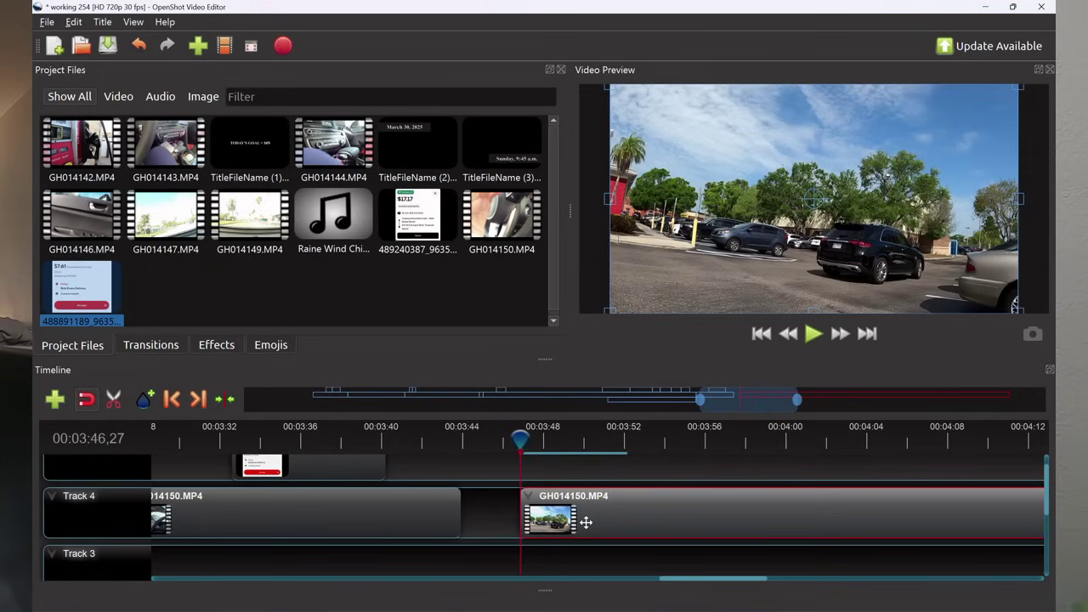
{"action": "key", "text": "ctrl+s"}
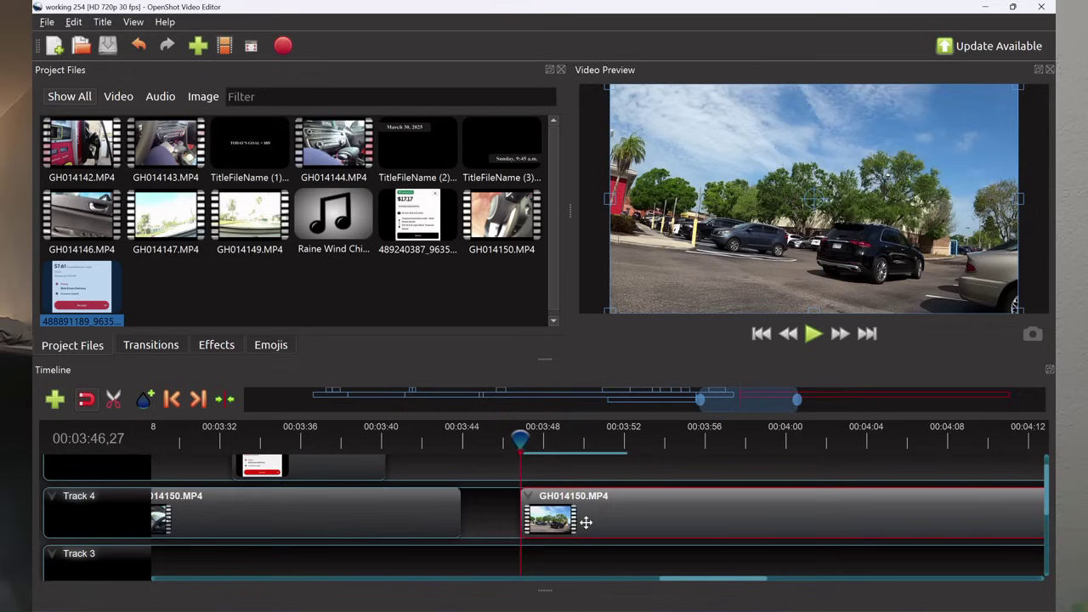
Play the GH014150.MP4 piece on from 00:03:46,27 and split it at 00:04:12,28.
{"action": "left_click", "coordinate": [813, 333]}
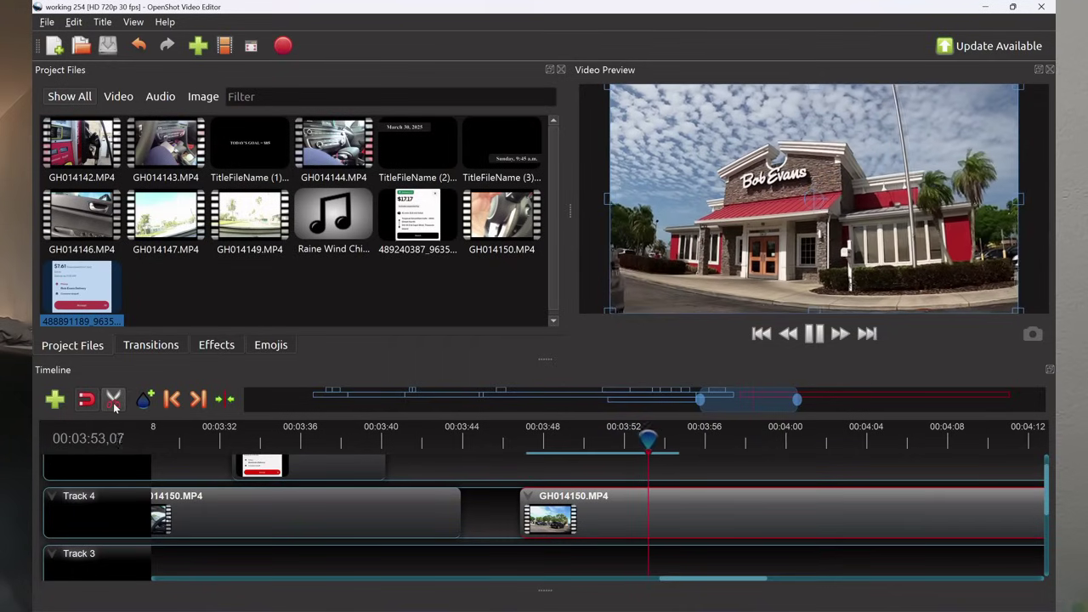
{"action": "left_click", "coordinate": [820, 340]}
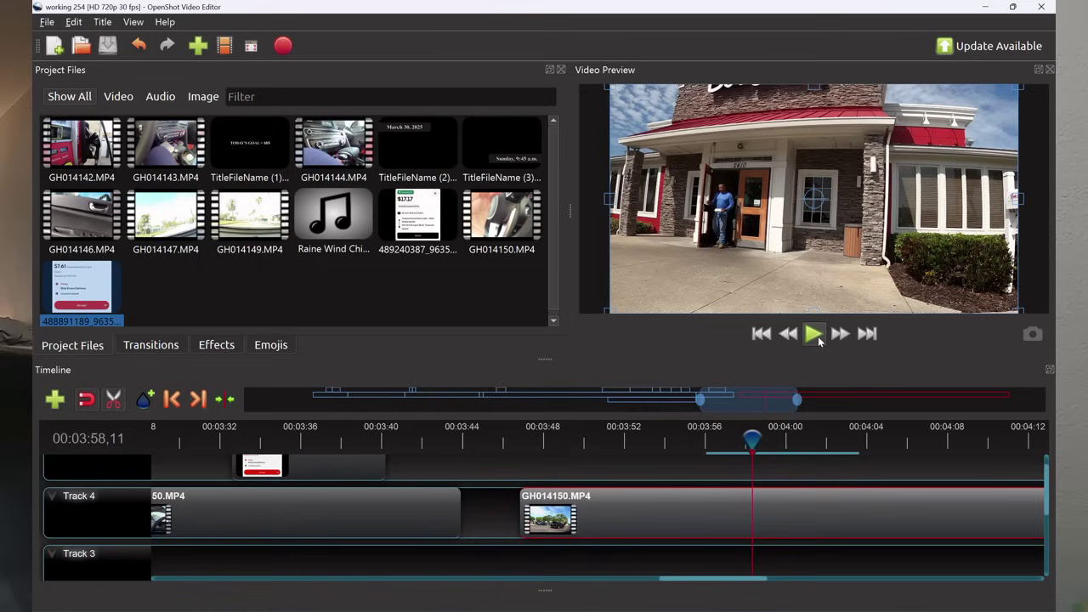
{"action": "left_click", "coordinate": [814, 338]}
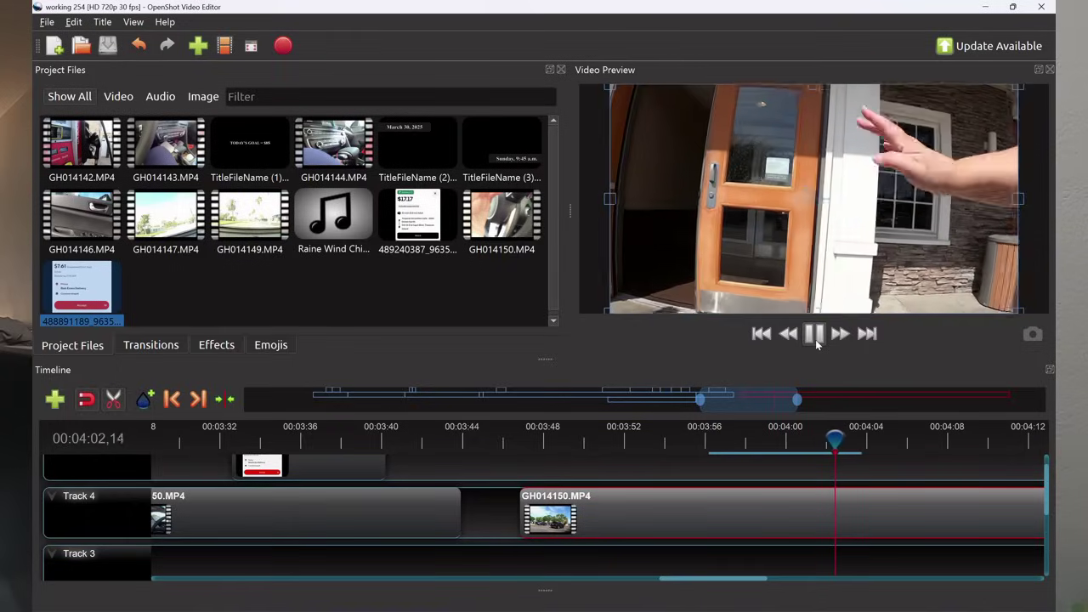
{"action": "left_click", "coordinate": [816, 338]}
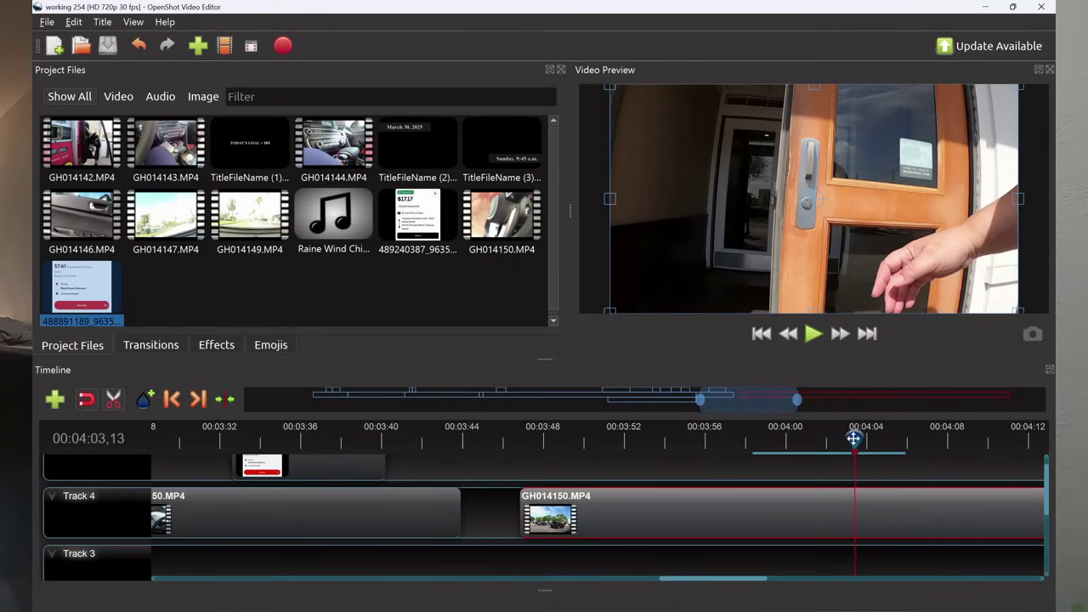
{"action": "left_click", "coordinate": [848, 439]}
{"action": "left_click_drag", "start_coordinate": [848, 439], "coordinate": [838, 440]}
{"action": "left_click", "coordinate": [814, 335]}
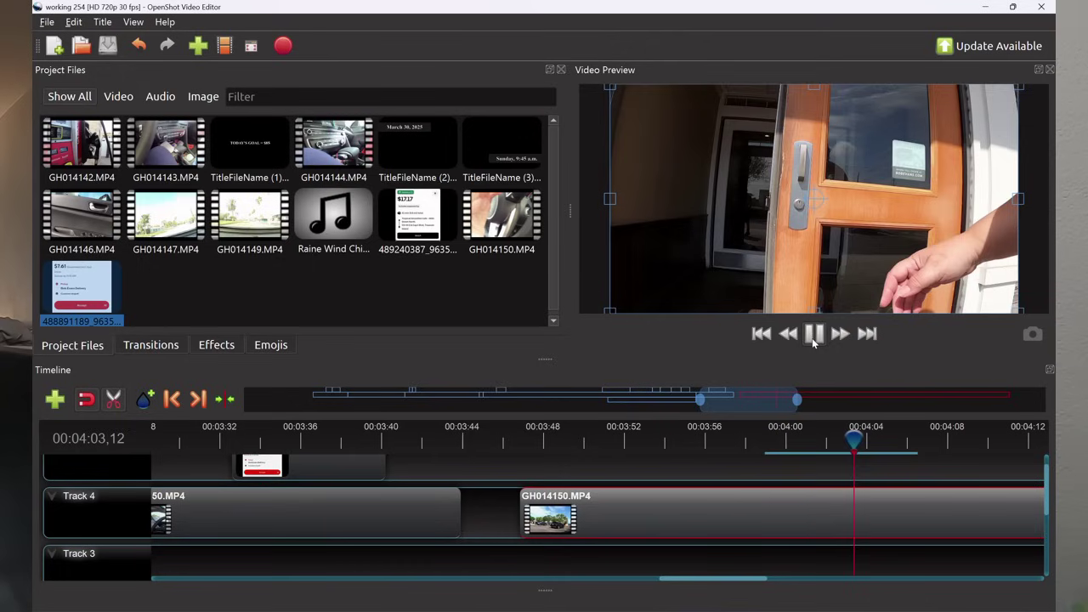
{"action": "left_click", "coordinate": [814, 338]}
{"action": "left_click", "coordinate": [814, 338]}
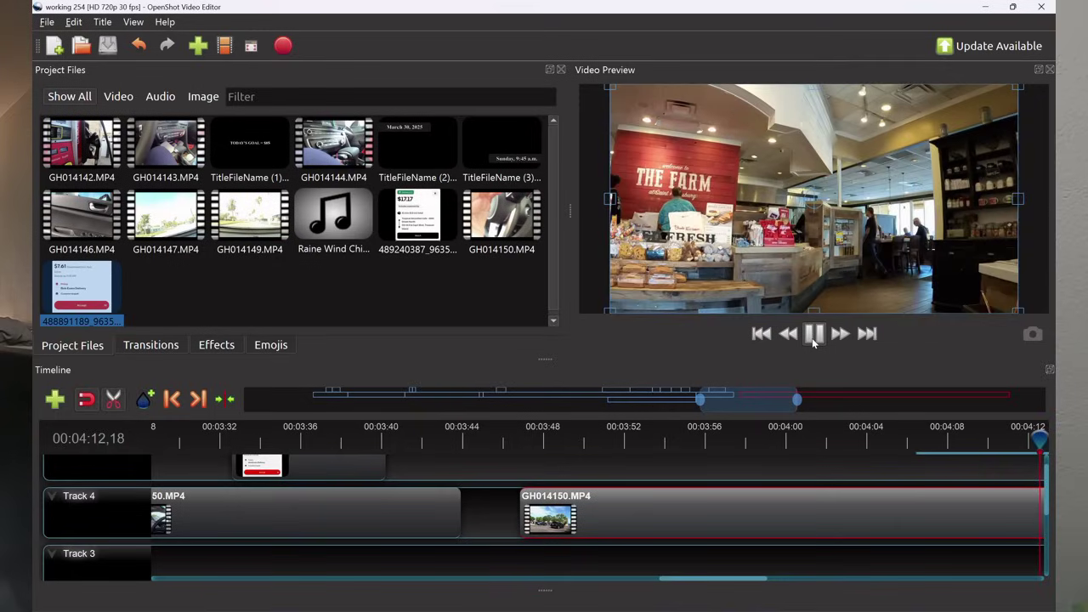
{"action": "left_click", "coordinate": [813, 335]}
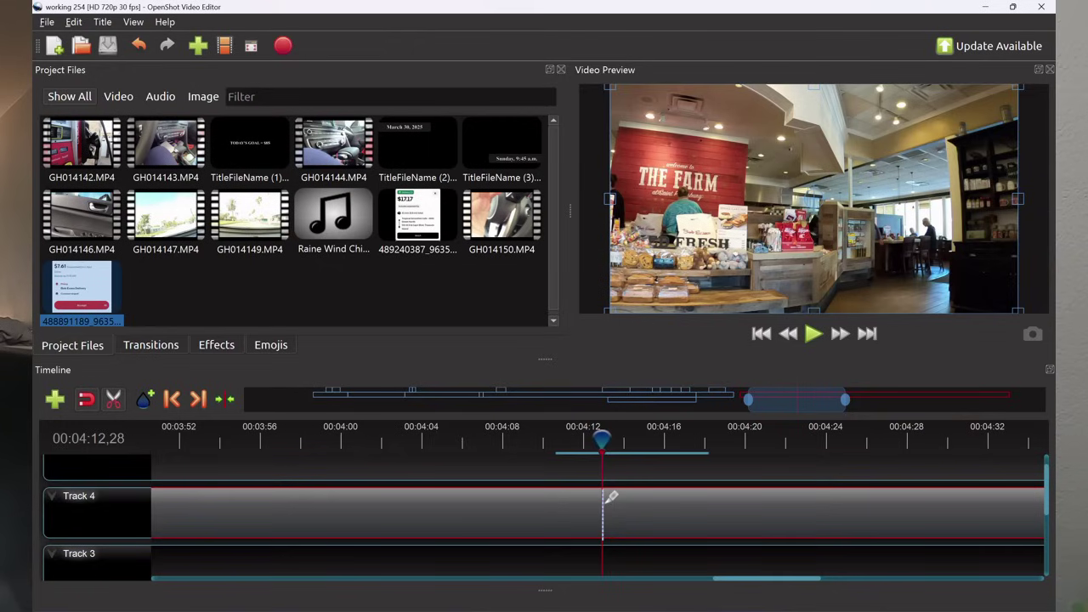
{"action": "left_click", "coordinate": [604, 502]}
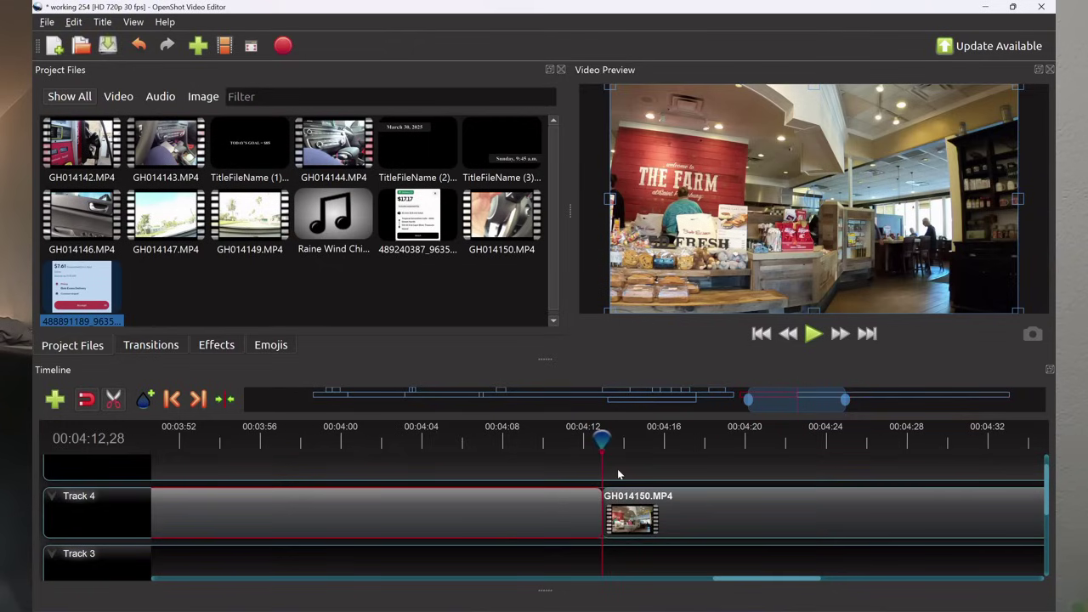
Delete the GH014150.MP4 piece starting at about 00:03:27 on Track 4 and move the next piece into its place.
{"action": "left_click_drag", "start_coordinate": [753, 583], "coordinate": [688, 594]}
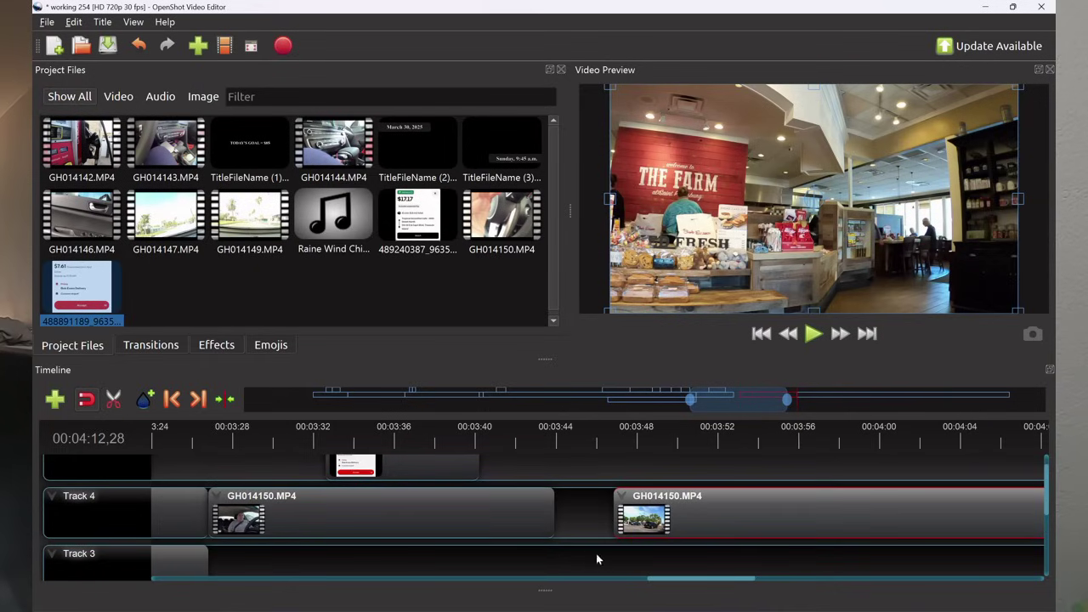
{"action": "left_click", "coordinate": [376, 521]}
{"action": "right_click", "coordinate": [376, 521]}
{"action": "left_click", "coordinate": [377, 513]}
{"action": "left_click_drag", "start_coordinate": [683, 516], "coordinate": [281, 525]}
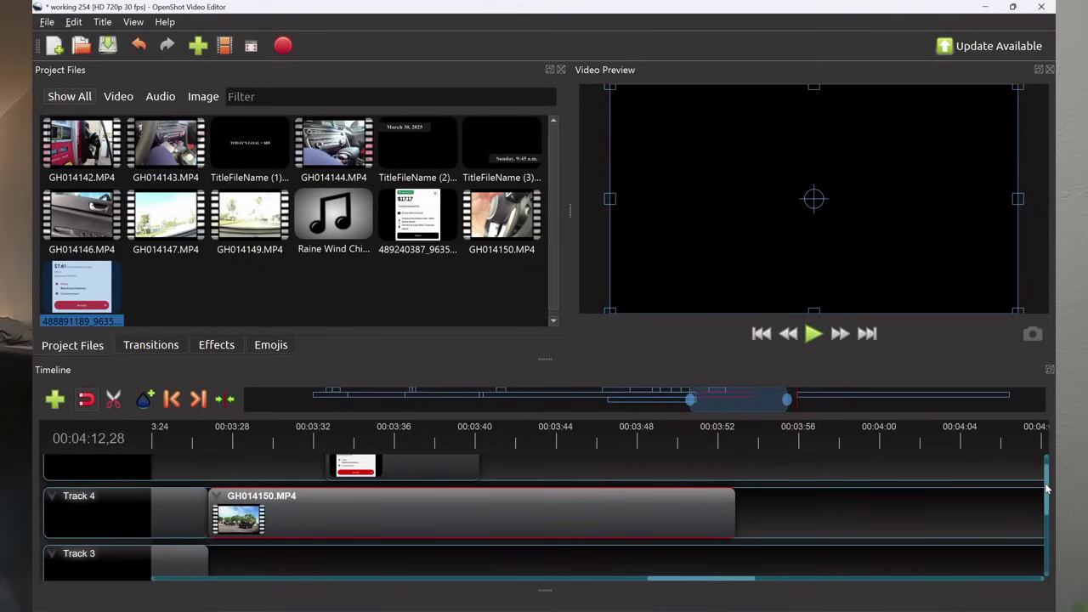
Move the GH014150.MP4 piece after the 00:04:12,28 cut back to start at about 00:03:59 on Track 4.
{"action": "scroll", "coordinate": [1047, 489], "scroll_direction": "up", "scroll_amount": 1}
{"action": "left_click", "coordinate": [419, 476]}
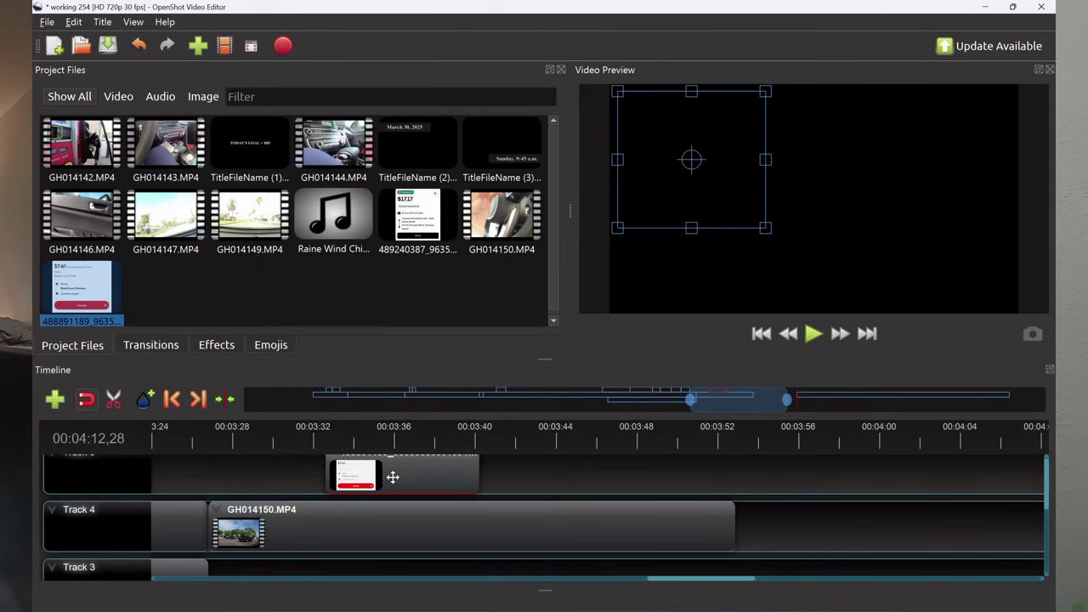
{"action": "left_click_drag", "start_coordinate": [689, 583], "coordinate": [728, 580]}
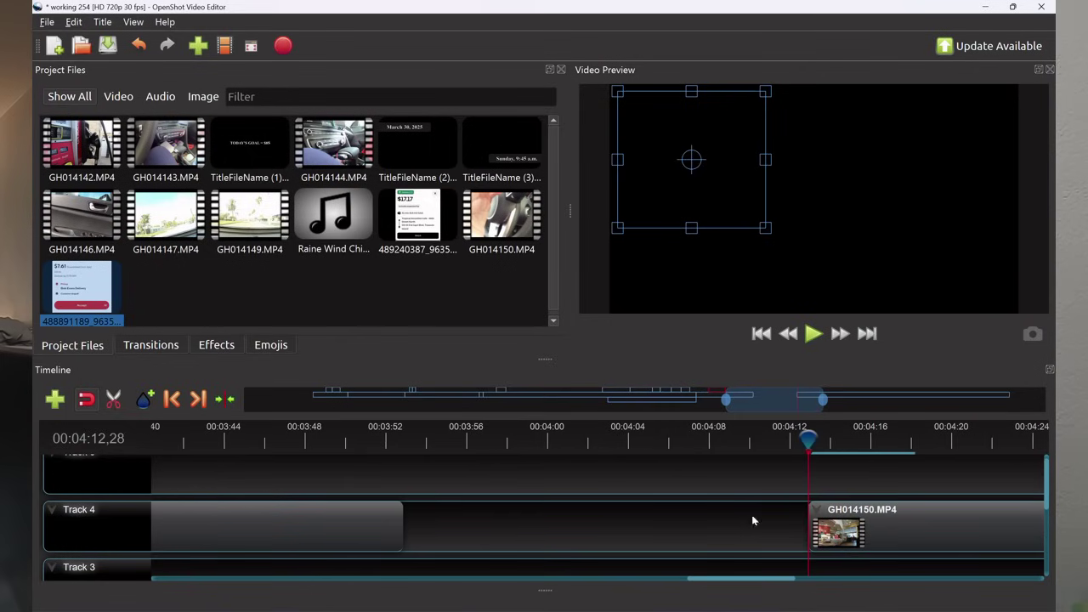
{"action": "left_click_drag", "start_coordinate": [801, 440], "coordinate": [313, 439]}
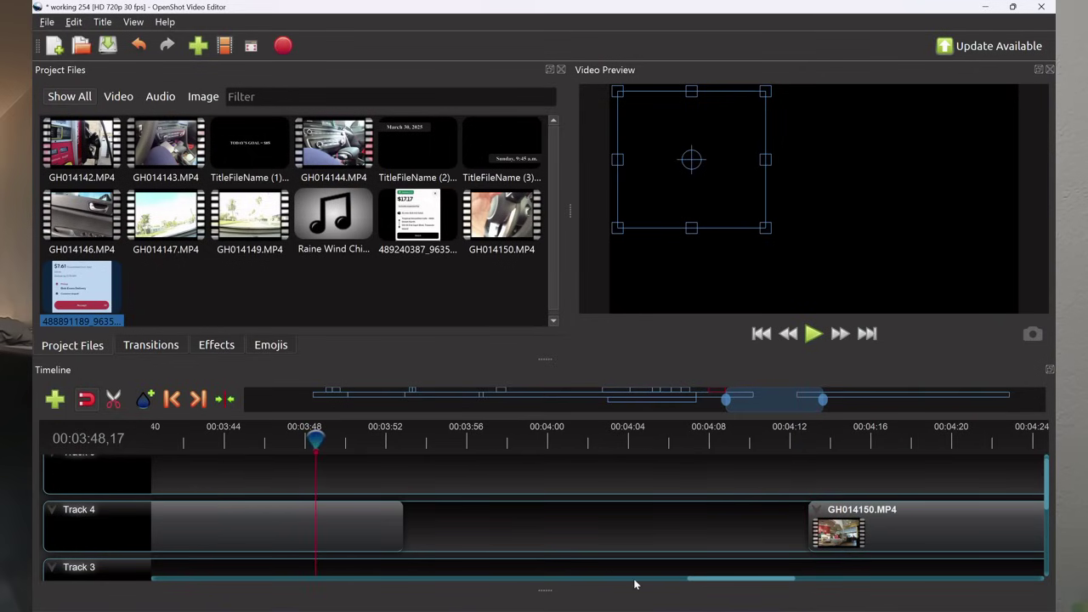
{"action": "left_click_drag", "start_coordinate": [712, 583], "coordinate": [706, 583]}
{"action": "left_click_drag", "start_coordinate": [906, 542], "coordinate": [619, 539]}
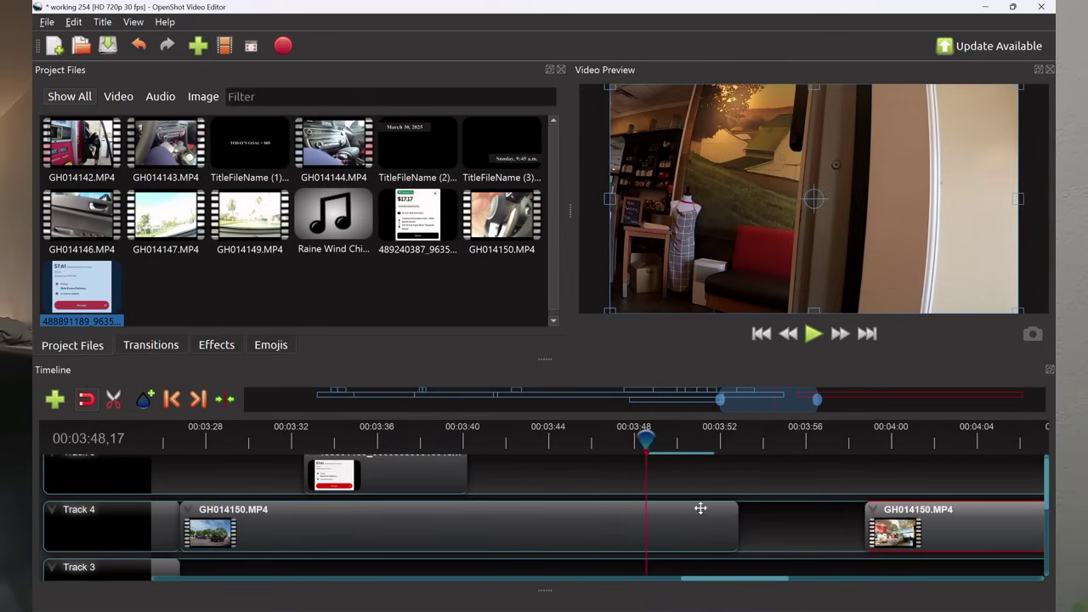
Play the GH014150.MP4 piece from about 00:03:27 and move the $7.61 order screenshot on Track 5 to start at about 00:03:38,18.
{"action": "left_click_drag", "start_coordinate": [642, 436], "coordinate": [174, 444]}
{"action": "left_click", "coordinate": [810, 340]}
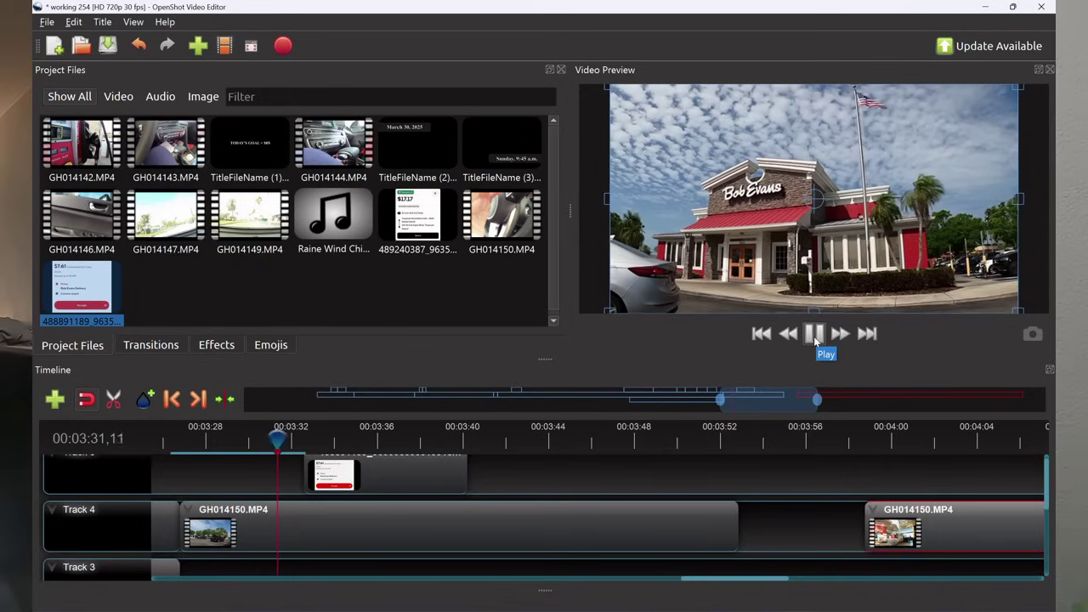
{"action": "left_click", "coordinate": [814, 336]}
{"action": "left_click_drag", "start_coordinate": [432, 467], "coordinate": [576, 472]}
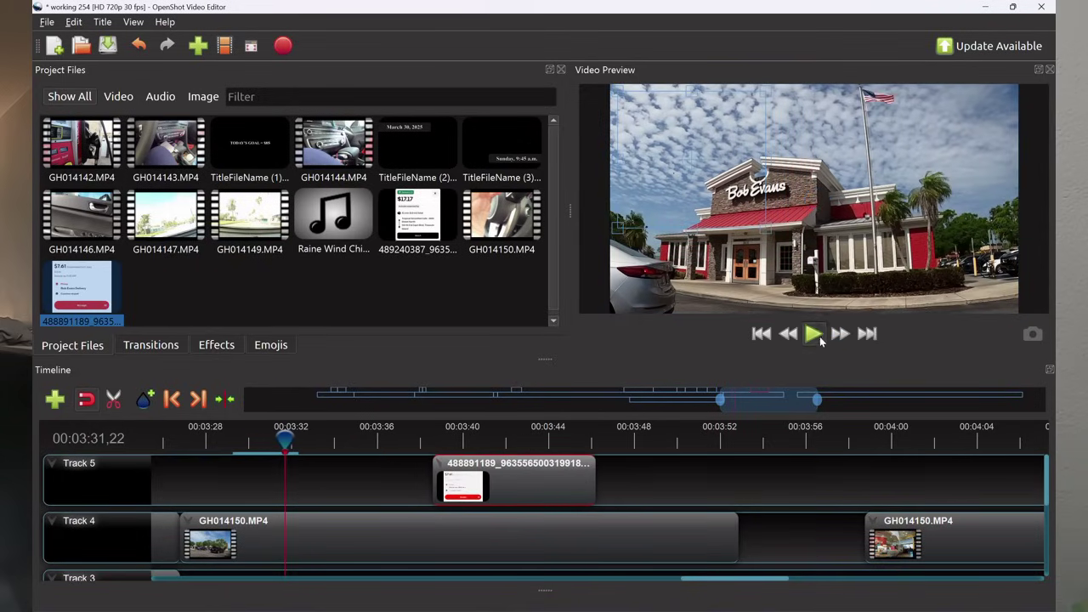
Play the restaurant approach on from 00:03:31,22 and move the $7.61 order screenshot on Track 5 to start at 00:03:37,04.
{"action": "left_click", "coordinate": [816, 336]}
{"action": "left_click", "coordinate": [812, 337]}
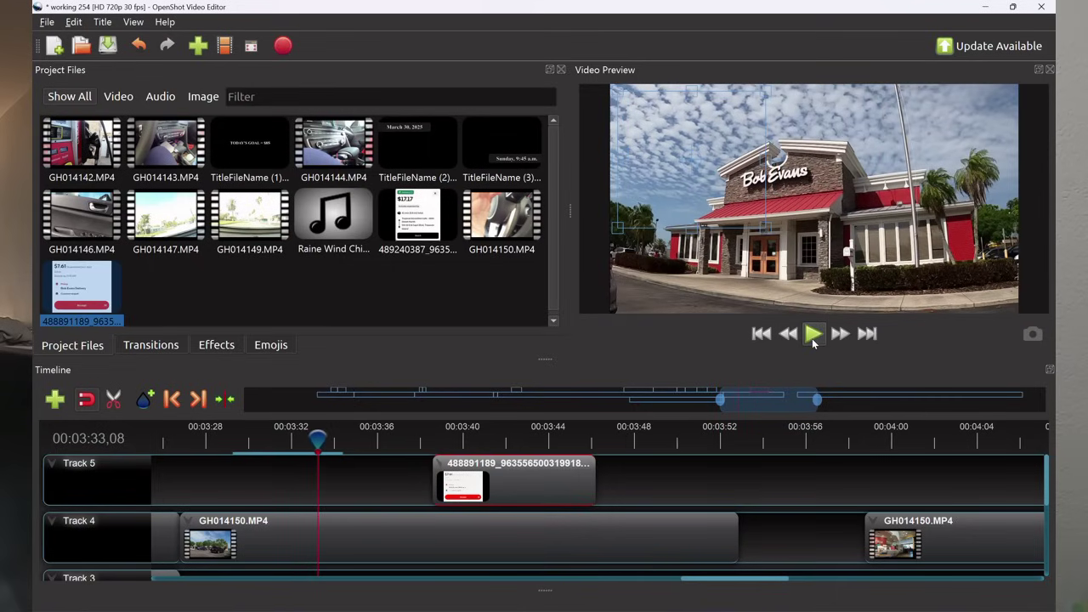
{"action": "left_click", "coordinate": [812, 337]}
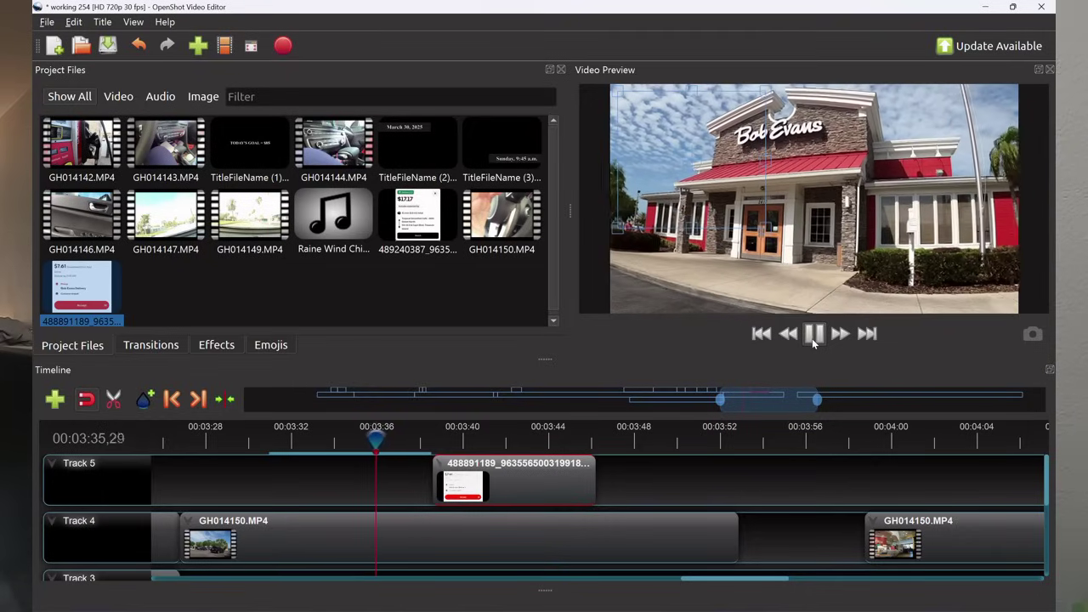
{"action": "left_click", "coordinate": [811, 338]}
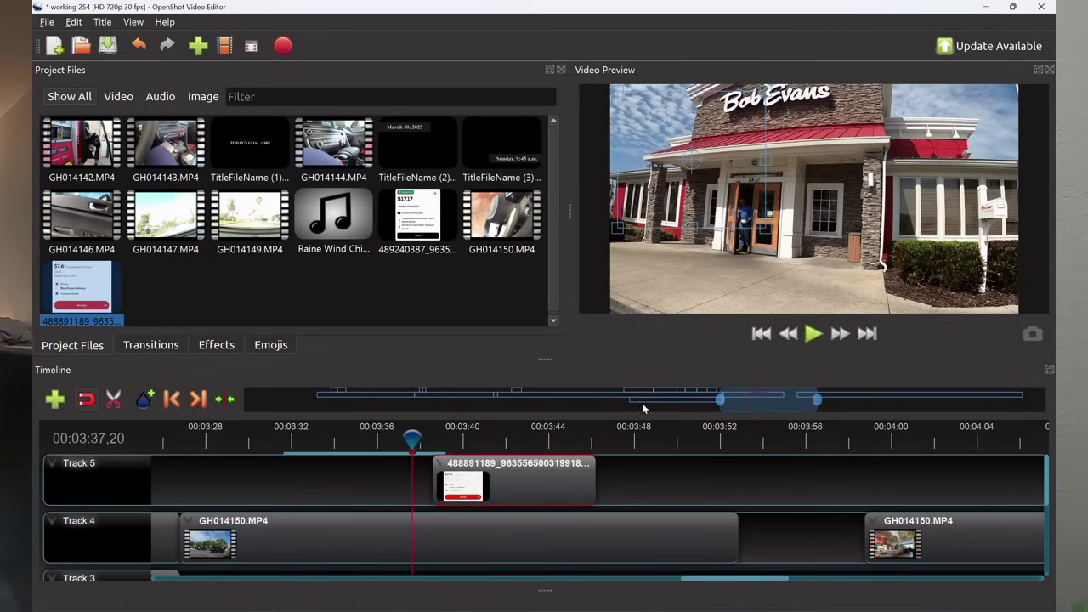
{"action": "left_click_drag", "start_coordinate": [411, 437], "coordinate": [400, 439]}
{"action": "left_click_drag", "start_coordinate": [466, 483], "coordinate": [432, 483]}
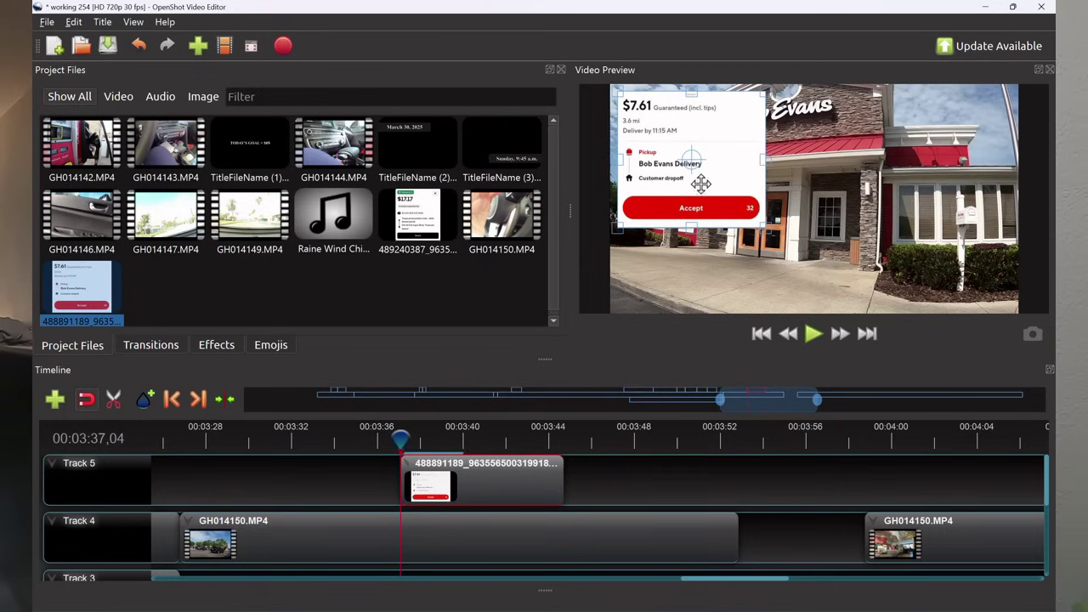
Replace the shrunken $7.61 order screenshot on Track 5 with a fresh full-size copy from the project files, starting at 00:03:37,04.
{"action": "left_click_drag", "start_coordinate": [699, 179], "coordinate": [804, 232]}
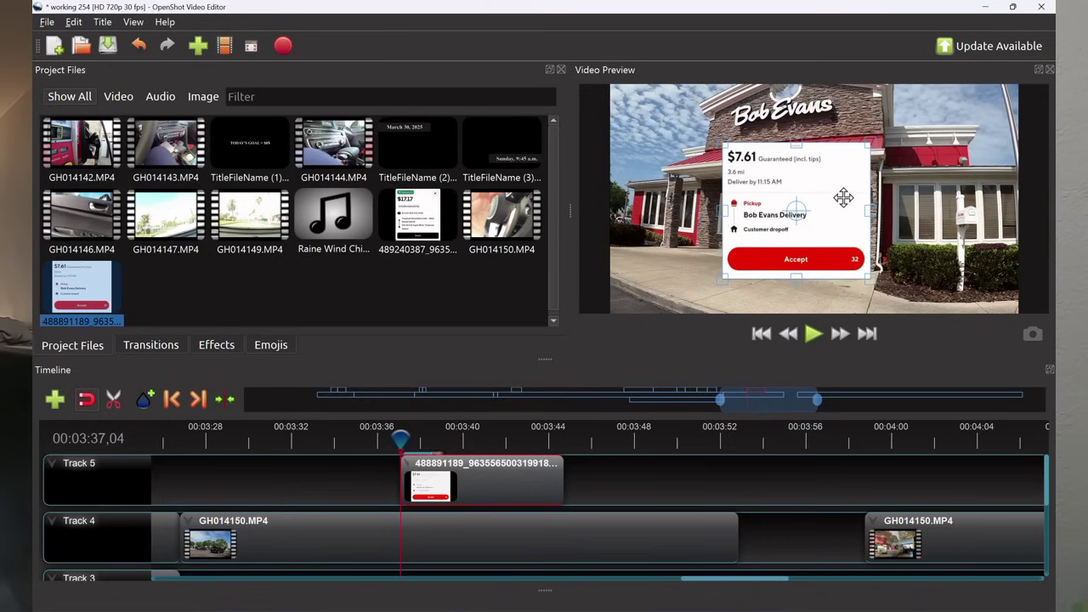
{"action": "right_click", "coordinate": [539, 476]}
{"action": "left_click", "coordinate": [546, 470]}
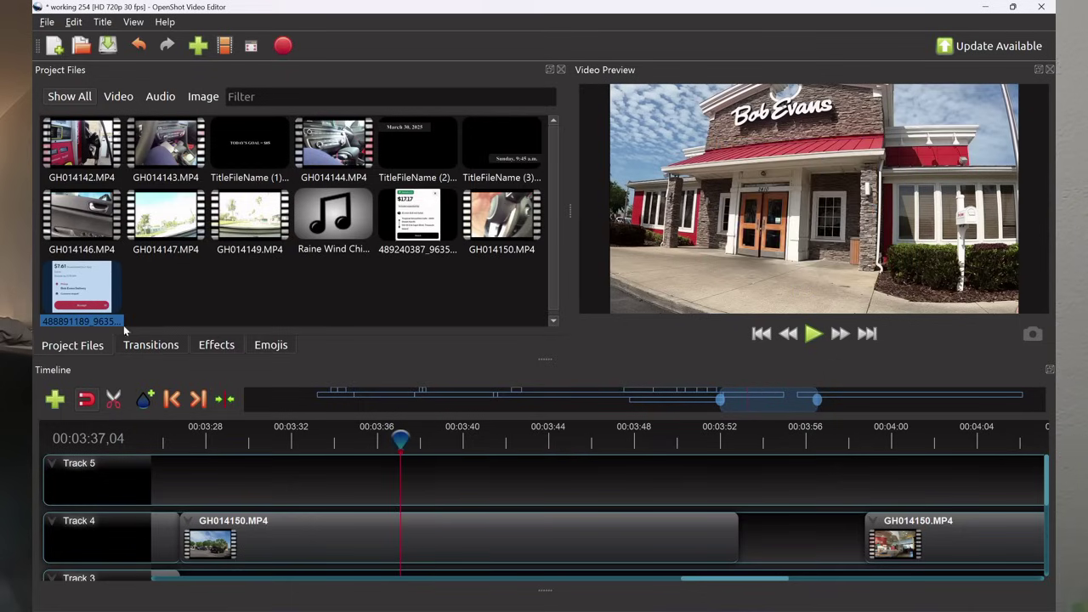
{"action": "left_click_drag", "start_coordinate": [77, 299], "coordinate": [403, 468]}
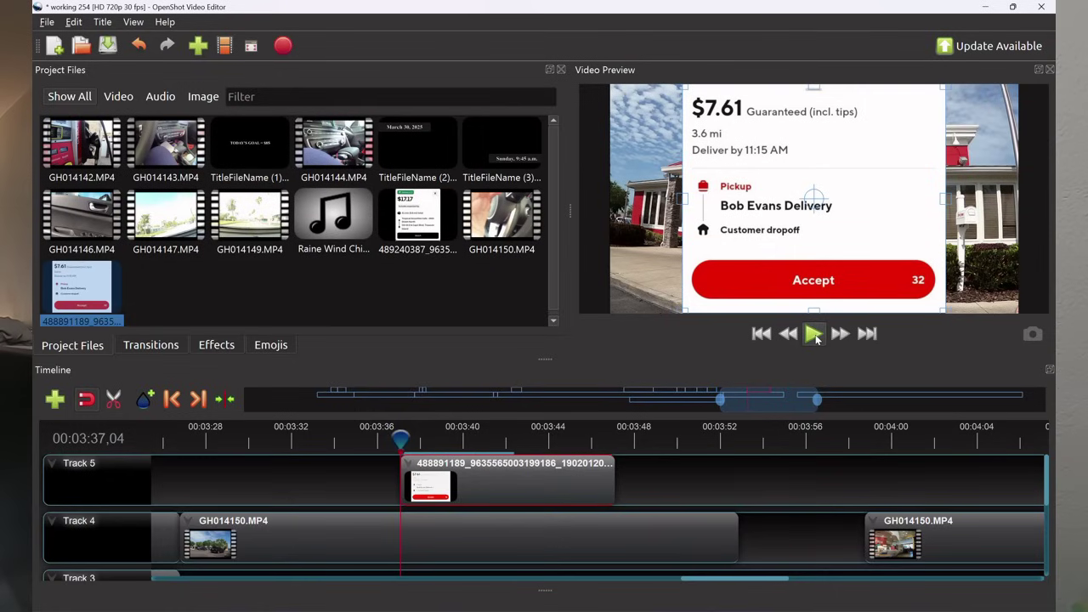
Trim the end of the $7.61 order screenshot on Track 5 to about 00:03:42,15 and play the section back.
{"action": "left_click", "coordinate": [814, 335]}
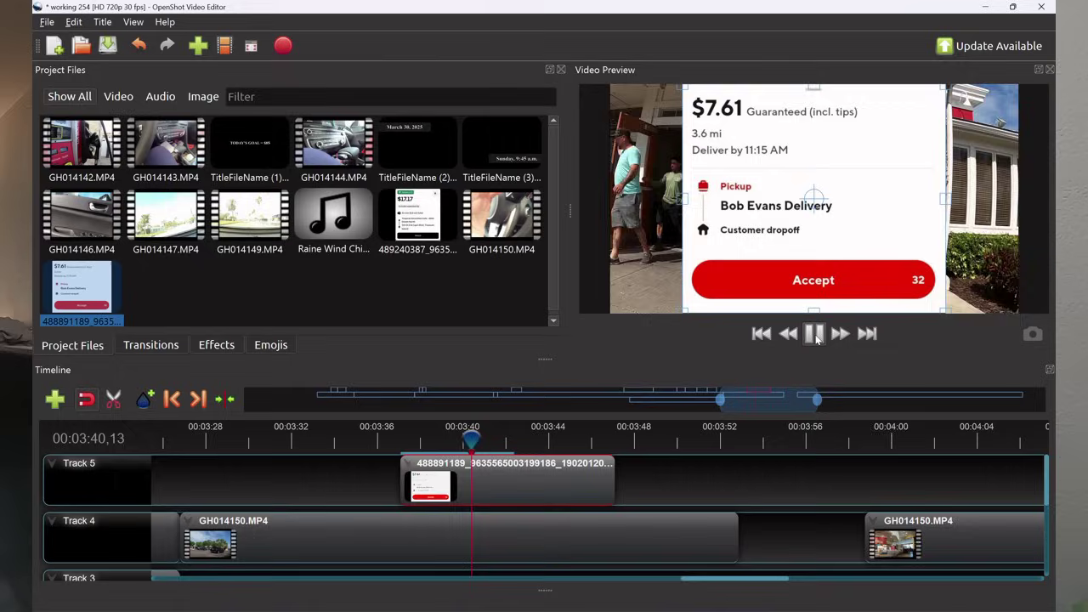
{"action": "left_click", "coordinate": [816, 337]}
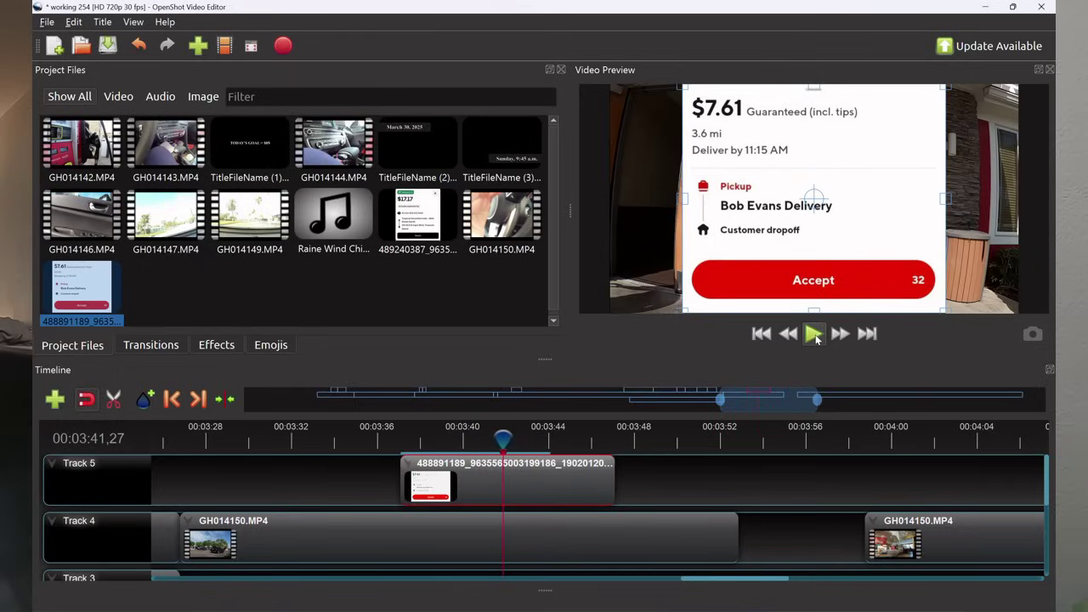
{"action": "left_click", "coordinate": [816, 337]}
{"action": "left_click_drag", "start_coordinate": [617, 486], "coordinate": [517, 485]}
{"action": "left_click_drag", "start_coordinate": [519, 444], "coordinate": [387, 440]}
{"action": "left_click", "coordinate": [814, 335]}
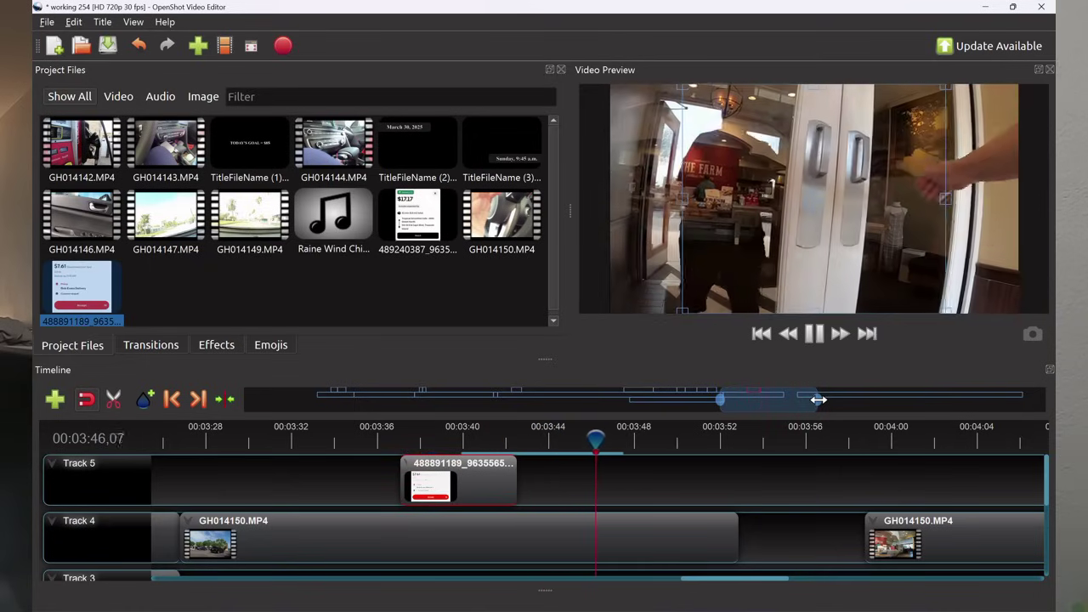
Move the last GH014150.MP4 piece on Track 4 back to start at about 00:03:55,17.
{"action": "left_click", "coordinate": [814, 334]}
{"action": "left_click_drag", "start_coordinate": [765, 444], "coordinate": [768, 439]}
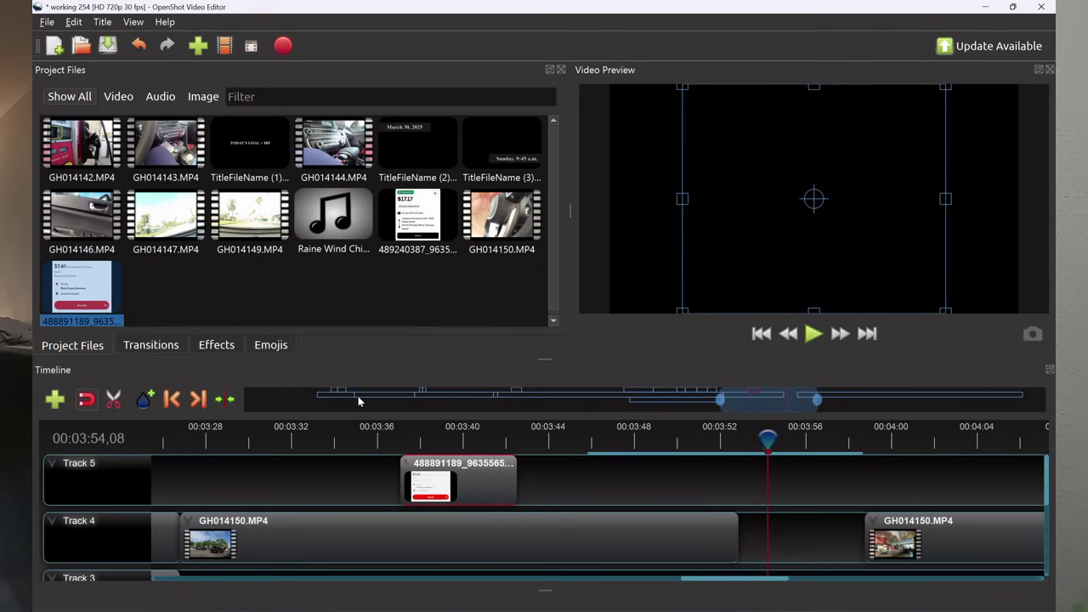
{"action": "left_click_drag", "start_coordinate": [753, 398], "coordinate": [787, 402]}
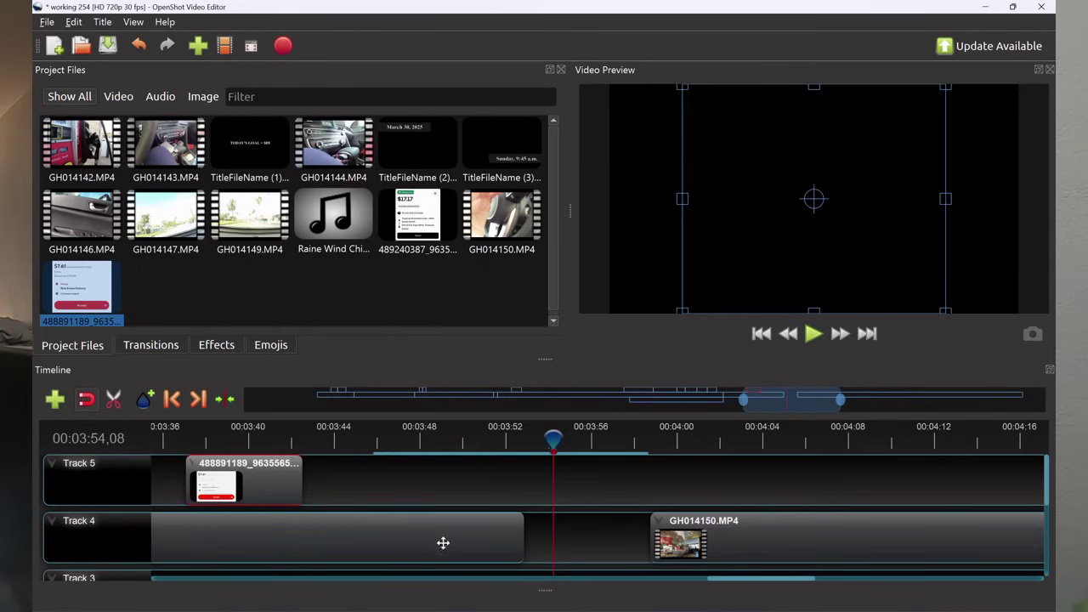
{"action": "scroll", "coordinate": [727, 582], "scroll_direction": "left", "scroll_amount": 3}
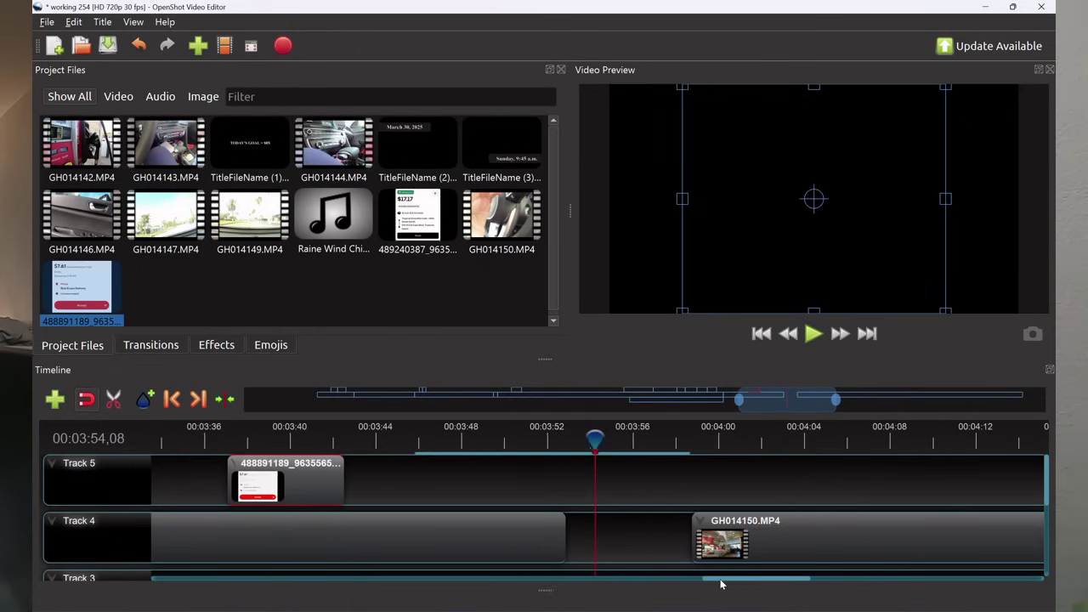
{"action": "left_click_drag", "start_coordinate": [730, 400], "coordinate": [647, 400]}
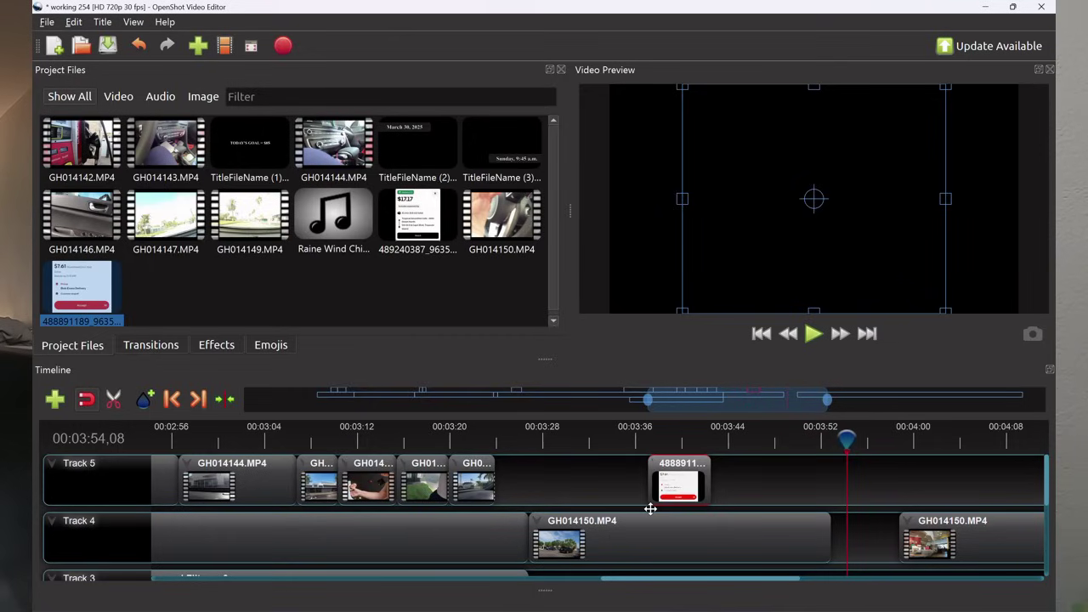
{"action": "left_click_drag", "start_coordinate": [646, 398], "coordinate": [772, 399]}
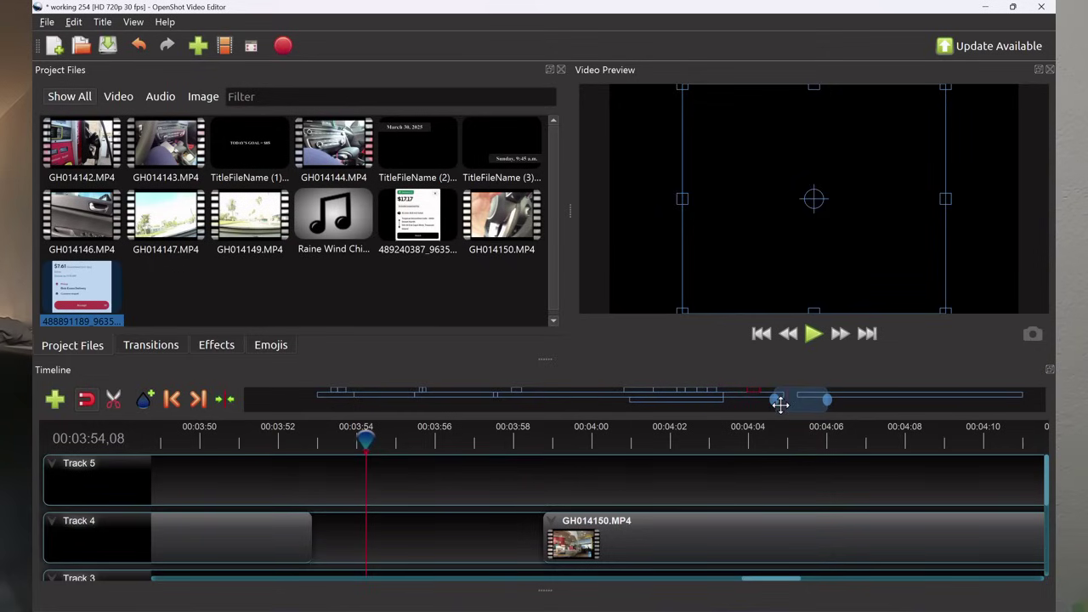
{"action": "left_click_drag", "start_coordinate": [773, 399], "coordinate": [665, 401]}
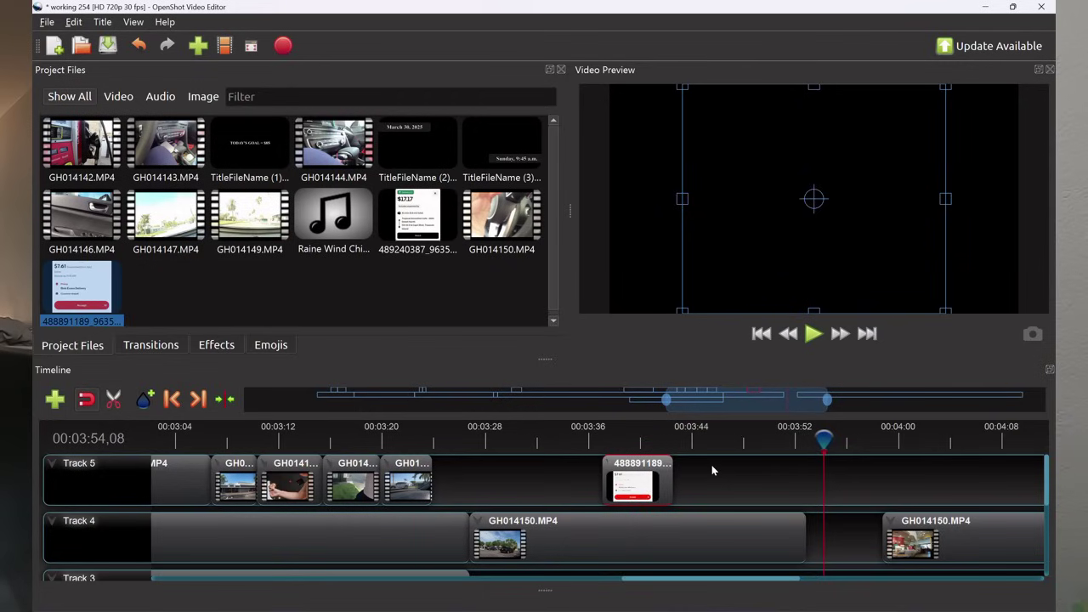
{"action": "left_click_drag", "start_coordinate": [830, 441], "coordinate": [841, 440]}
{"action": "left_click_drag", "start_coordinate": [919, 527], "coordinate": [881, 534]}
Play through the last GH014150.MP4 piece on Track 4, save the project, and split the piece at 00:04:47,02.
{"action": "left_click_drag", "start_coordinate": [741, 582], "coordinate": [813, 586]}
{"action": "key", "text": "space"}
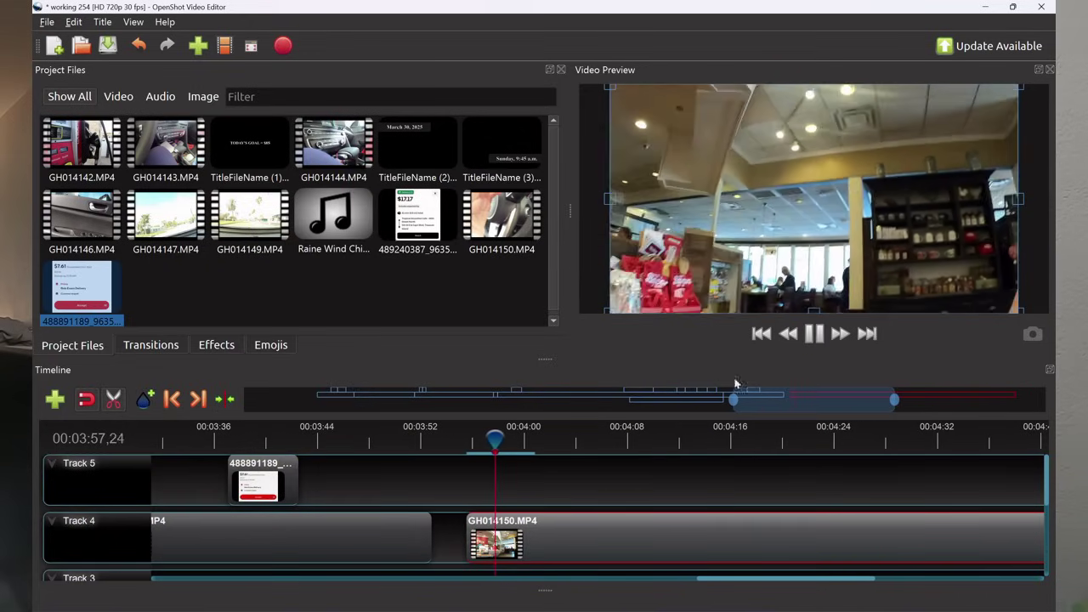
{"action": "left_click", "coordinate": [814, 336]}
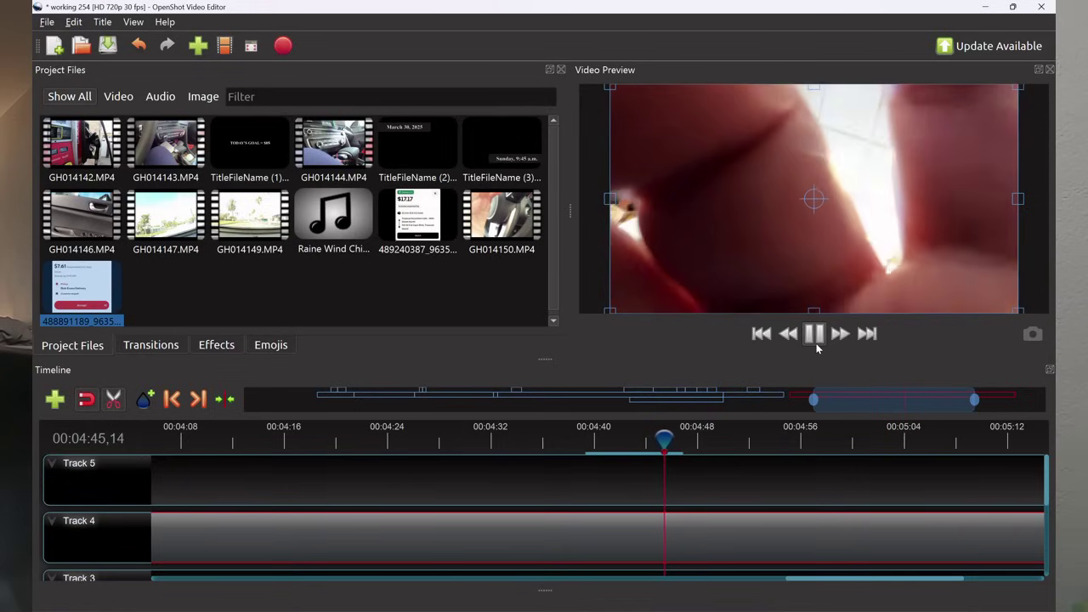
{"action": "left_click", "coordinate": [816, 337]}
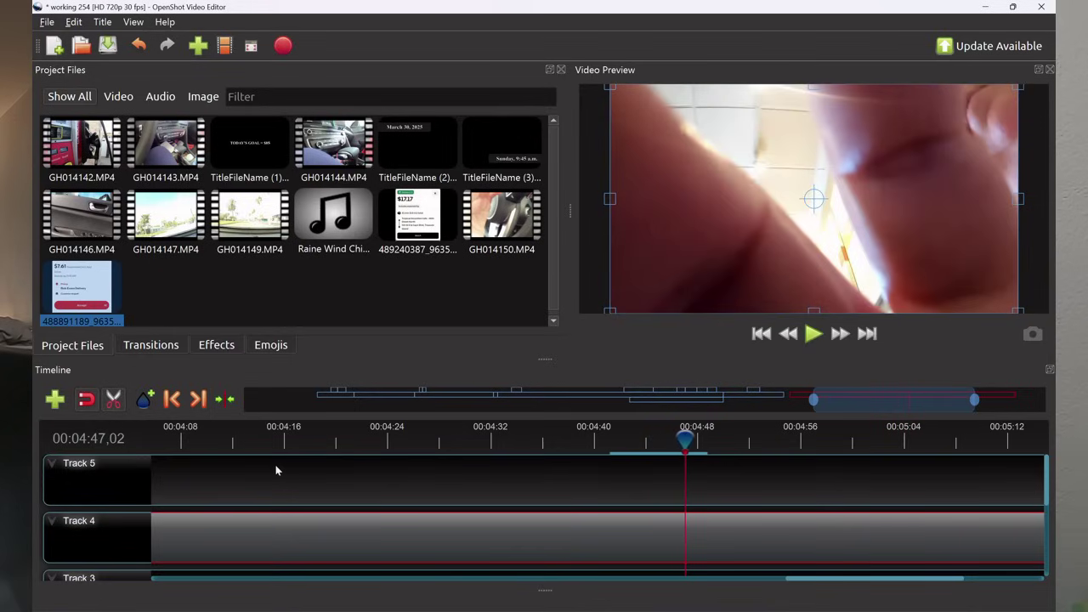
{"action": "key", "text": "ctrl+s"}
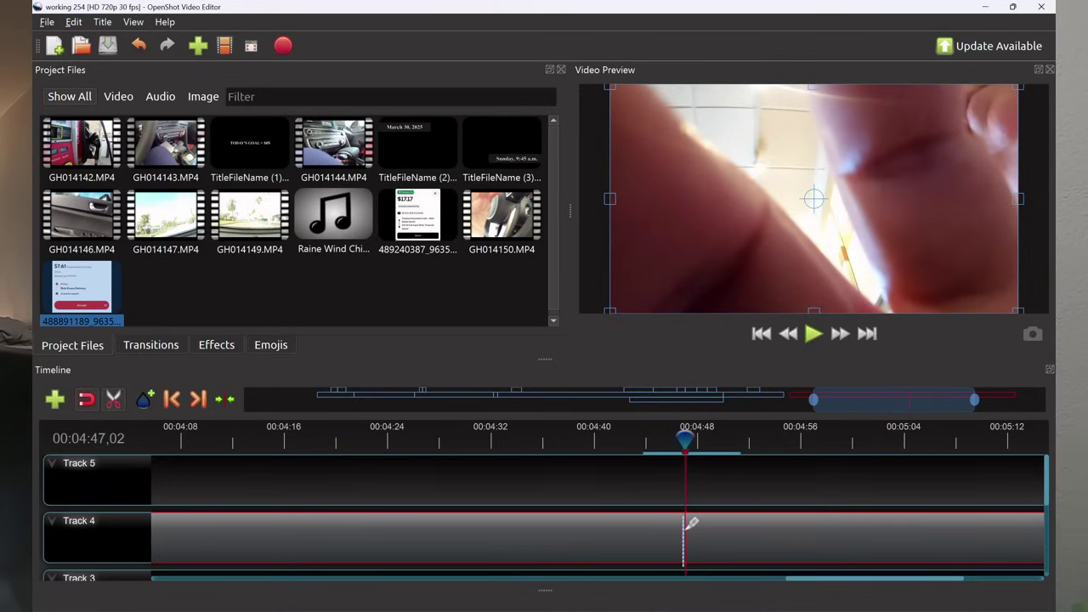
{"action": "left_click", "coordinate": [680, 524]}
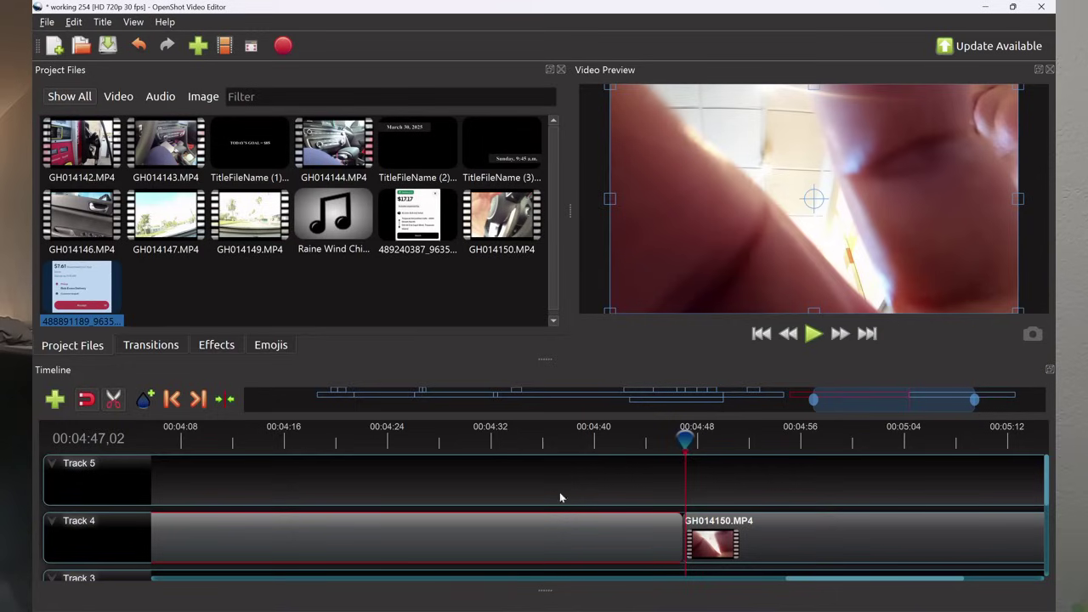
{"action": "left_click", "coordinate": [115, 400]}
Delete the GH014150.MP4 piece before the 00:04:47,02 cut and move the piece after it back to start at about 00:04:07,24.
{"action": "right_click", "coordinate": [238, 534]}
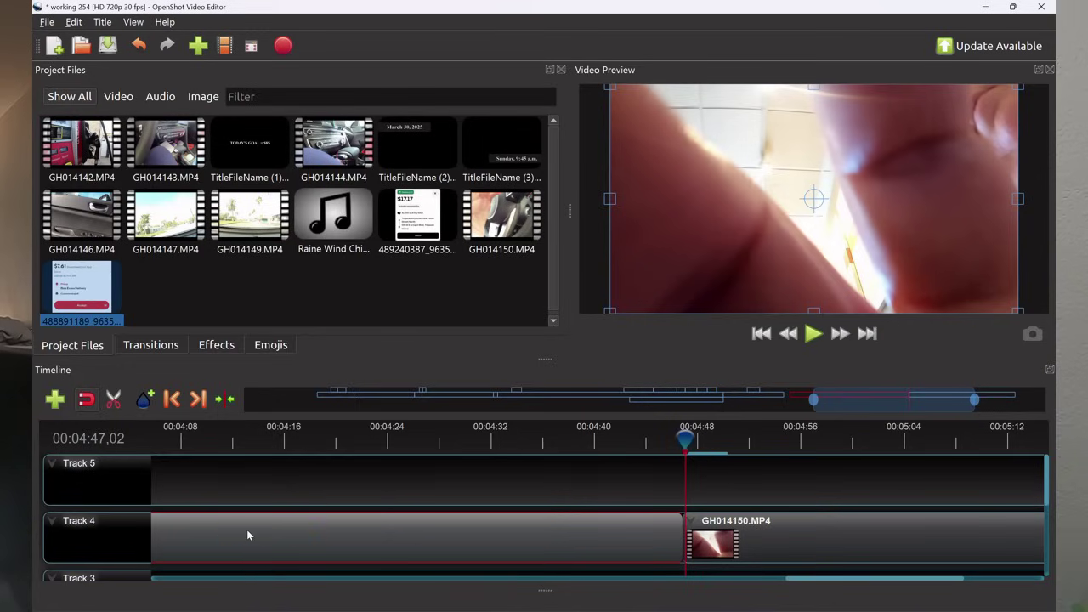
{"action": "left_click", "coordinate": [289, 522]}
{"action": "left_click_drag", "start_coordinate": [685, 439], "coordinate": [177, 441]}
{"action": "left_click_drag", "start_coordinate": [800, 540], "coordinate": [295, 542]}
{"action": "scroll", "coordinate": [295, 542], "scroll_direction": "up", "scroll_amount": 1, "text": "ctrl"}
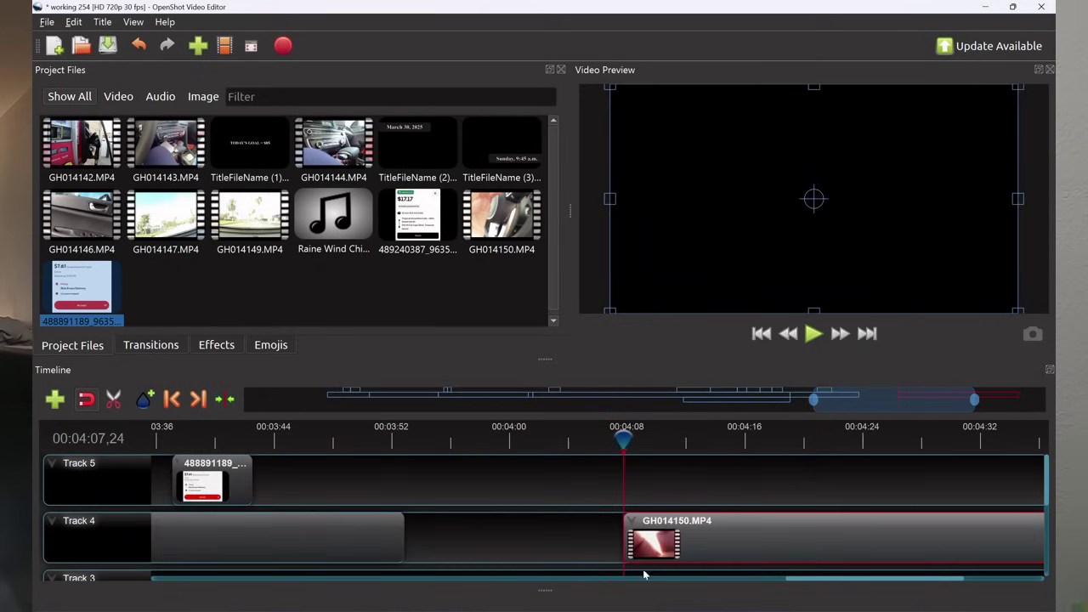
Review the last GH014150.MP4 piece through to its end at 00:04:53,18 and remove it from Track 4.
{"action": "left_click_drag", "start_coordinate": [809, 582], "coordinate": [877, 582]}
{"action": "left_click_drag", "start_coordinate": [289, 445], "coordinate": [817, 440]}
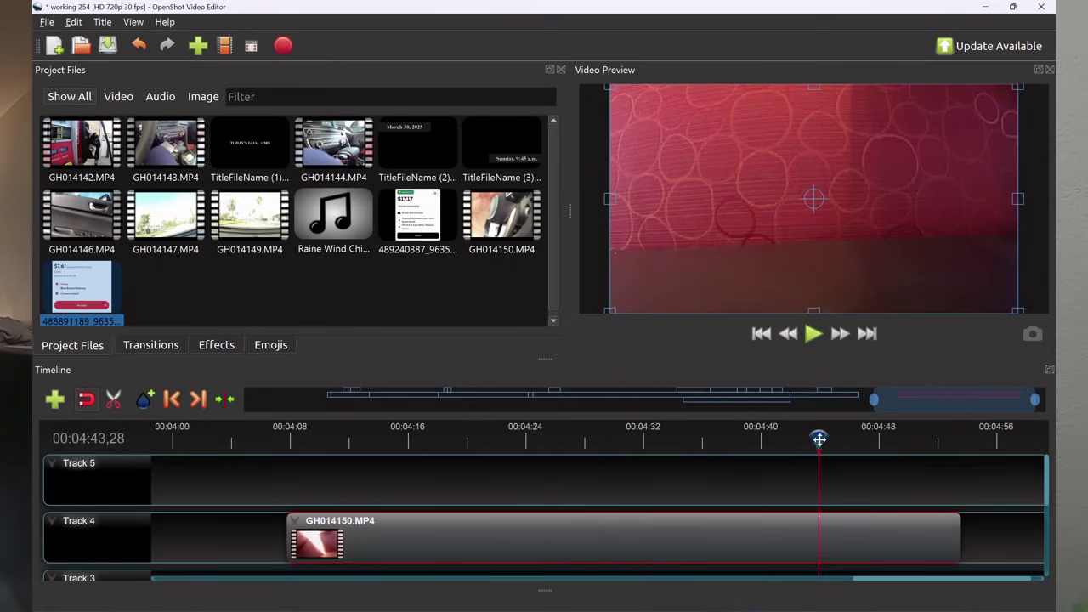
{"action": "key", "text": "space"}
{"action": "key", "text": "space"}
{"action": "left_click_drag", "start_coordinate": [839, 440], "coordinate": [939, 440]}
{"action": "left_click", "coordinate": [814, 336]}
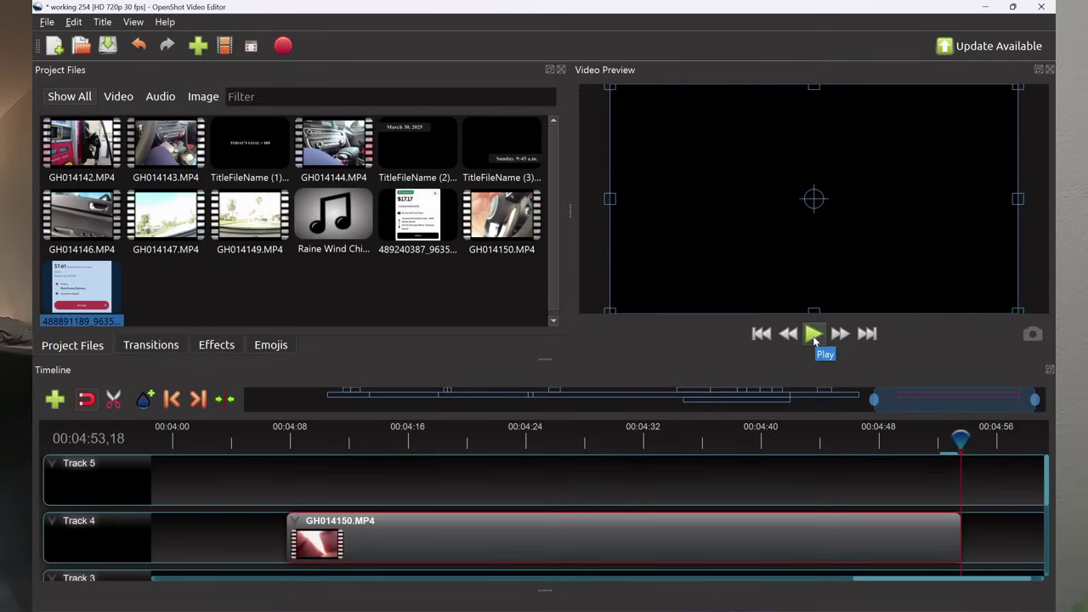
{"action": "right_click", "coordinate": [521, 529]}
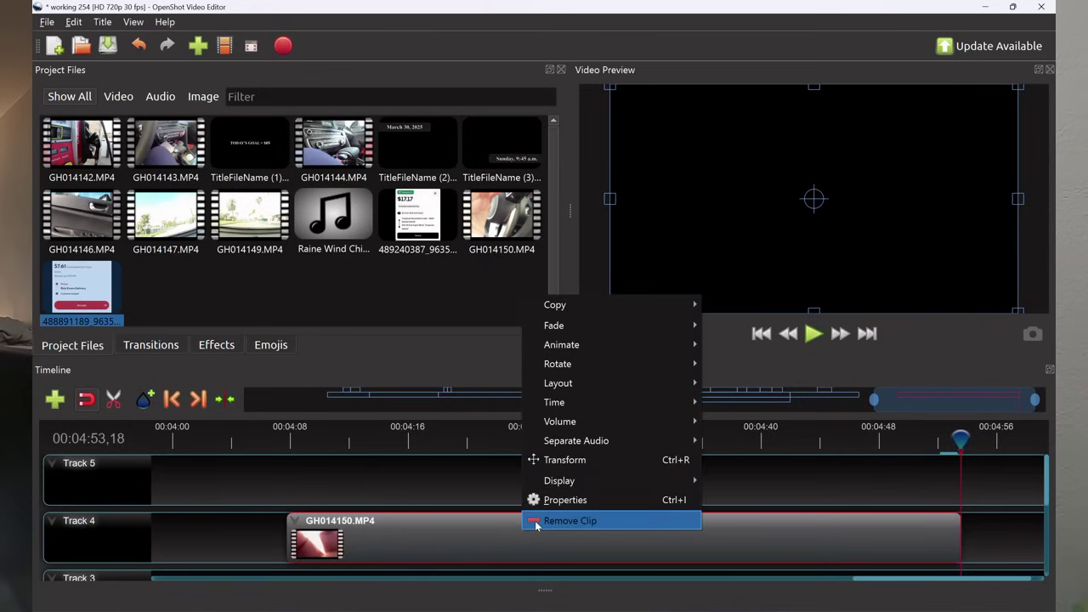
{"action": "left_click", "coordinate": [570, 520]}
Import the GH014151.MP4 footage into the project and place it on Track 4 starting at 00:03:57,04.
{"action": "left_click_drag", "start_coordinate": [1011, 438], "coordinate": [171, 437]}
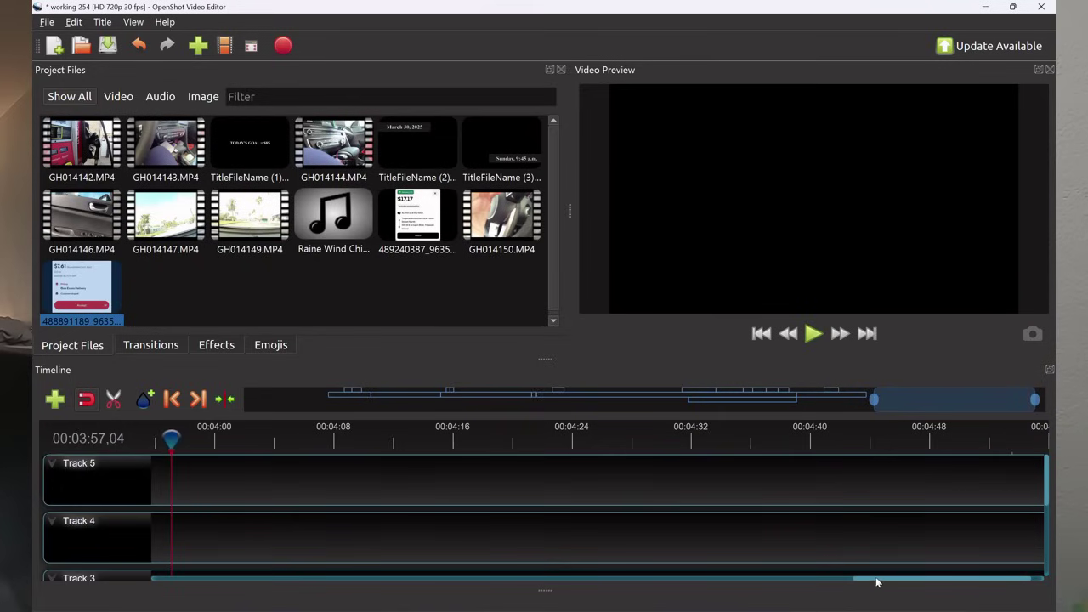
{"action": "left_click_drag", "start_coordinate": [875, 583], "coordinate": [809, 586]}
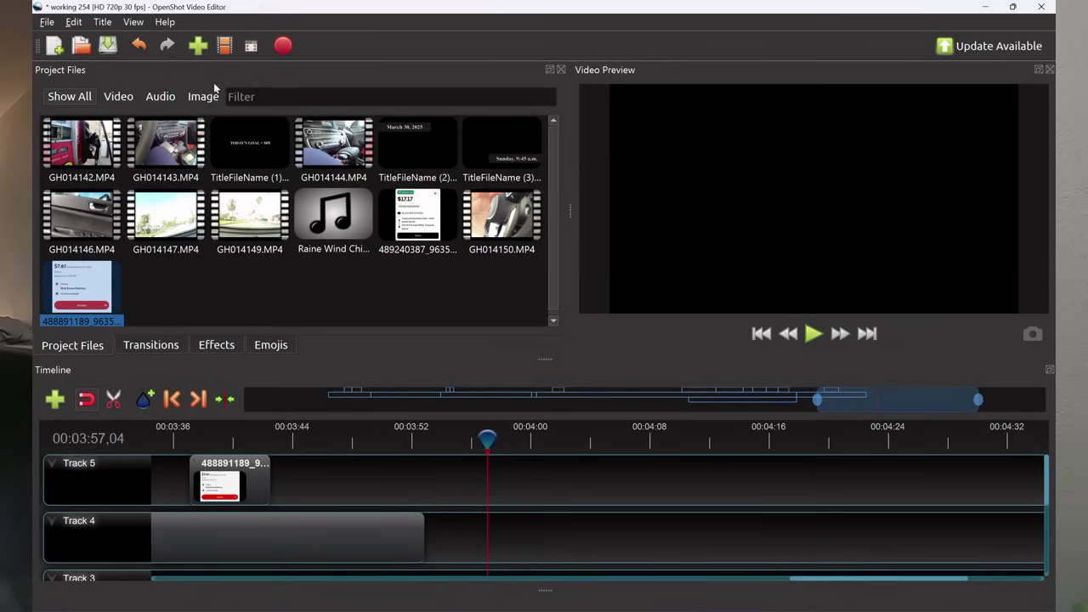
{"action": "left_click", "coordinate": [197, 47]}
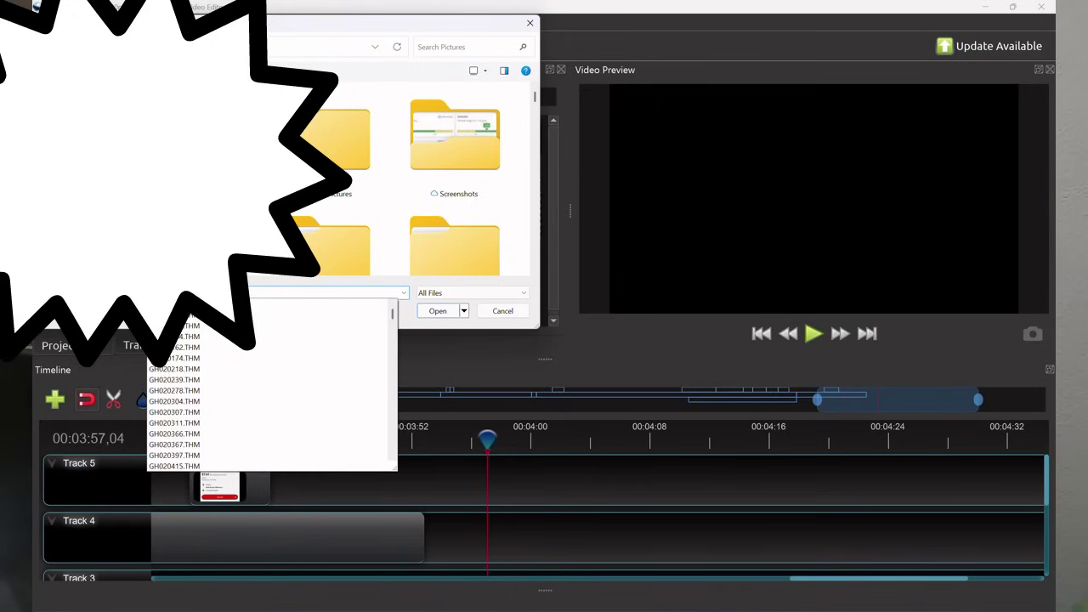
{"action": "type", "text": "2"}
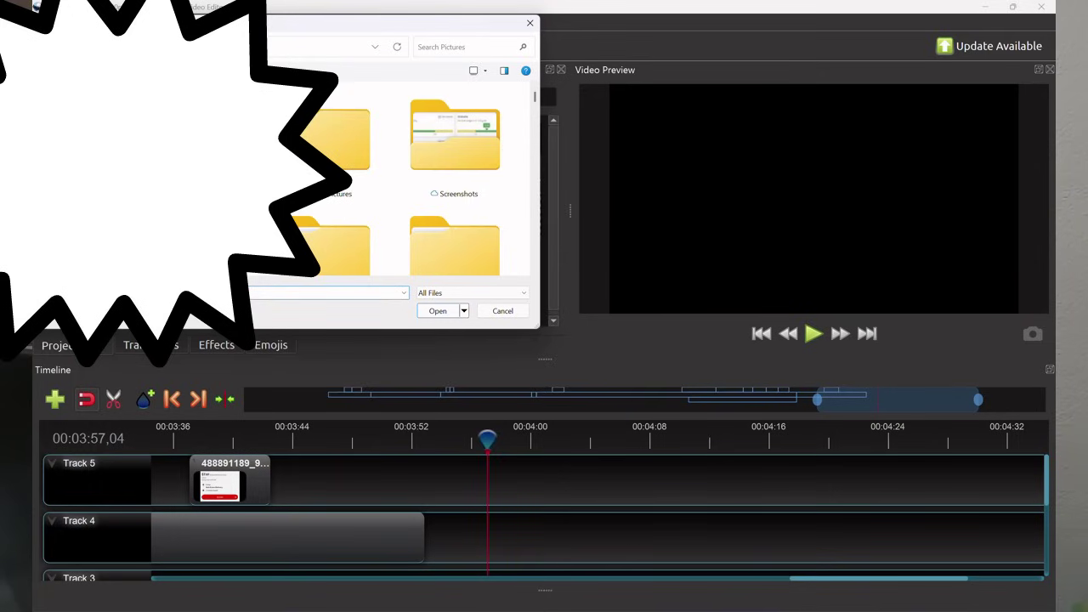
{"action": "key", "text": "BackSpace"}
{"action": "left_click", "coordinate": [435, 311]}
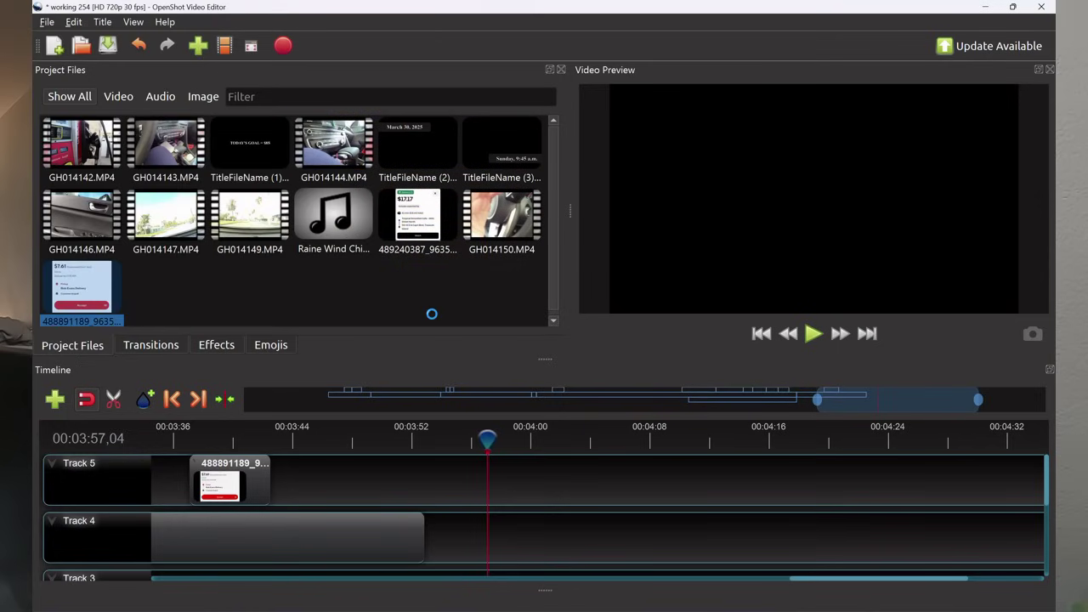
{"action": "left_click_drag", "start_coordinate": [170, 293], "coordinate": [738, 590]}
{"action": "left_click_drag", "start_coordinate": [544, 548], "coordinate": [405, 544]}
Review the GH014151.MP4 clip on Track 4 from its start to 00:04:53,26 to find where the useful footage begins.
{"action": "left_click", "coordinate": [813, 340]}
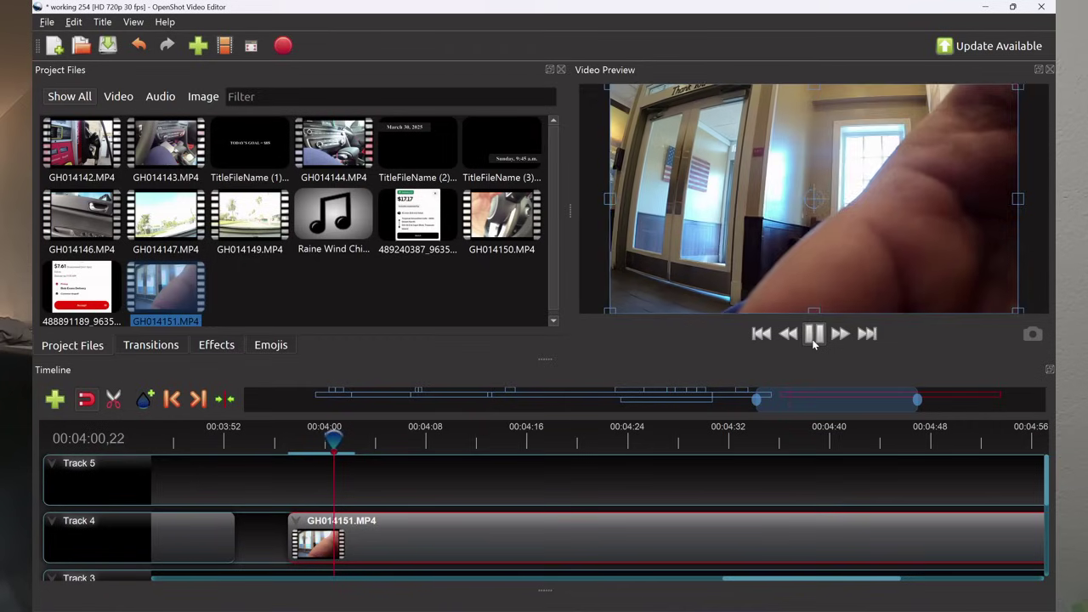
{"action": "left_click", "coordinate": [813, 340]}
{"action": "left_click_drag", "start_coordinate": [348, 439], "coordinate": [735, 438]}
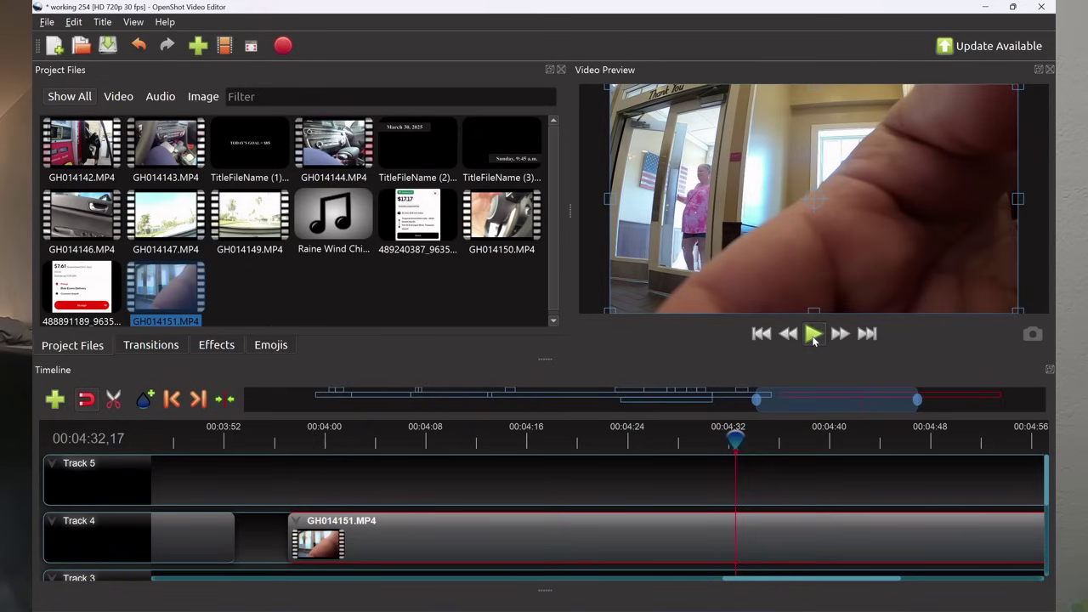
{"action": "left_click", "coordinate": [814, 334]}
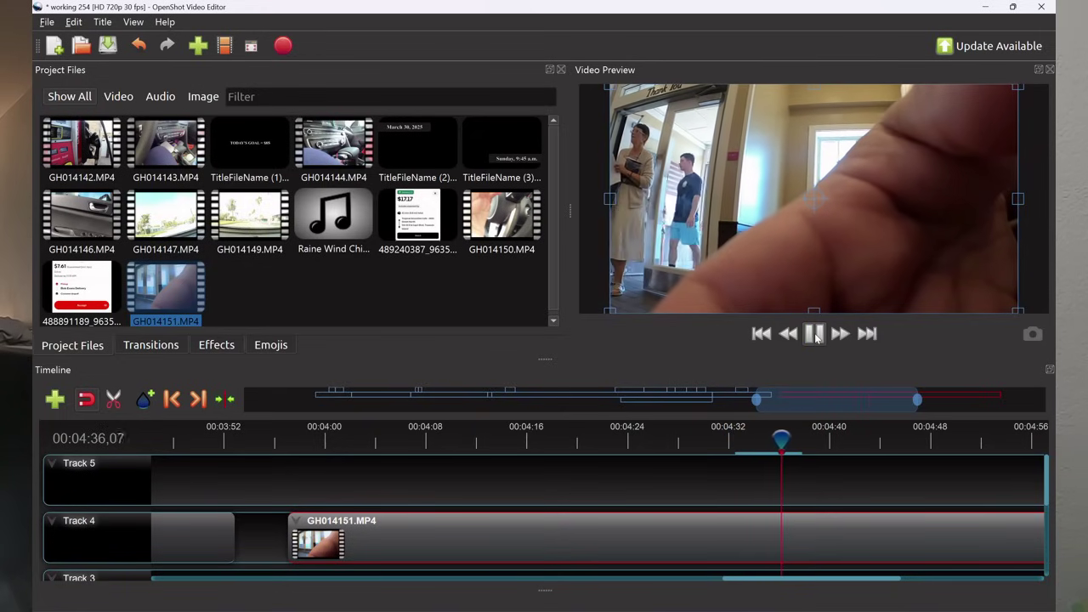
{"action": "left_click", "coordinate": [813, 334]}
{"action": "left_click_drag", "start_coordinate": [791, 439], "coordinate": [1005, 439]}
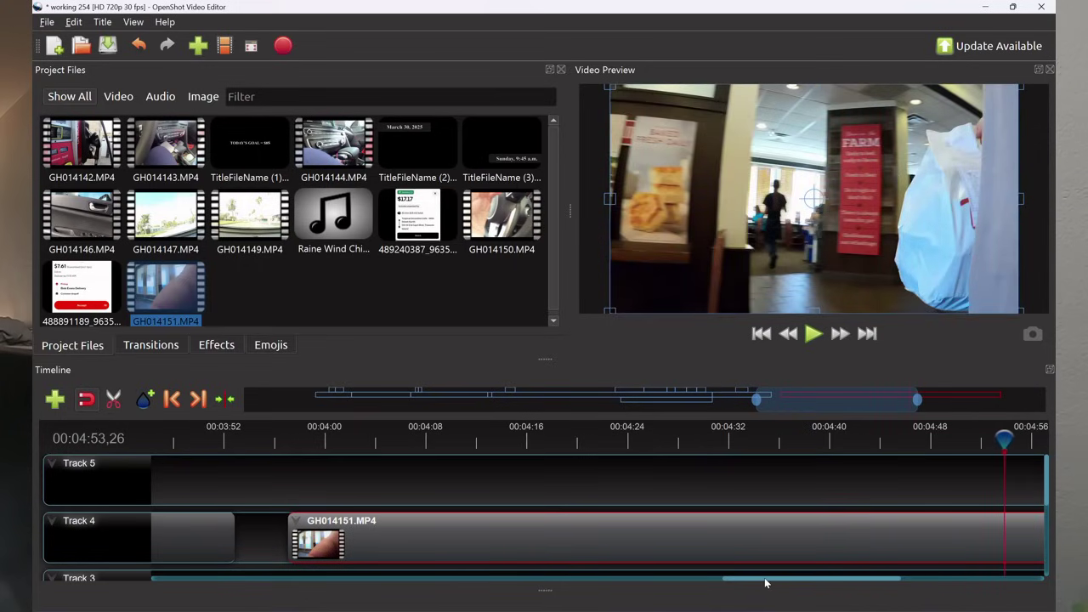
{"action": "left_click_drag", "start_coordinate": [1003, 439], "coordinate": [879, 439]}
{"action": "left_click", "coordinate": [811, 335]}
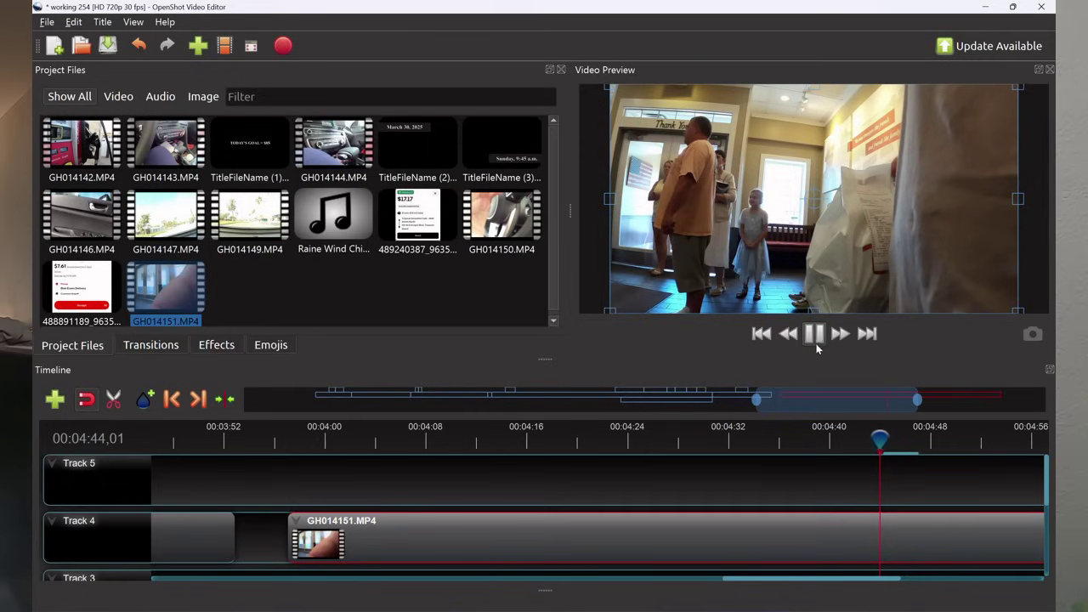
{"action": "left_click", "coordinate": [816, 339]}
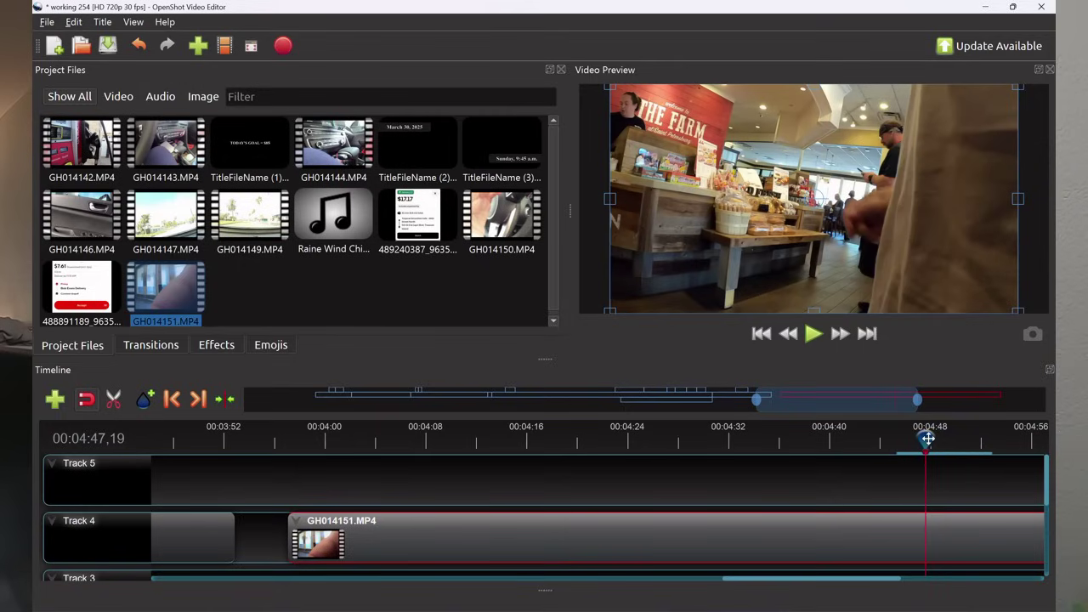
Split the GH014151.MP4 clip on Track 4 at 00:04:50,16 and remove the piece before the cut.
{"action": "left_click_drag", "start_coordinate": [926, 437], "coordinate": [871, 442]}
{"action": "left_click", "coordinate": [816, 336]}
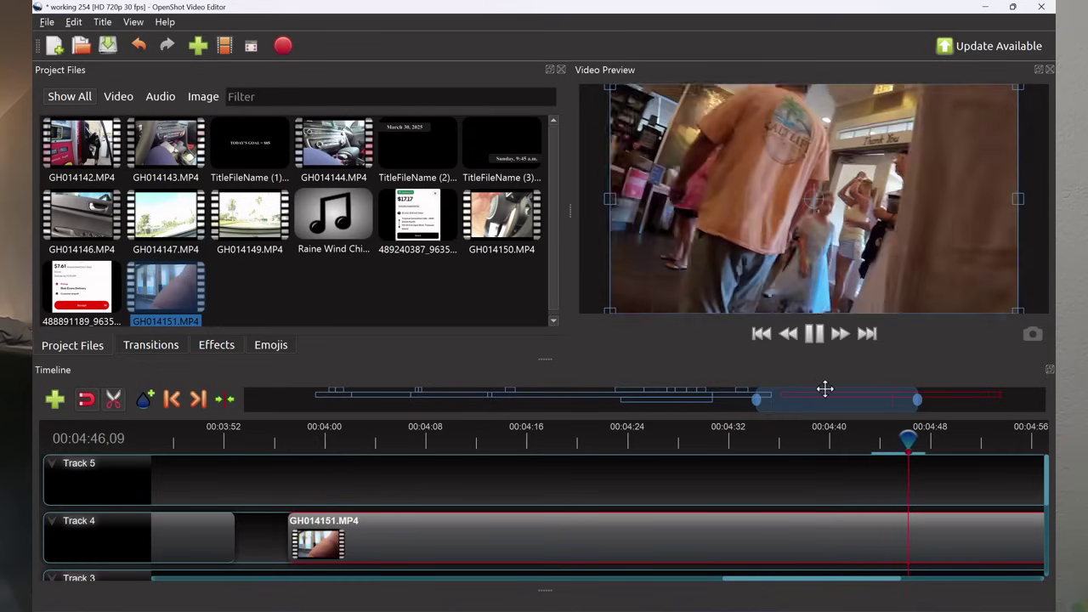
{"action": "left_click", "coordinate": [814, 334]}
{"action": "left_click", "coordinate": [814, 334]}
{"action": "left_click", "coordinate": [815, 334]}
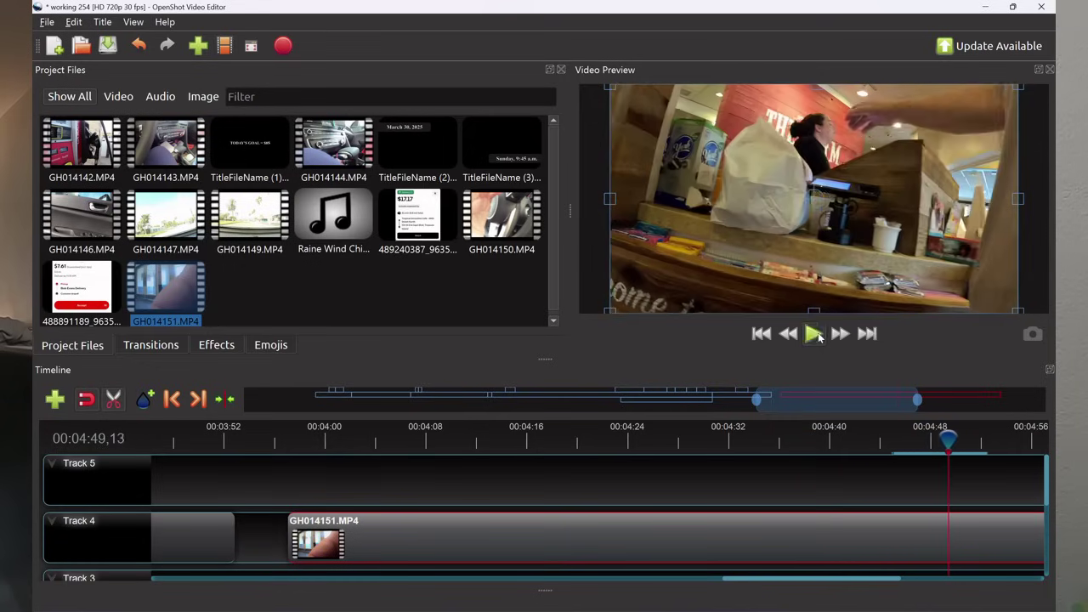
{"action": "left_click", "coordinate": [814, 334]}
{"action": "left_click", "coordinate": [814, 334]}
{"action": "left_click", "coordinate": [815, 334]}
{"action": "left_click", "coordinate": [814, 334]}
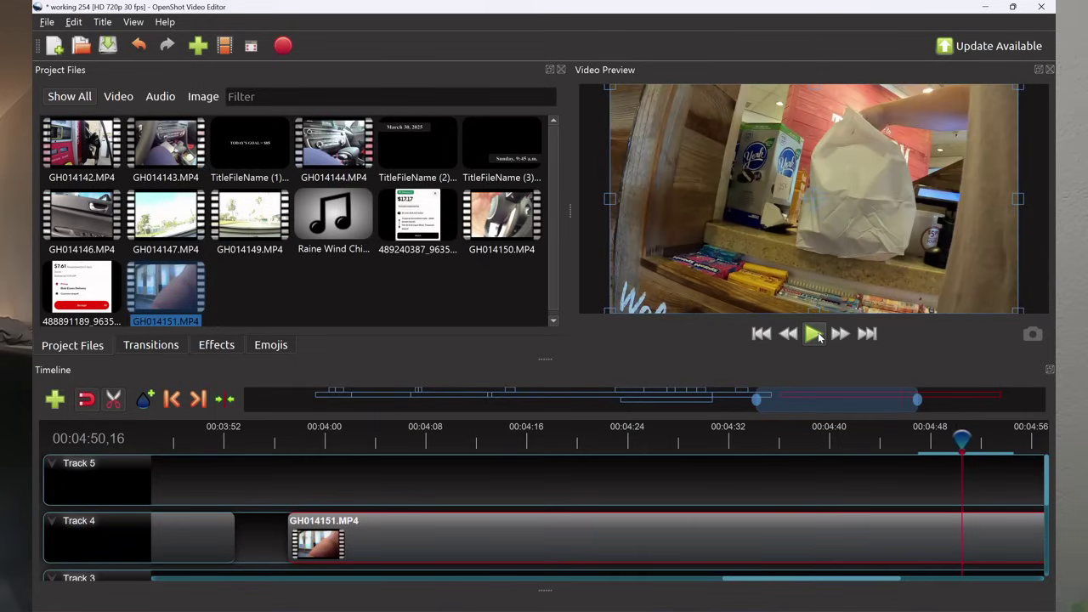
{"action": "left_click", "coordinate": [963, 523]}
{"action": "right_click", "coordinate": [389, 540]}
{"action": "left_click", "coordinate": [393, 532]}
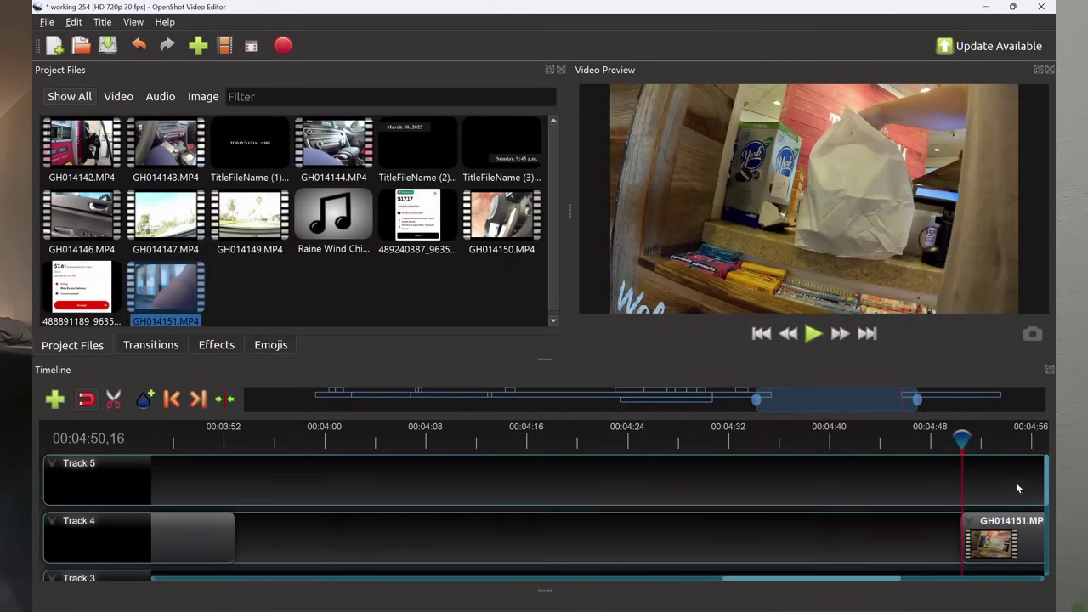
Move the remaining GH014151.MP4 piece directly against the end of GH014150.MP4 on Track 4, preview the join and save the project.
{"action": "left_click_drag", "start_coordinate": [961, 440], "coordinate": [220, 442]}
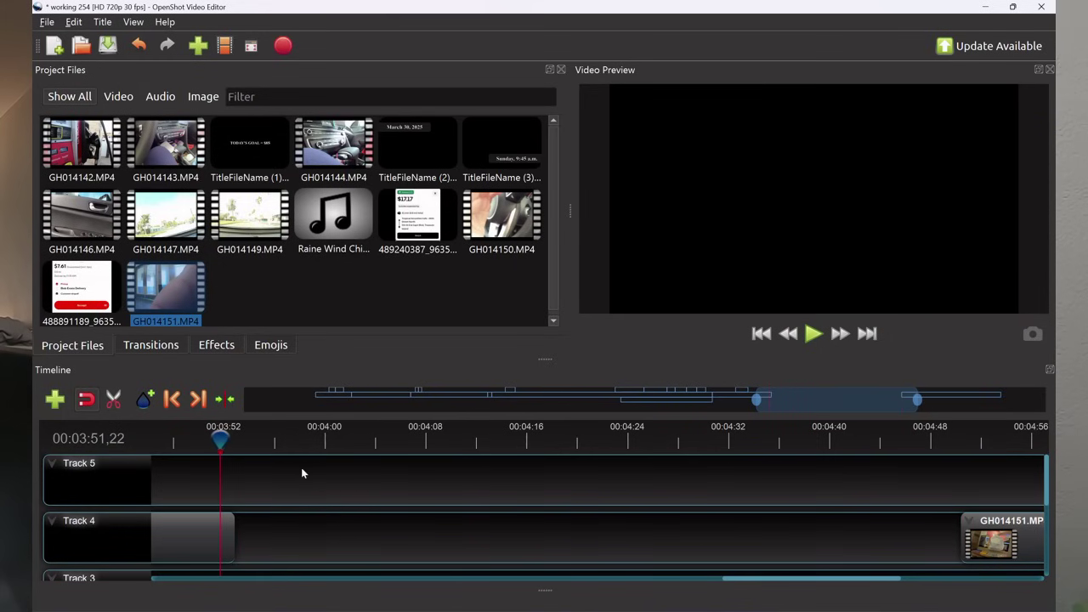
{"action": "left_click_drag", "start_coordinate": [999, 546], "coordinate": [239, 547]}
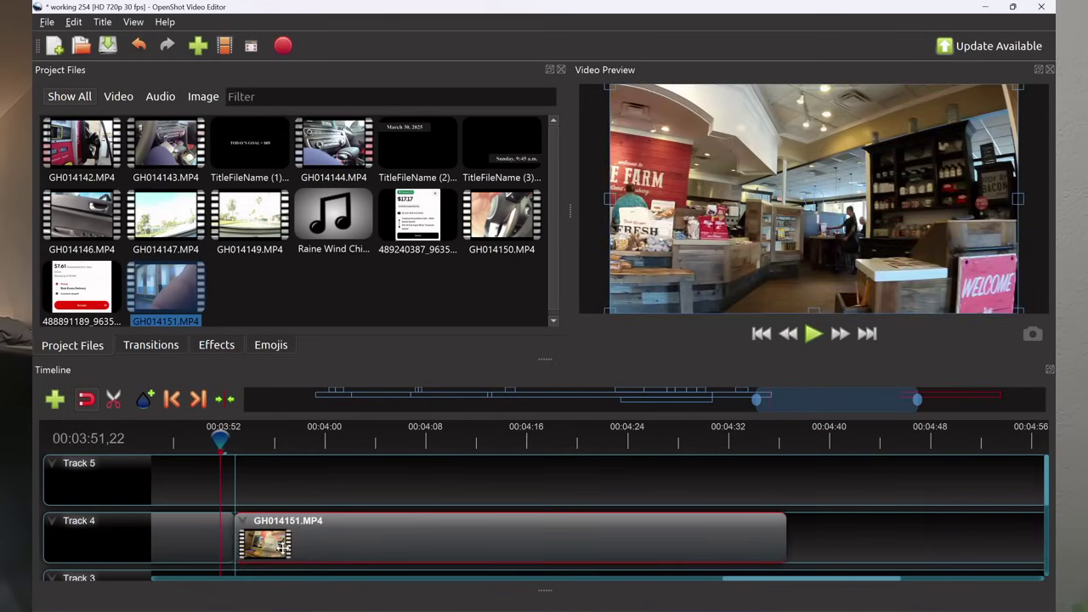
{"action": "left_click", "coordinate": [813, 335]}
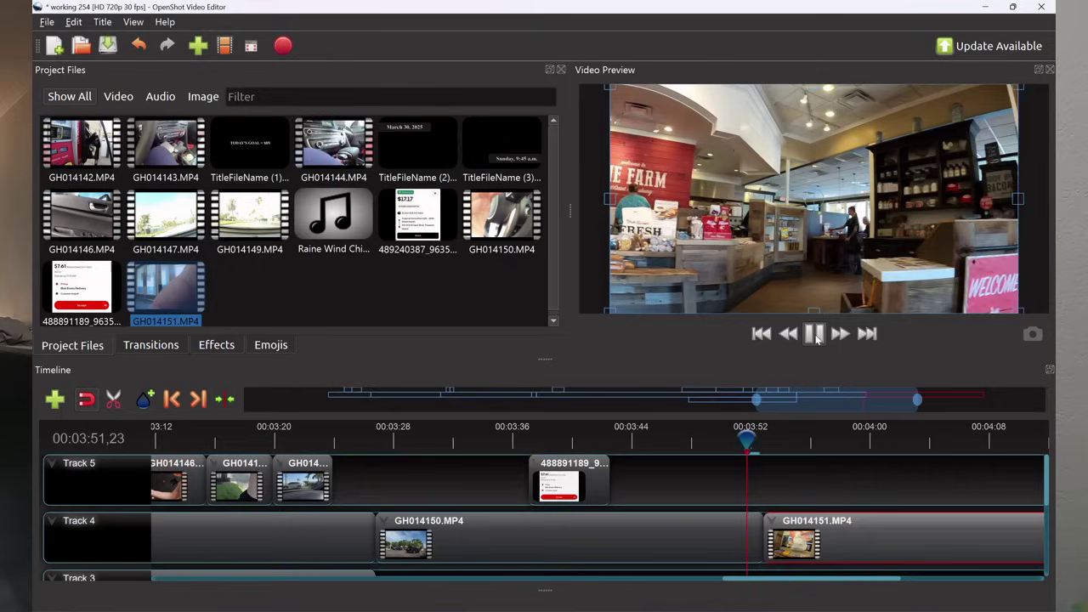
{"action": "left_click", "coordinate": [813, 335]}
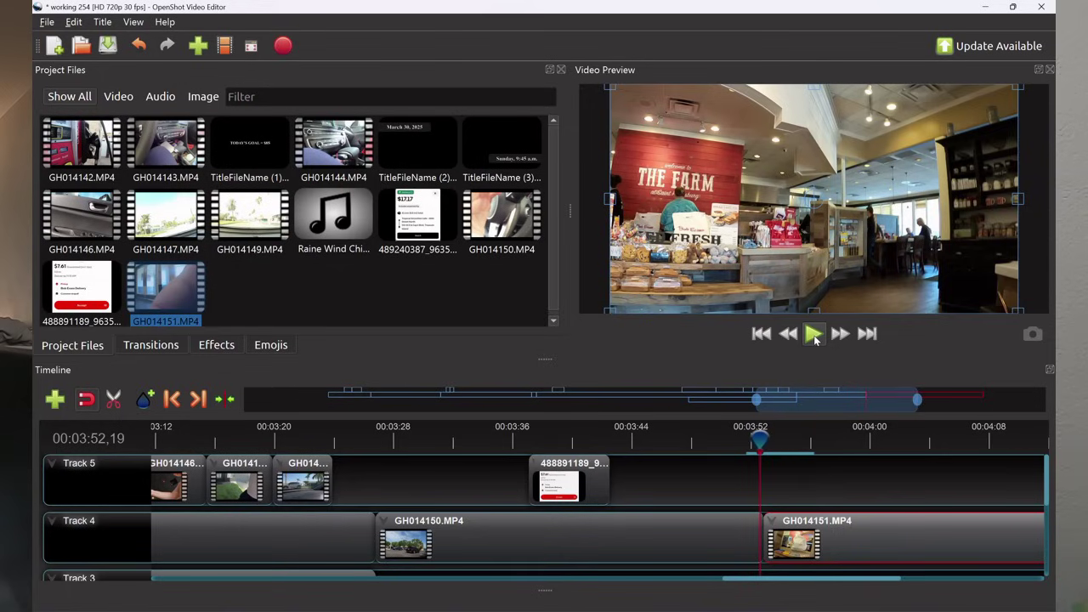
{"action": "key", "text": "ctrl+s"}
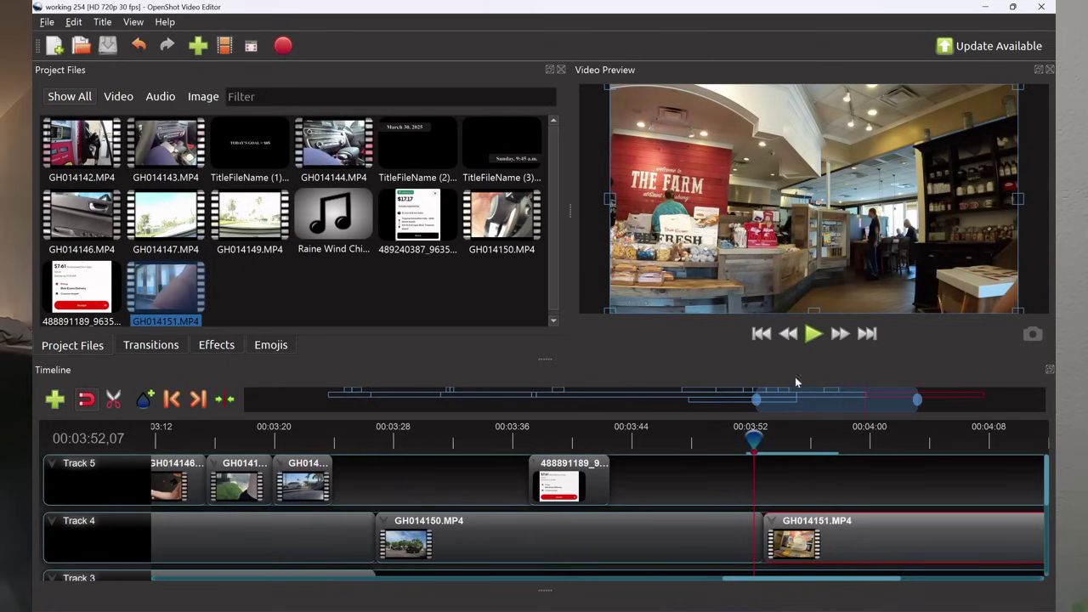
Play the GH014151.MP4 clip, split it at 00:04:08,20 and move the piece after the cut to start at about 00:04:13.
{"action": "left_click", "coordinate": [813, 339]}
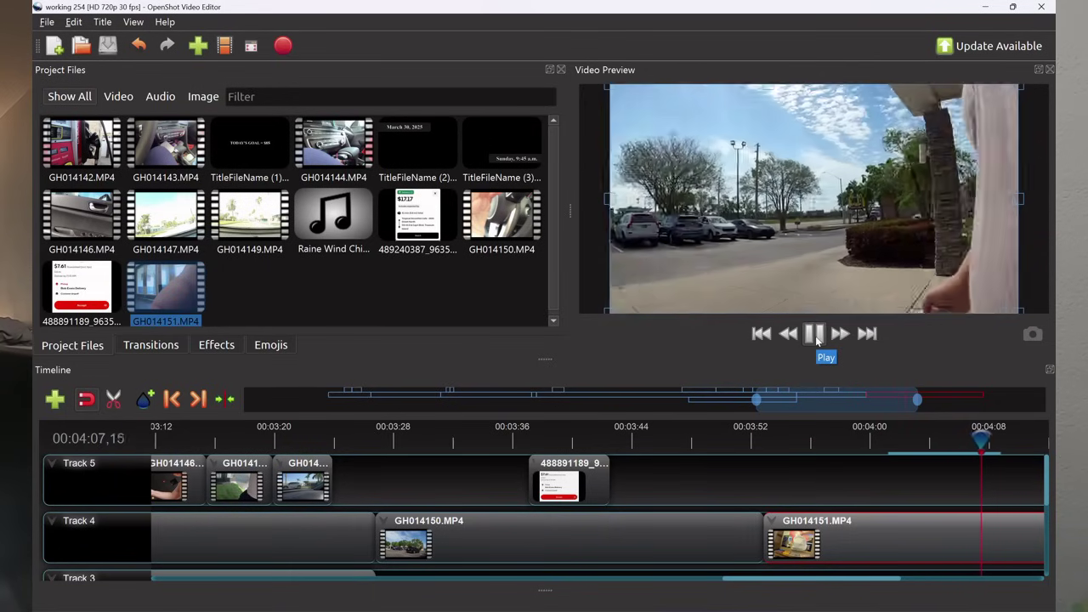
{"action": "left_click", "coordinate": [814, 335]}
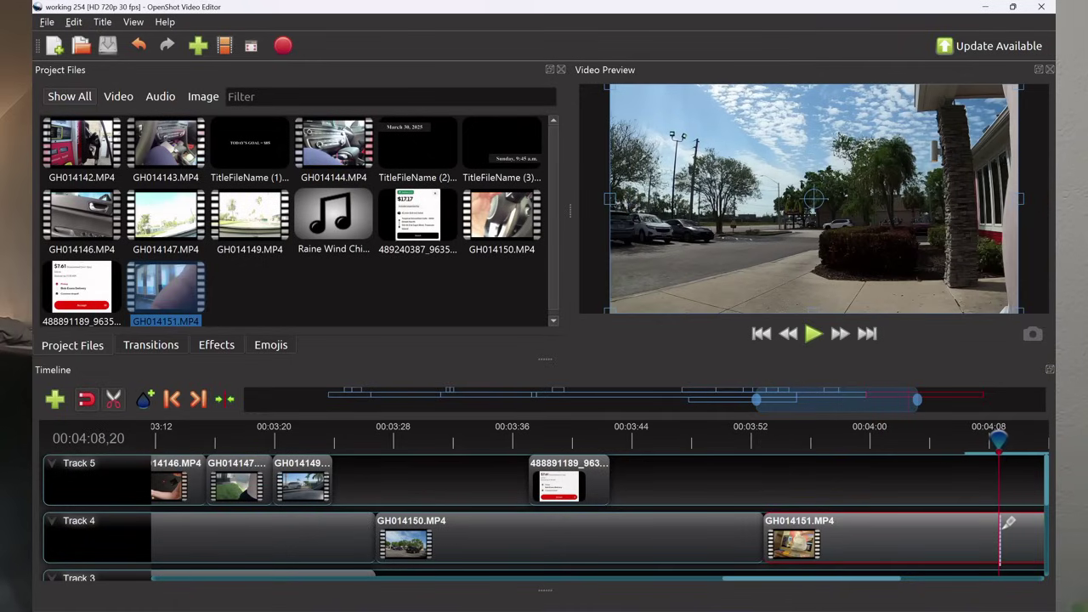
{"action": "left_click", "coordinate": [1003, 527]}
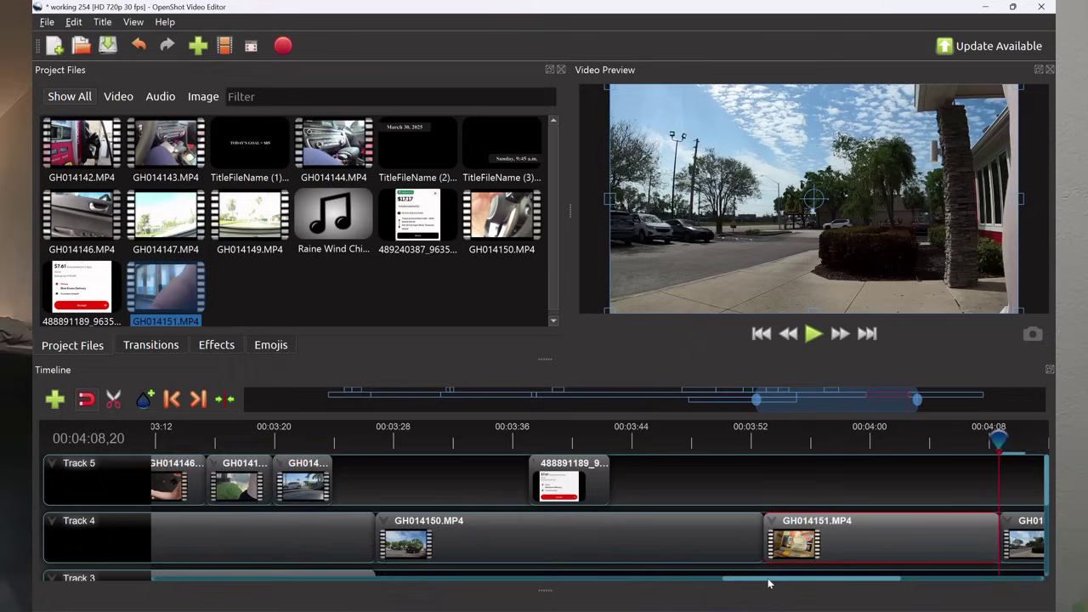
{"action": "left_click_drag", "start_coordinate": [769, 583], "coordinate": [825, 583]}
{"action": "left_click_drag", "start_coordinate": [781, 537], "coordinate": [850, 537]}
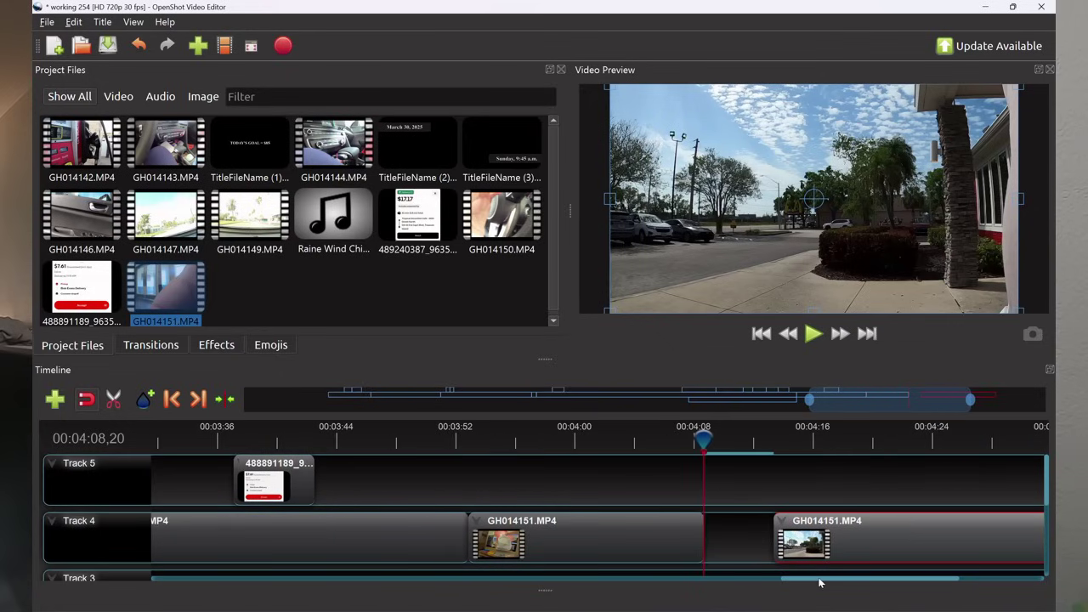
Replay the Track 4 footage from GH014150.MP4 past the cut and move the last GH014151.MP4 piece to start at 00:04:09,29.
{"action": "left_click_drag", "start_coordinate": [821, 583], "coordinate": [792, 588]}
{"action": "left_click_drag", "start_coordinate": [835, 439], "coordinate": [209, 438]}
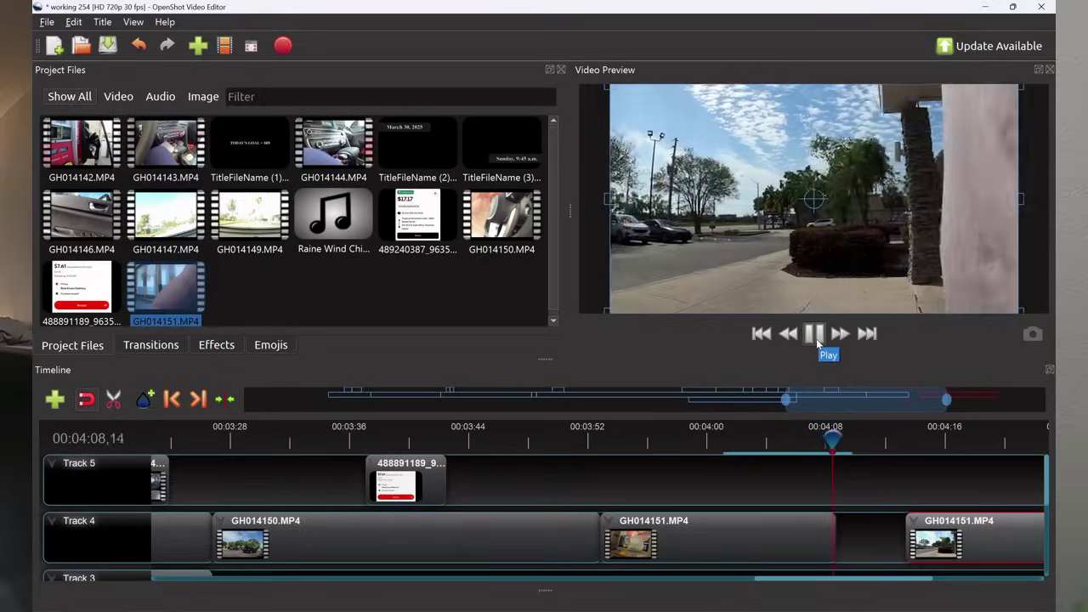
{"action": "left_click", "coordinate": [817, 340]}
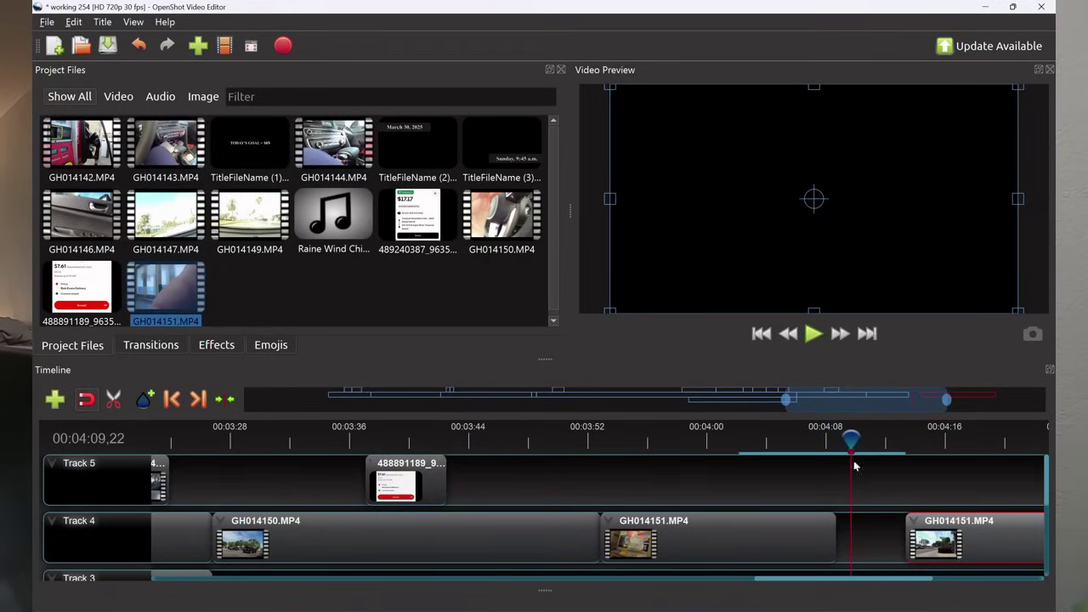
{"action": "left_click_drag", "start_coordinate": [852, 442], "coordinate": [855, 442]}
{"action": "left_click_drag", "start_coordinate": [935, 540], "coordinate": [884, 539]}
{"action": "scroll", "coordinate": [826, 584], "scroll_direction": "down", "scroll_amount": 5}
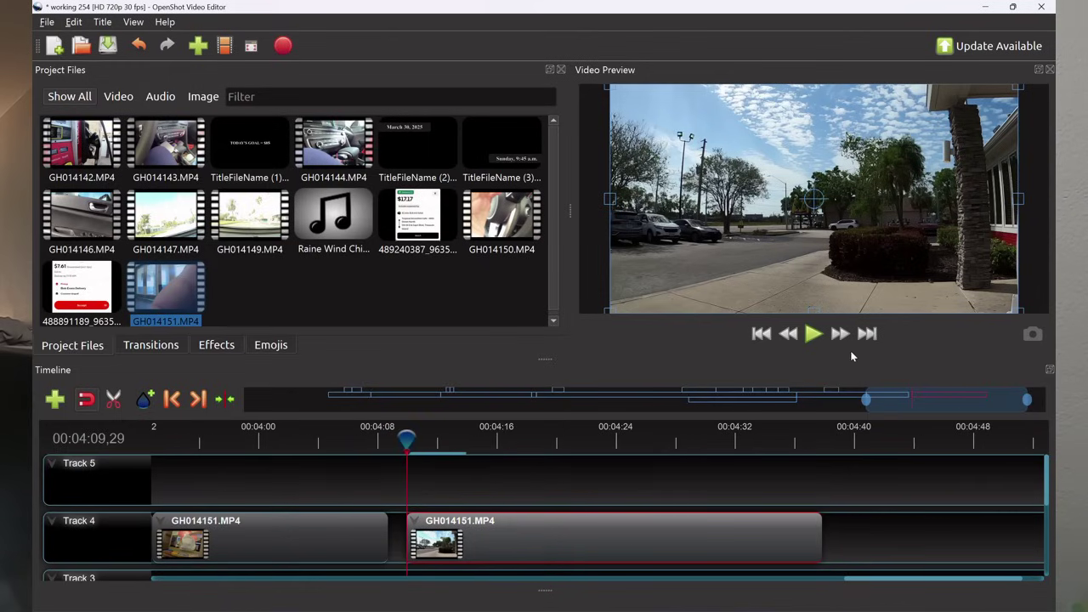
Review the last GH014151.MP4 piece up to 00:04:37,01 and remove it from Track 4.
{"action": "left_click", "coordinate": [818, 339]}
{"action": "left_click", "coordinate": [818, 339]}
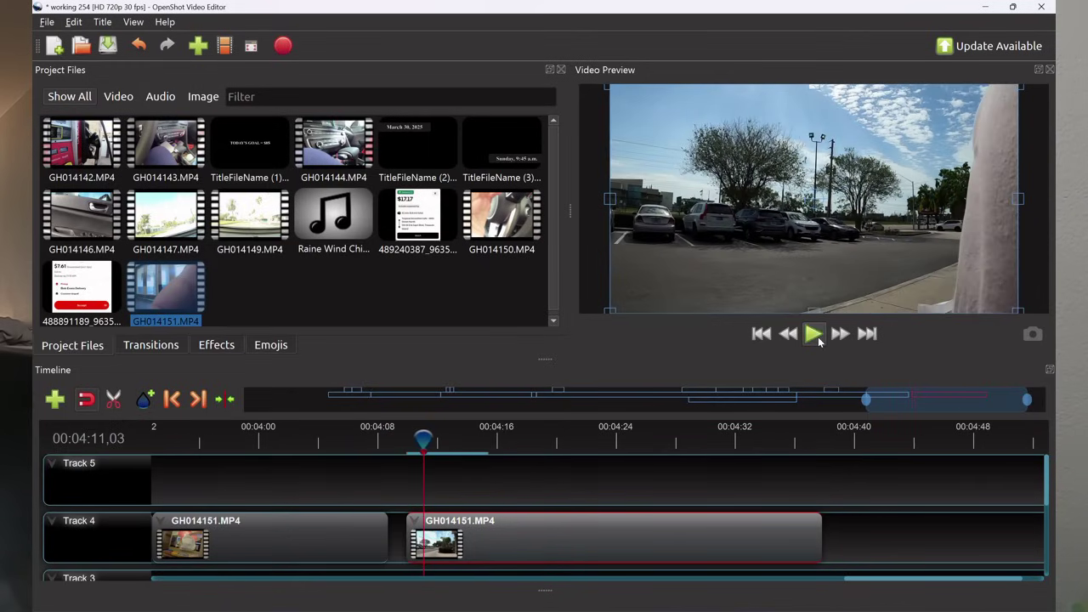
{"action": "left_click_drag", "start_coordinate": [420, 437], "coordinate": [637, 437]}
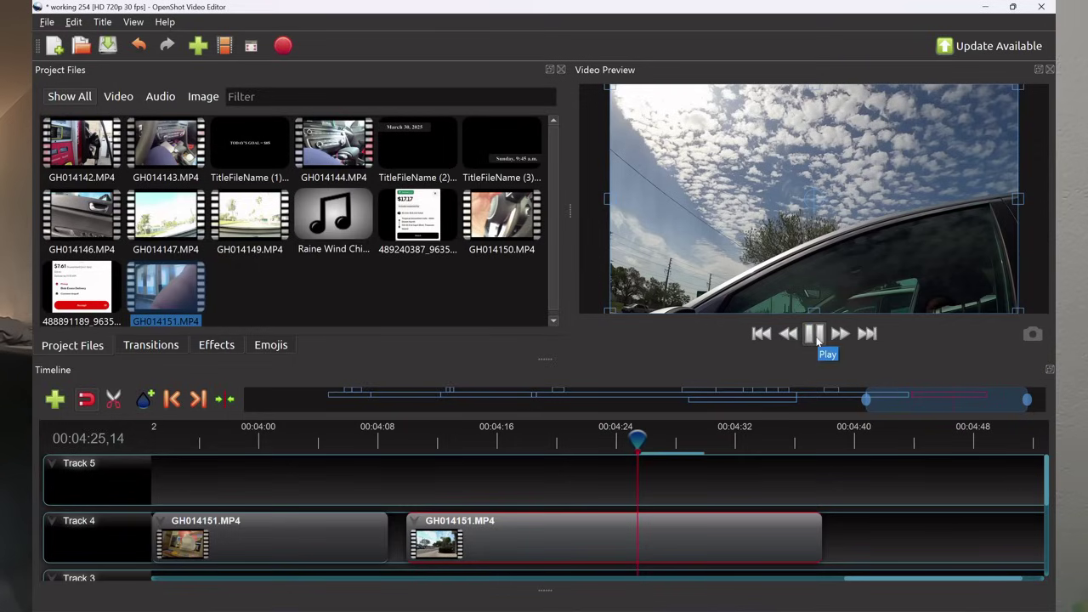
{"action": "left_click", "coordinate": [814, 334]}
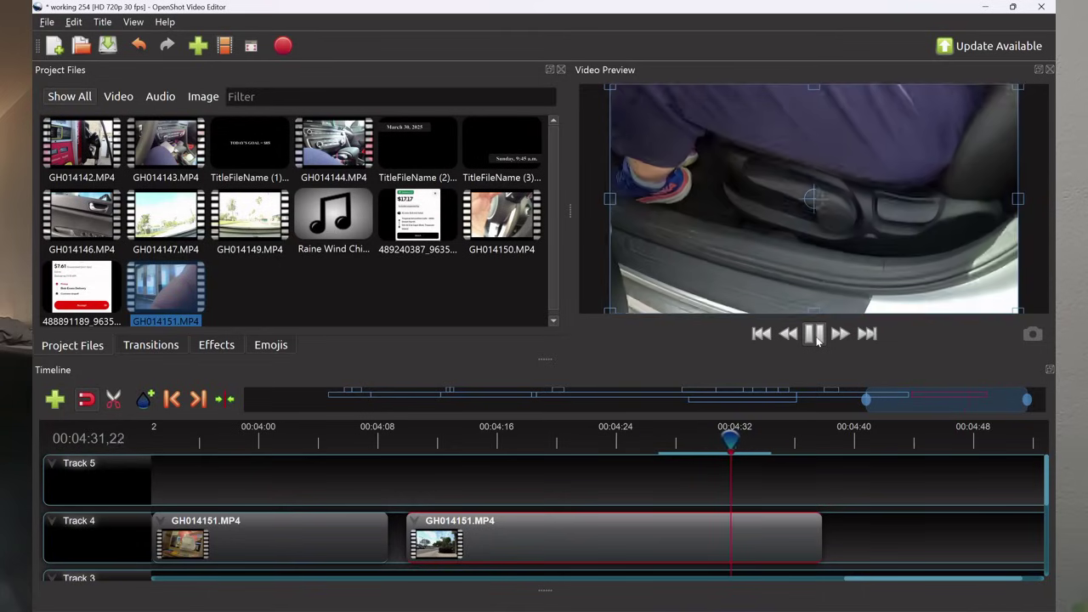
{"action": "key", "text": "space"}
{"action": "left_click_drag", "start_coordinate": [741, 442], "coordinate": [810, 434]}
{"action": "right_click", "coordinate": [589, 537]}
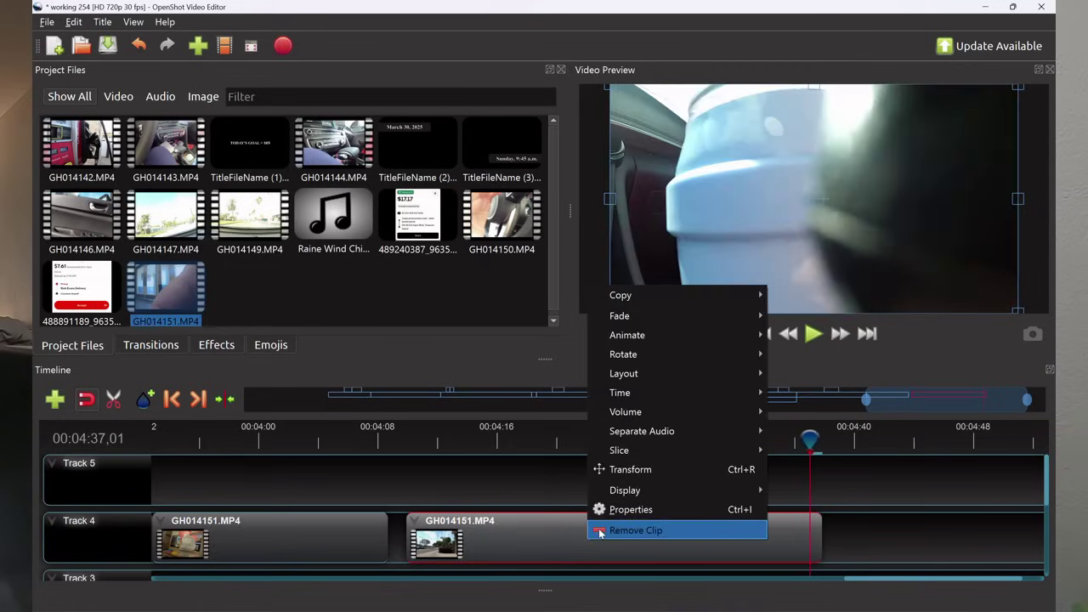
{"action": "left_click", "coordinate": [708, 528]}
Set the playhead to 00:04:11,24 and import the GH014152.MP4 footage into the project.
{"action": "left_click_drag", "start_coordinate": [804, 440], "coordinate": [434, 444]}
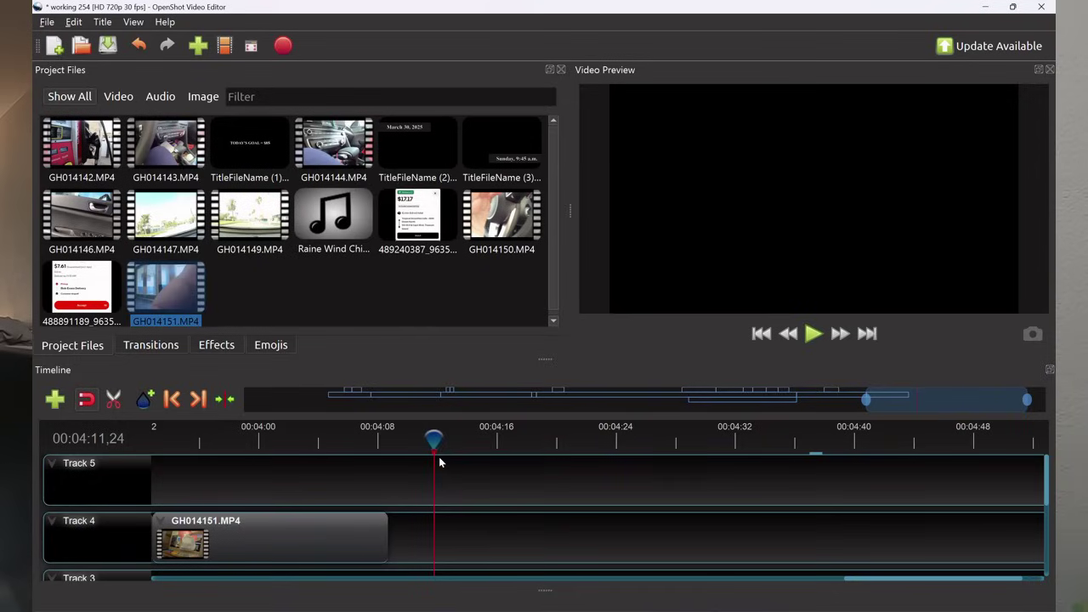
{"action": "key", "text": "ctrl+f"}
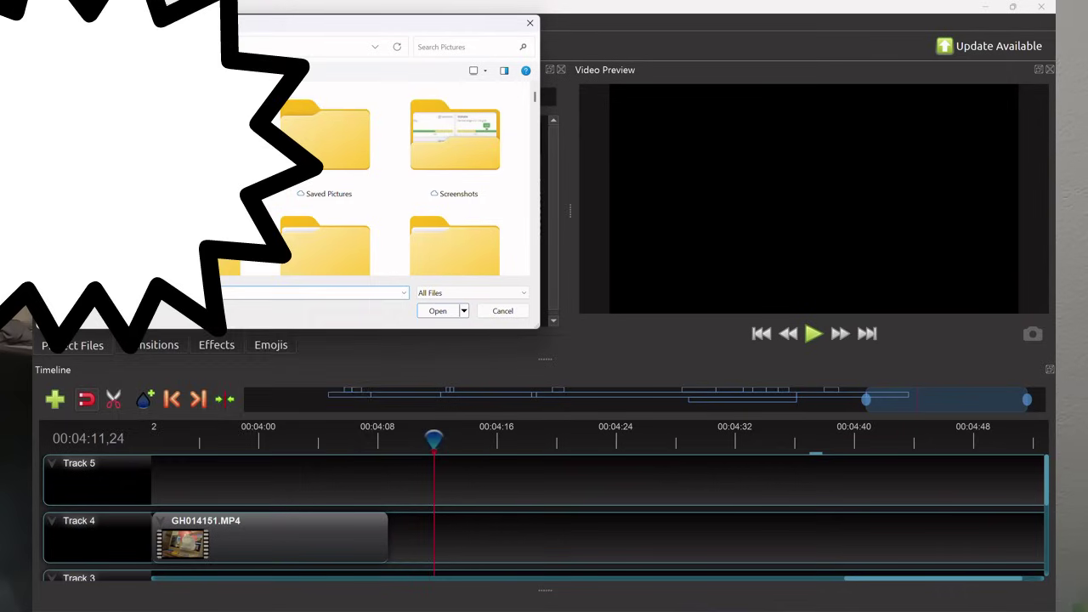
{"action": "type", "text": "gh"}
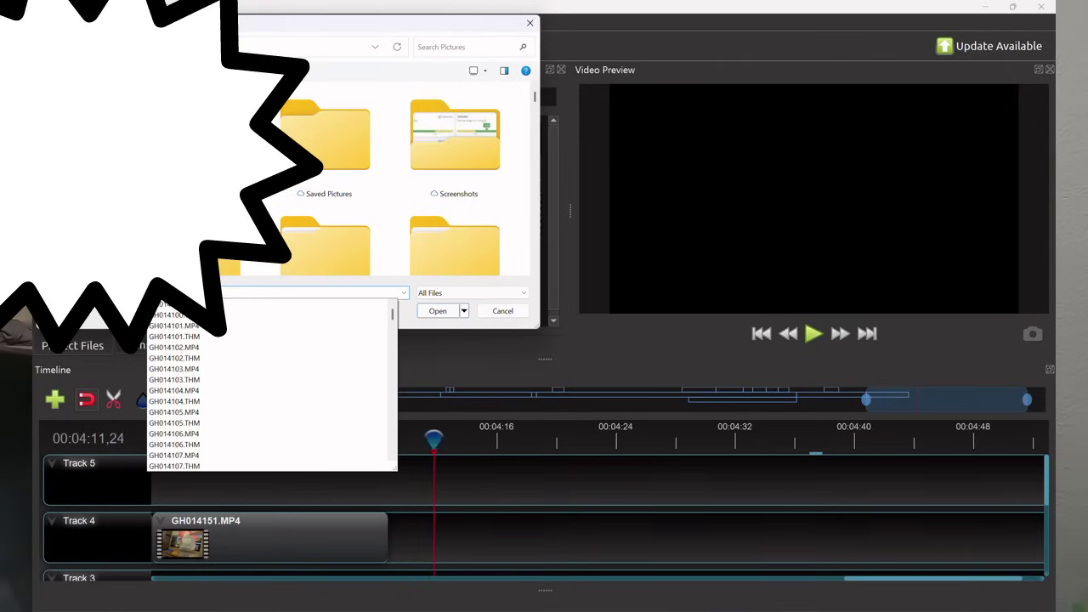
{"action": "type", "text": "52"}
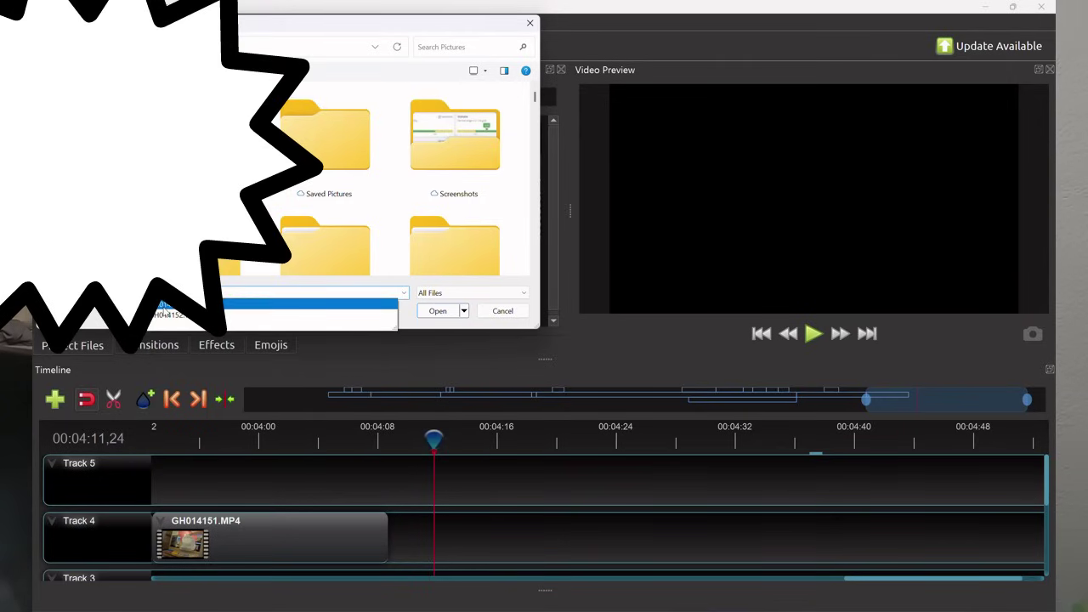
{"action": "left_click", "coordinate": [167, 313]}
{"action": "left_click", "coordinate": [437, 311]}
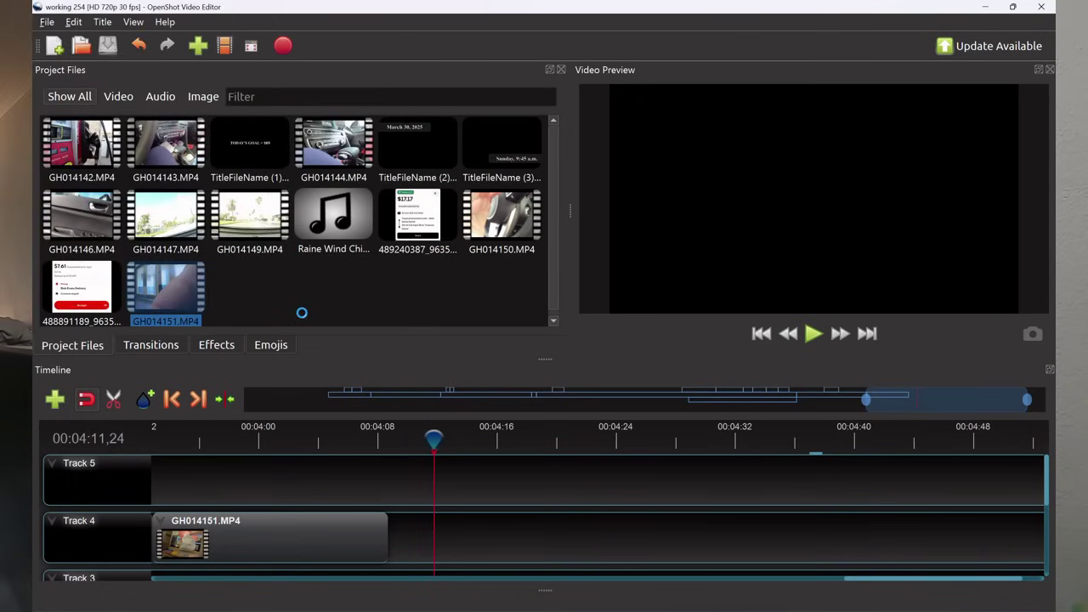
Place the GH014152.MP4 footage on Track 4 after the GH014151.MP4 clip, starting at 00:04:13,08.
{"action": "left_click_drag", "start_coordinate": [251, 287], "coordinate": [711, 583]}
{"action": "left_click_drag", "start_coordinate": [852, 579], "coordinate": [600, 572]}
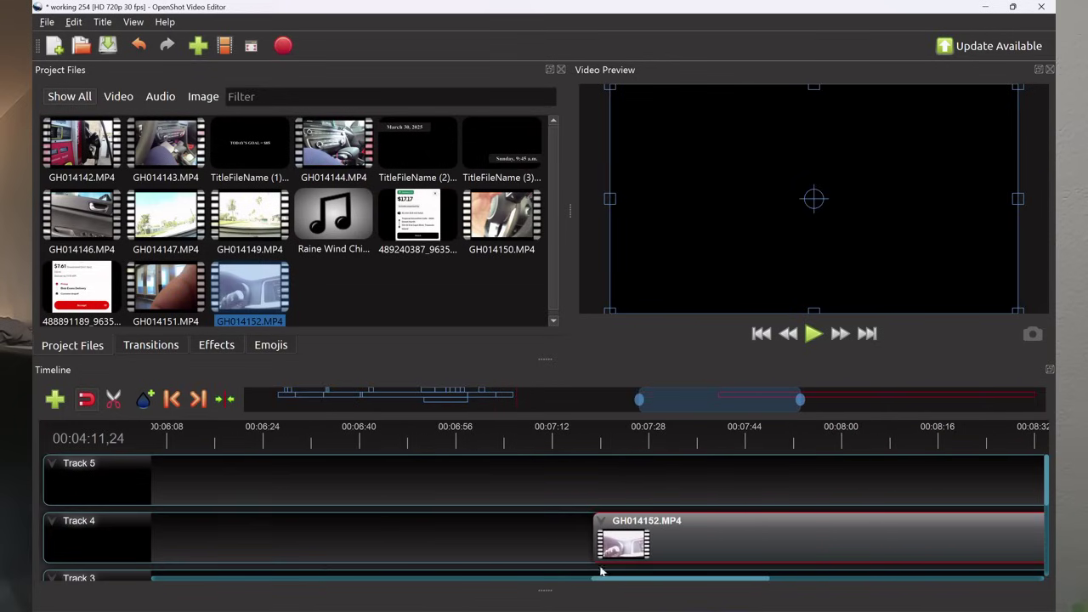
{"action": "left_click_drag", "start_coordinate": [783, 537], "coordinate": [712, 529]}
{"action": "left_click_drag", "start_coordinate": [711, 482], "coordinate": [671, 535]}
{"action": "left_click_drag", "start_coordinate": [687, 401], "coordinate": [574, 396]}
{"action": "left_click_drag", "start_coordinate": [417, 435], "coordinate": [429, 437]}
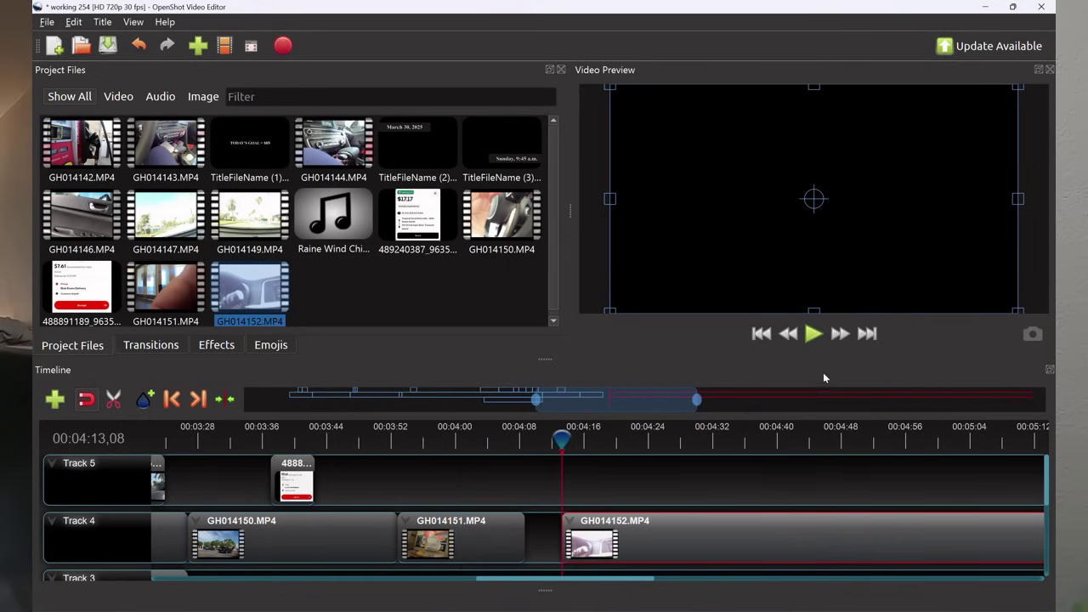
Play through the GH014152.MP4 footage on Track 4 and split it at 00:05:07,27.
{"action": "key", "text": "space"}
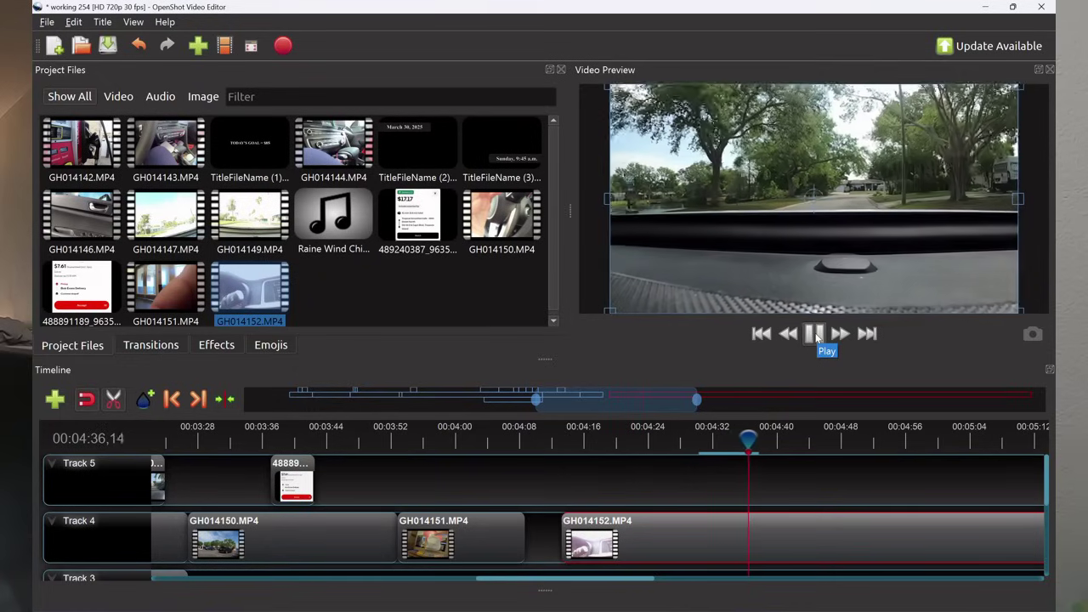
{"action": "left_click", "coordinate": [815, 339]}
{"action": "left_click_drag", "start_coordinate": [754, 440], "coordinate": [678, 440]}
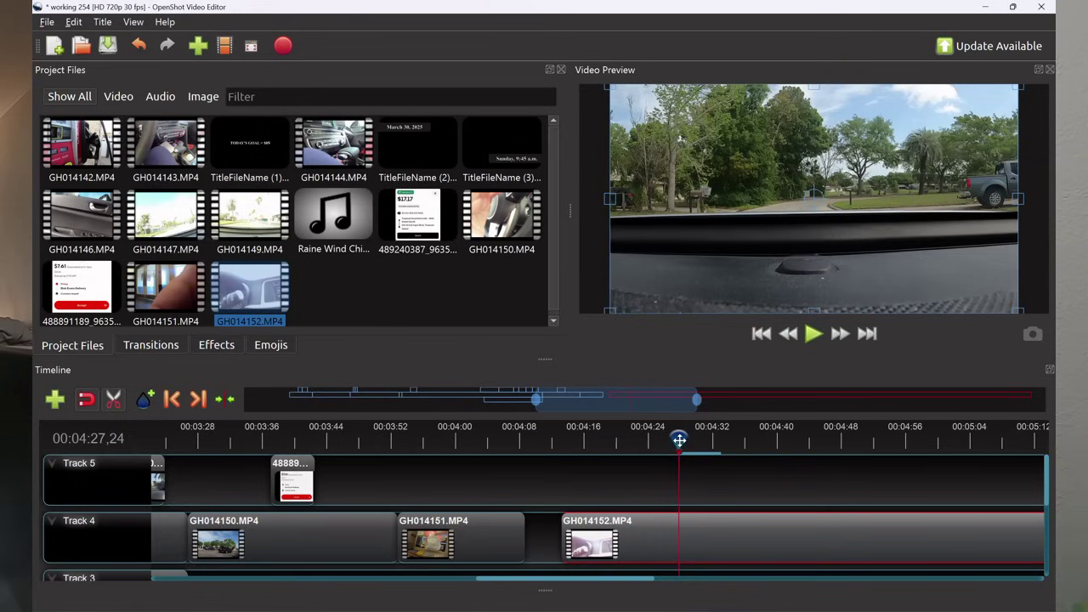
{"action": "left_click", "coordinate": [814, 334]}
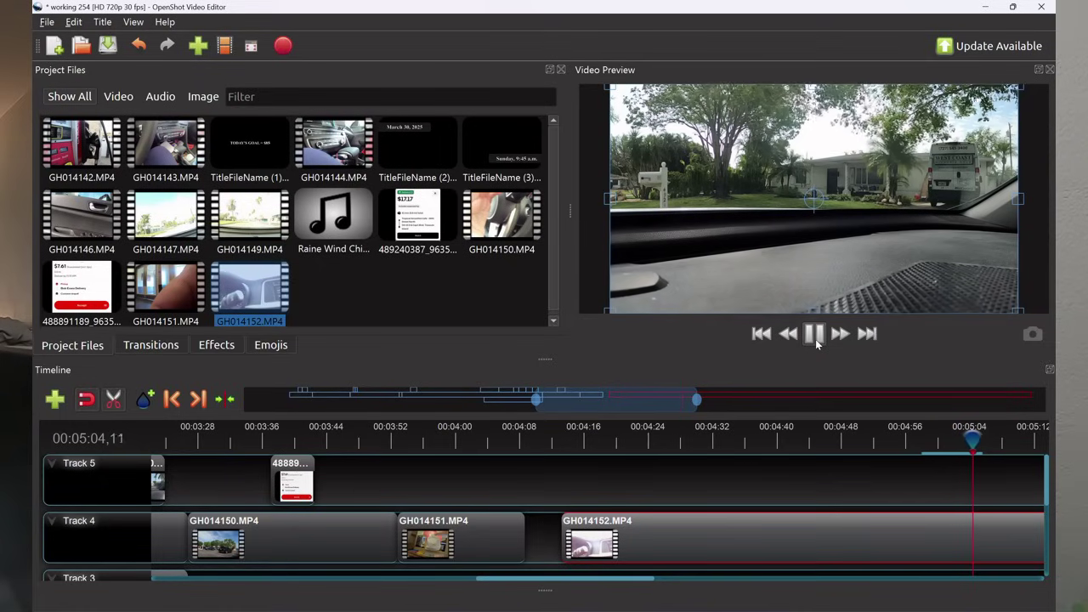
{"action": "left_click", "coordinate": [815, 340]}
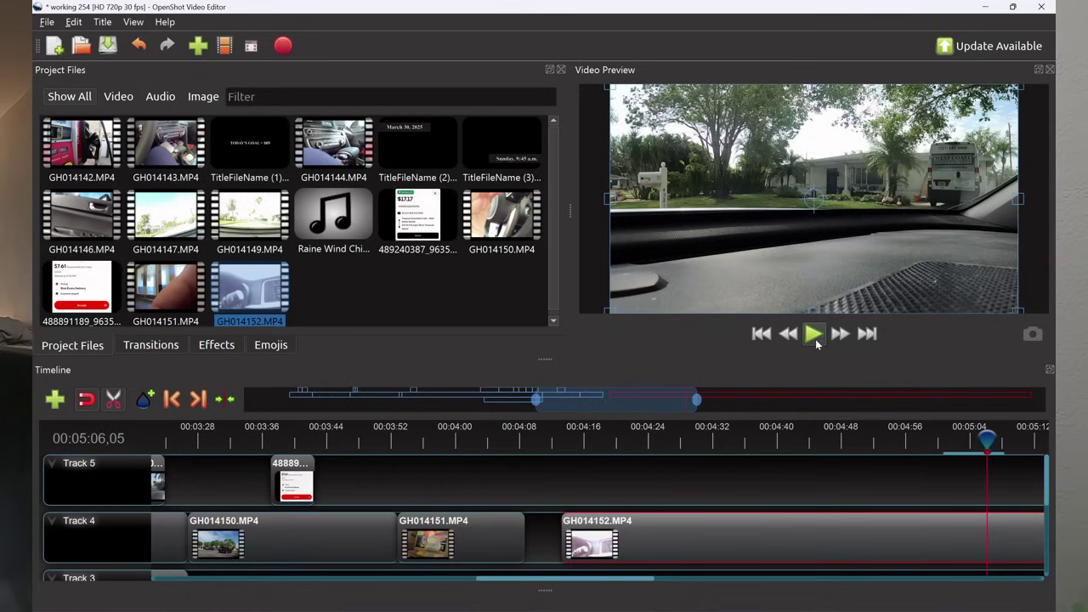
{"action": "left_click", "coordinate": [814, 334]}
{"action": "left_click", "coordinate": [813, 334]}
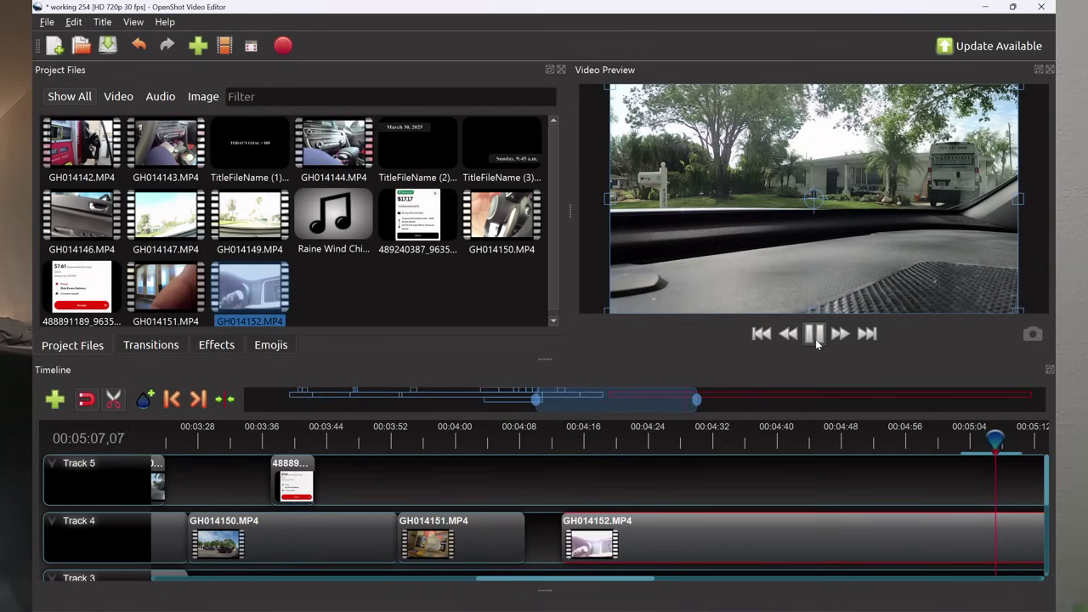
{"action": "left_click", "coordinate": [813, 334]}
{"action": "left_click", "coordinate": [816, 340]}
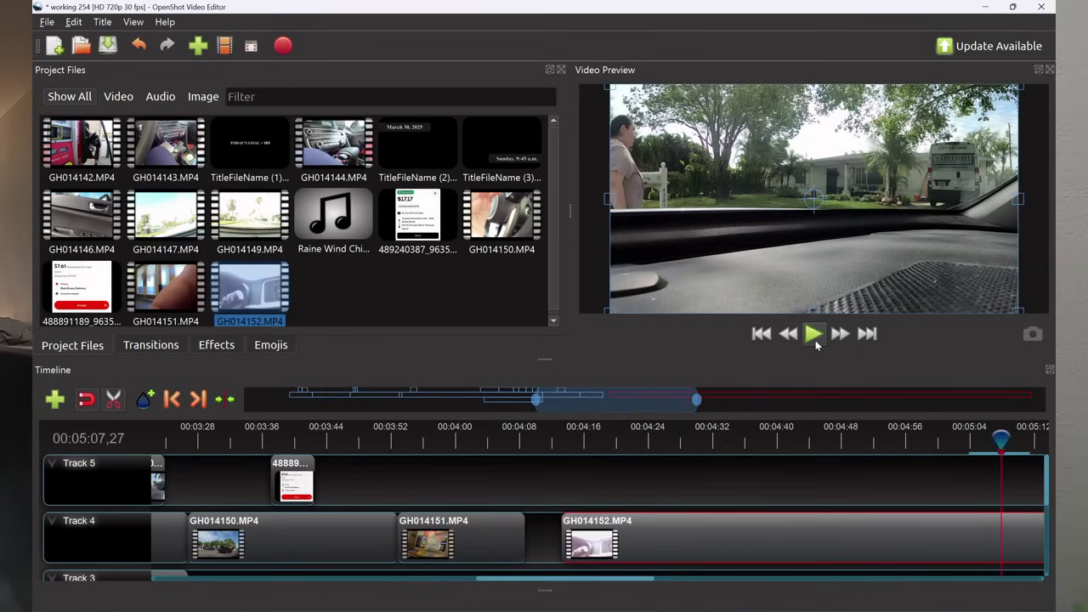
{"action": "left_click", "coordinate": [1004, 522]}
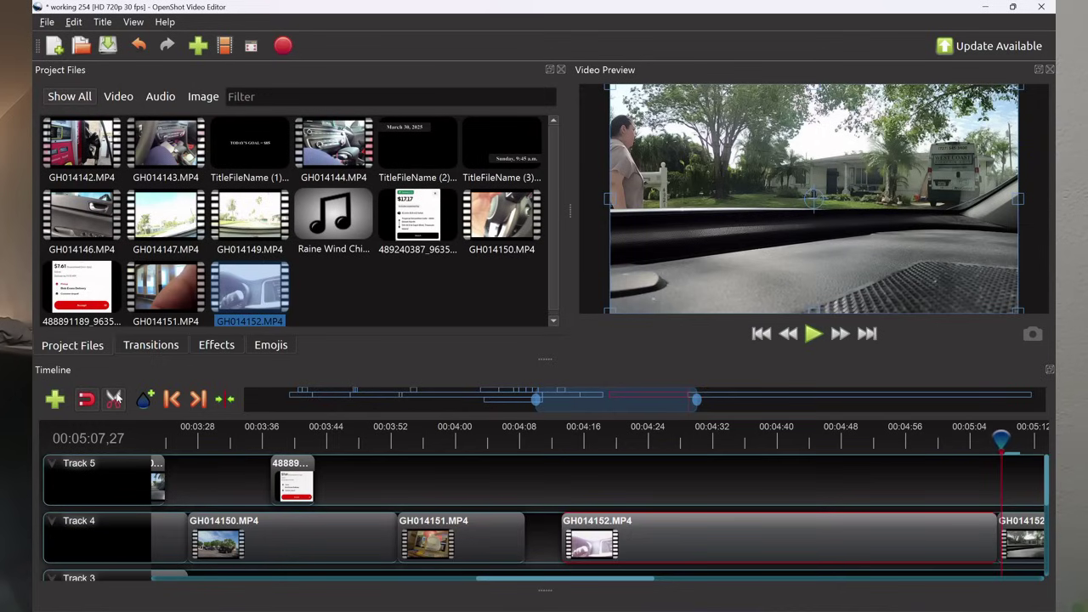
{"action": "left_click", "coordinate": [115, 399]}
Remove the GH014152.MP4 piece before the cut and move the remaining piece directly after the GH014151.MP4 clip on Track 4.
{"action": "right_click", "coordinate": [678, 545]}
{"action": "left_click", "coordinate": [728, 536]}
{"action": "left_click_drag", "start_coordinate": [1001, 439], "coordinate": [834, 438]}
{"action": "left_click_drag", "start_coordinate": [535, 439], "coordinate": [506, 439]}
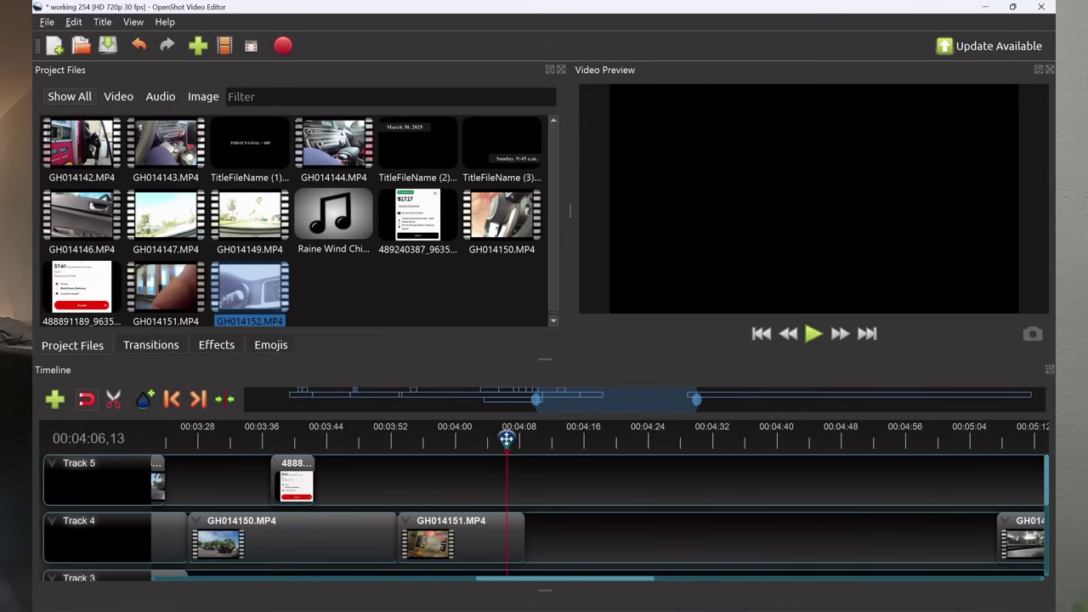
{"action": "left_click_drag", "start_coordinate": [1030, 537], "coordinate": [556, 551]}
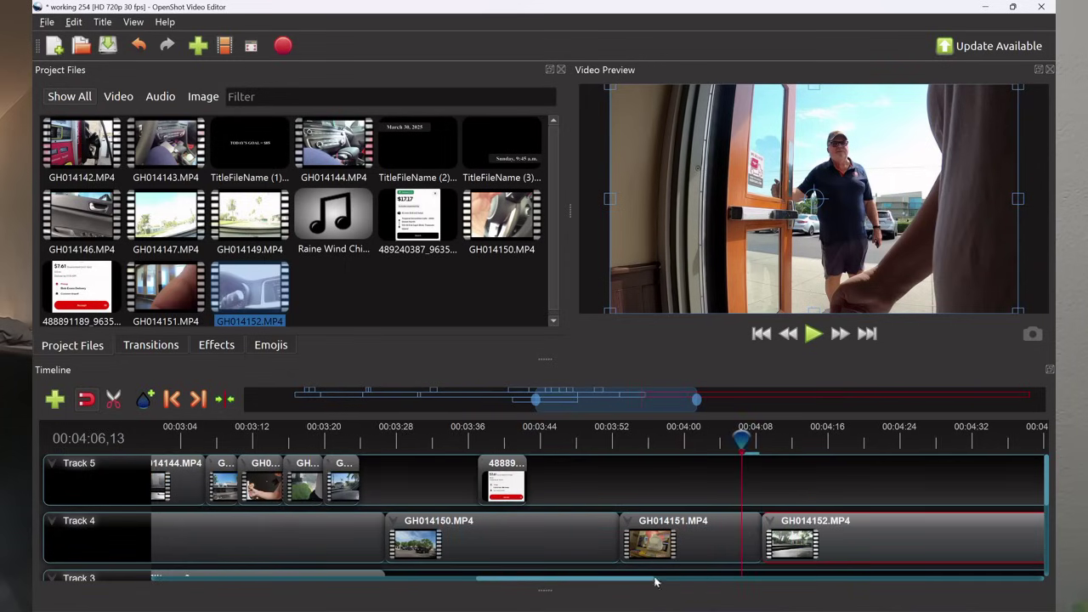
Replay the join between the GH014151.MP4 and GH014152.MP4 clips starting from about 00:04:06,17.
{"action": "left_click_drag", "start_coordinate": [620, 585], "coordinate": [636, 583]}
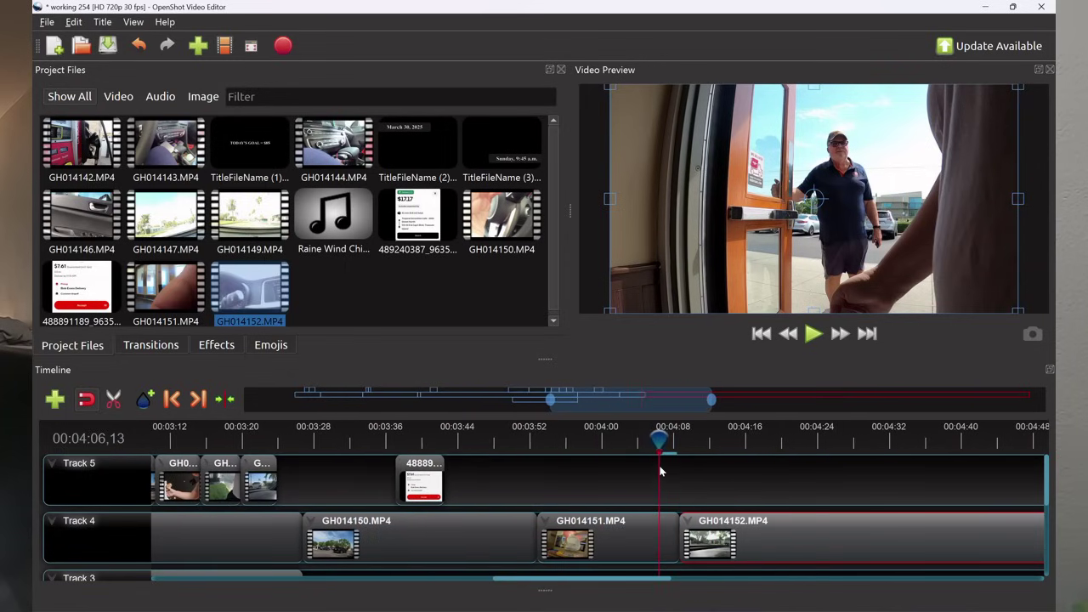
{"action": "mouse_move", "coordinate": [663, 441]}
{"action": "left_mouse_down"}
{"action": "mouse_move", "coordinate": [685, 439]}
{"action": "mouse_move", "coordinate": [660, 441]}
{"action": "left_mouse_up"}
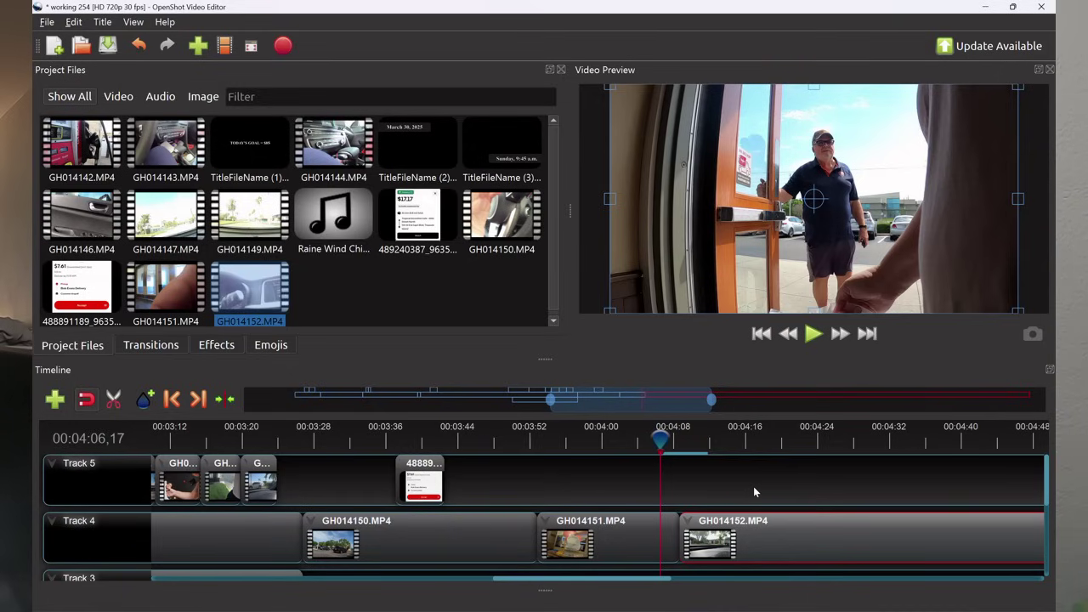
{"action": "key", "text": "space"}
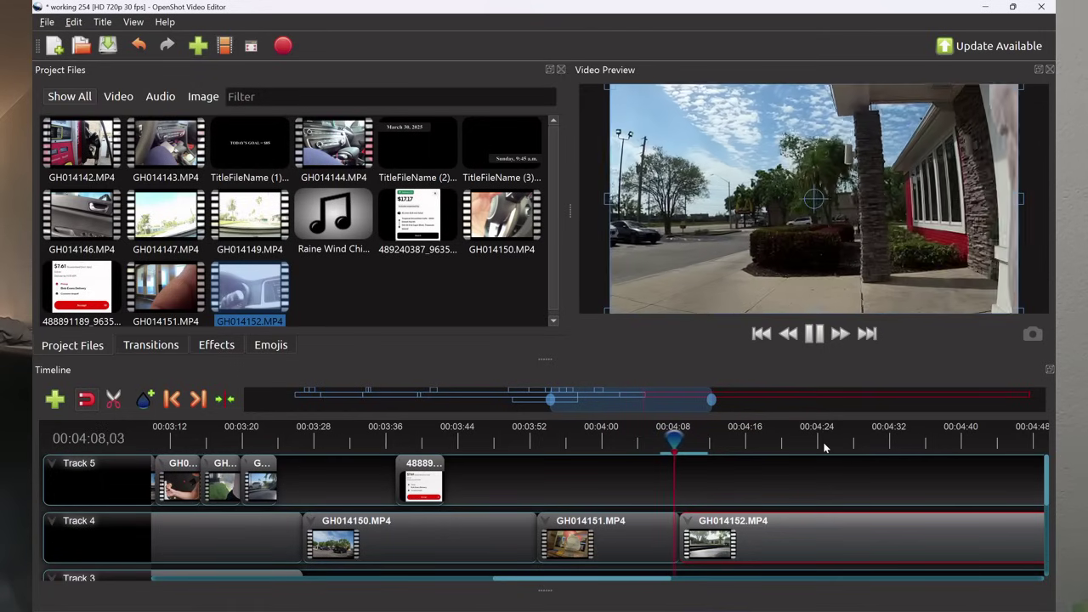
{"action": "left_click", "coordinate": [813, 335]}
{"action": "left_click_drag", "start_coordinate": [701, 444], "coordinate": [660, 448]}
{"action": "left_click", "coordinate": [812, 335]}
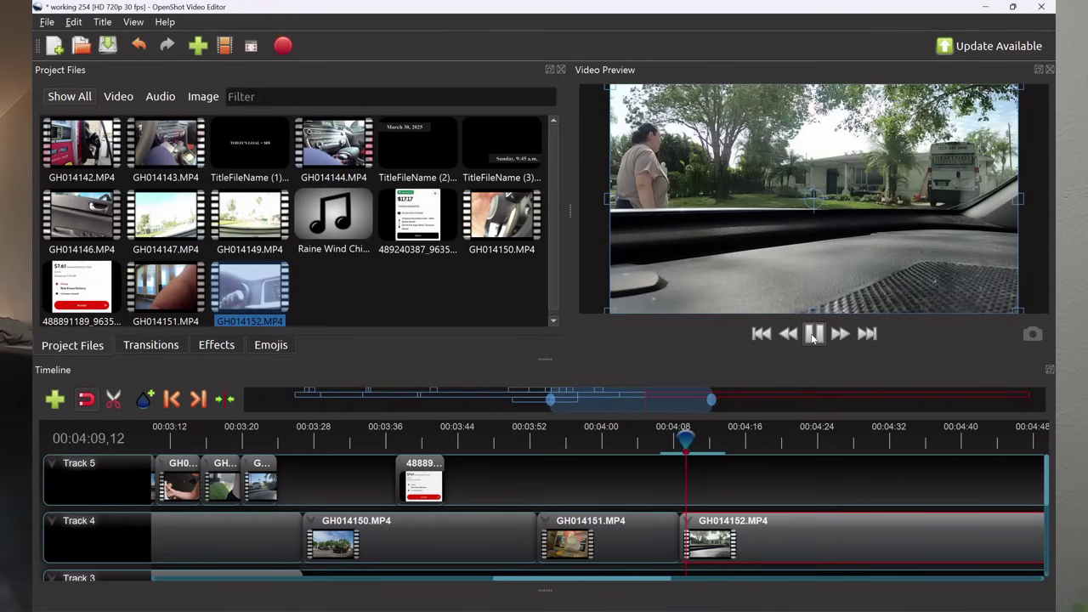
{"action": "left_click", "coordinate": [813, 335]}
Set the volume of the entire GH014151.MP4 clip on Track 4 to 80%.
{"action": "right_click", "coordinate": [609, 534]}
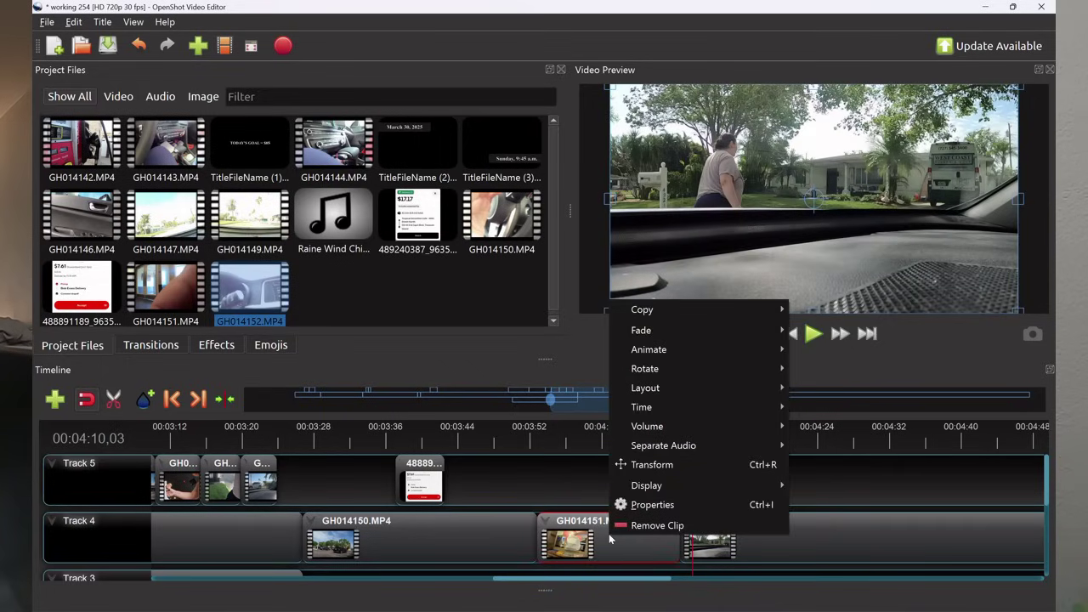
{"action": "mouse_move", "coordinate": [671, 426]}
{"action": "mouse_move", "coordinate": [862, 484]}
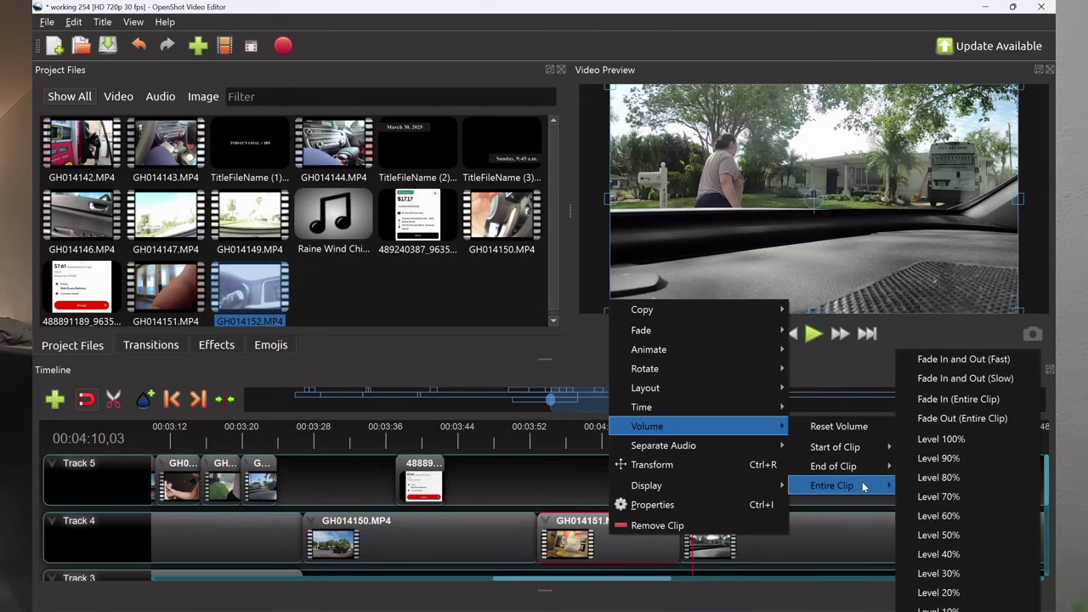
{"action": "left_click", "coordinate": [966, 477]}
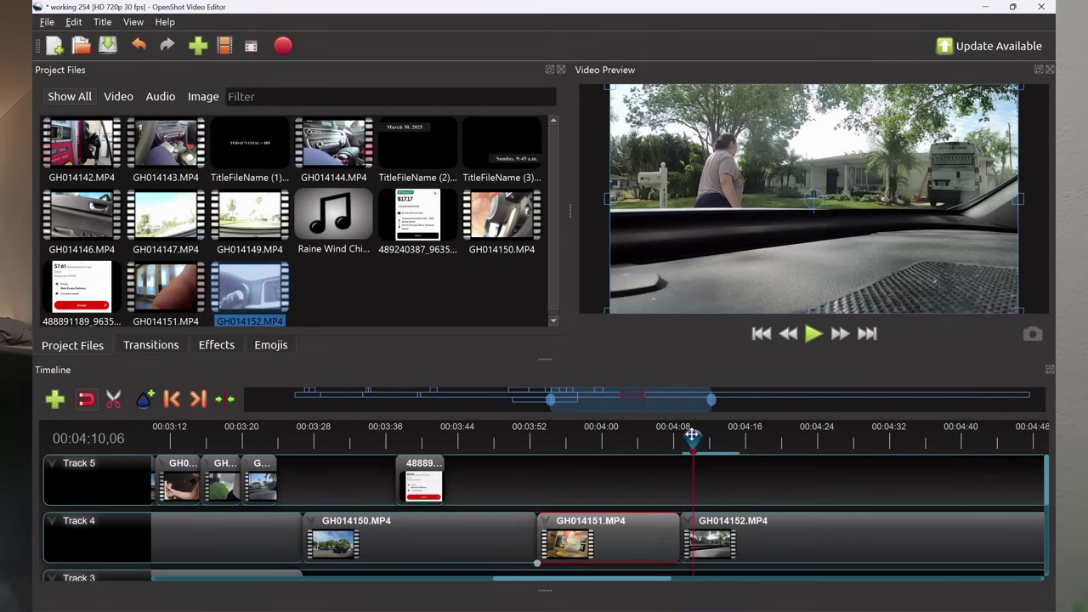
Replay the end of the GH014151.MP4 clip into the GH014152.MP4 footage and save the project.
{"action": "left_click_drag", "start_coordinate": [693, 435], "coordinate": [657, 446]}
{"action": "left_click", "coordinate": [814, 334]}
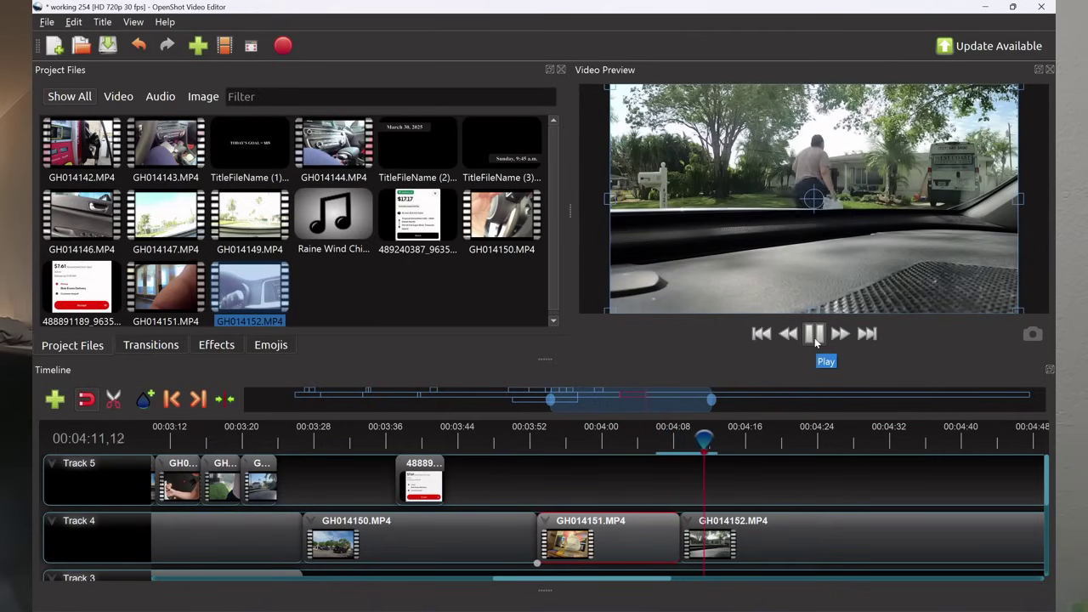
{"action": "key", "text": "ctrl+s"}
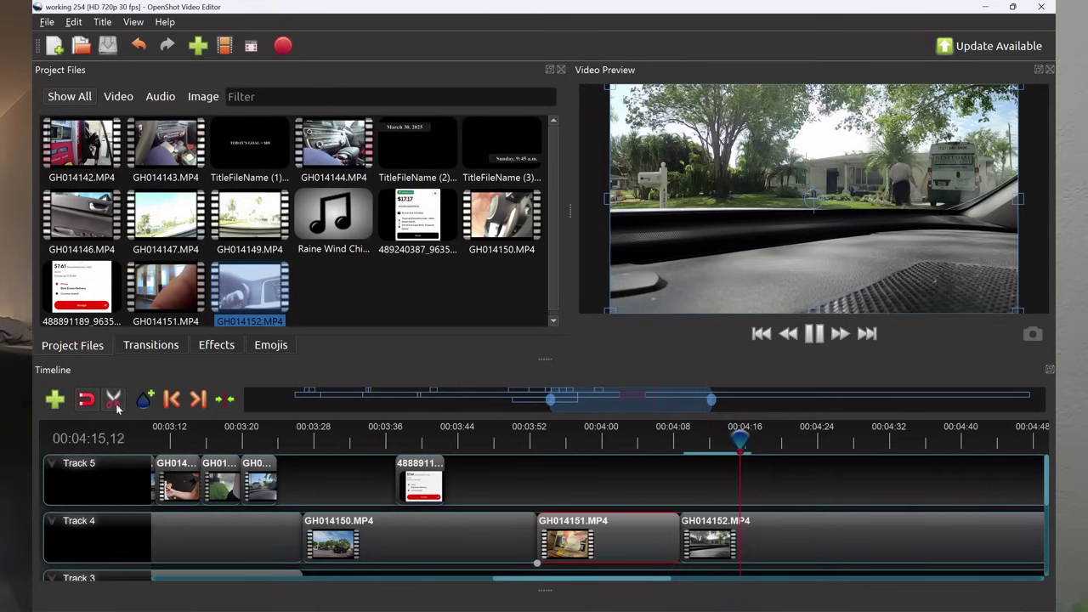
Split the GH014152.MP4 clip at 00:04:33,13 and speed up the piece before the cut to fast forward 2X.
{"action": "left_click", "coordinate": [814, 334]}
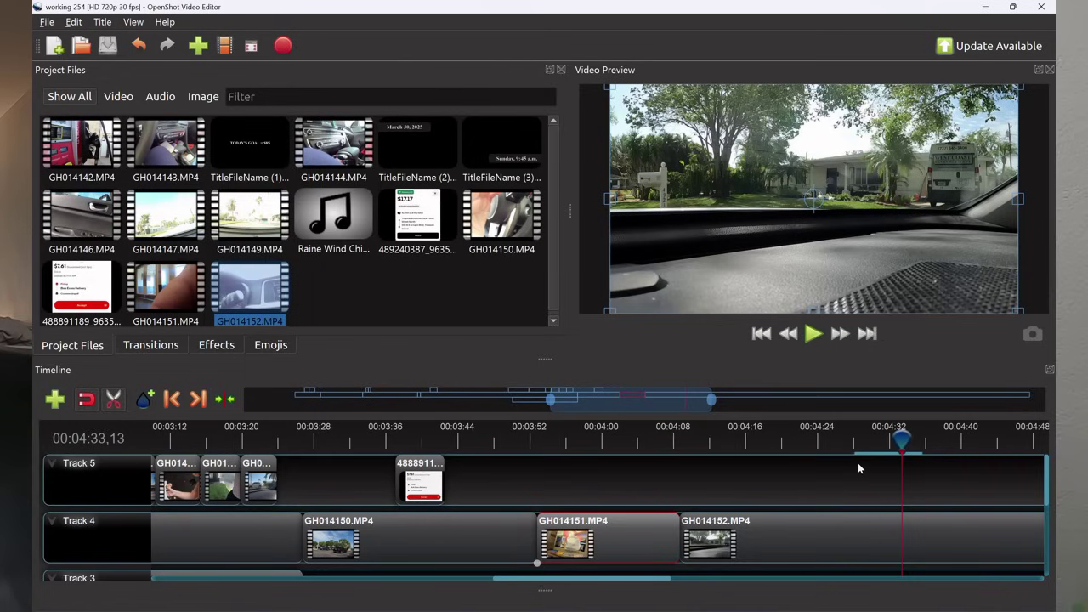
{"action": "left_click", "coordinate": [903, 535]}
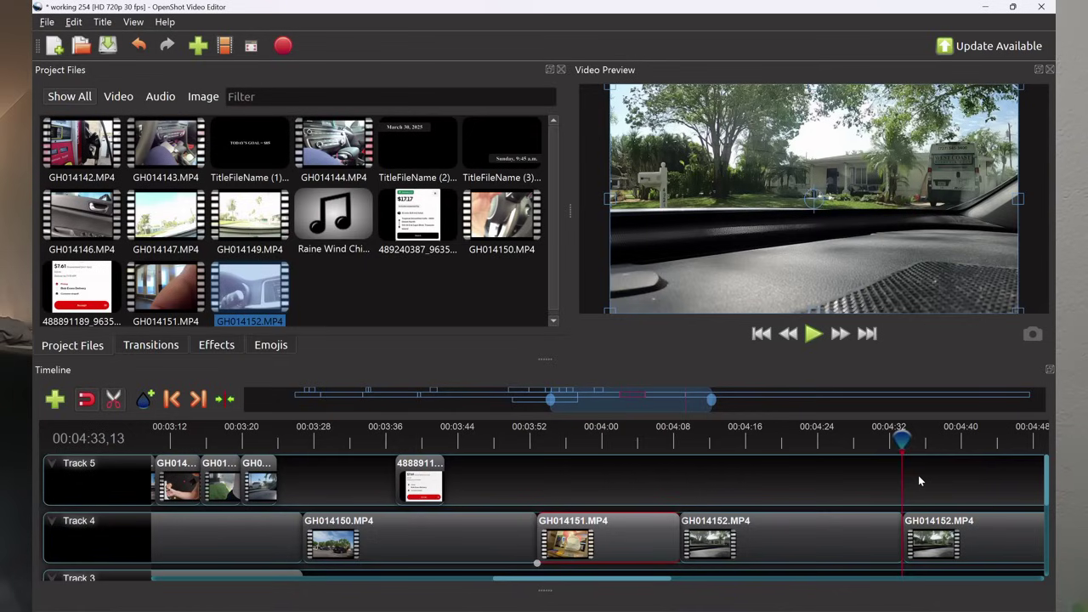
{"action": "left_click", "coordinate": [790, 530]}
{"action": "right_click", "coordinate": [781, 531]}
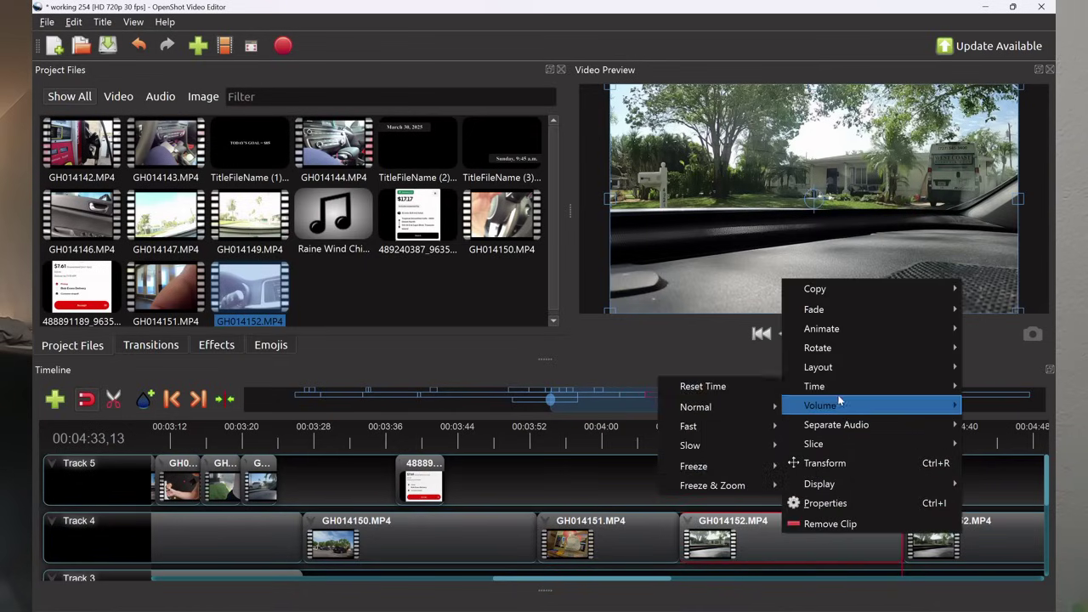
{"action": "mouse_move", "coordinate": [832, 388]}
{"action": "mouse_move", "coordinate": [750, 425]}
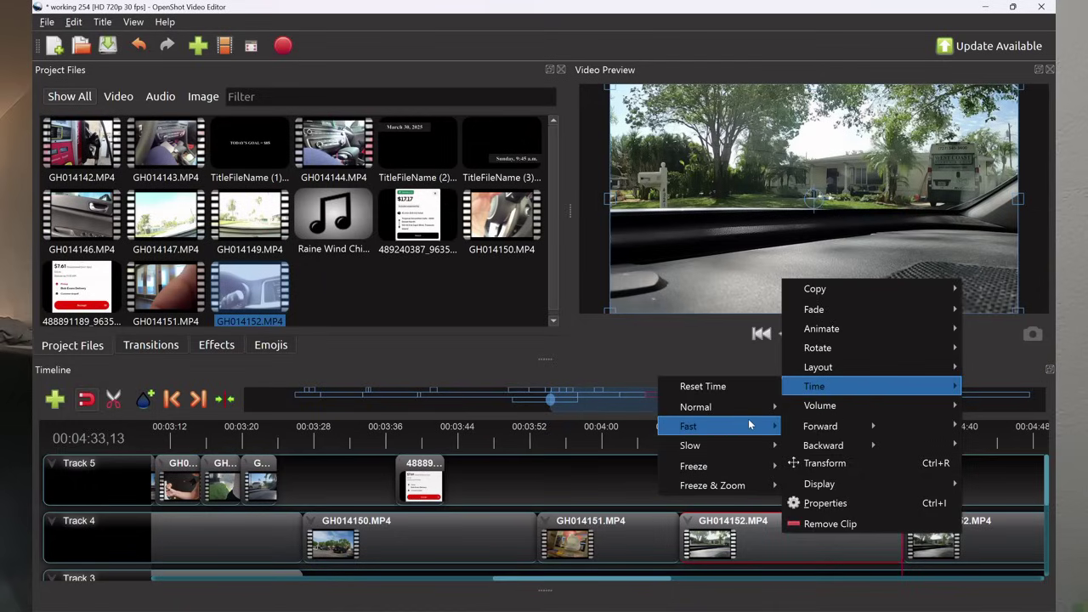
{"action": "mouse_move", "coordinate": [826, 425]}
{"action": "left_click", "coordinate": [906, 425]}
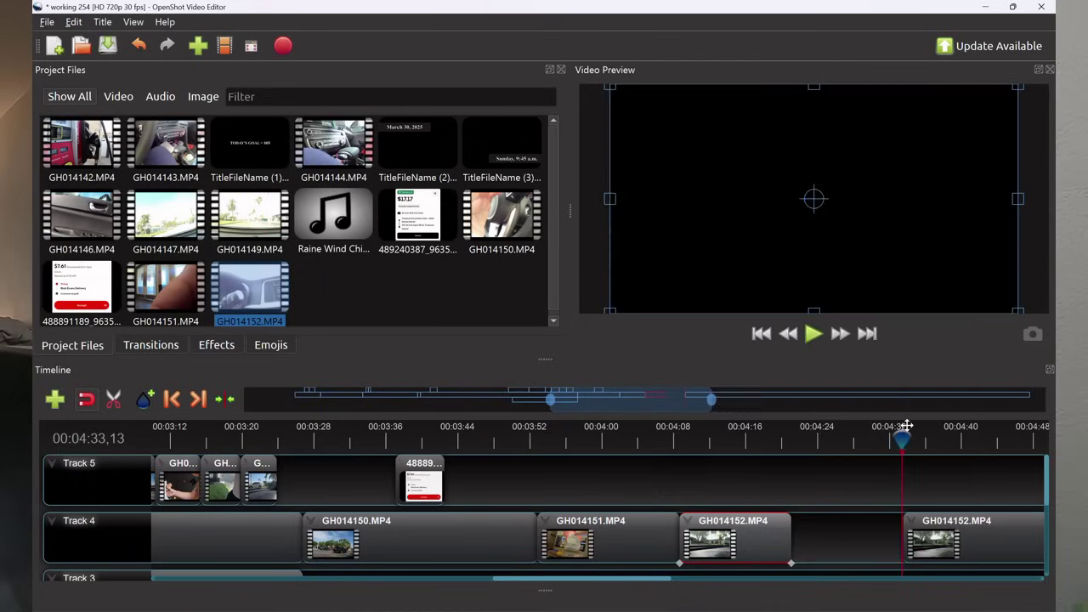
Review the sped-up GH014152.MP4 piece and move the following GH014152.MP4 piece on Track 4 directly after it.
{"action": "left_click_drag", "start_coordinate": [904, 439], "coordinate": [667, 445]}
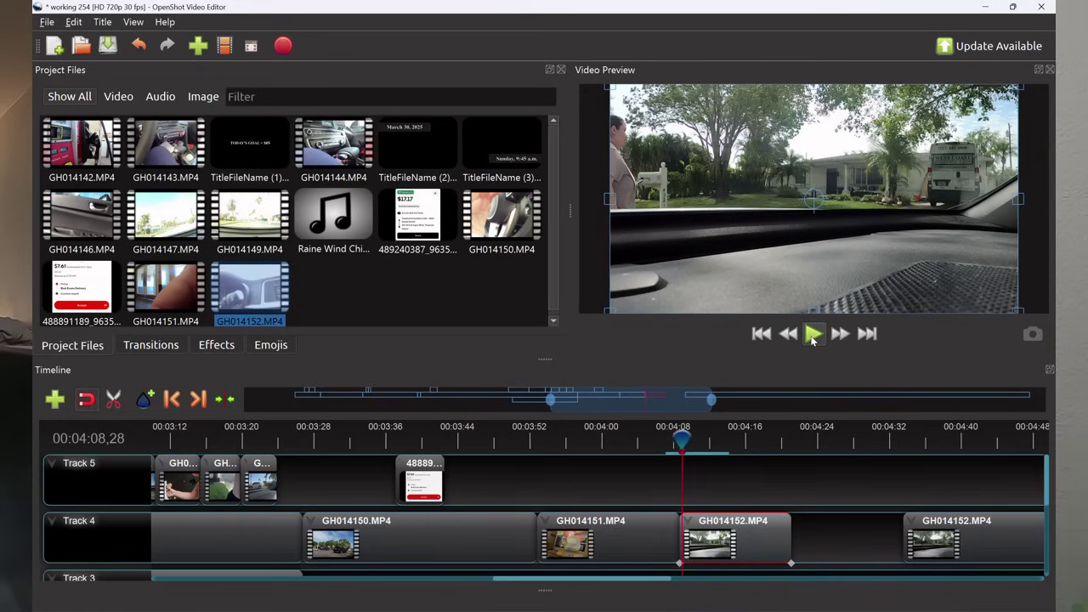
{"action": "left_click", "coordinate": [812, 336]}
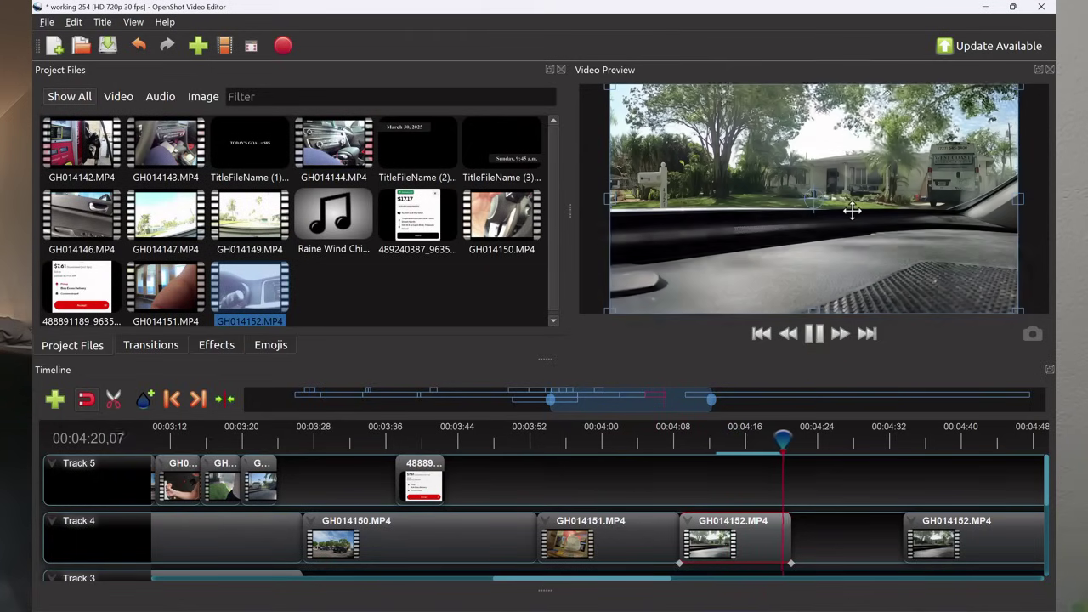
{"action": "left_click", "coordinate": [813, 333]}
{"action": "left_click_drag", "start_coordinate": [806, 440], "coordinate": [787, 449]}
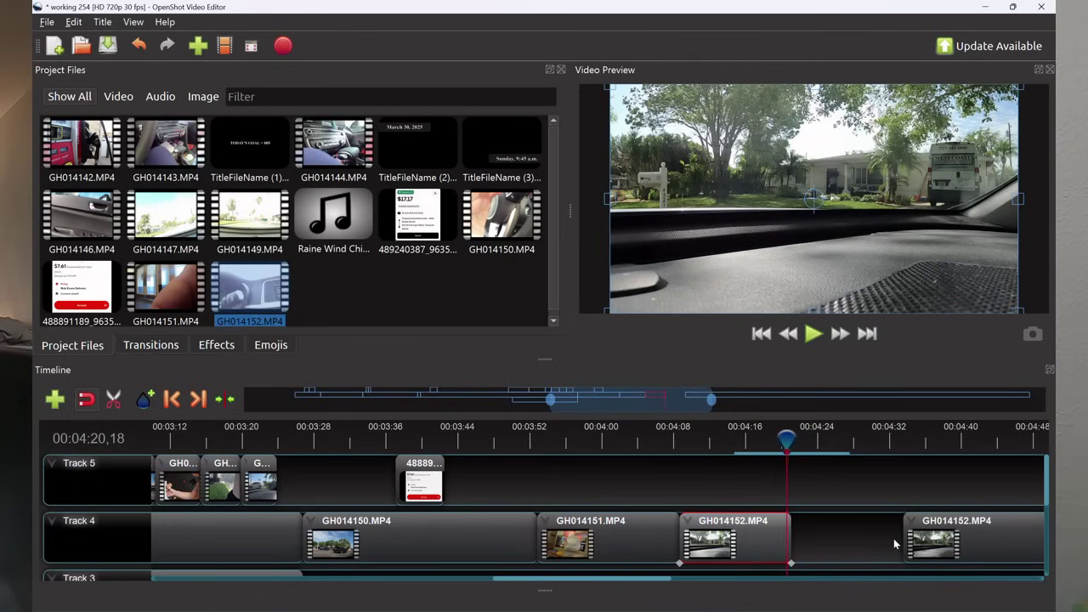
{"action": "left_click_drag", "start_coordinate": [930, 539], "coordinate": [836, 541]}
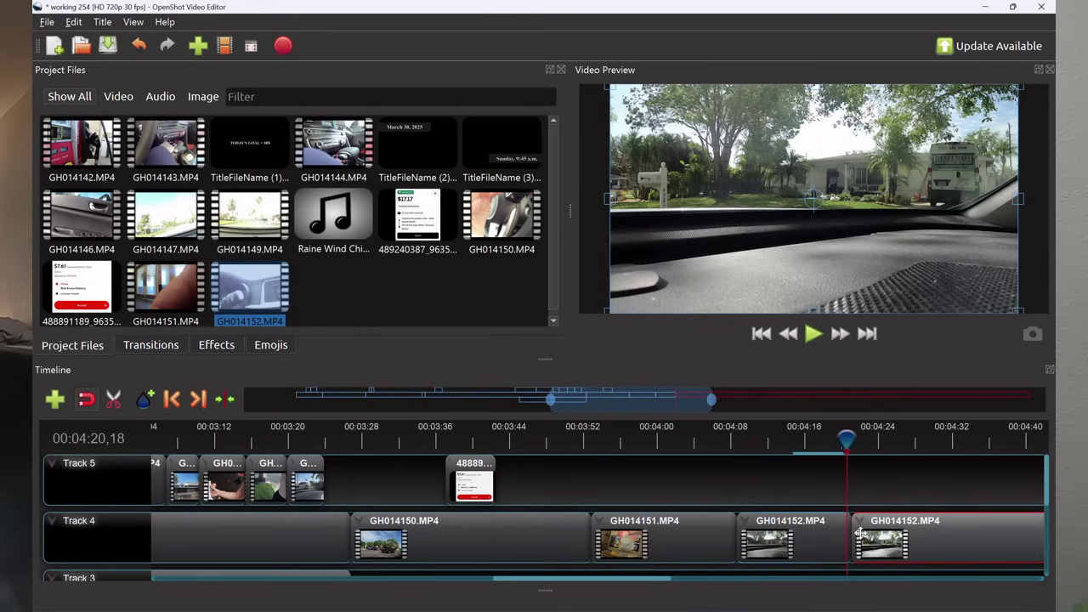
Play the last GH014152.MP4 piece from 00:04:20,18 to check its footage.
{"action": "left_click", "coordinate": [812, 335]}
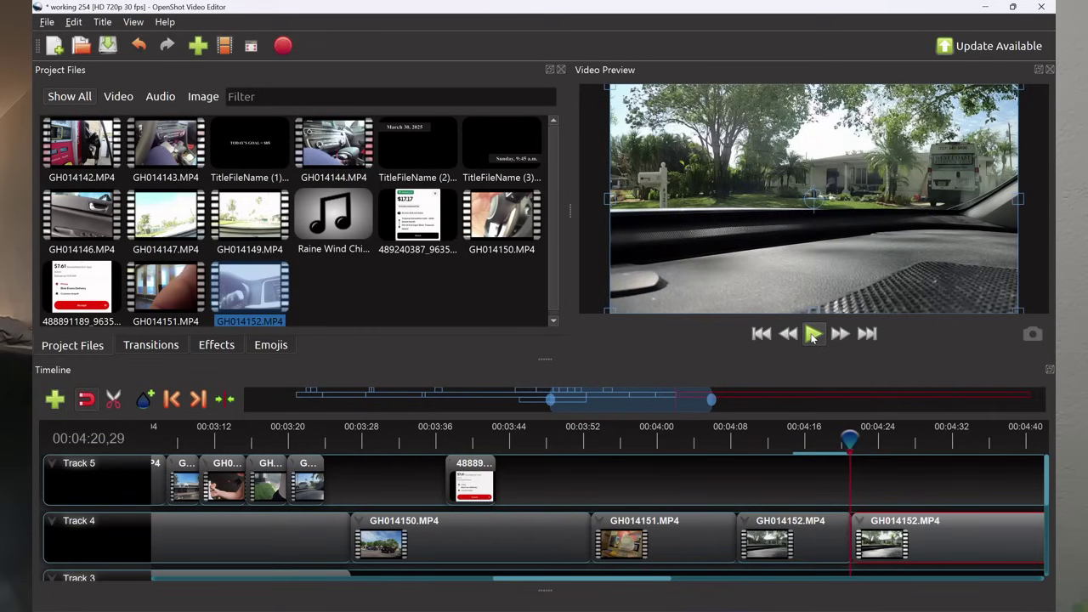
{"action": "left_click", "coordinate": [813, 335]}
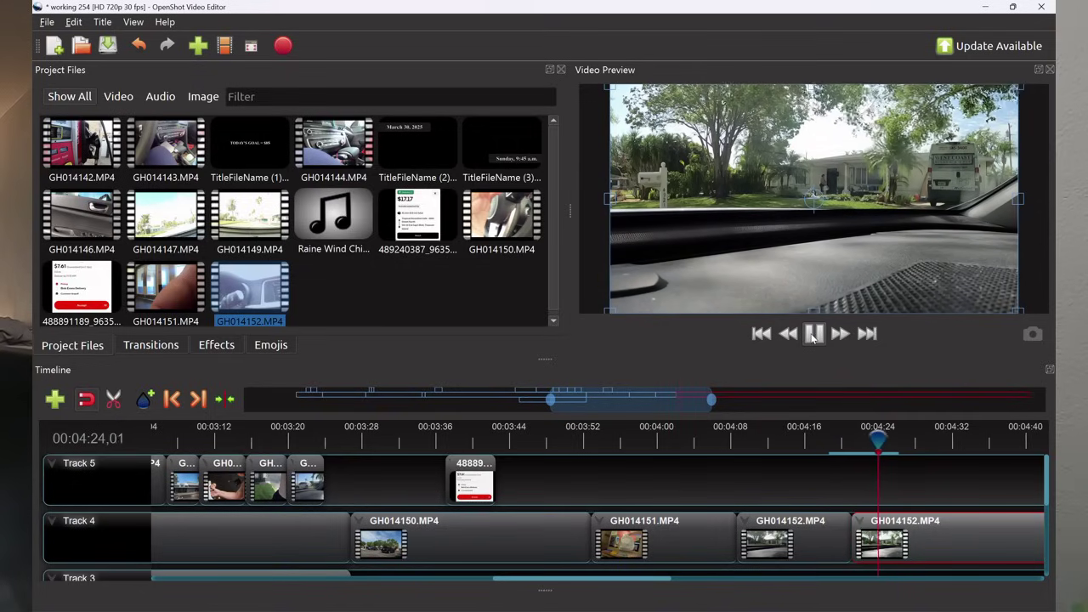
{"action": "left_click", "coordinate": [813, 335]}
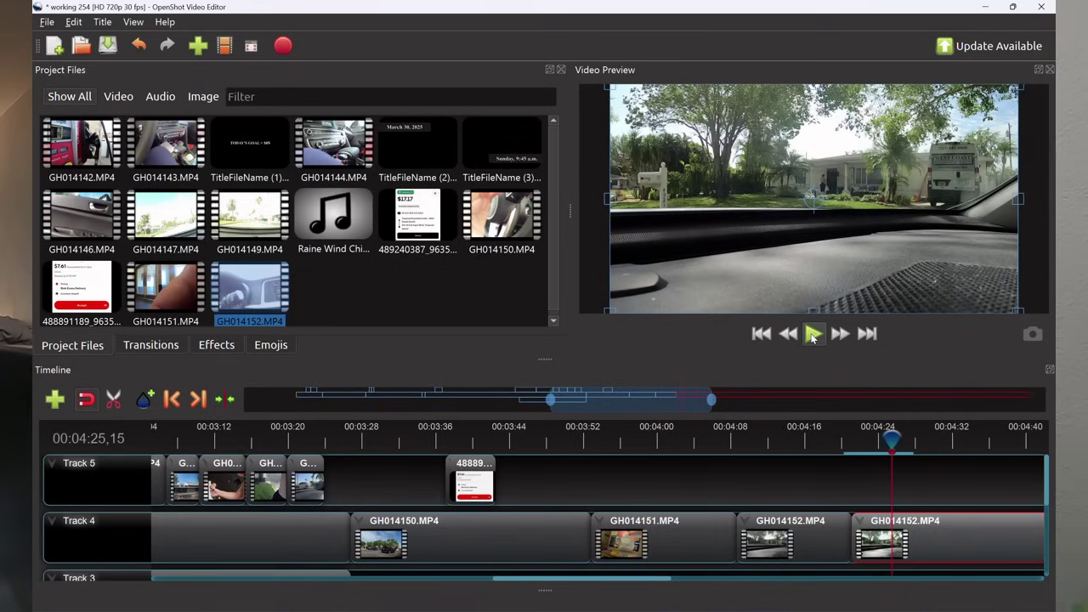
{"action": "left_click", "coordinate": [812, 335]}
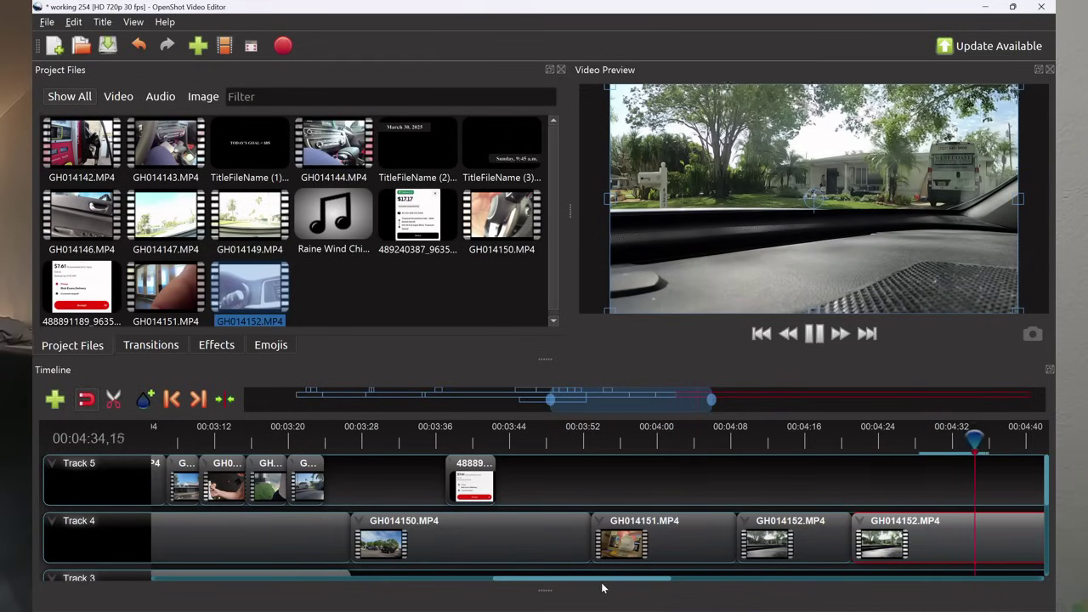
{"action": "left_click_drag", "start_coordinate": [612, 581], "coordinate": [641, 582]}
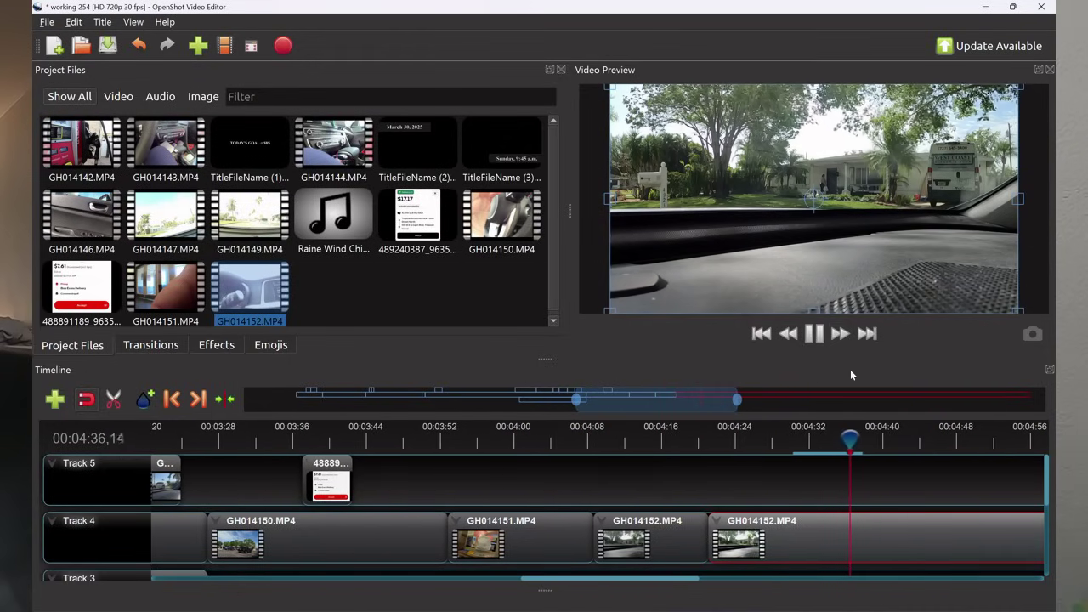
Stop playback at 00:04:37,08 and import the video whose name begins with AQPr36F-vwhru9v from Downloads into the project.
{"action": "left_click", "coordinate": [813, 333]}
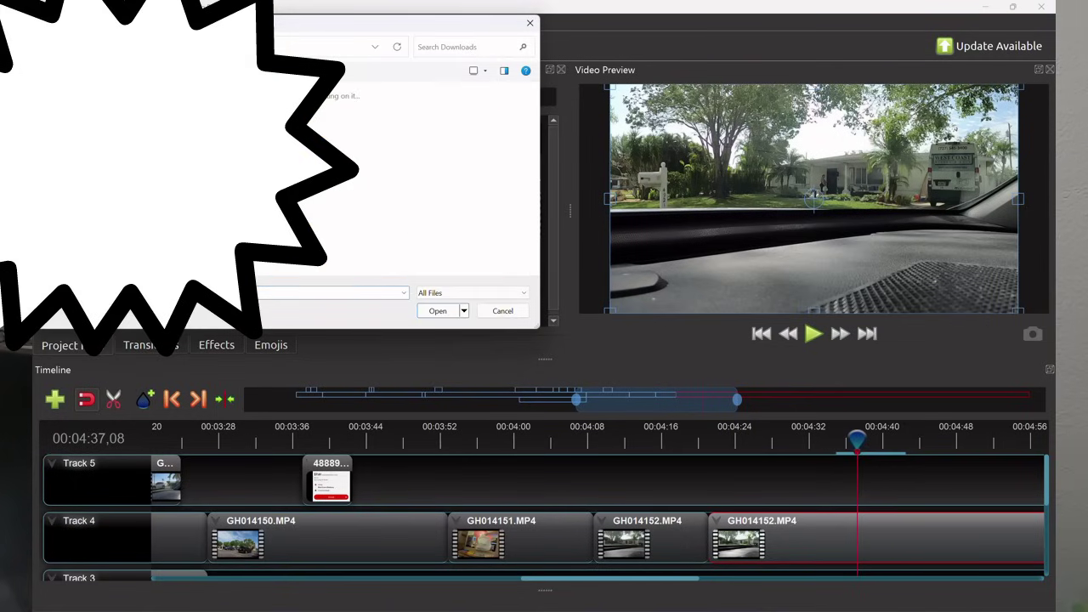
{"action": "left_click", "coordinate": [535, 272]}
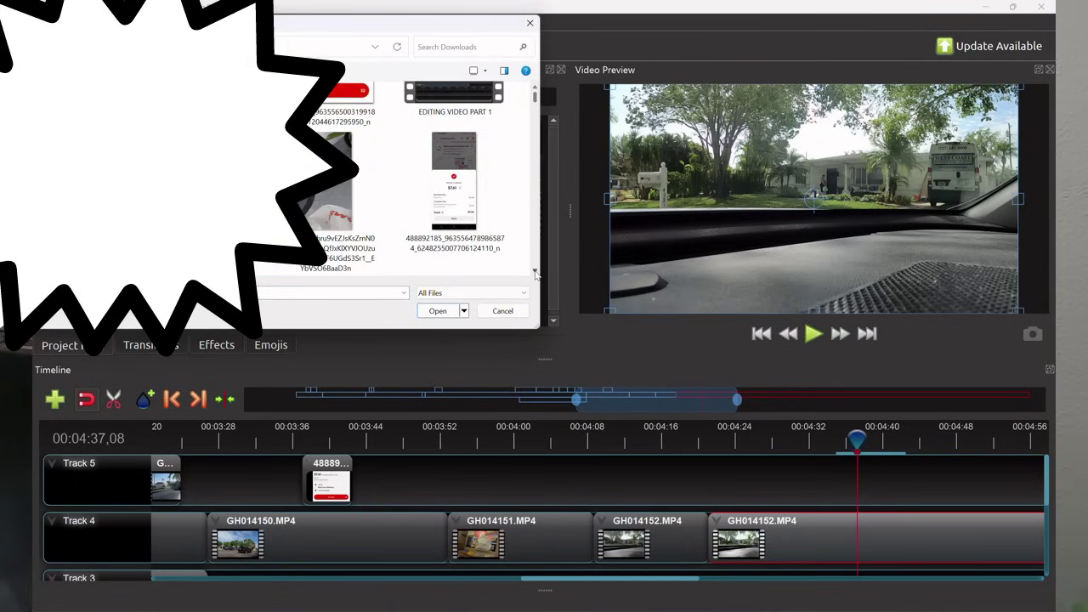
{"action": "double_click", "coordinate": [325, 218]}
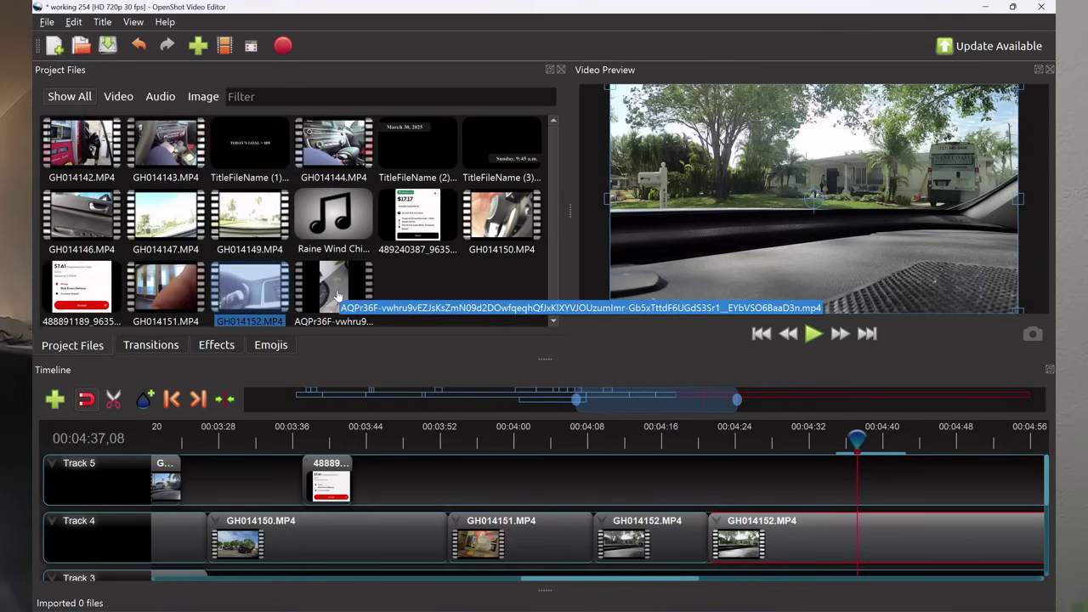
Place the AQPr36F video on Track 5 above the start of the last GH014152.MP4 piece and split that piece at 00:04:44,06.
{"action": "left_click_drag", "start_coordinate": [337, 295], "coordinate": [710, 476]}
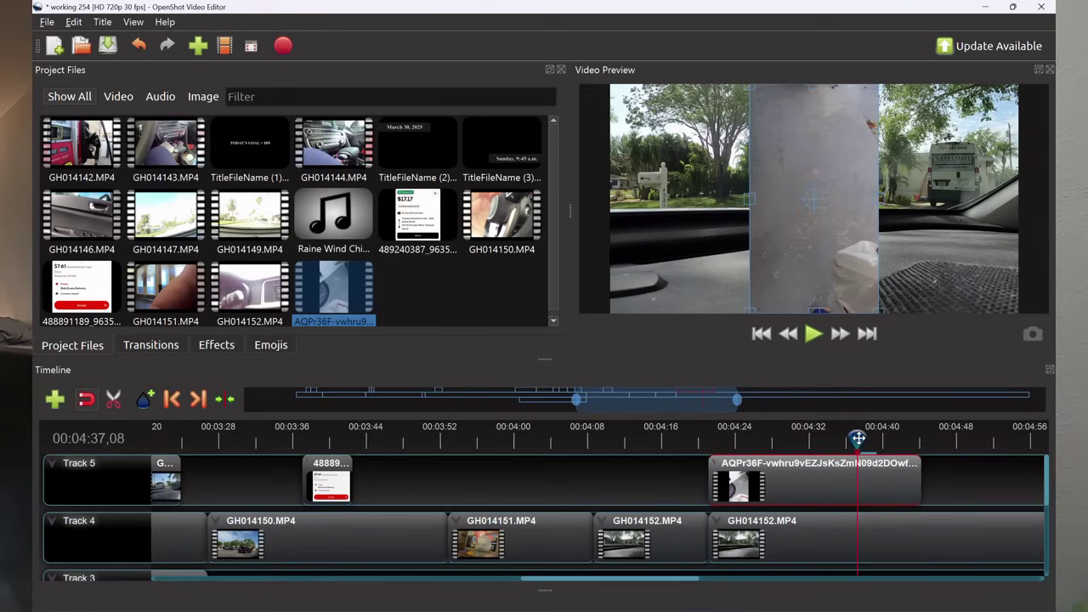
{"action": "left_click_drag", "start_coordinate": [859, 437], "coordinate": [921, 434]}
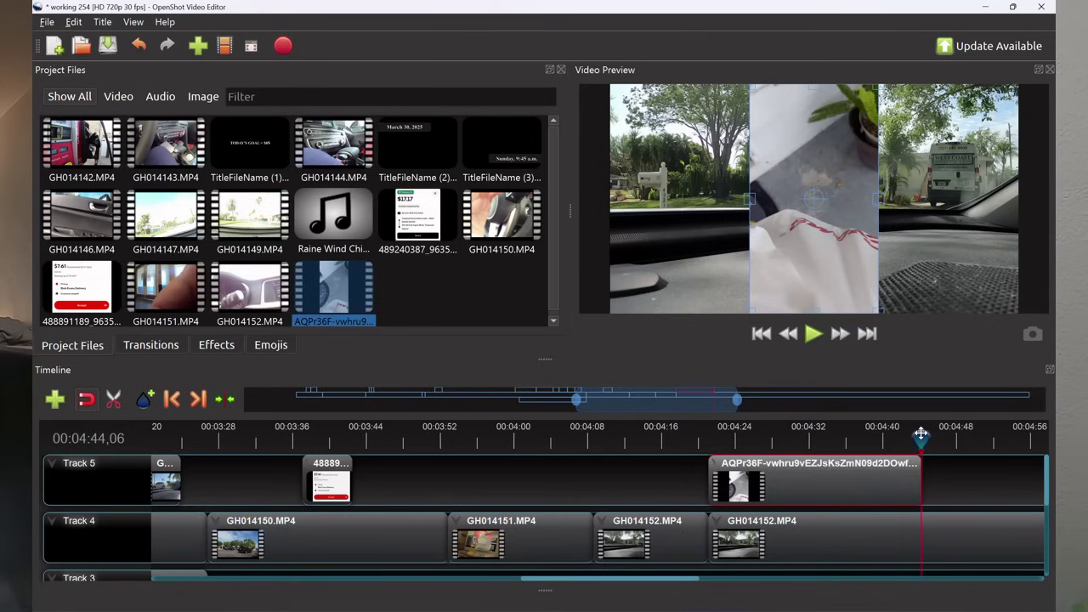
{"action": "left_click", "coordinate": [117, 401]}
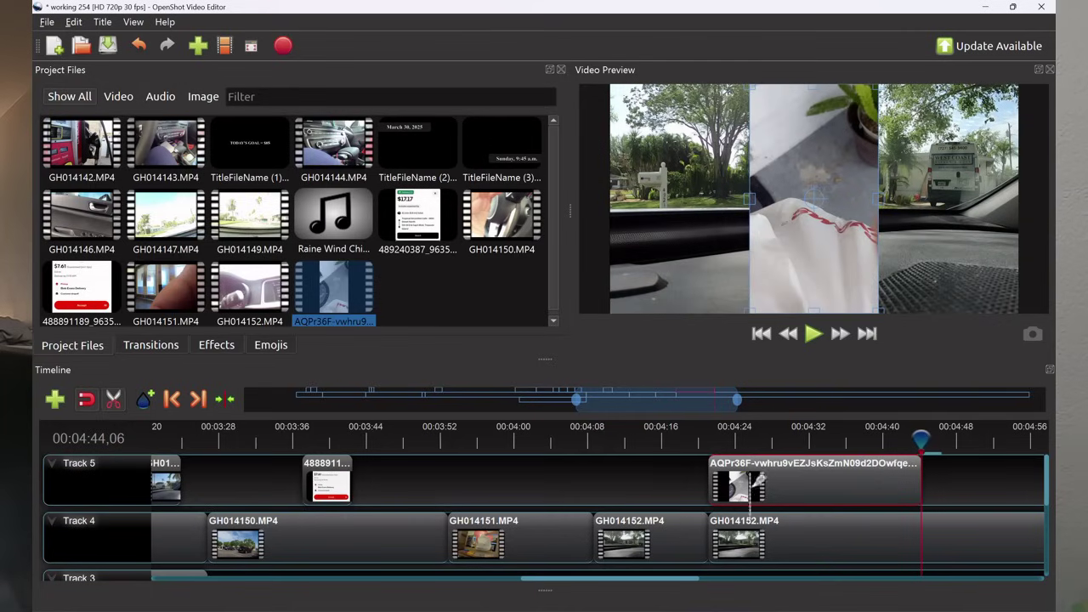
{"action": "left_click", "coordinate": [925, 520]}
{"action": "left_click", "coordinate": [113, 399]}
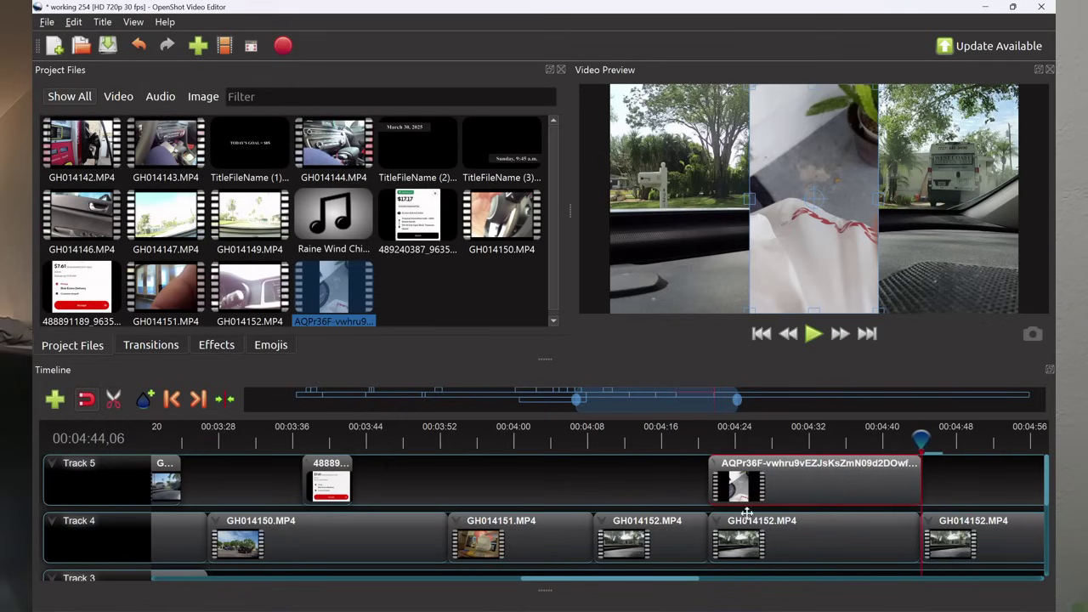
Remove the GH014152.MP4 piece on Track 4 that lies directly beneath the AQPr36F clip.
{"action": "left_click", "coordinate": [832, 536]}
{"action": "right_click", "coordinate": [832, 537]}
{"action": "left_click", "coordinate": [842, 525]}
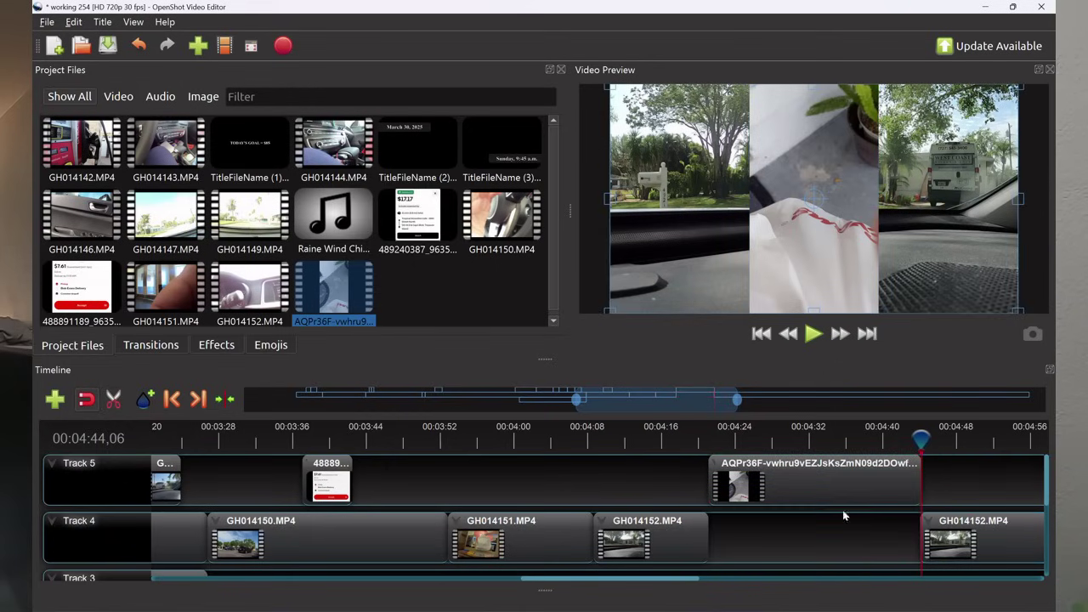
Play the AQPr36F clip on Track 5 from 00:04:20,26 and split it at 00:04:35,09.
{"action": "left_click", "coordinate": [914, 442]}
{"action": "left_click_drag", "start_coordinate": [915, 442], "coordinate": [706, 434]}
{"action": "left_click", "coordinate": [113, 398]}
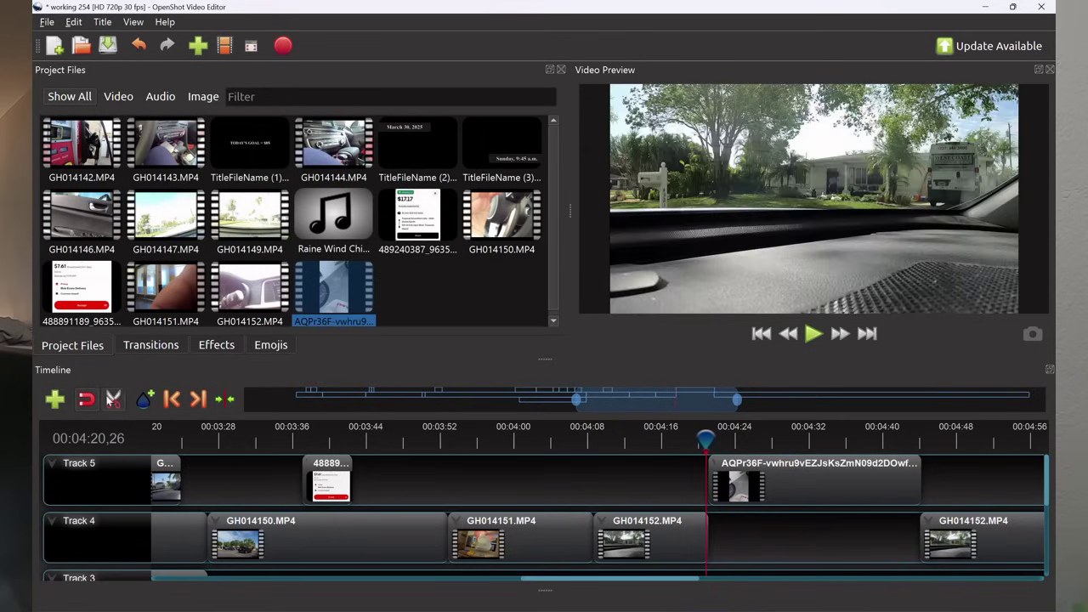
{"action": "left_click", "coordinate": [812, 337]}
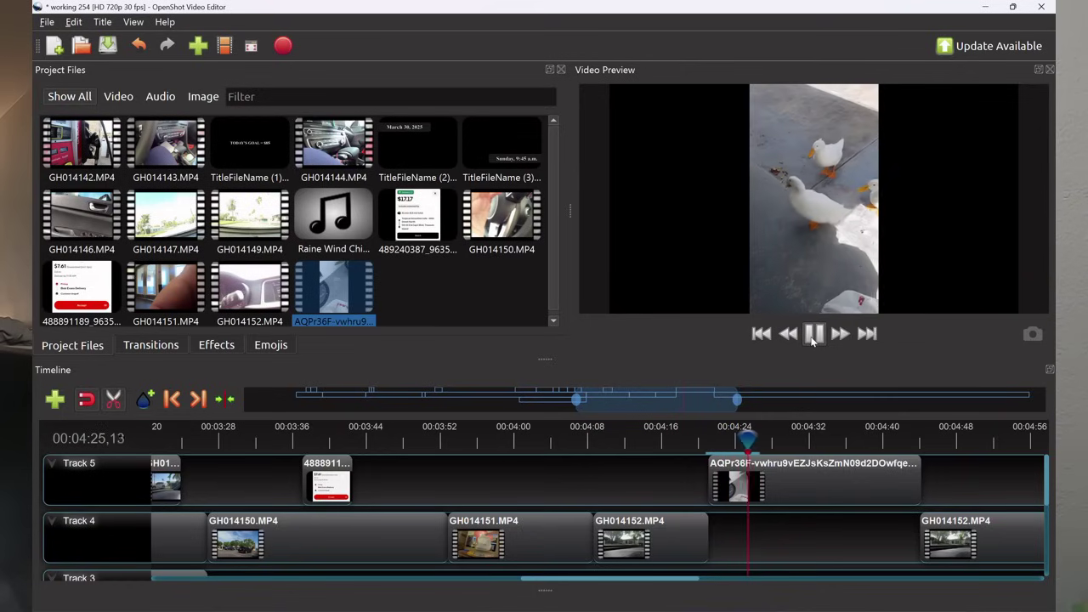
{"action": "left_click", "coordinate": [812, 336]}
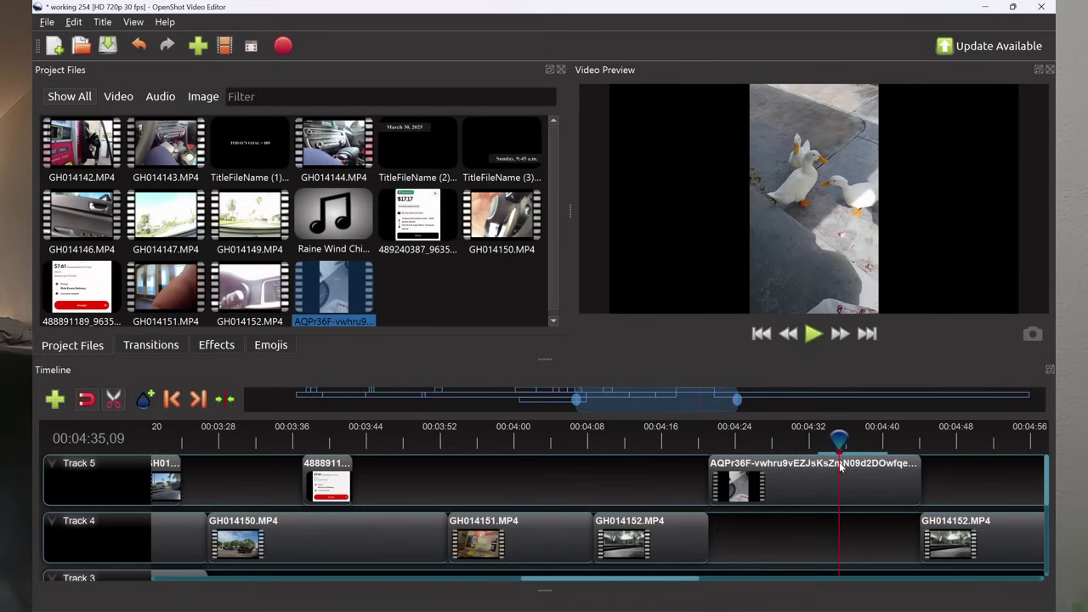
{"action": "key", "text": "ctrl+k"}
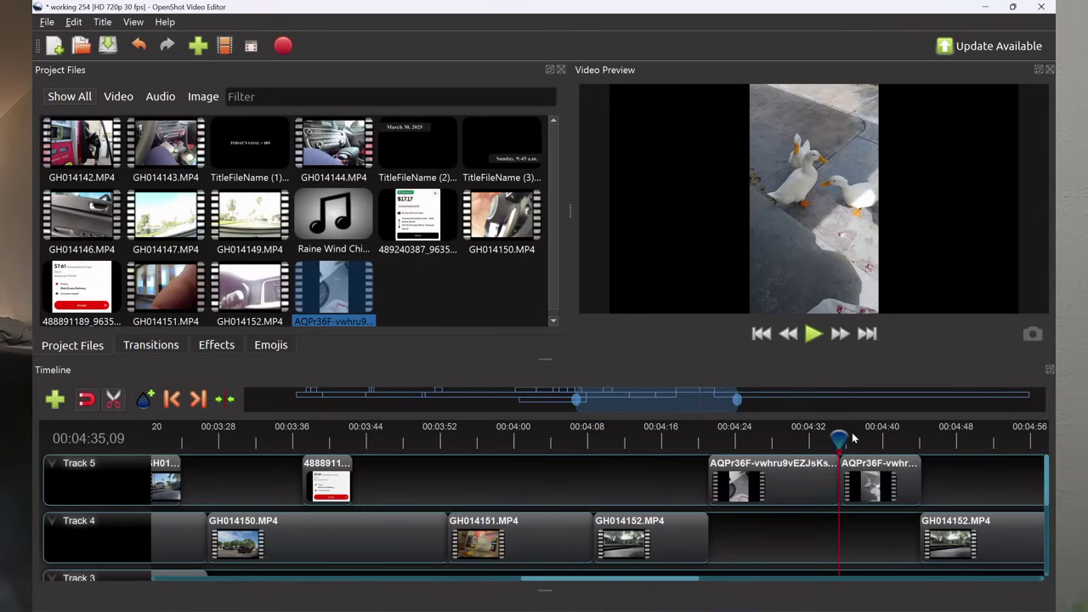
Check the footage after the 00:04:35,09 cut and remove that second piece of the AQPr36F clip from Track 5.
{"action": "left_click", "coordinate": [812, 335]}
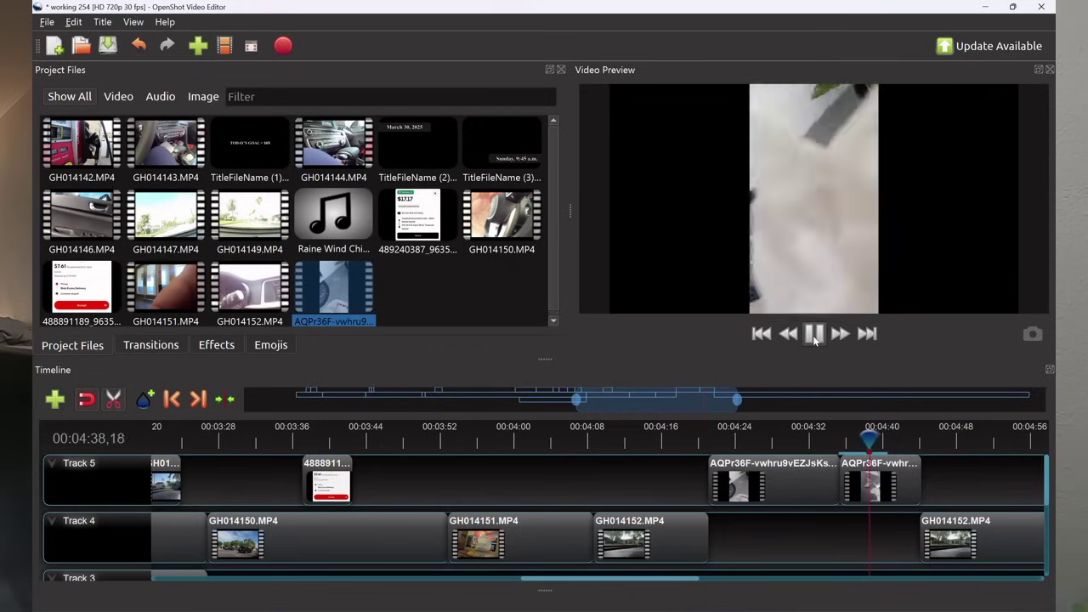
{"action": "left_click", "coordinate": [814, 337]}
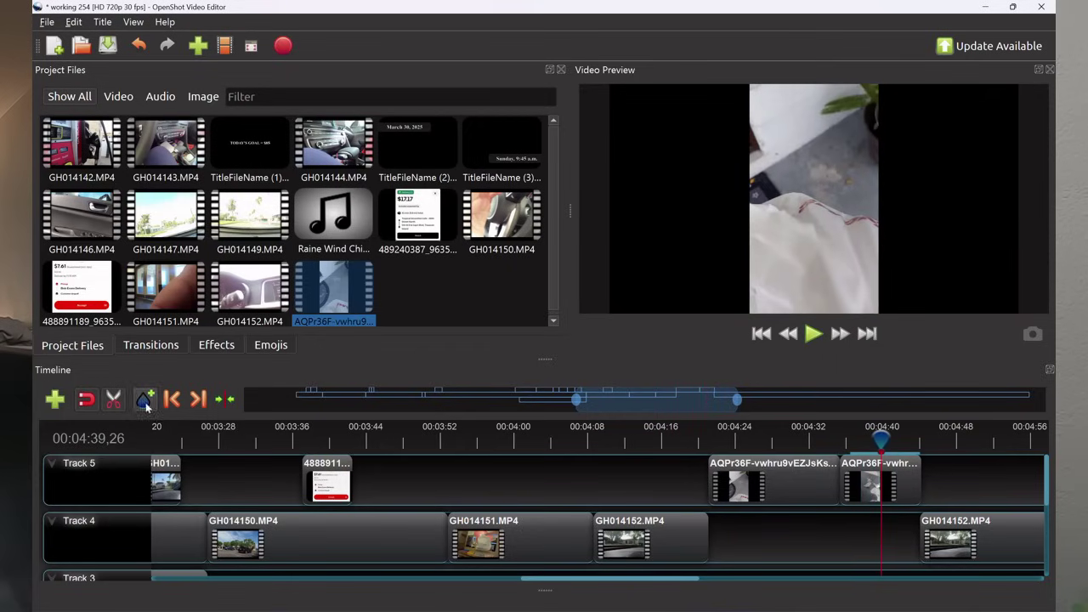
{"action": "right_click", "coordinate": [880, 477]}
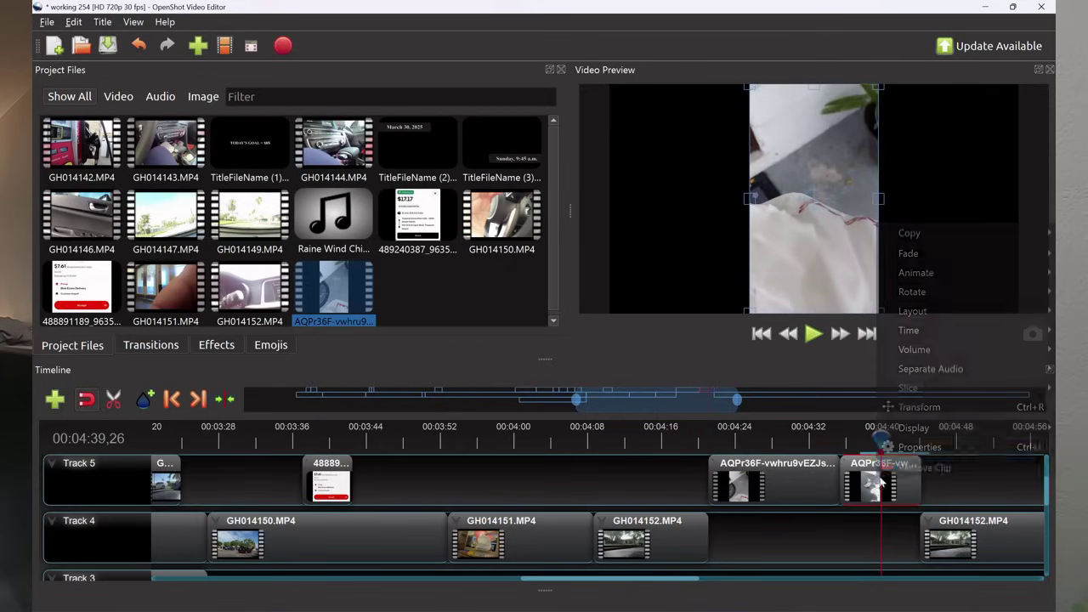
{"action": "left_click", "coordinate": [918, 492]}
{"action": "left_click", "coordinate": [861, 440]}
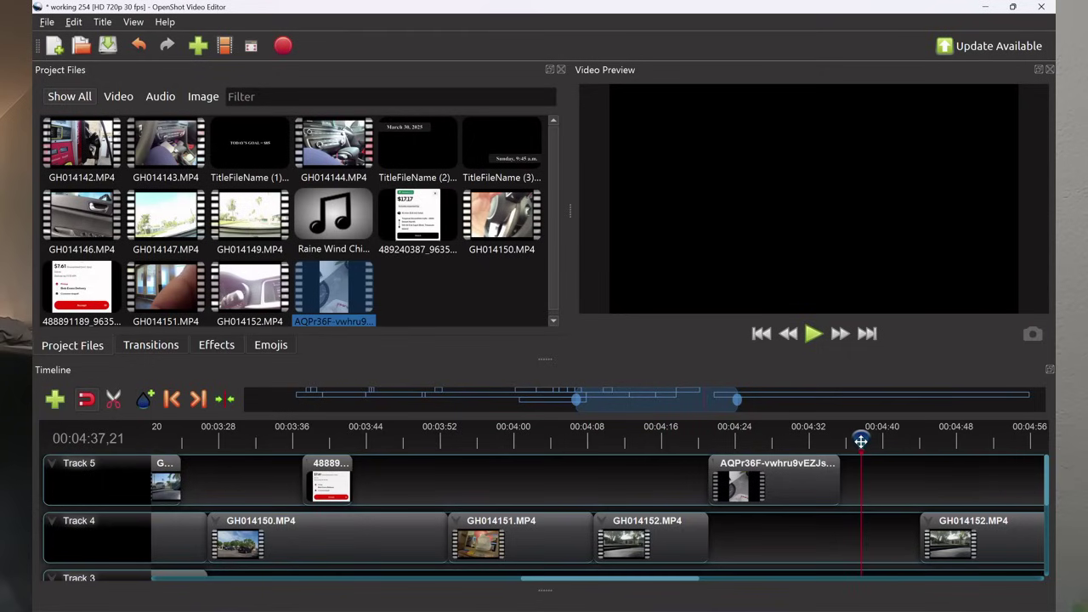
Review the lead-in to the AQPr36F clip from 00:04:19,19 and move the clip to Track 4 directly after the sped-up GH014152.MP4 piece.
{"action": "left_click", "coordinate": [767, 477]}
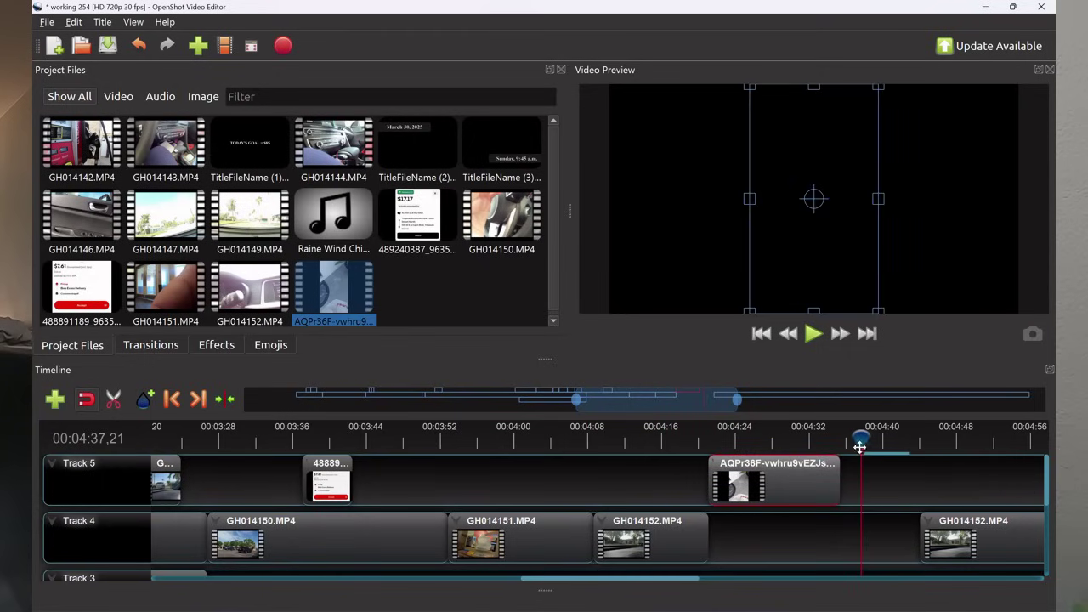
{"action": "left_click_drag", "start_coordinate": [862, 436], "coordinate": [695, 437]}
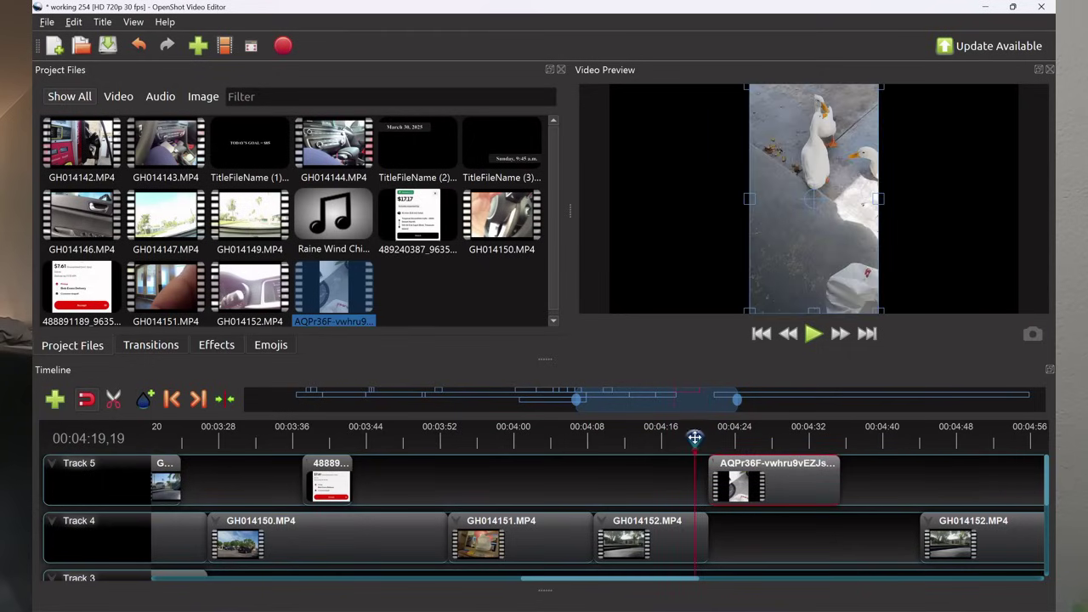
{"action": "left_click", "coordinate": [812, 336]}
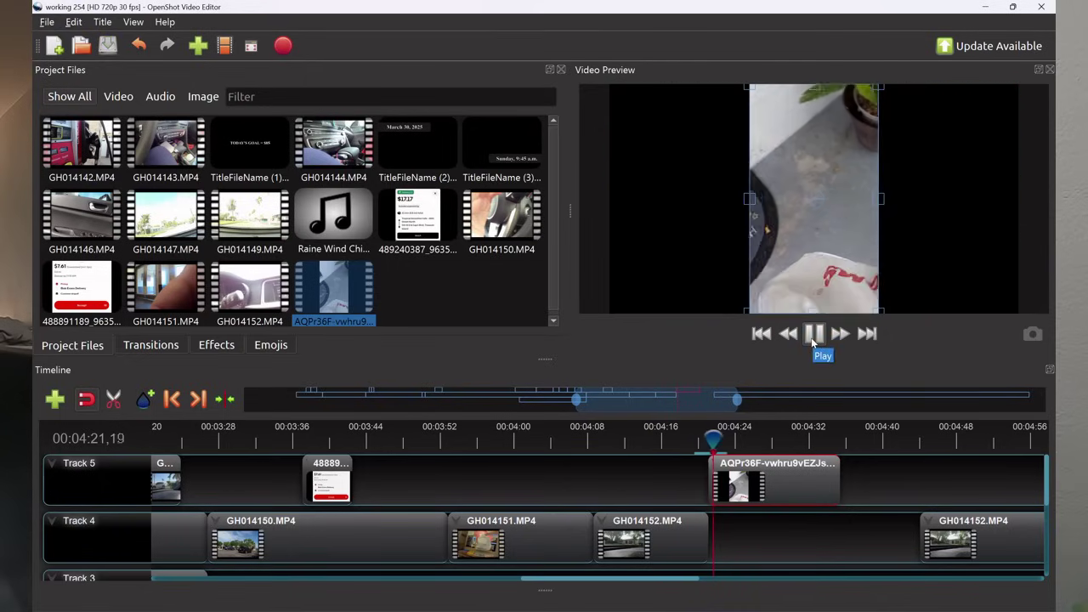
{"action": "left_click", "coordinate": [812, 334]}
{"action": "left_click", "coordinate": [689, 438]}
{"action": "mouse_move", "coordinate": [719, 471]}
{"action": "left_mouse_down"}
{"action": "mouse_move", "coordinate": [721, 506]}
{"action": "mouse_move", "coordinate": [724, 475]}
{"action": "mouse_move", "coordinate": [727, 486]}
{"action": "left_mouse_up"}
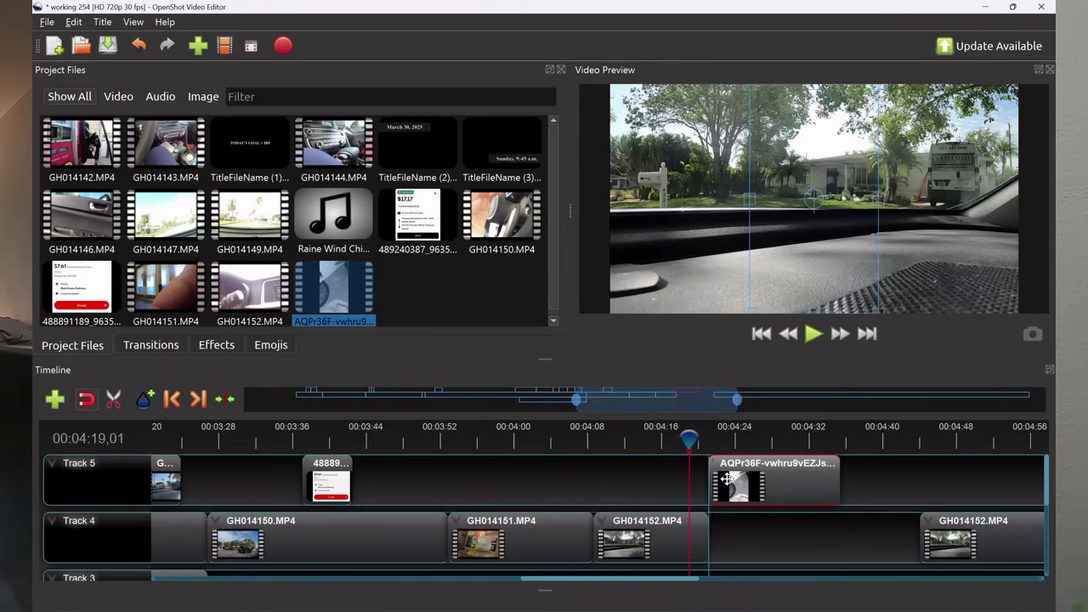
{"action": "left_click_drag", "start_coordinate": [727, 481], "coordinate": [718, 525]}
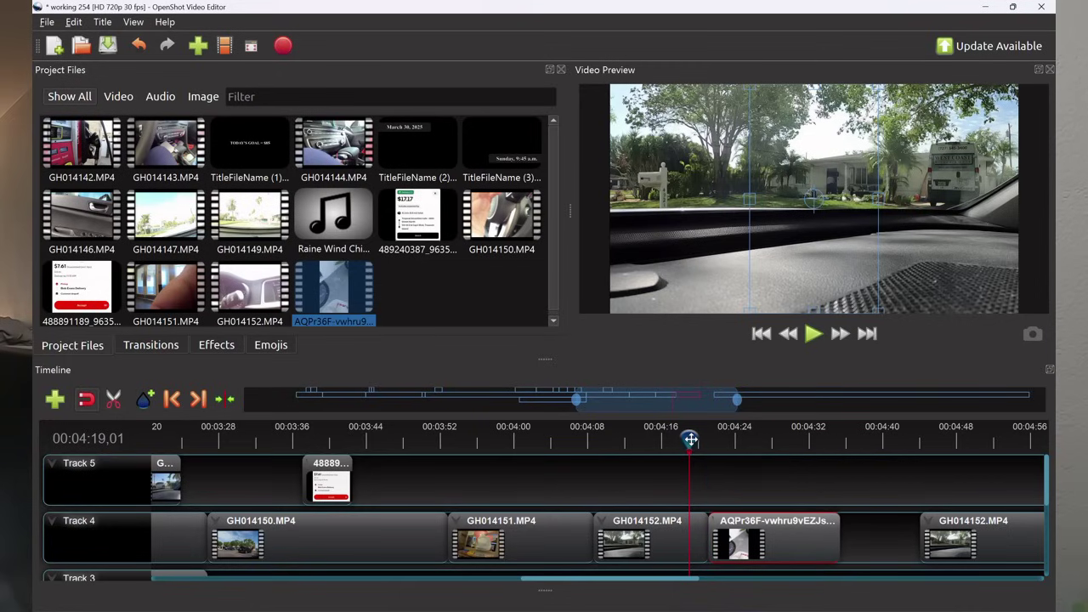
Try to shift the AQPr36F clip on Track 4 to start at 00:04:20,08, overlapping the GH014152.MP4 piece before it with a transition.
{"action": "left_click_drag", "start_coordinate": [690, 440], "coordinate": [700, 440]}
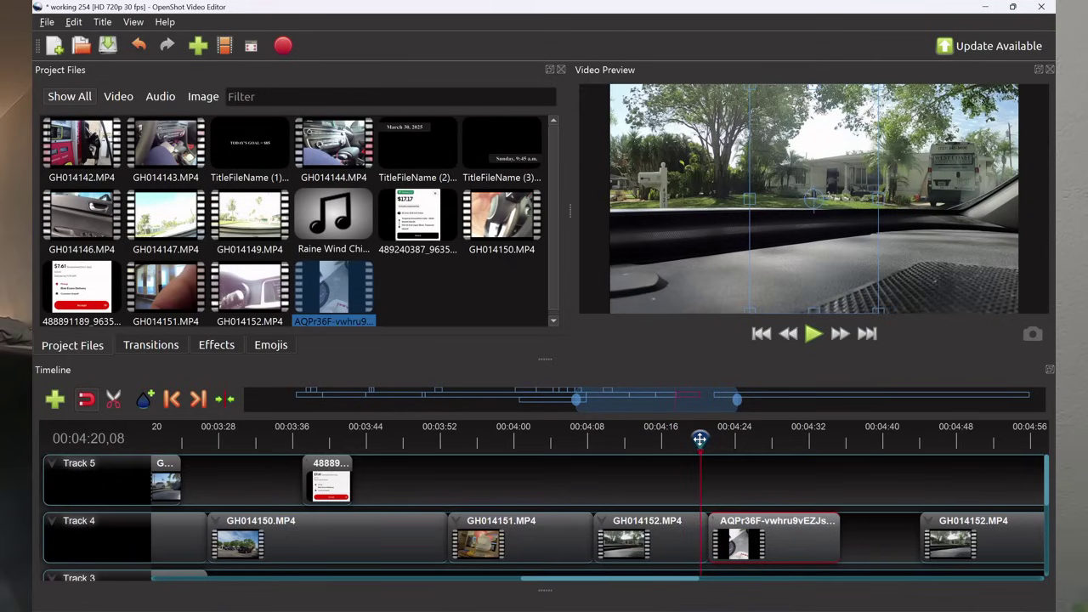
{"action": "left_click", "coordinate": [141, 347]}
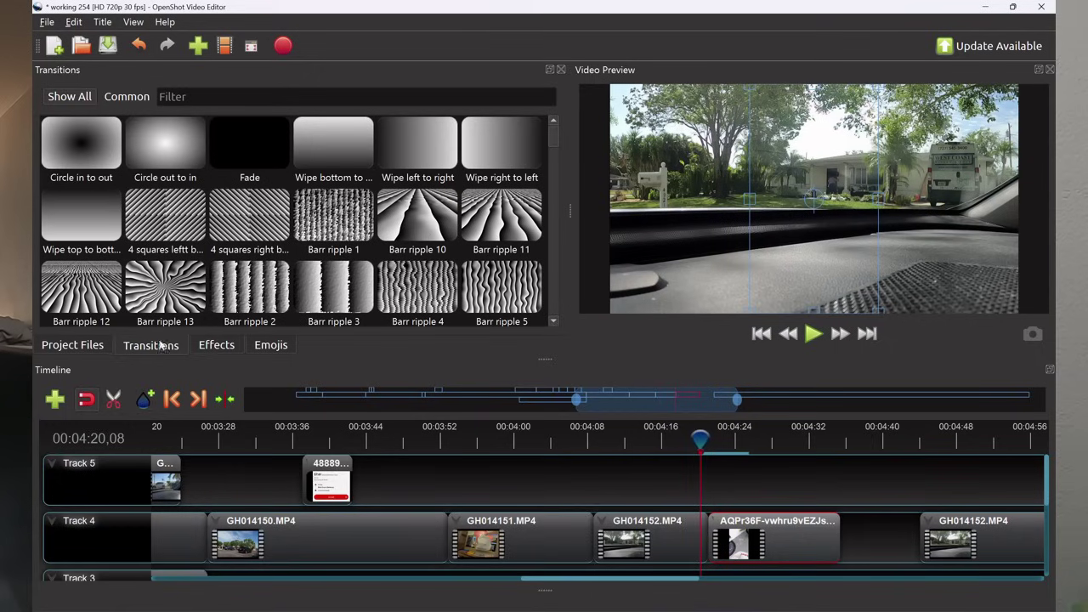
{"action": "left_click", "coordinate": [72, 349]}
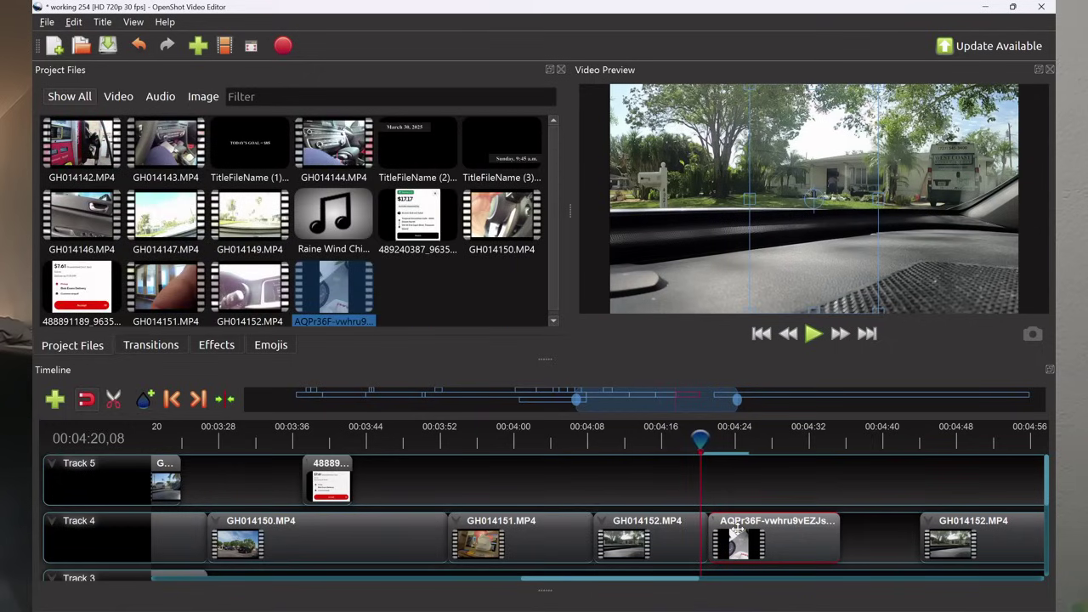
{"action": "left_click_drag", "start_coordinate": [736, 529], "coordinate": [733, 531]}
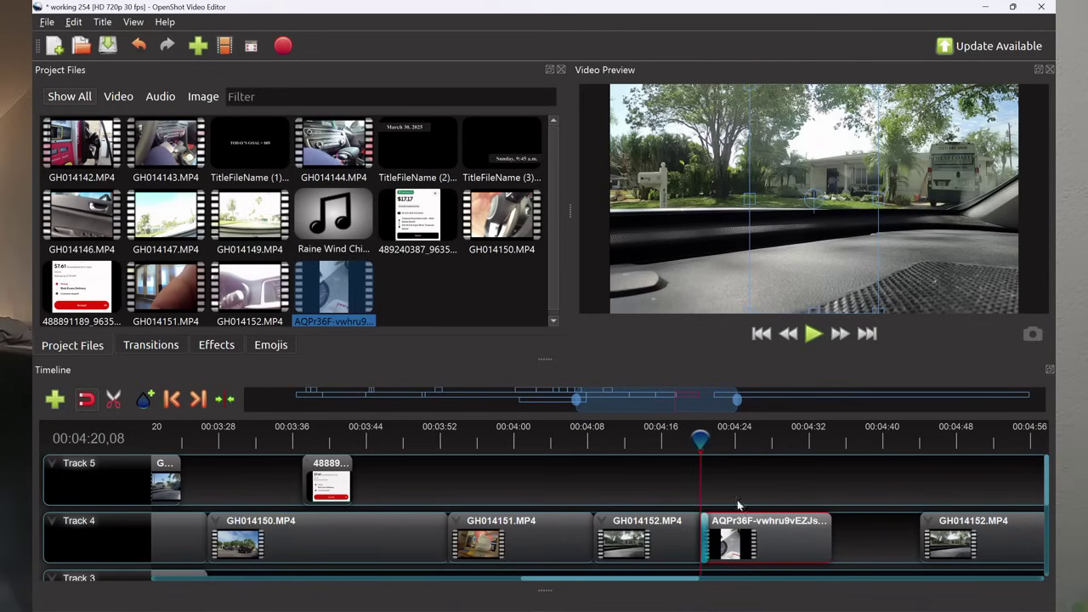
Play the transition between the GH014152.MP4 piece and the AQPr36F clip repeatedly from about 00:04:18 to check how it looks.
{"action": "left_click_drag", "start_coordinate": [698, 438], "coordinate": [685, 438]}
{"action": "left_click", "coordinate": [813, 334]}
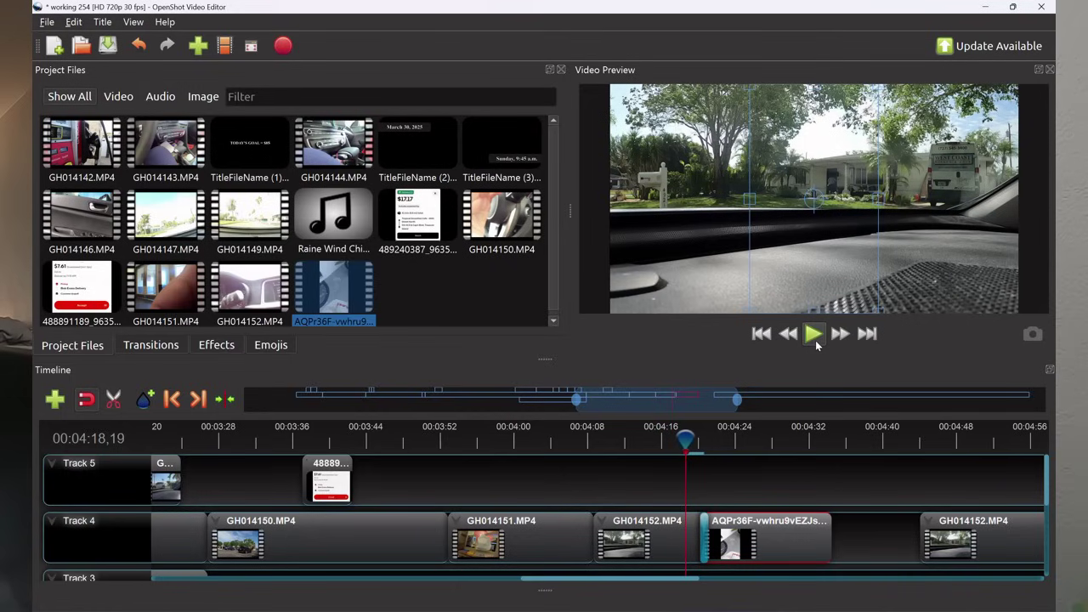
{"action": "left_click", "coordinate": [813, 334]}
{"action": "left_click", "coordinate": [734, 443]}
{"action": "left_click_drag", "start_coordinate": [734, 443], "coordinate": [687, 446]}
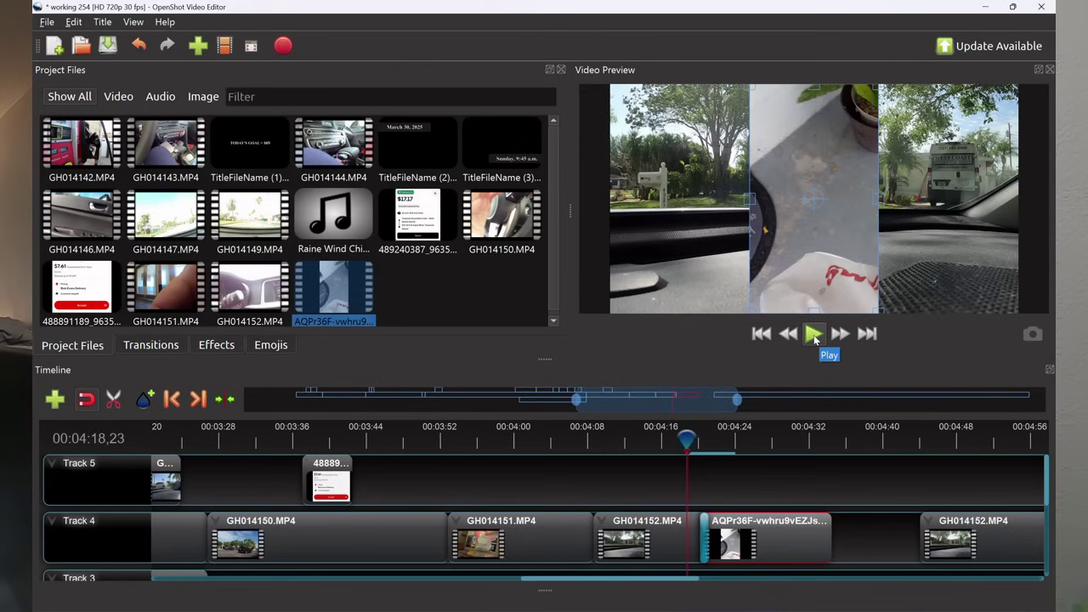
{"action": "left_click", "coordinate": [813, 334]}
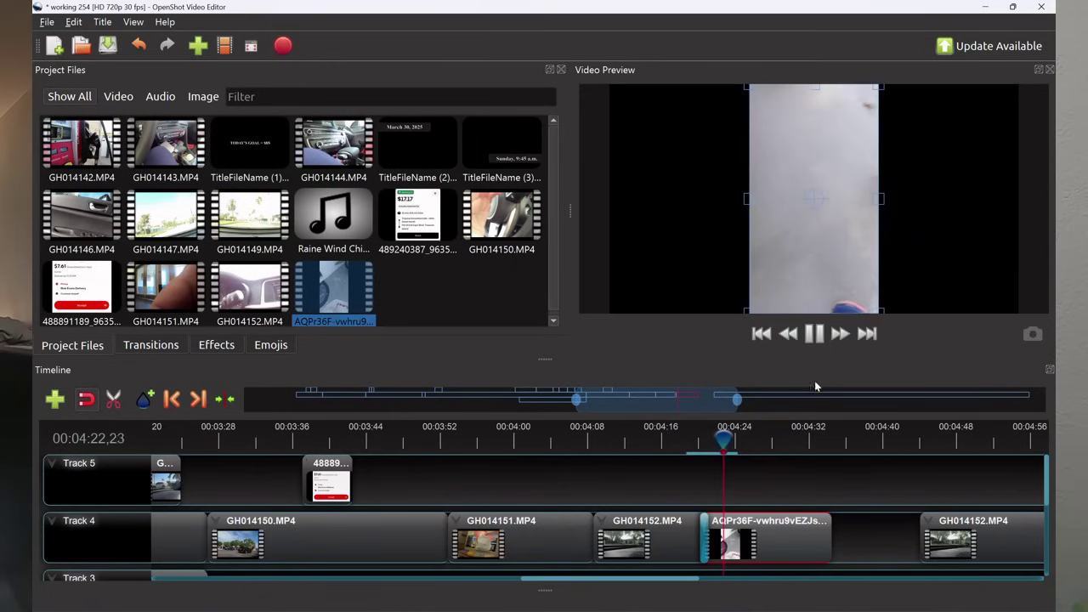
{"action": "key", "text": "space"}
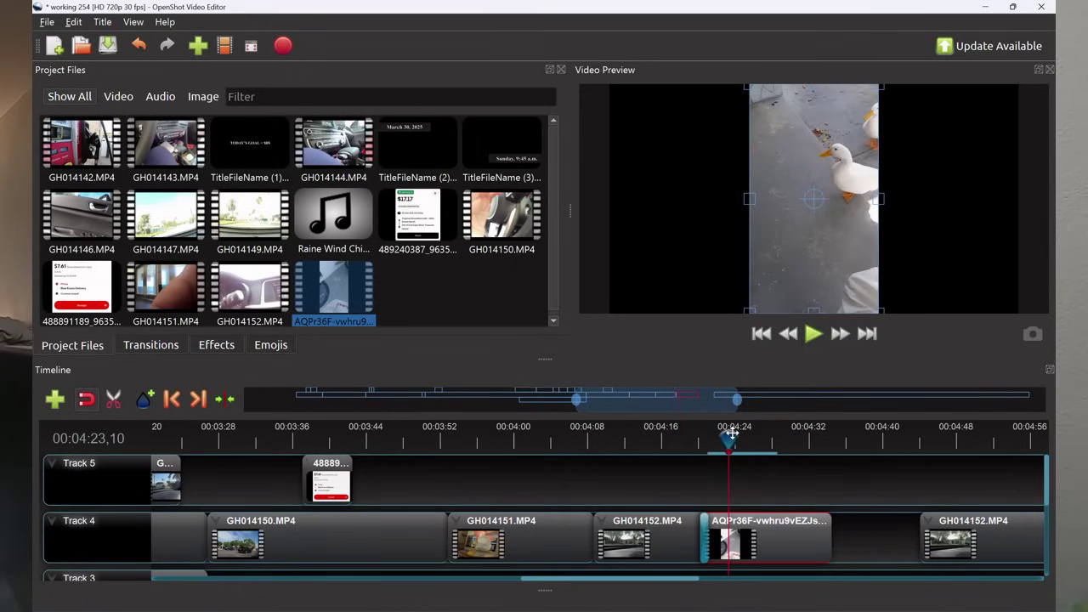
Remove the transition before the AQPr36F clip and place the clip back directly after the GH014152.MP4 piece on Track 4.
{"action": "left_click_drag", "start_coordinate": [729, 434], "coordinate": [693, 448]}
{"action": "left_click_drag", "start_coordinate": [743, 521], "coordinate": [786, 529]}
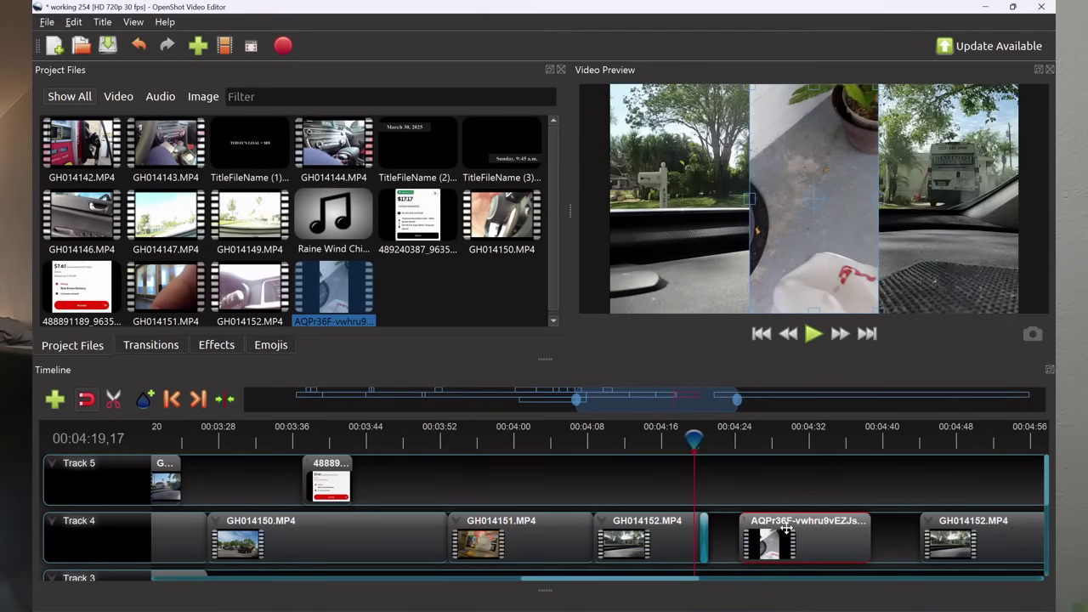
{"action": "left_click", "coordinate": [705, 539]}
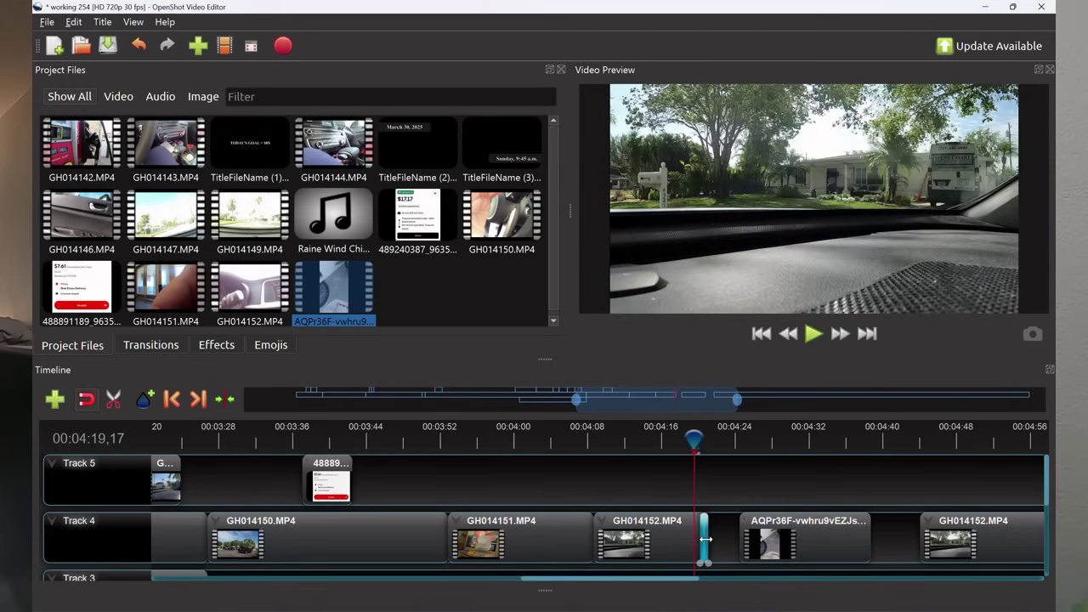
{"action": "right_click", "coordinate": [706, 539]}
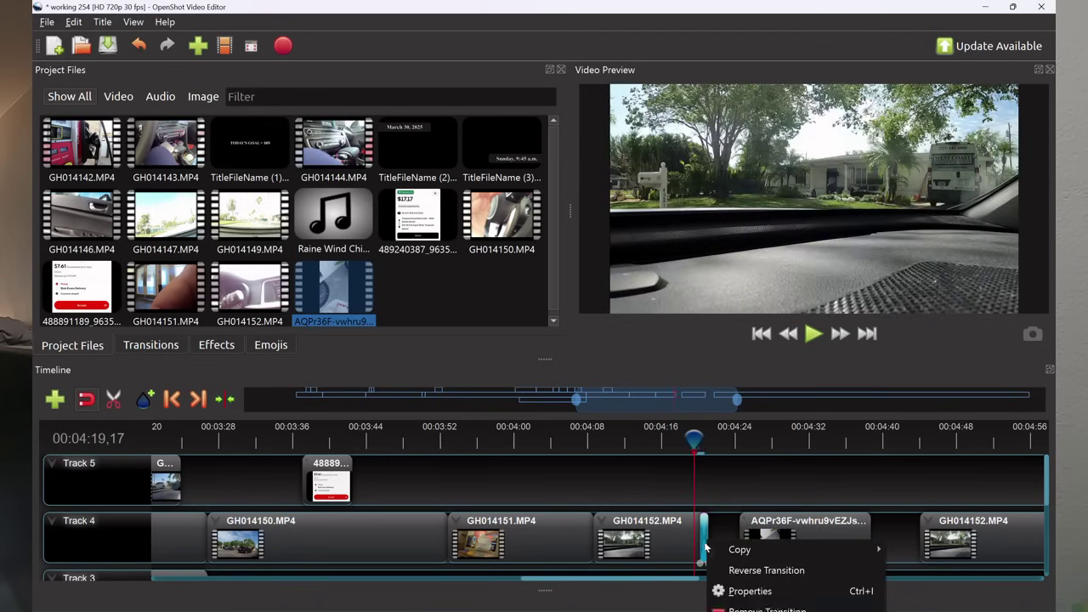
{"action": "left_click", "coordinate": [742, 608]}
{"action": "left_click_drag", "start_coordinate": [788, 535], "coordinate": [765, 543]}
Move the last GH014152.MP4 piece on Track 4 earlier so that it starts at 00:04:37,26.
{"action": "left_click_drag", "start_coordinate": [699, 436], "coordinate": [863, 438]}
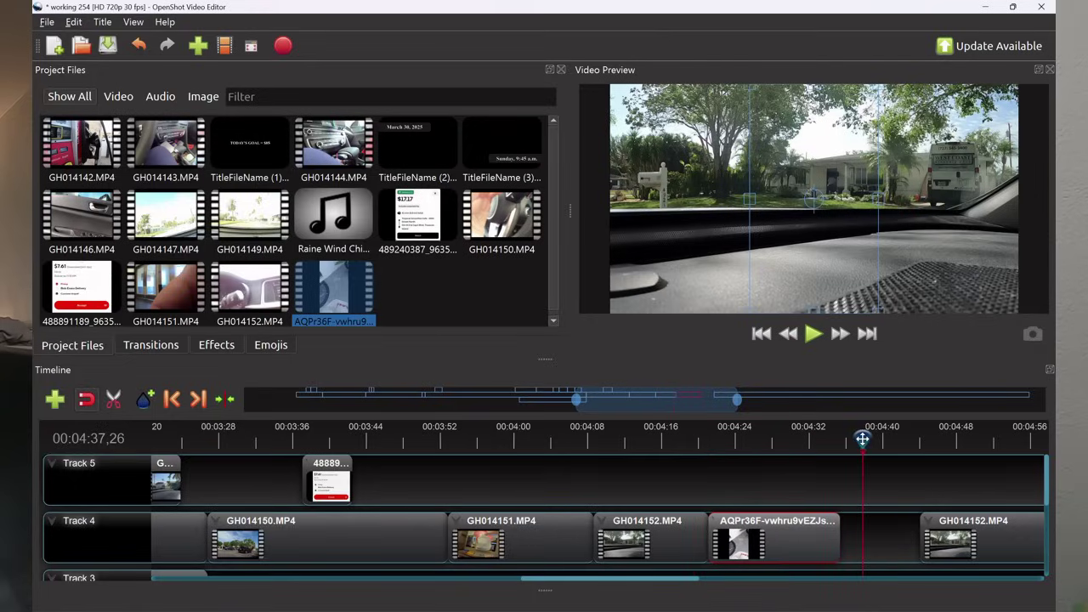
{"action": "left_click_drag", "start_coordinate": [958, 533], "coordinate": [898, 535]}
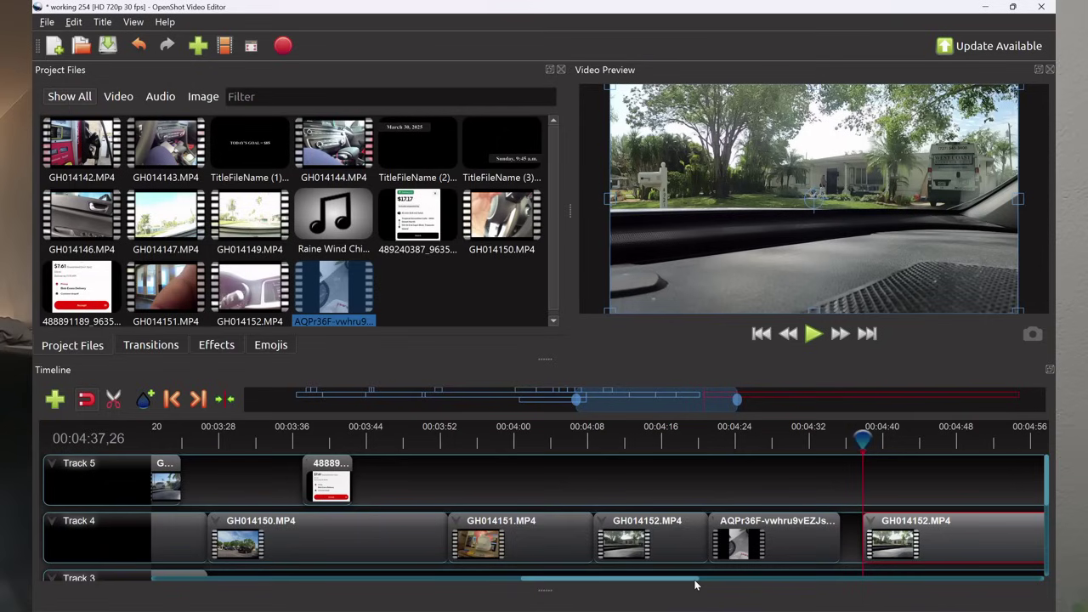
Play the last GH014152.MP4 piece on Track 4 and split it at 00:06:17,02 with the Razor tool.
{"action": "left_click_drag", "start_coordinate": [690, 583], "coordinate": [711, 580]}
{"action": "left_click", "coordinate": [814, 334]}
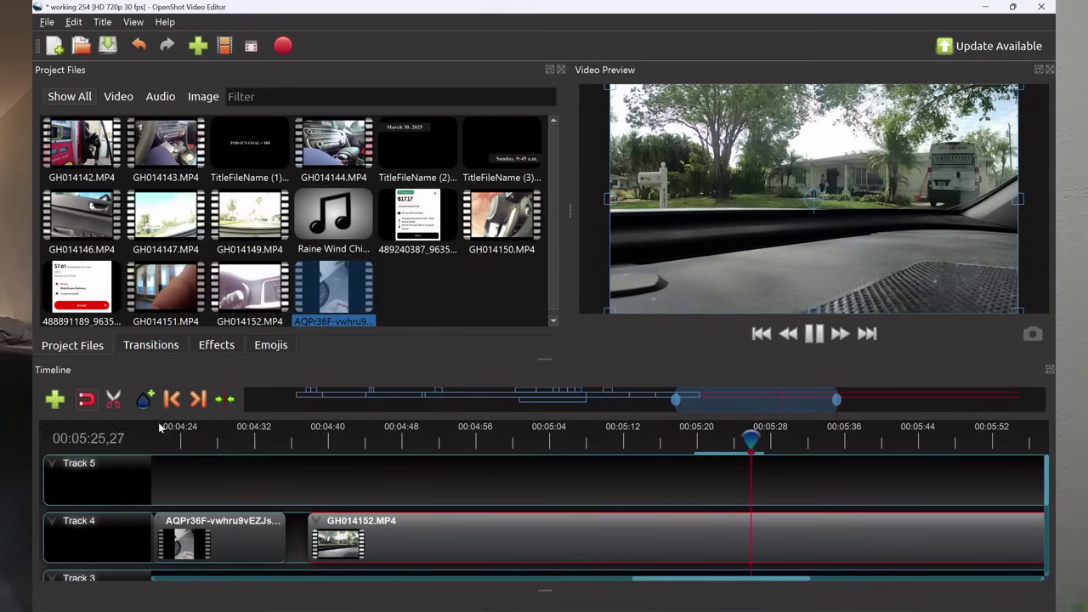
{"action": "left_click", "coordinate": [113, 398]}
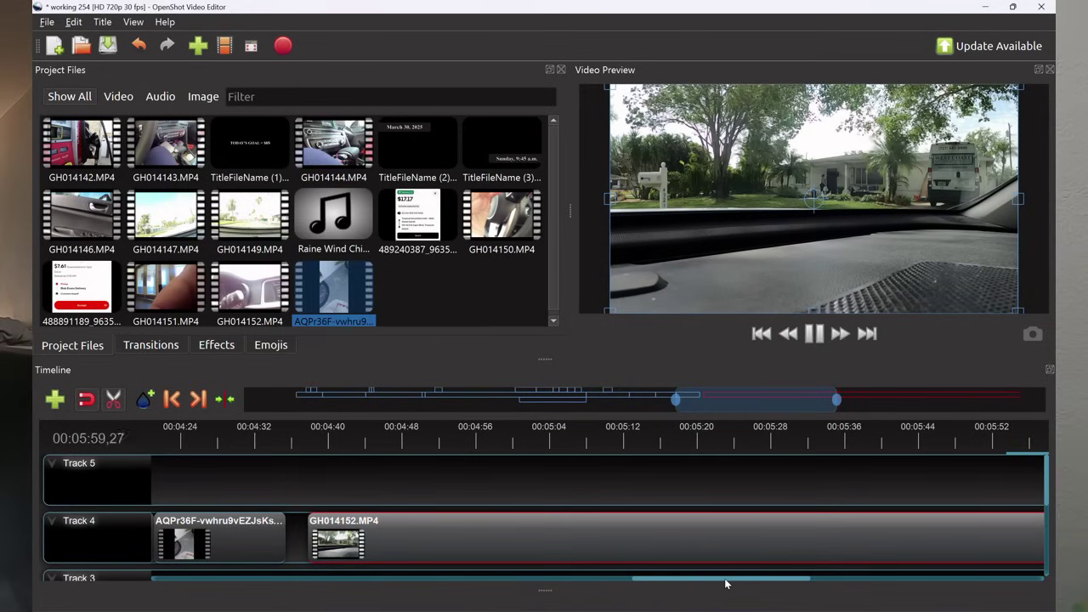
{"action": "left_click_drag", "start_coordinate": [724, 578], "coordinate": [743, 585]}
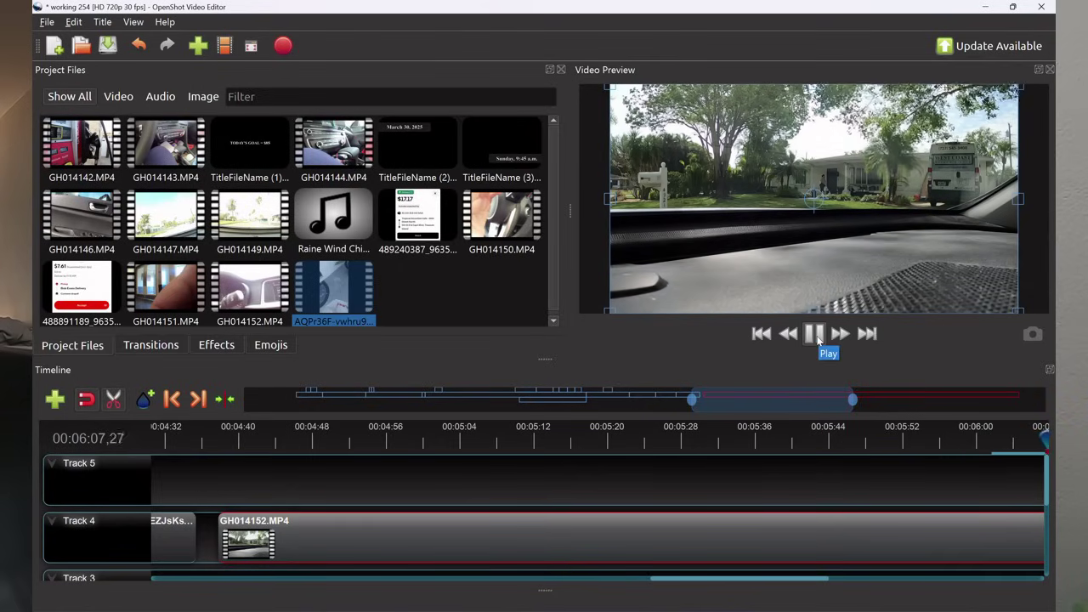
{"action": "left_click_drag", "start_coordinate": [734, 581], "coordinate": [774, 583]}
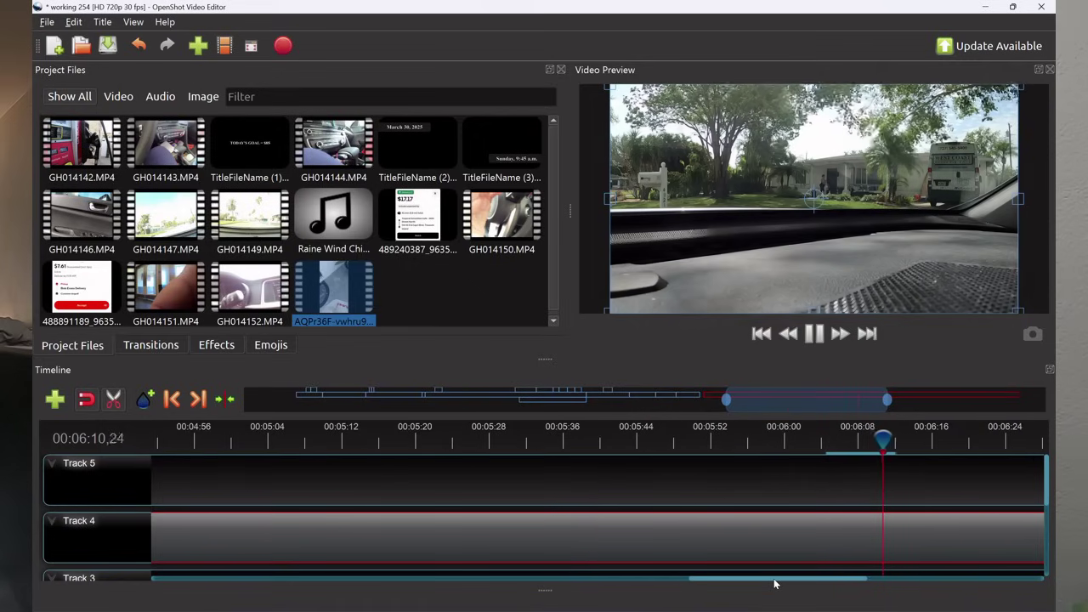
{"action": "left_click", "coordinate": [814, 334]}
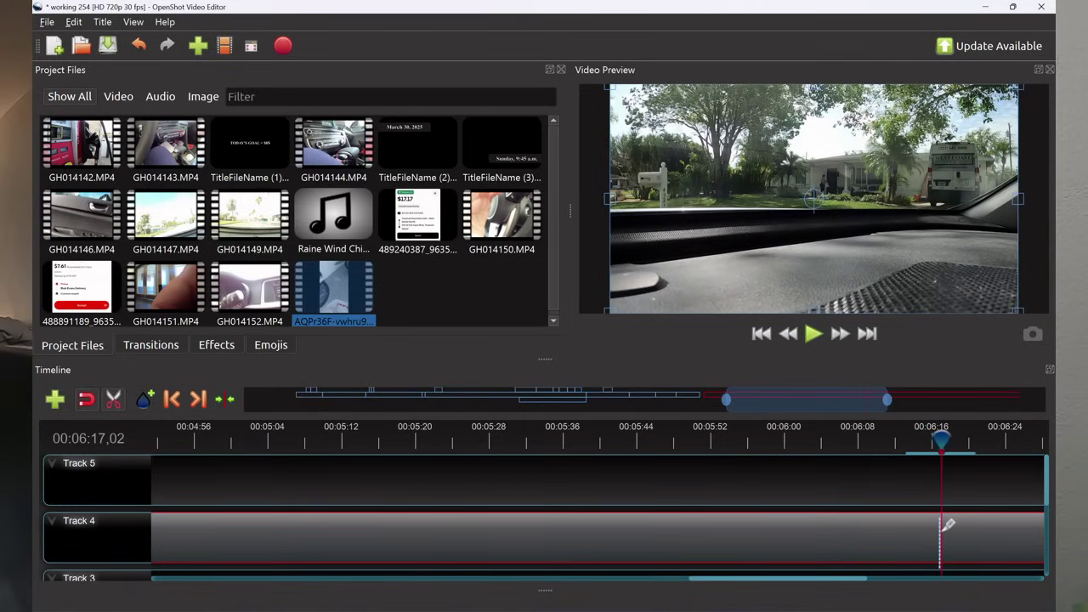
{"action": "key", "text": "ctrl+k"}
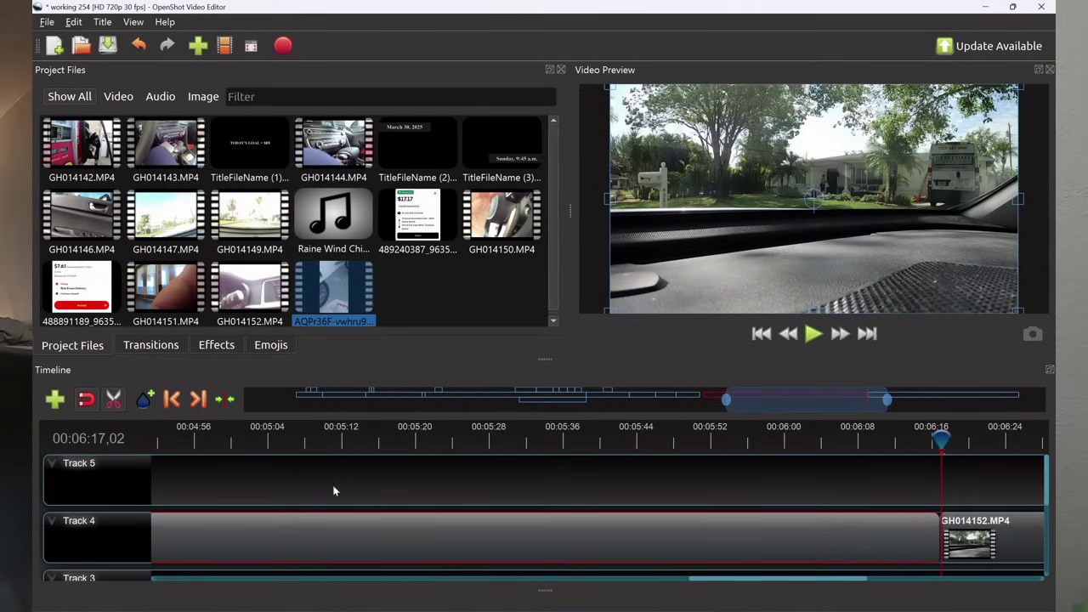
Remove the GH014152.MP4 piece before the 00:06:17,02 cut and move the remaining piece earlier to start at 00:04:39,15 on Track 4.
{"action": "right_click", "coordinate": [241, 532]}
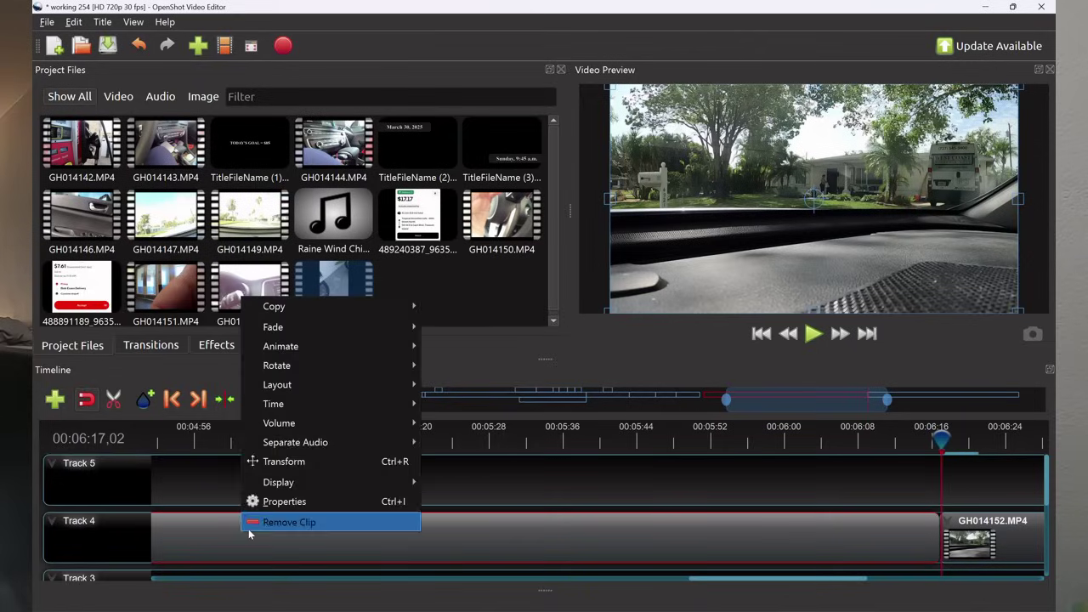
{"action": "left_click", "coordinate": [285, 520]}
{"action": "left_click_drag", "start_coordinate": [937, 443], "coordinate": [177, 434]}
{"action": "left_click_drag", "start_coordinate": [963, 535], "coordinate": [209, 541]}
{"action": "left_click_drag", "start_coordinate": [786, 439], "coordinate": [620, 439]}
{"action": "left_click_drag", "start_coordinate": [850, 529], "coordinate": [710, 545]}
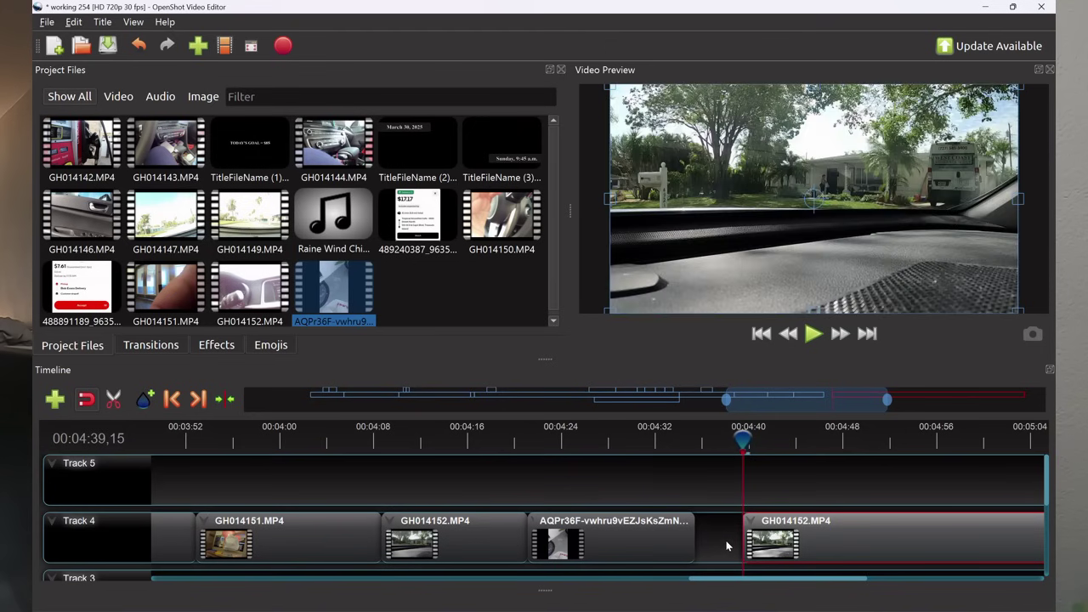
Play the last GH014152.MP4 piece on Track 4 onward and split it at 00:05:03,07.
{"action": "left_click", "coordinate": [813, 333]}
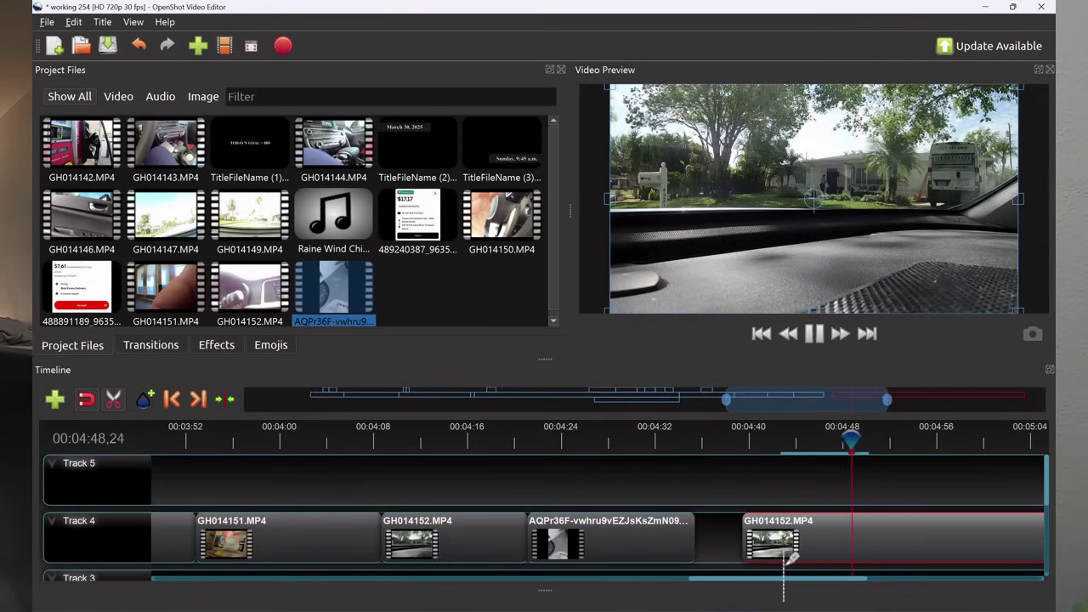
{"action": "left_click_drag", "start_coordinate": [763, 580], "coordinate": [815, 583]}
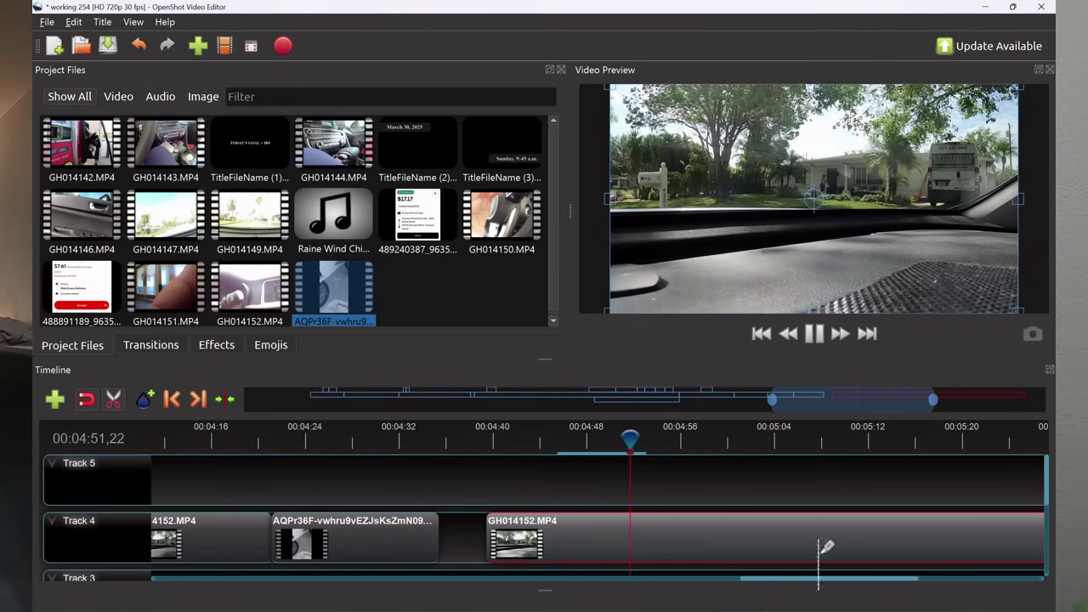
{"action": "left_click", "coordinate": [813, 335]}
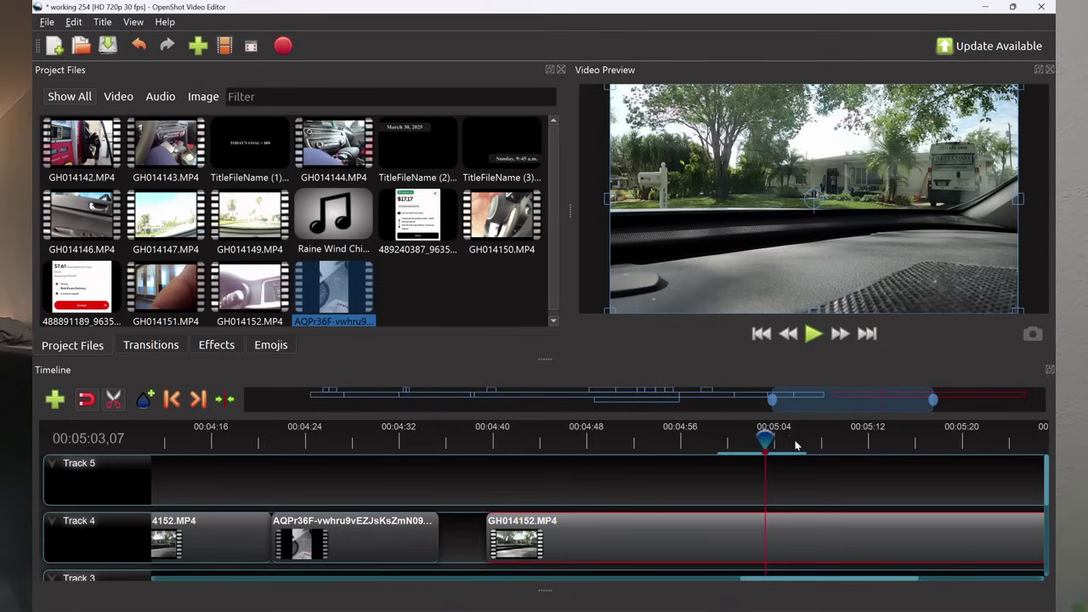
{"action": "left_click", "coordinate": [771, 524]}
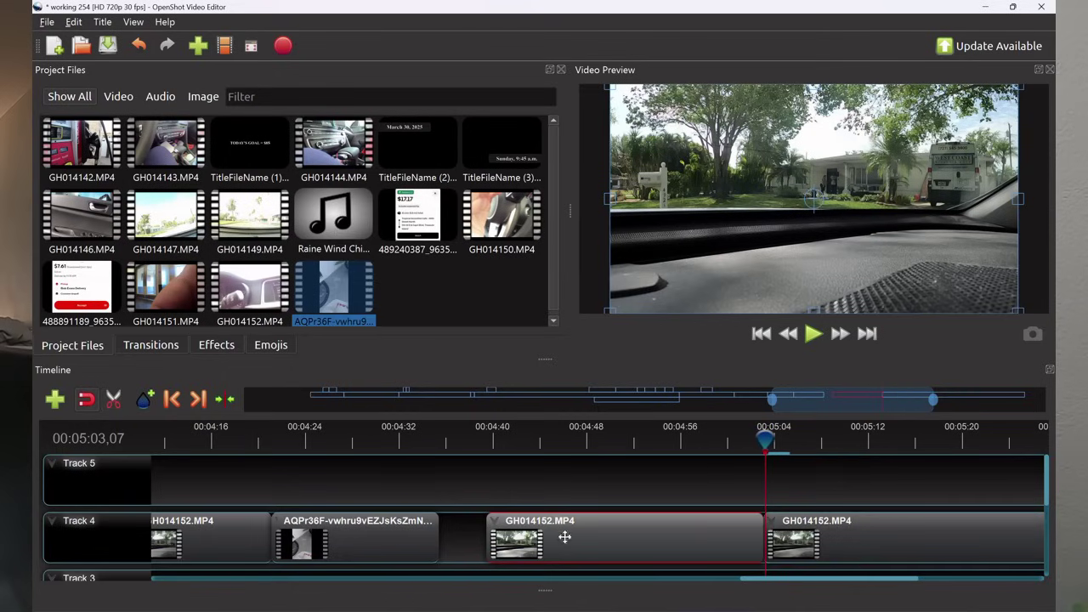
Remove the GH014152.MP4 piece before the 00:05:03,07 cut and move the remaining footage close to the end of the AQPr36F clip.
{"action": "right_click", "coordinate": [584, 544]}
{"action": "left_click", "coordinate": [637, 536]}
{"action": "left_click_drag", "start_coordinate": [769, 440], "coordinate": [452, 446]}
{"action": "left_click_drag", "start_coordinate": [802, 527], "coordinate": [550, 545]}
Split the last GH014152.MP4 piece at 00:05:01,09 and move its first part directly against the end of the AQPr36F clip.
{"action": "left_click", "coordinate": [813, 333]}
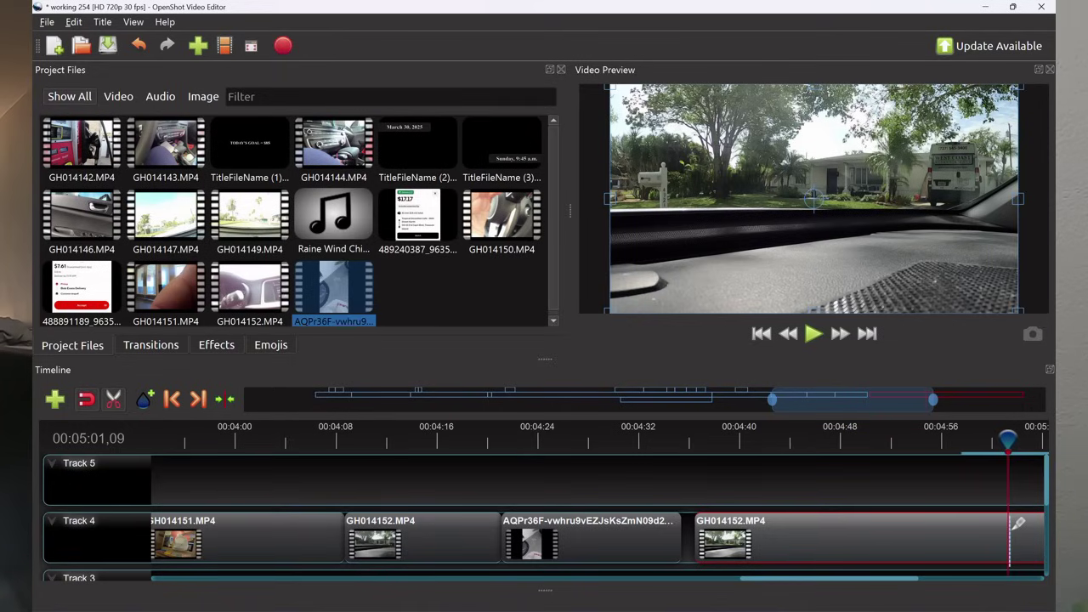
{"action": "left_click_drag", "start_coordinate": [808, 529], "coordinate": [793, 532]}
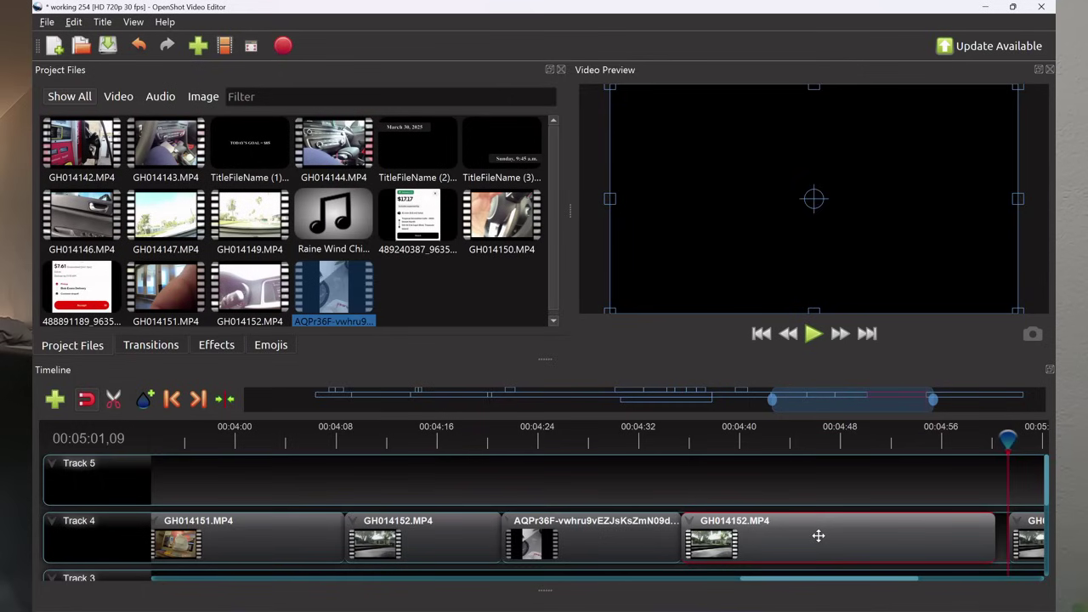
Double the forward playback speed of the GH014152.MP4 piece after the AQPr36F clip and play it through to check it.
{"action": "right_click", "coordinate": [818, 536]}
{"action": "mouse_move", "coordinate": [852, 409]}
{"action": "mouse_move", "coordinate": [799, 449]}
{"action": "mouse_move", "coordinate": [884, 448]}
{"action": "left_click", "coordinate": [935, 449]}
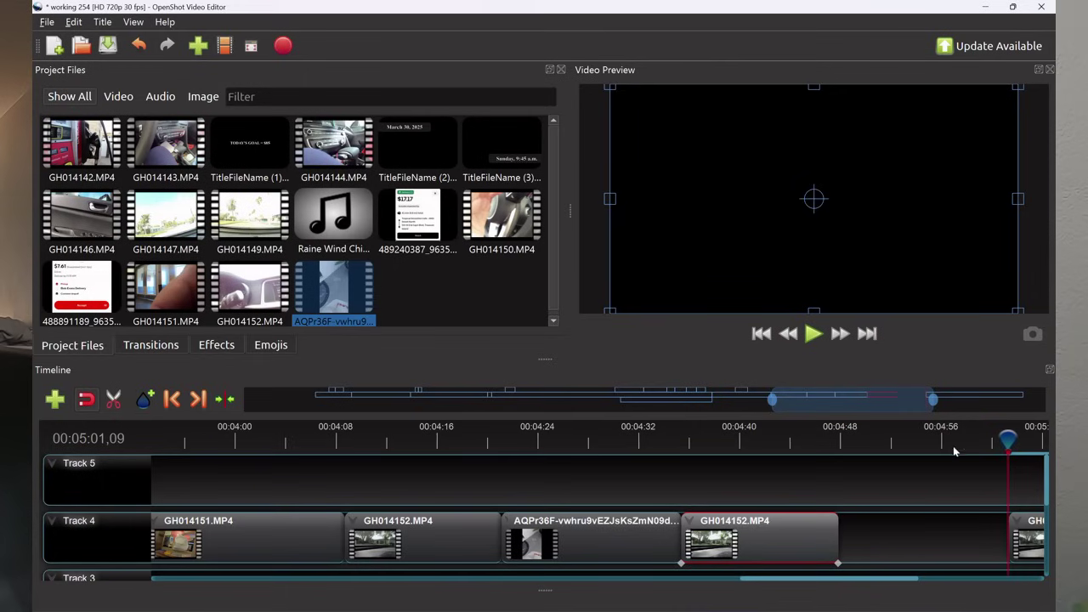
{"action": "left_click_drag", "start_coordinate": [1002, 441], "coordinate": [675, 441]}
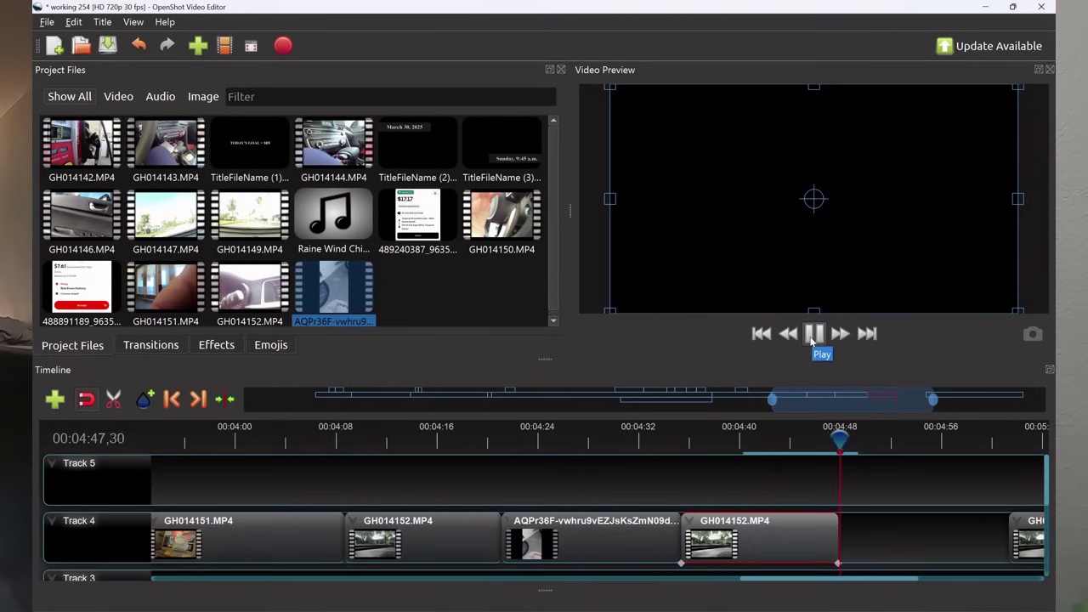
{"action": "left_click", "coordinate": [812, 340]}
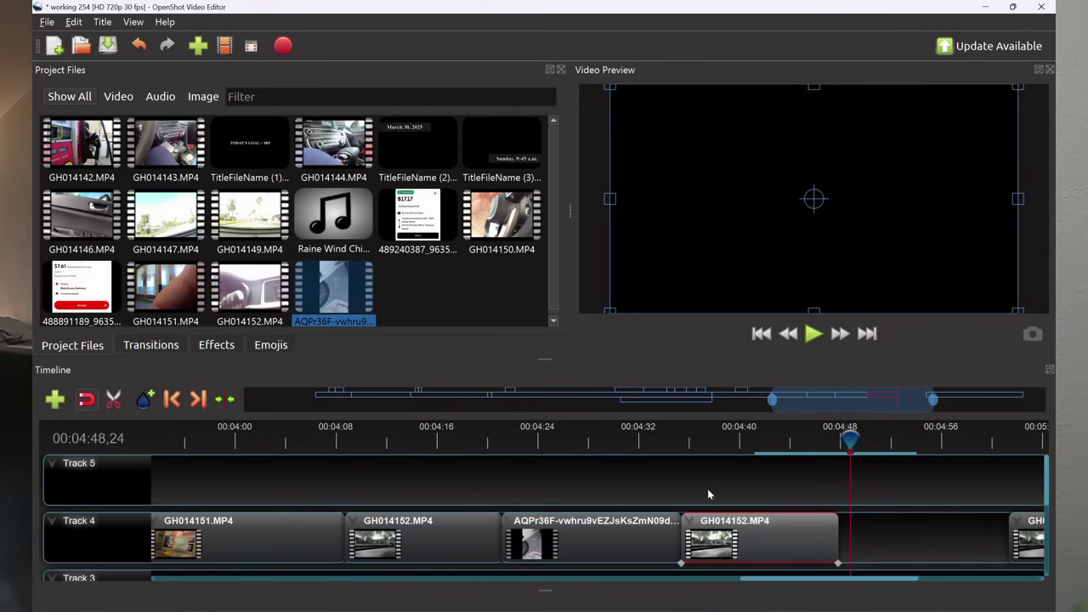
Try the Echo effect on the AQPr36F clip on Track 4, playing it from 00:04:20,26, and remove the effect again.
{"action": "left_click", "coordinate": [217, 345]}
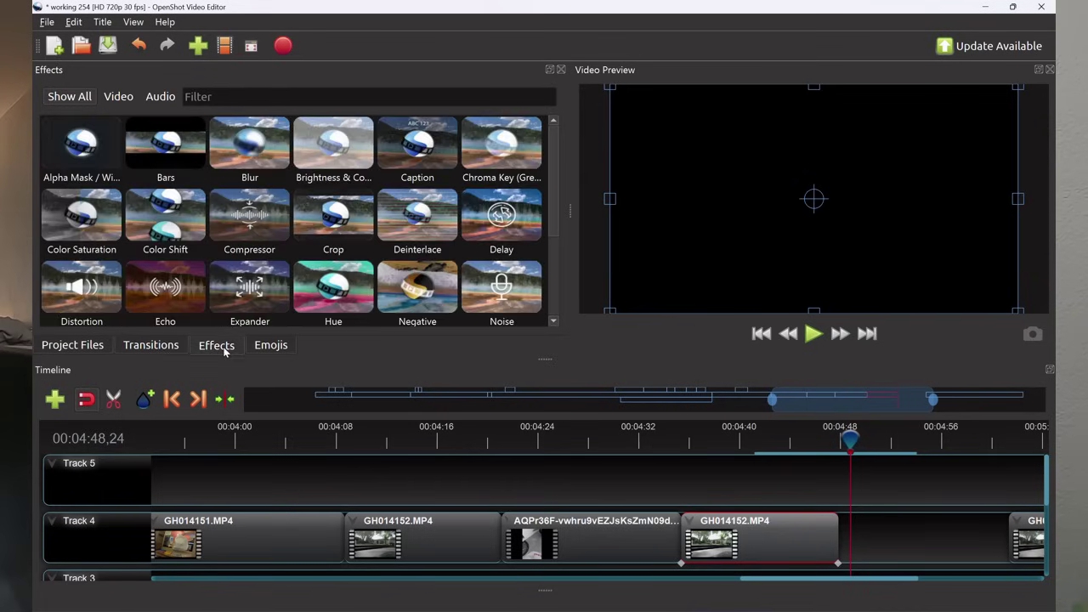
{"action": "left_click_drag", "start_coordinate": [554, 218], "coordinate": [556, 272]}
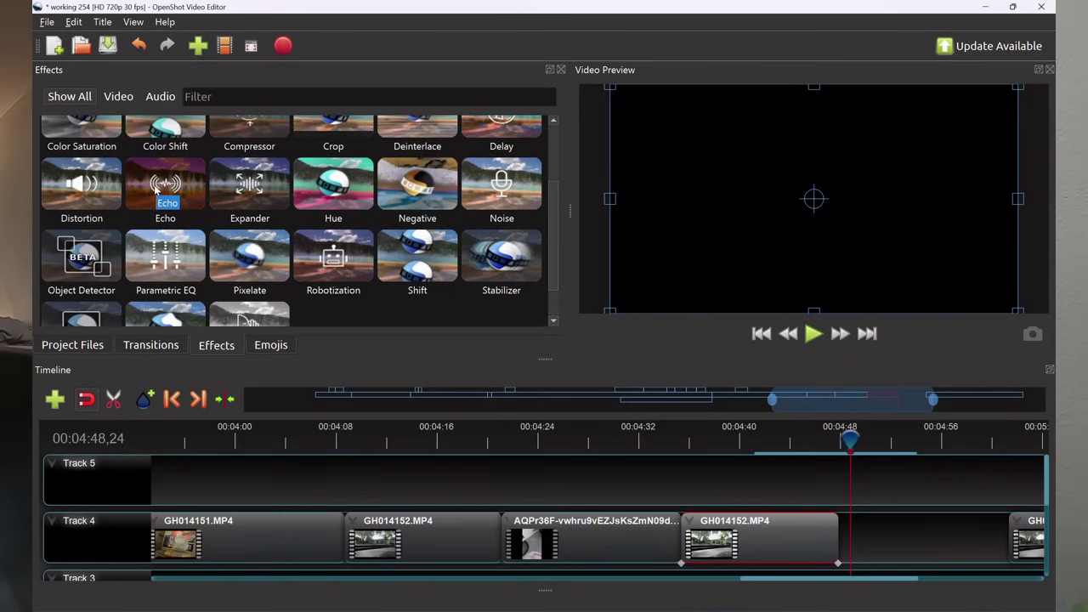
{"action": "left_click_drag", "start_coordinate": [161, 186], "coordinate": [517, 528]}
{"action": "left_click_drag", "start_coordinate": [851, 440], "coordinate": [497, 439]}
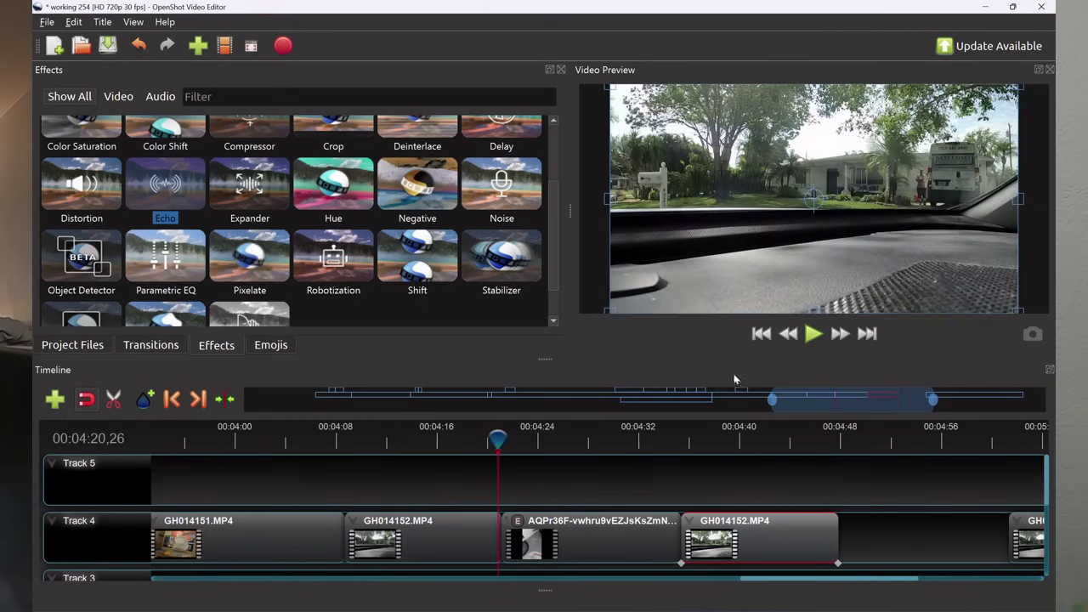
{"action": "left_click", "coordinate": [813, 334]}
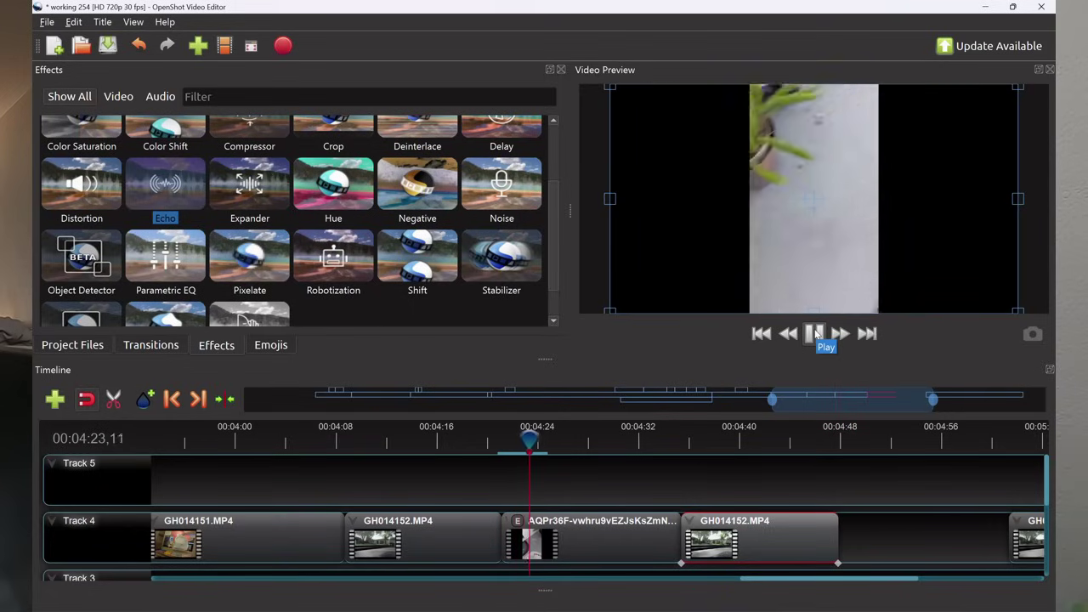
{"action": "left_click", "coordinate": [814, 333]}
{"action": "right_click", "coordinate": [517, 526]}
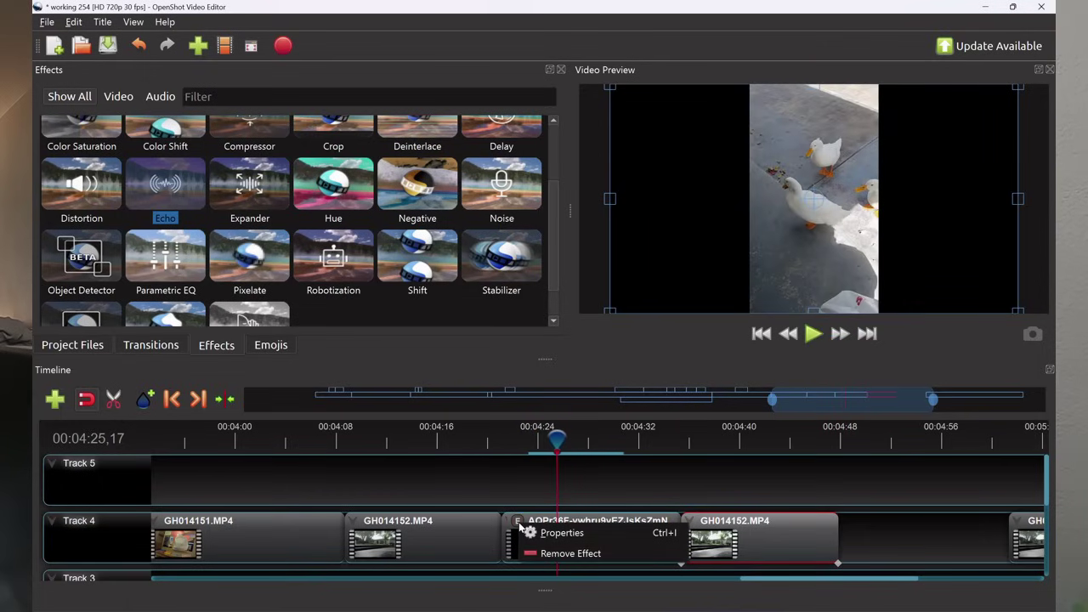
{"action": "left_click", "coordinate": [544, 556]}
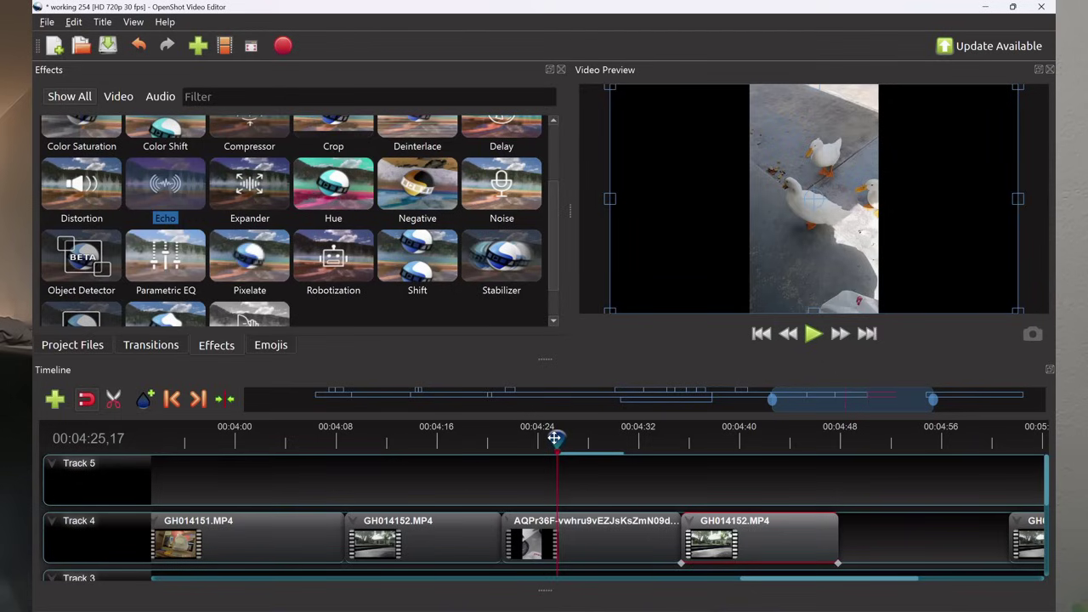
Try placing the squinting, wavy-mouthed smiley emoji on Track 5 at 00:04:23,25 and shrink it over the duck's head in the preview.
{"action": "left_click", "coordinate": [257, 347]}
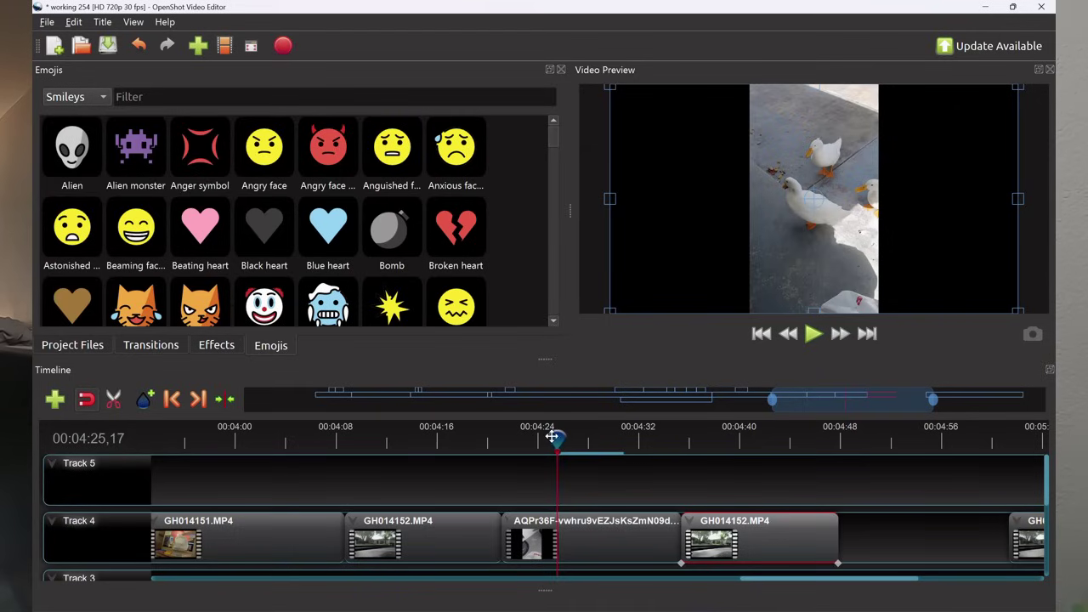
{"action": "left_click_drag", "start_coordinate": [552, 437], "coordinate": [535, 438]}
{"action": "left_click_drag", "start_coordinate": [453, 308], "coordinate": [542, 451]}
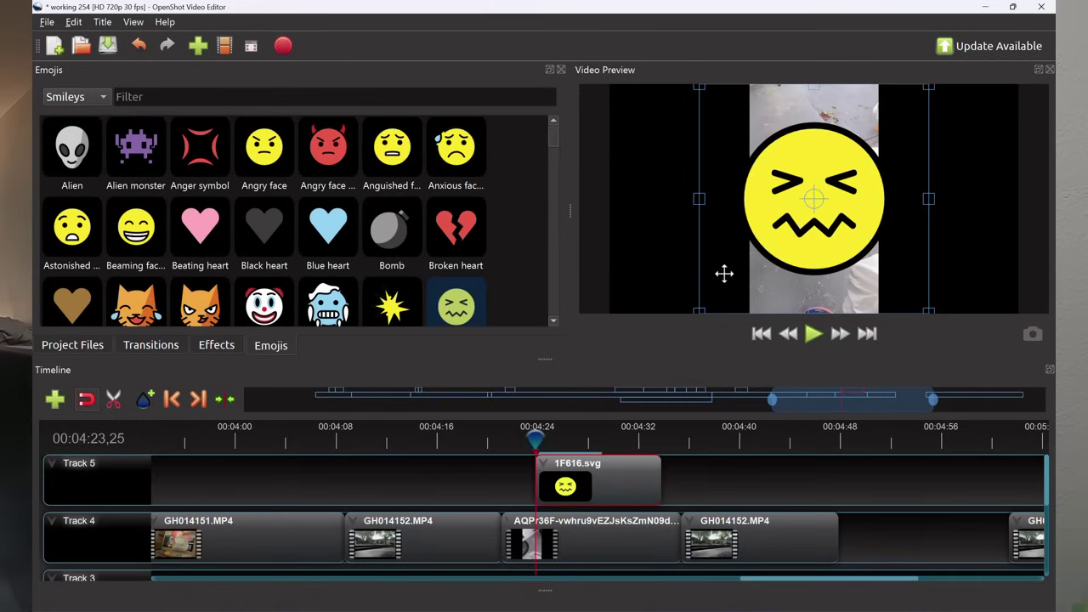
{"action": "left_click_drag", "start_coordinate": [724, 272], "coordinate": [850, 151]}
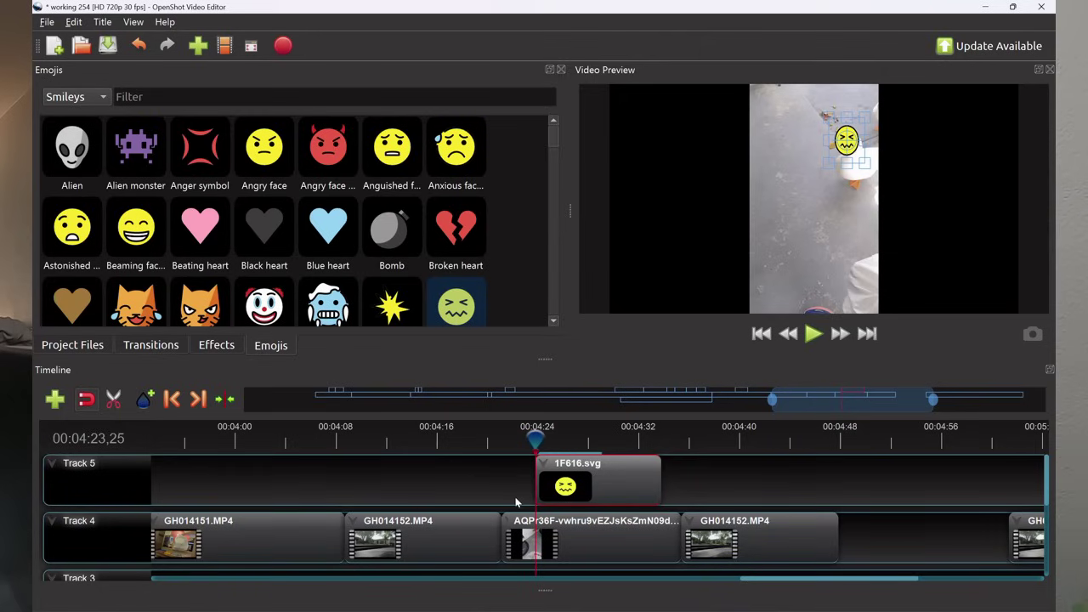
Remove the emoji clip from Track 5 and bring the project files back into view.
{"action": "right_click", "coordinate": [583, 481]}
{"action": "left_click", "coordinate": [605, 478]}
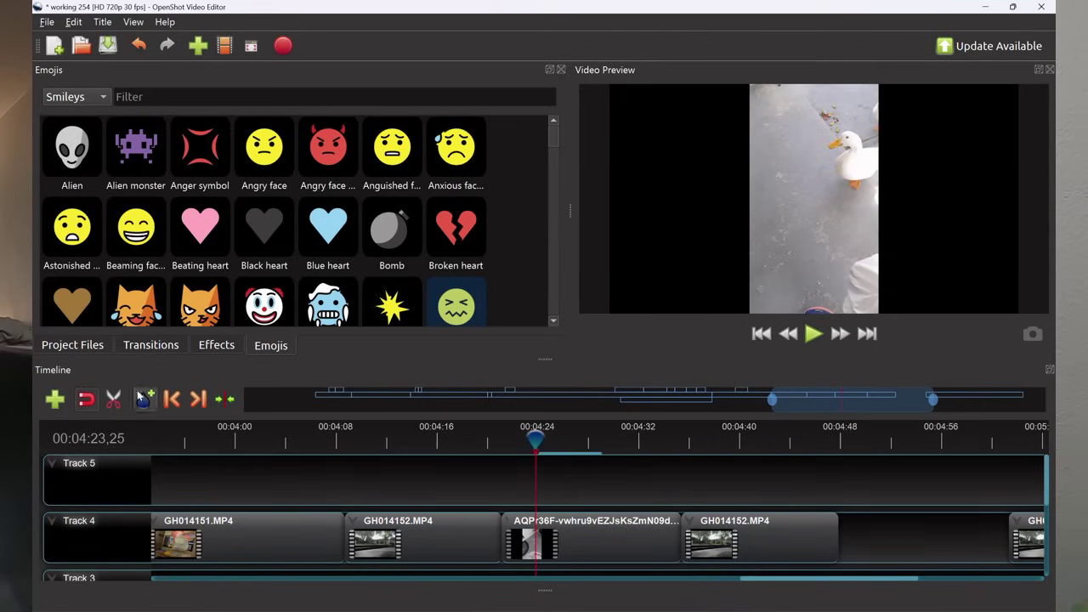
{"action": "left_click", "coordinate": [73, 345]}
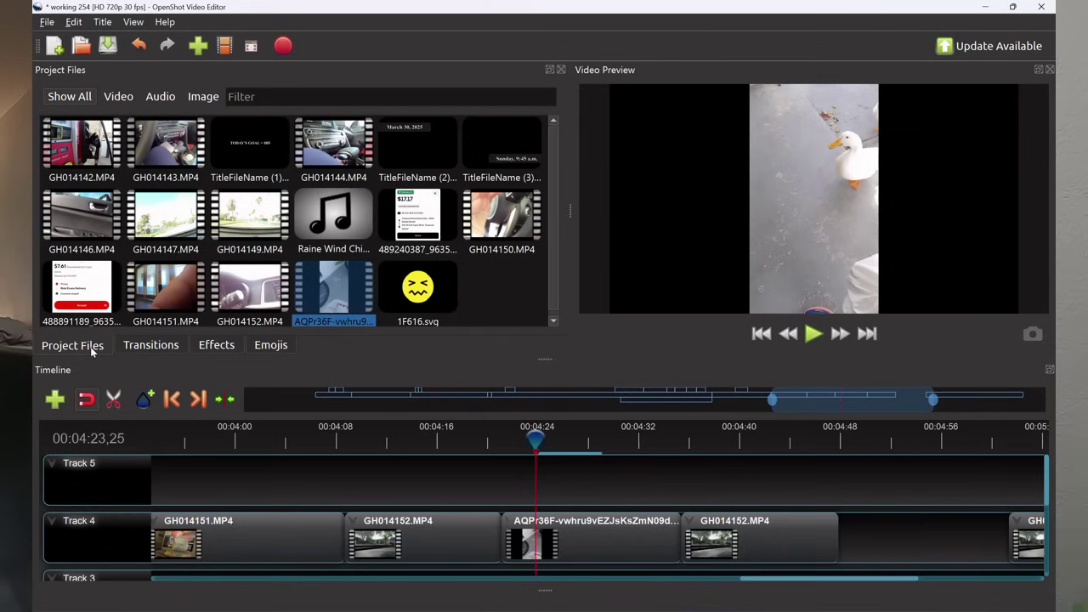